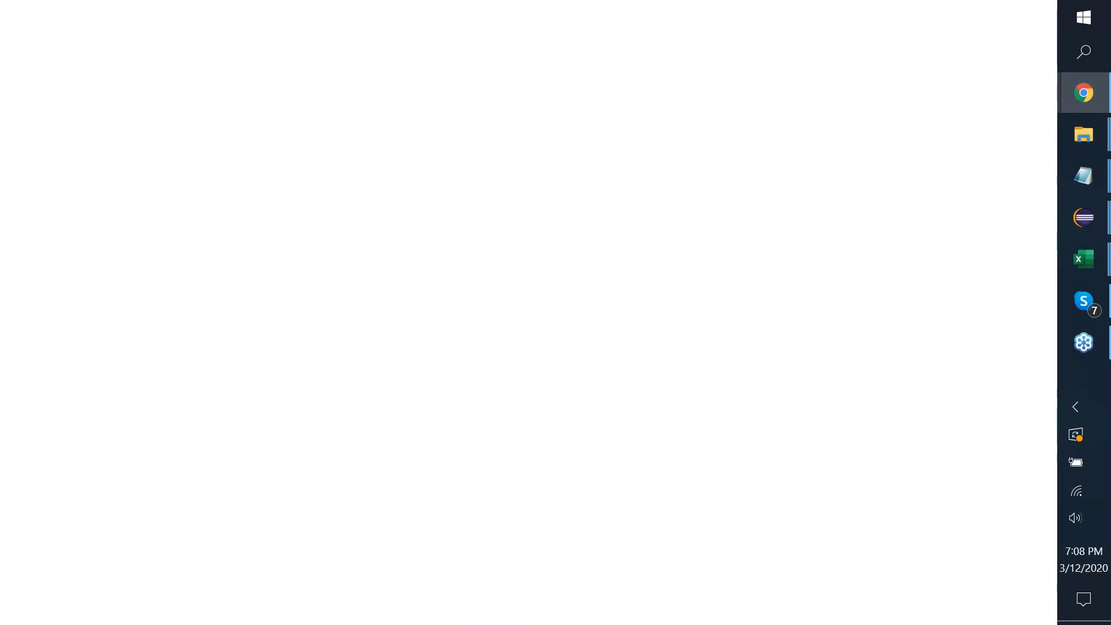
Load the anyaut.com homepage in Chrome from the 'any' address-bar suggestion.
{"action": "type", "text": "anyaut.com"}
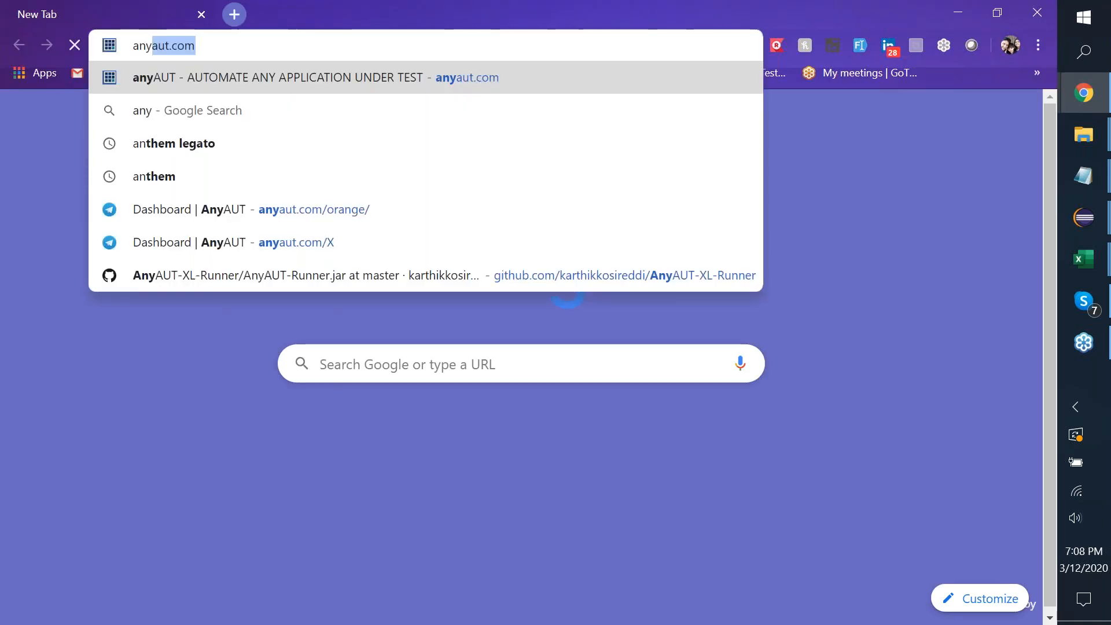
{"action": "key", "text": "Return"}
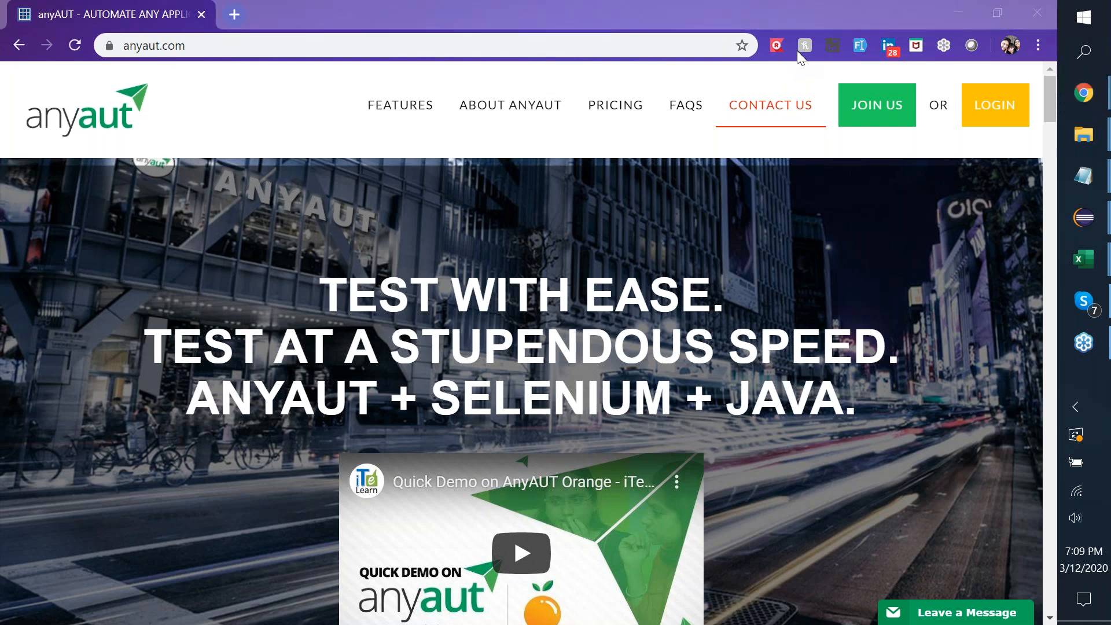
Log in and open Test Plan > Test Setup > Test Steps.
{"action": "left_click", "coordinate": [984, 107]}
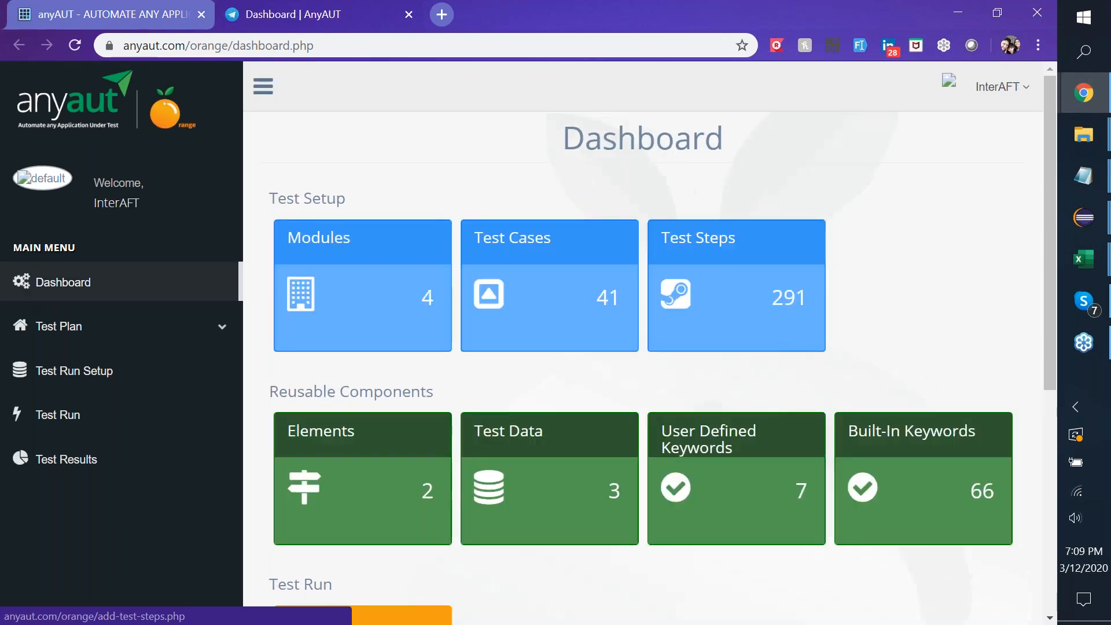
{"action": "left_click", "coordinate": [155, 337]}
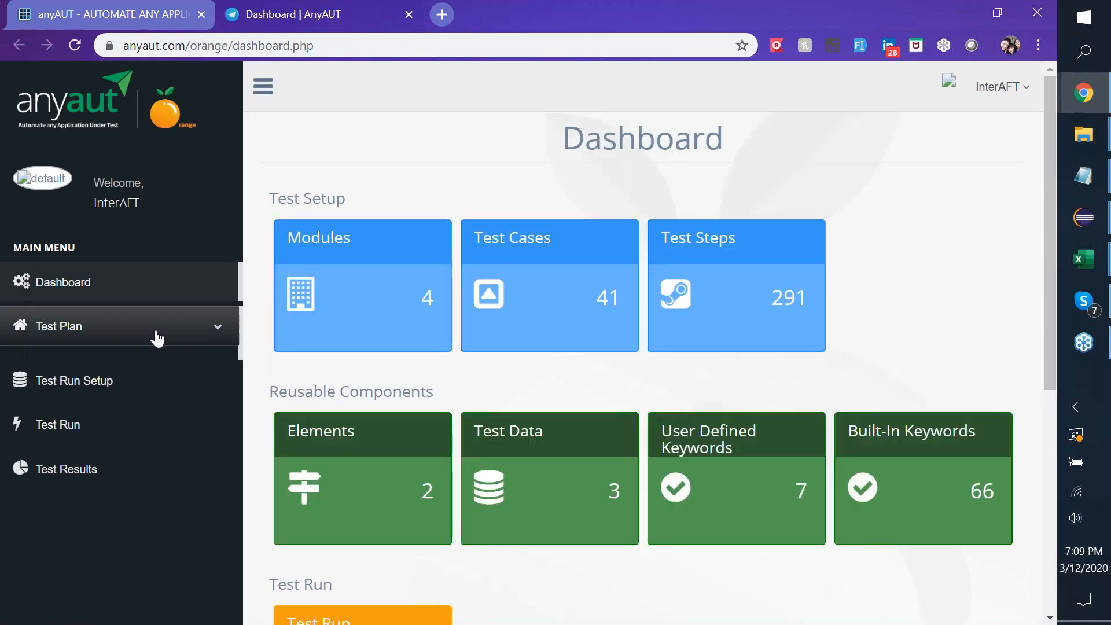
{"action": "left_click", "coordinate": [108, 381]}
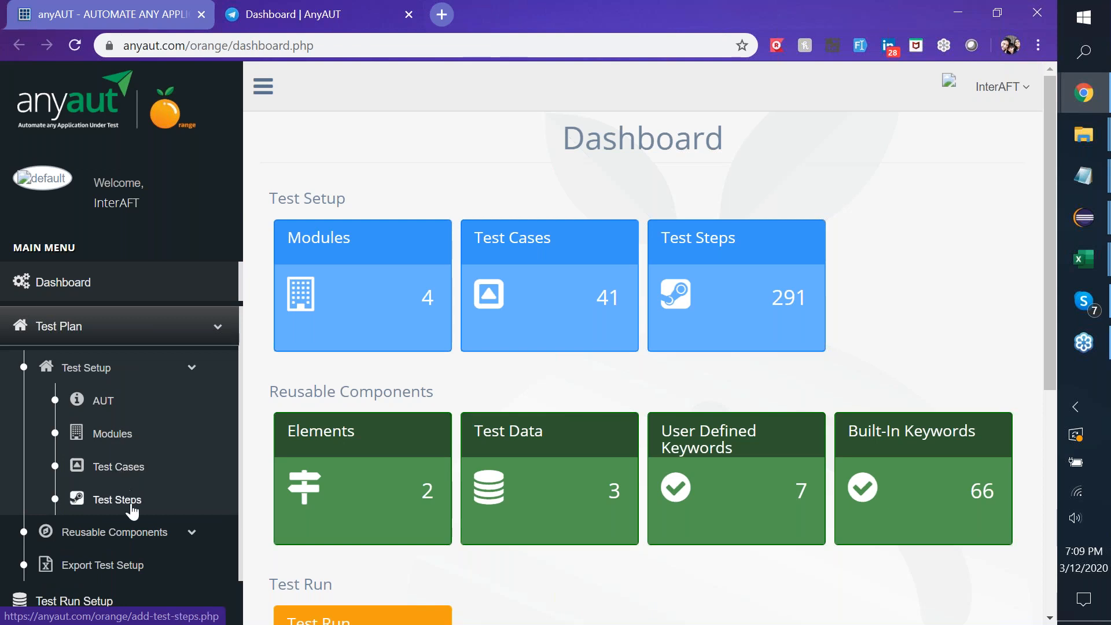
{"action": "left_click", "coordinate": [135, 513]}
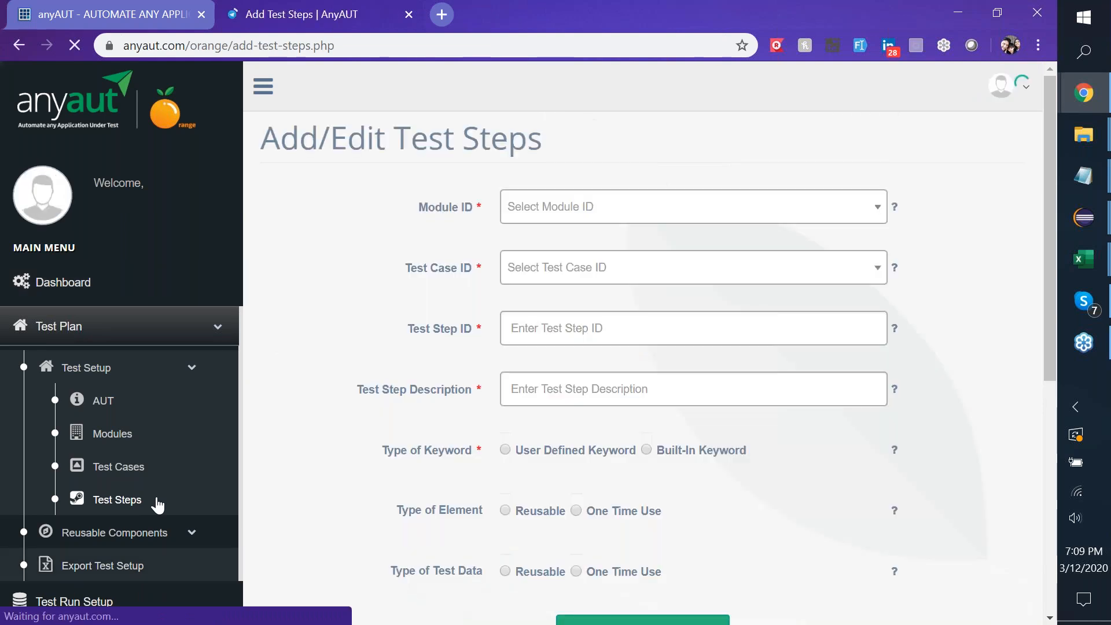
Choose Built-In Keyword as the step's keyword type and expand Reusable Components in the sidebar.
{"action": "scroll", "coordinate": [618, 453], "scroll_direction": "down", "scroll_amount": 3}
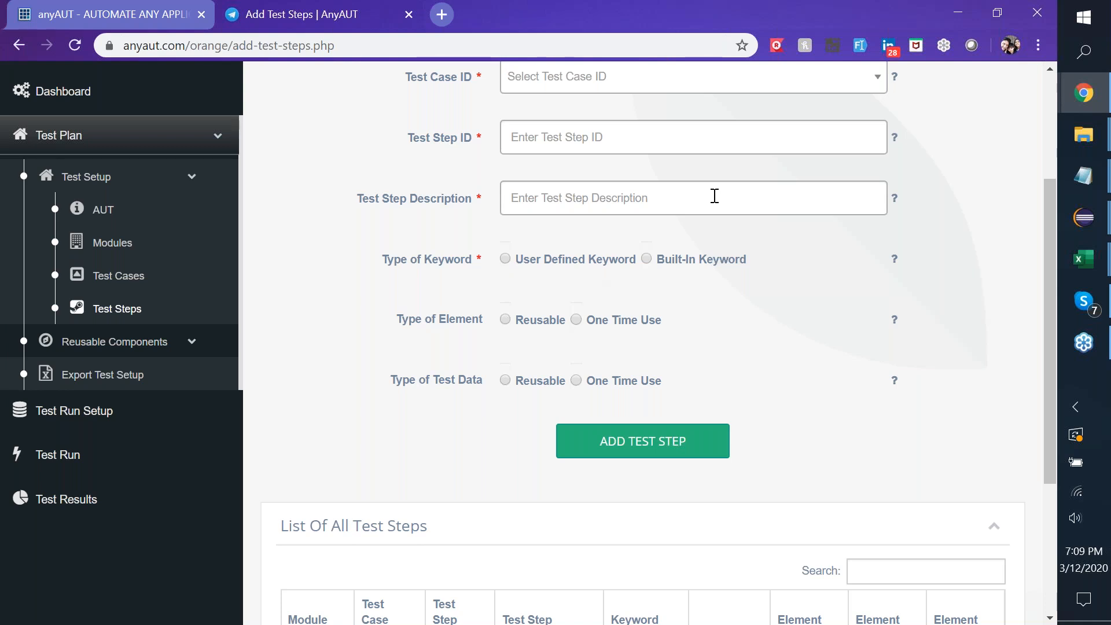
{"action": "scroll", "coordinate": [715, 196], "scroll_direction": "up", "scroll_amount": 1}
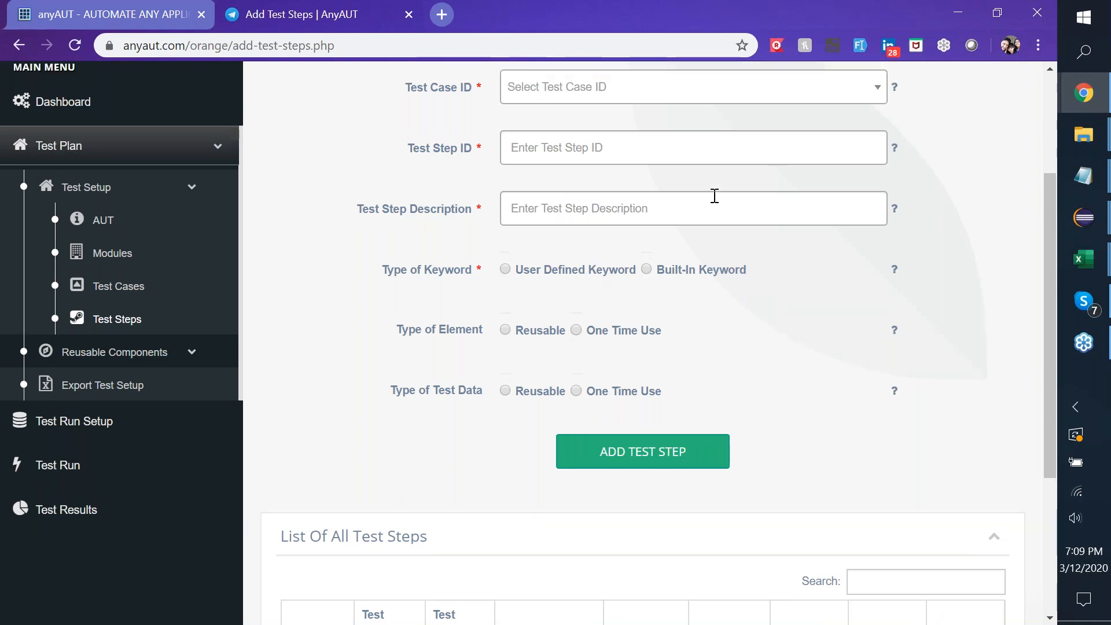
{"action": "scroll", "coordinate": [715, 197], "scroll_direction": "up", "scroll_amount": 3}
{"action": "left_click", "coordinate": [648, 351]}
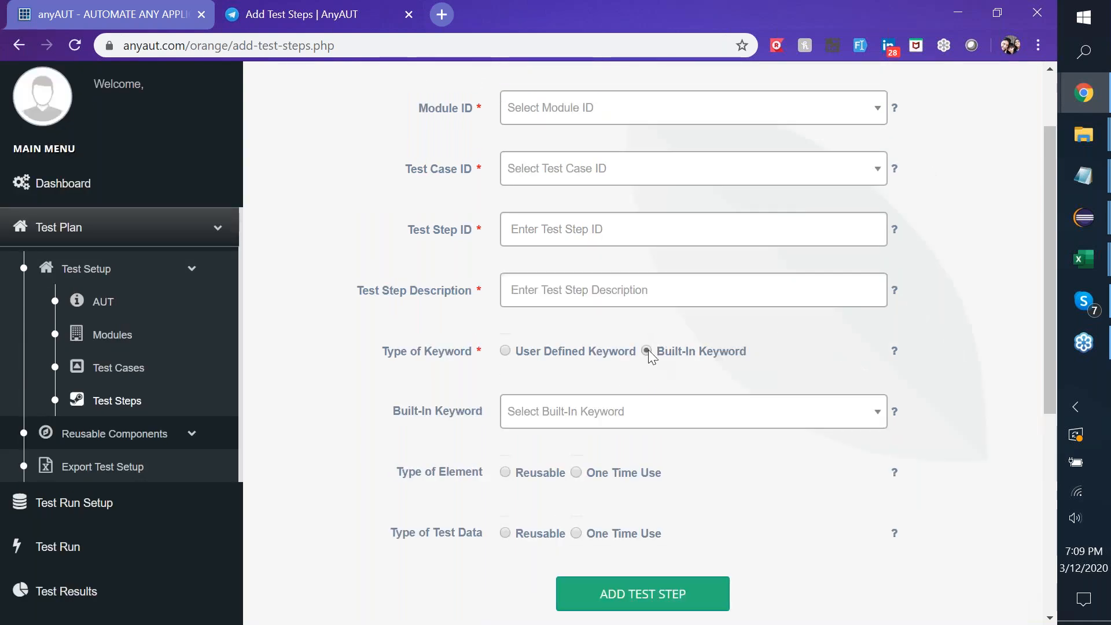
{"action": "left_click", "coordinate": [604, 415]}
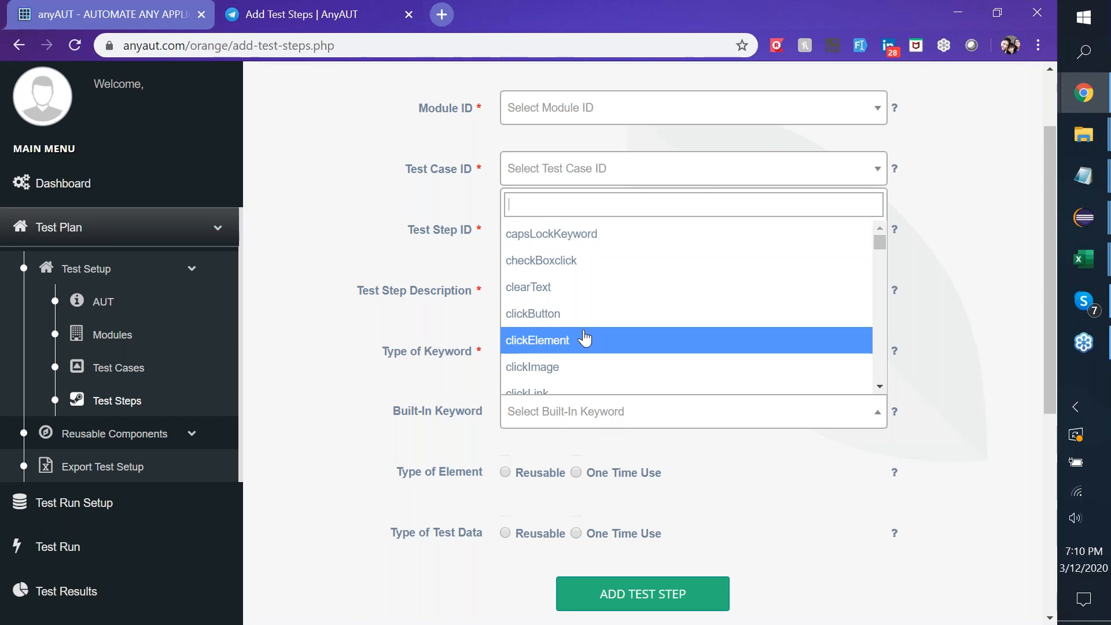
{"action": "left_click", "coordinate": [443, 352]}
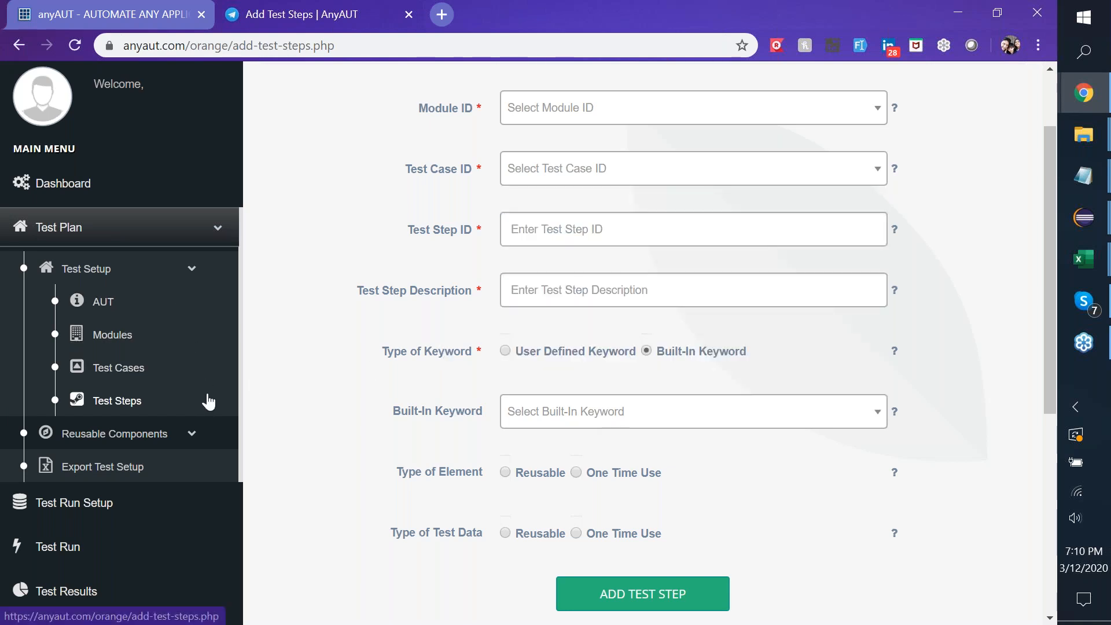
{"action": "scroll", "coordinate": [209, 402], "scroll_direction": "down", "scroll_amount": 2}
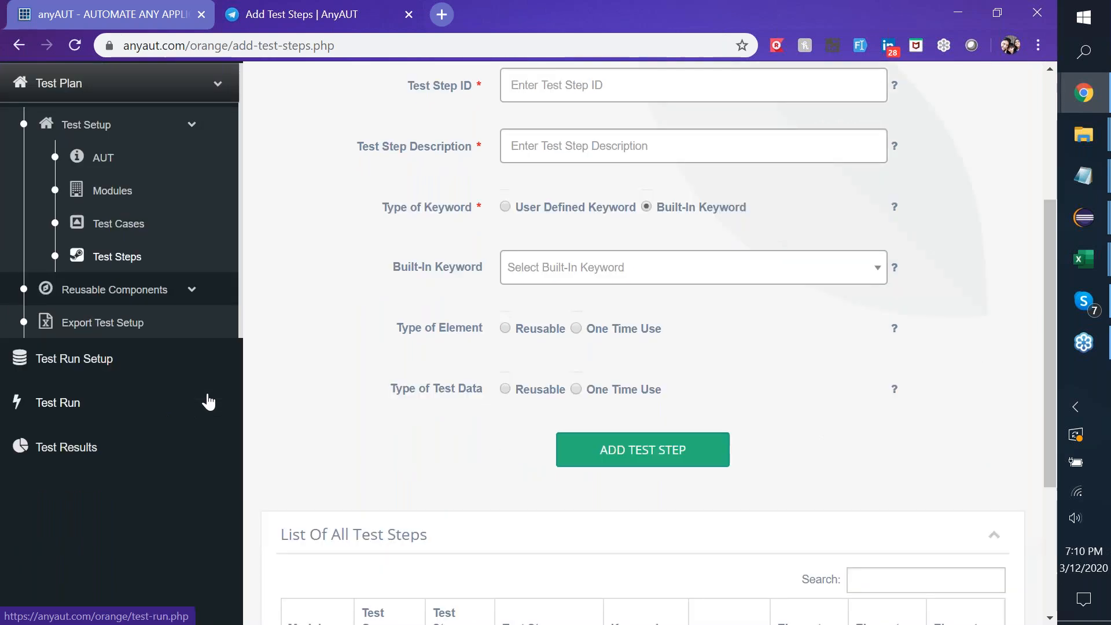
{"action": "left_click", "coordinate": [115, 290]}
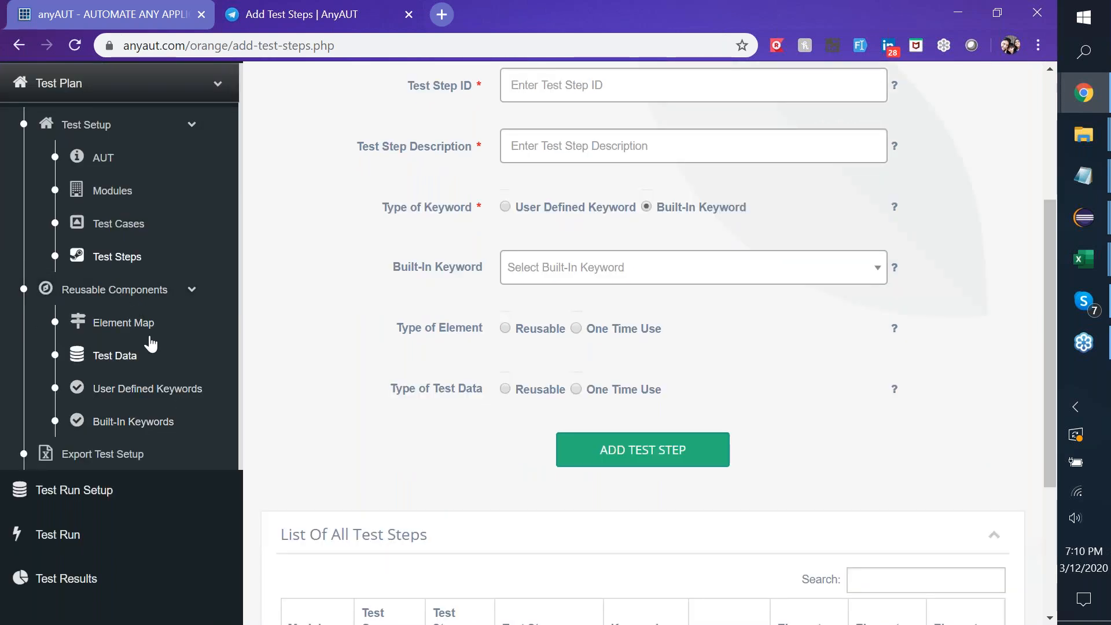
Look over the Test Data page, then browse the empty Add/Edit Element Map page.
{"action": "left_click", "coordinate": [109, 364]}
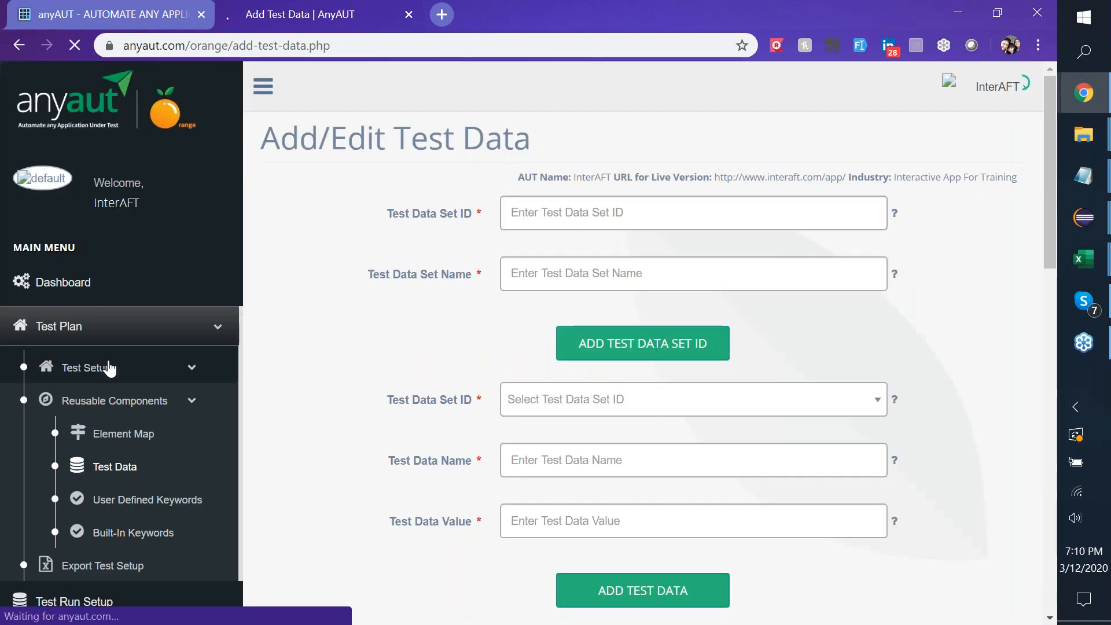
{"action": "scroll", "coordinate": [109, 369], "scroll_direction": "down", "scroll_amount": 3}
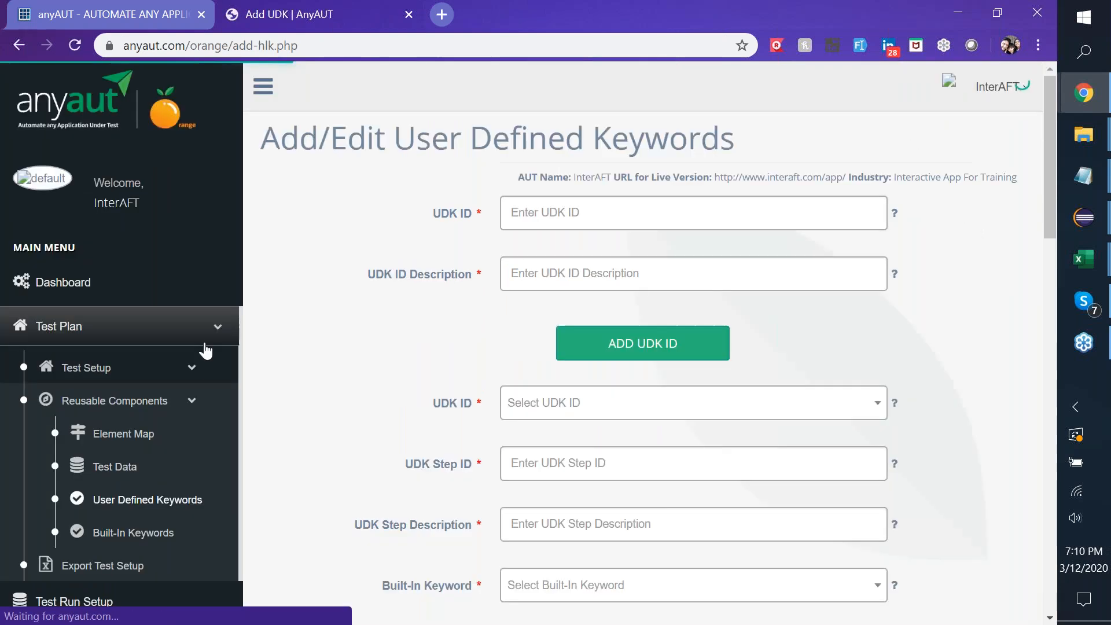
{"action": "left_click", "coordinate": [126, 436]}
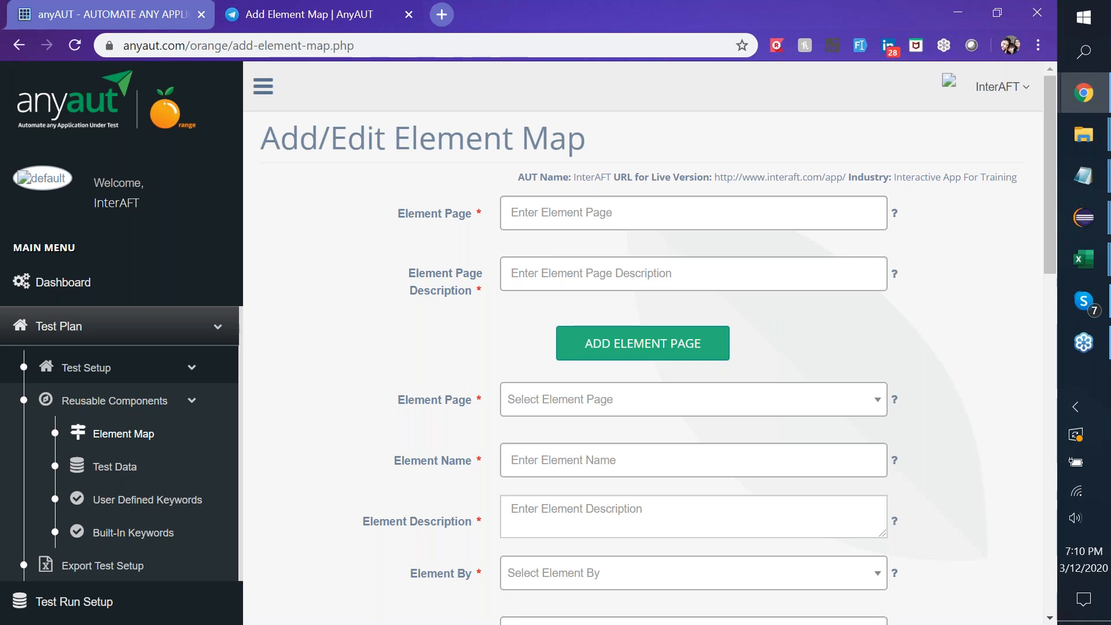
{"action": "scroll", "coordinate": [643, 342], "scroll_direction": "down", "scroll_amount": 1}
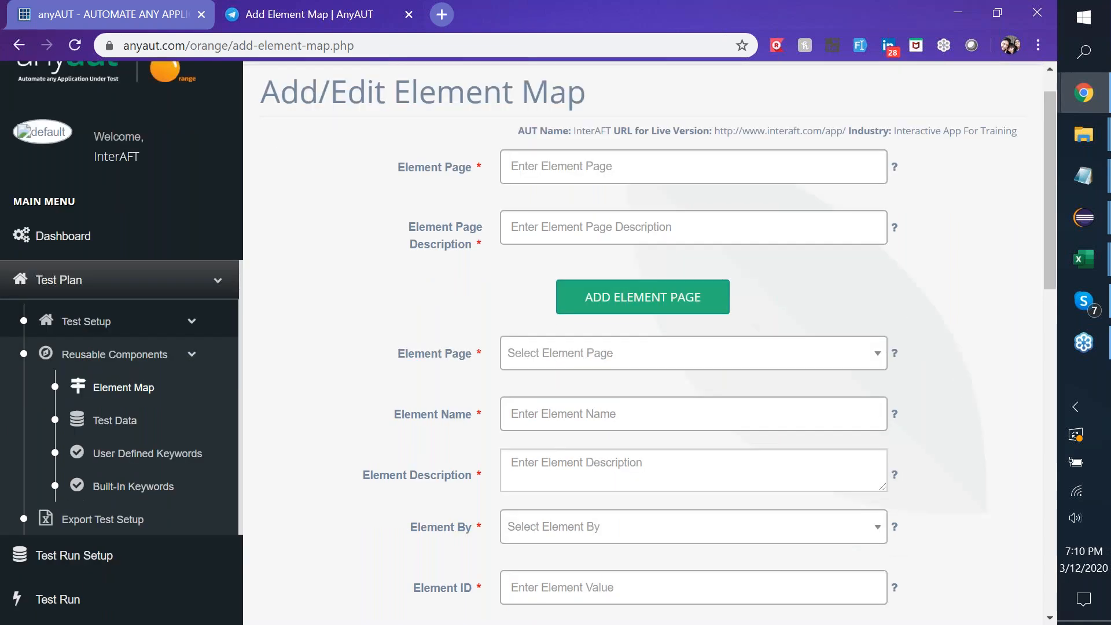
{"action": "scroll", "coordinate": [643, 341], "scroll_direction": "down", "scroll_amount": 2}
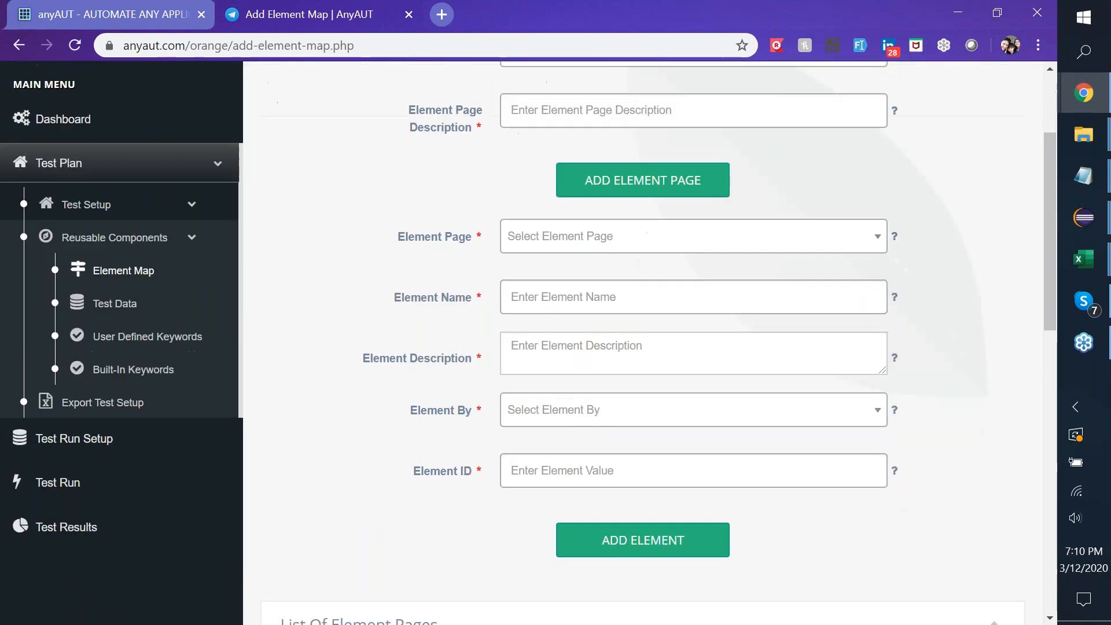
Check the Test Run Setup page's empty Modules list, then return to the anyaut.com homepage tab.
{"action": "left_click", "coordinate": [62, 437]}
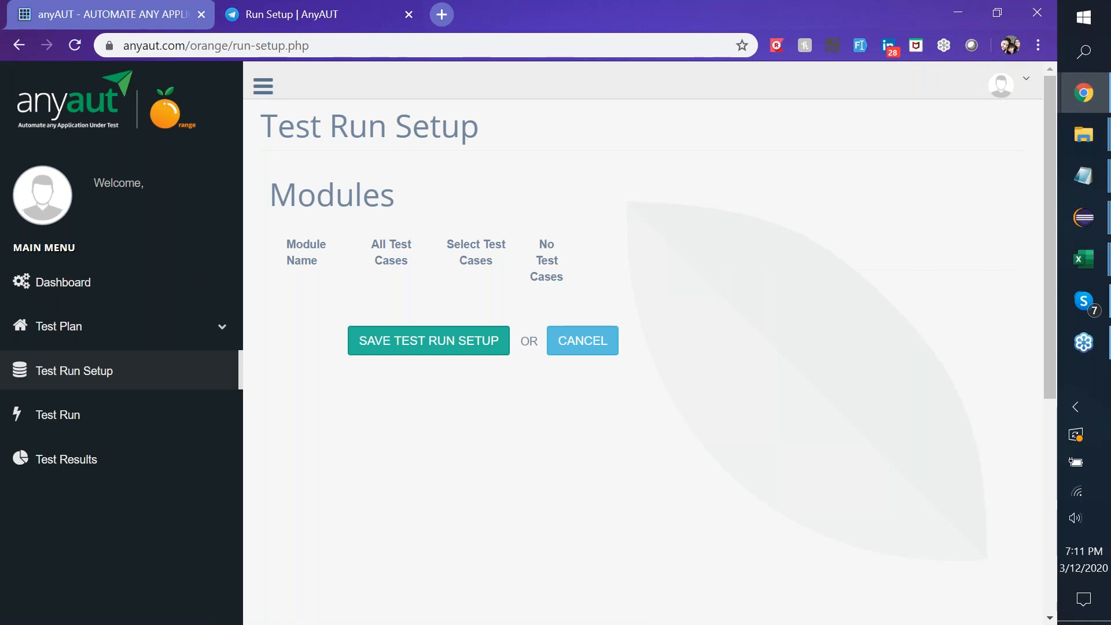
{"action": "left_click", "coordinate": [162, 17]}
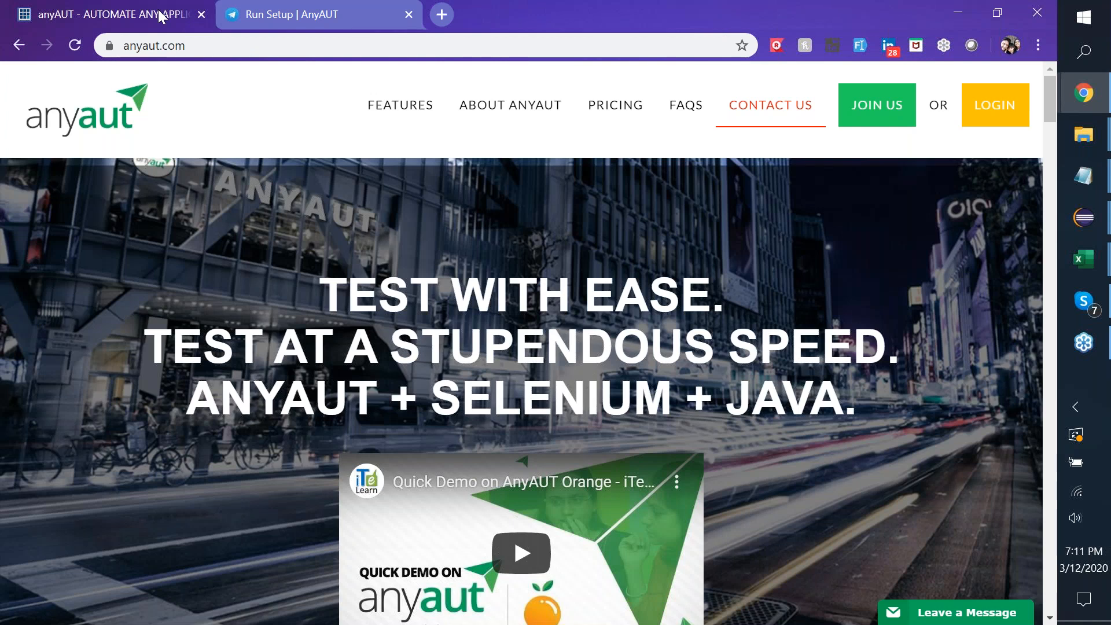
Load the anyaut.com/X dashboard (4 modules, 41 test cases, 291 steps) in a new tab, then return to the homepage.
{"action": "left_click", "coordinate": [443, 15]}
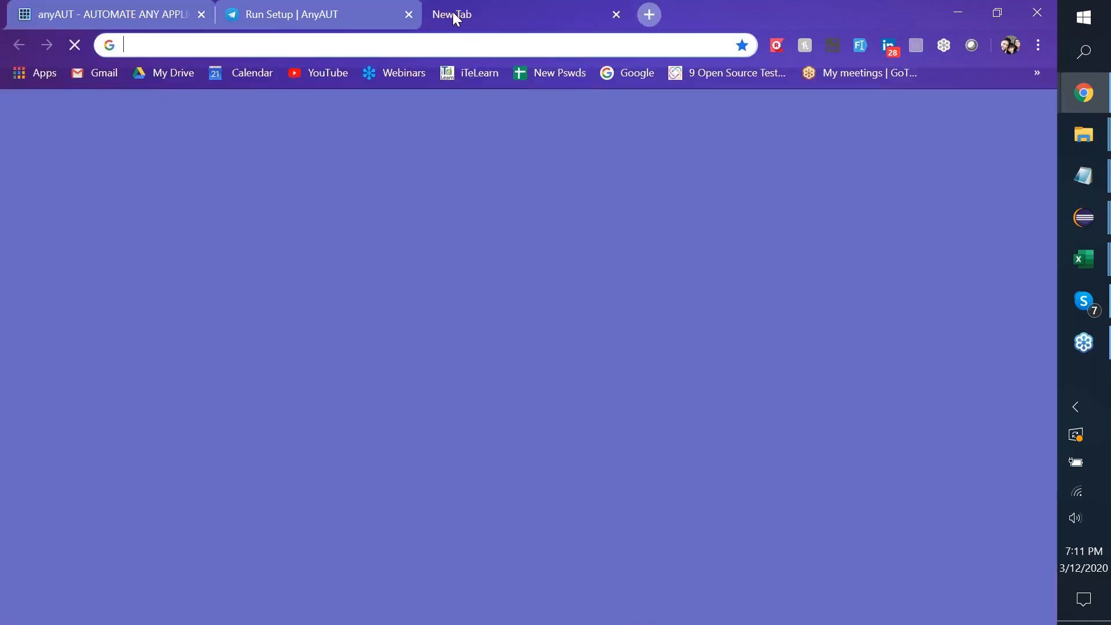
{"action": "type", "text": "anyaut.com/X"}
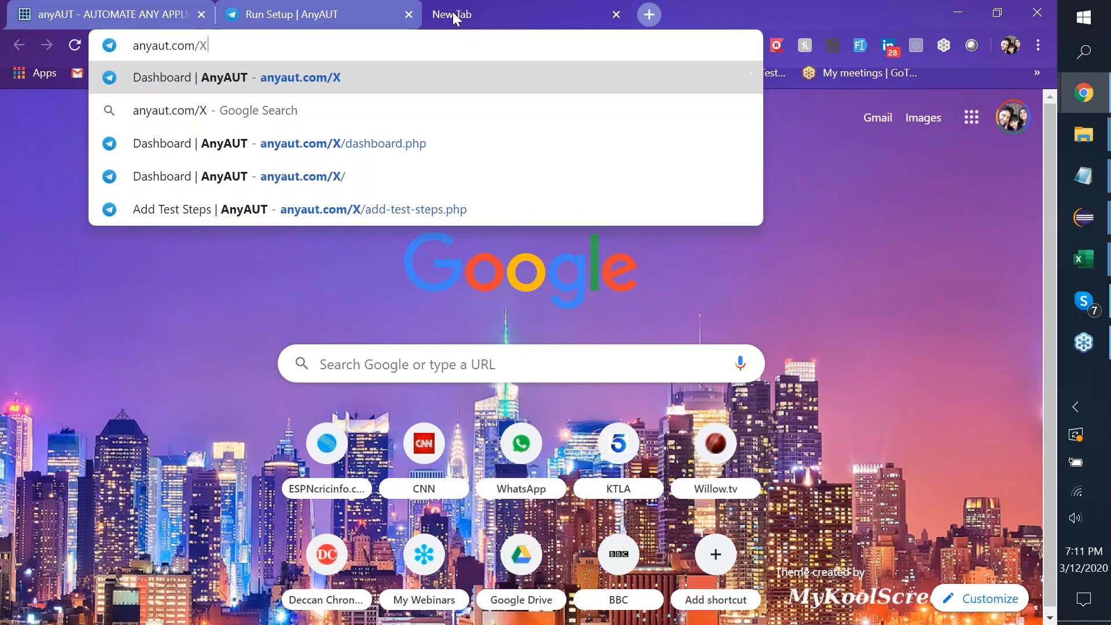
{"action": "key", "text": "Return"}
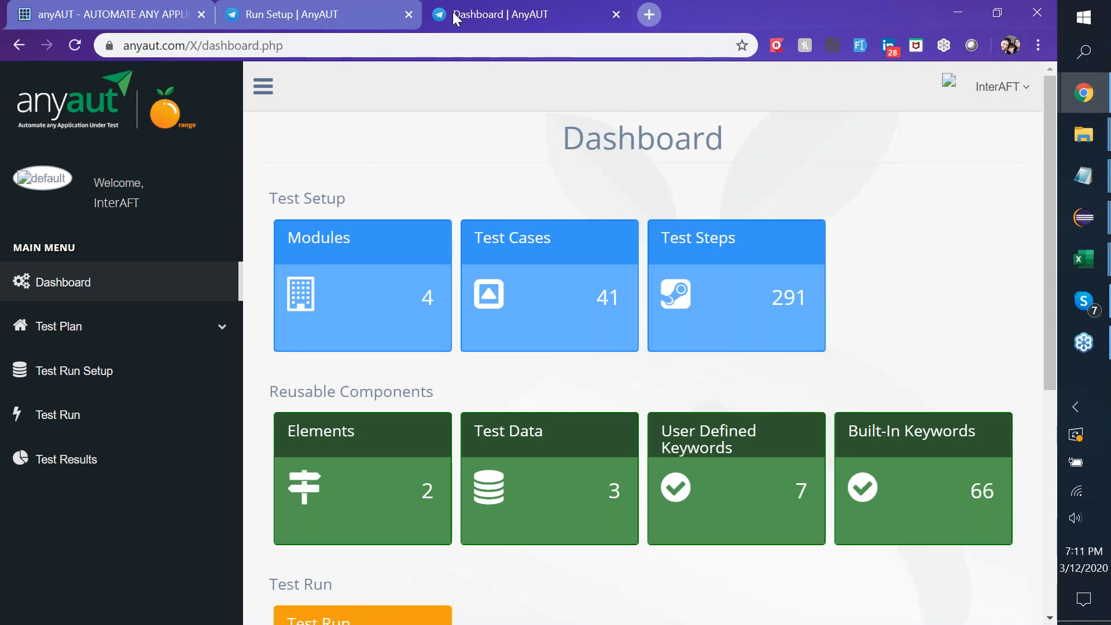
{"action": "left_click", "coordinate": [121, 9]}
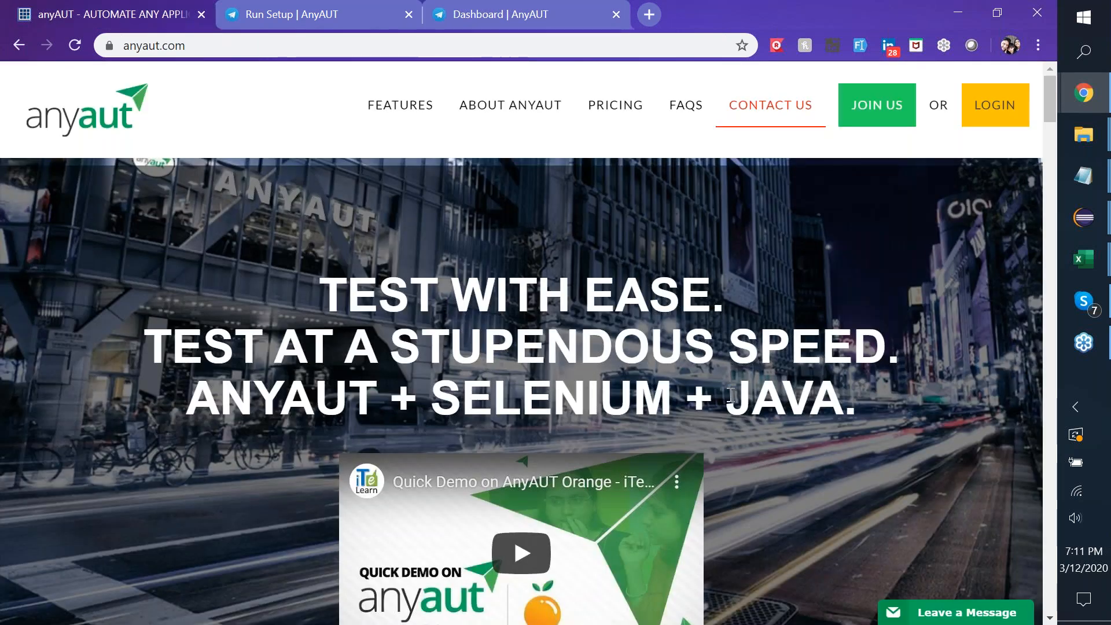
Scroll the homepage down to the Architecture diagram of Web UI, Core Engine and Reports.
{"action": "scroll", "coordinate": [731, 395], "scroll_direction": "down", "scroll_amount": 1}
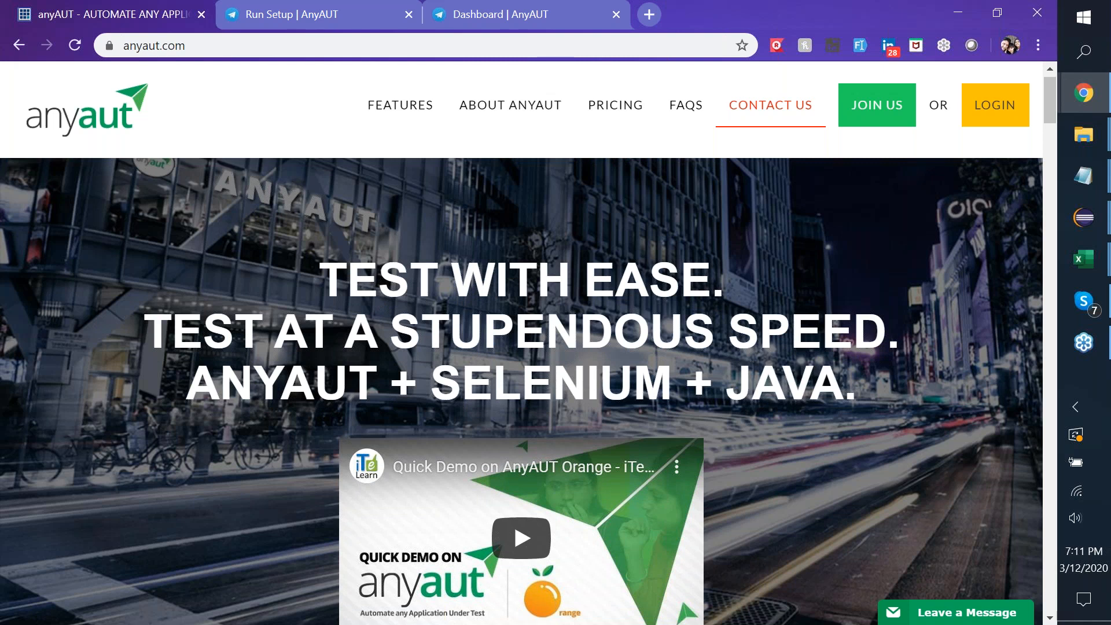
{"action": "scroll", "coordinate": [521, 376], "scroll_direction": "down", "scroll_amount": 15}
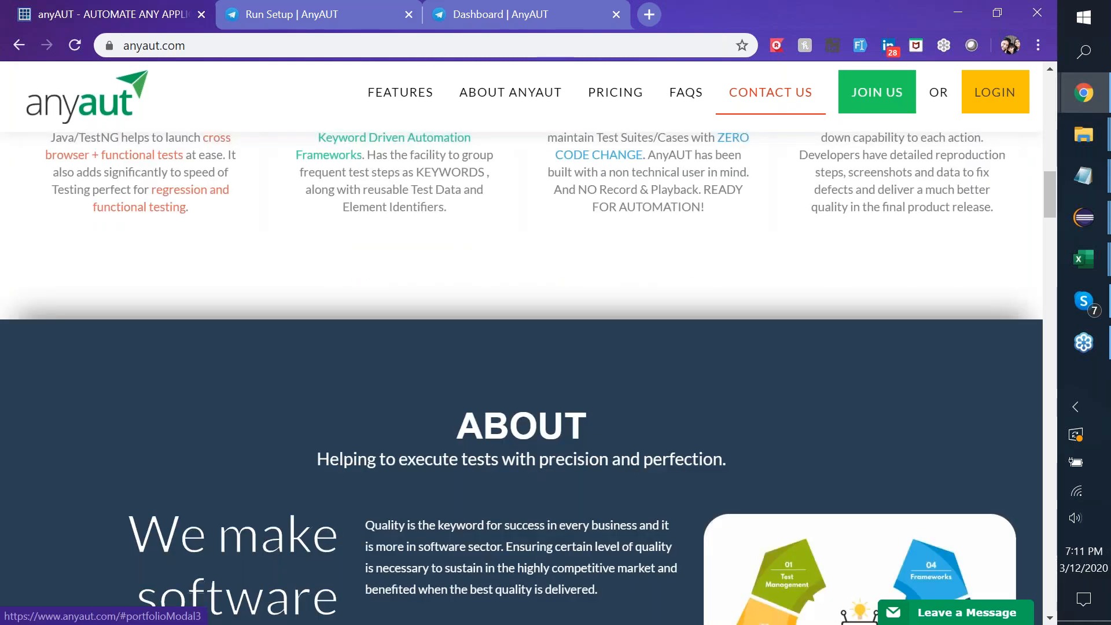
{"action": "scroll", "coordinate": [521, 376], "scroll_direction": "down", "scroll_amount": 5}
{"action": "scroll", "coordinate": [521, 376], "scroll_direction": "down", "scroll_amount": 8}
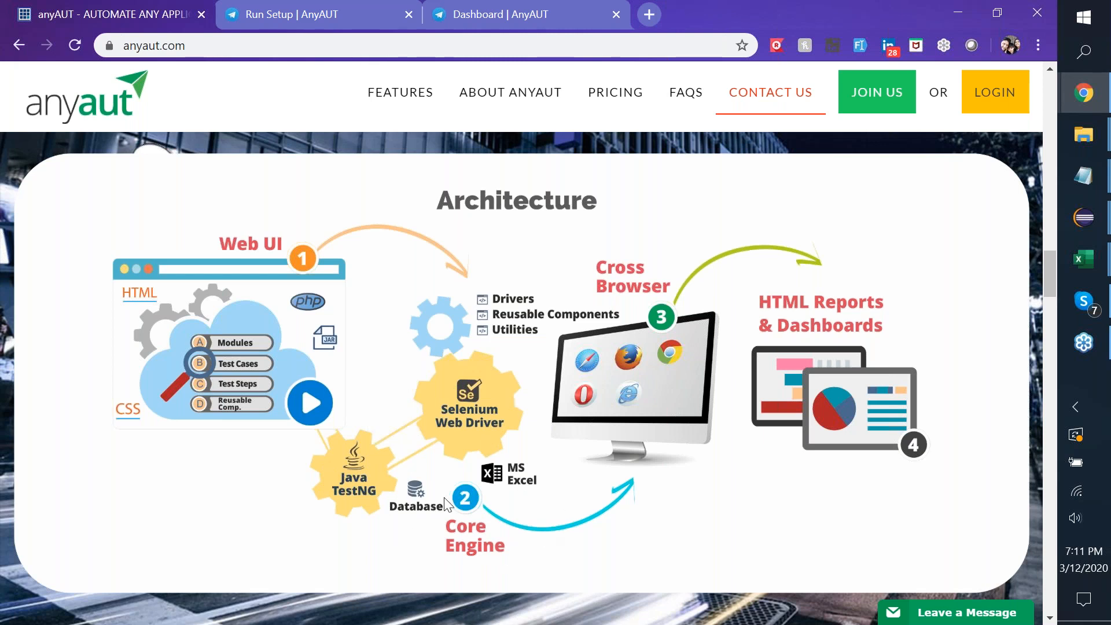
{"action": "left_click", "coordinate": [1102, 230]}
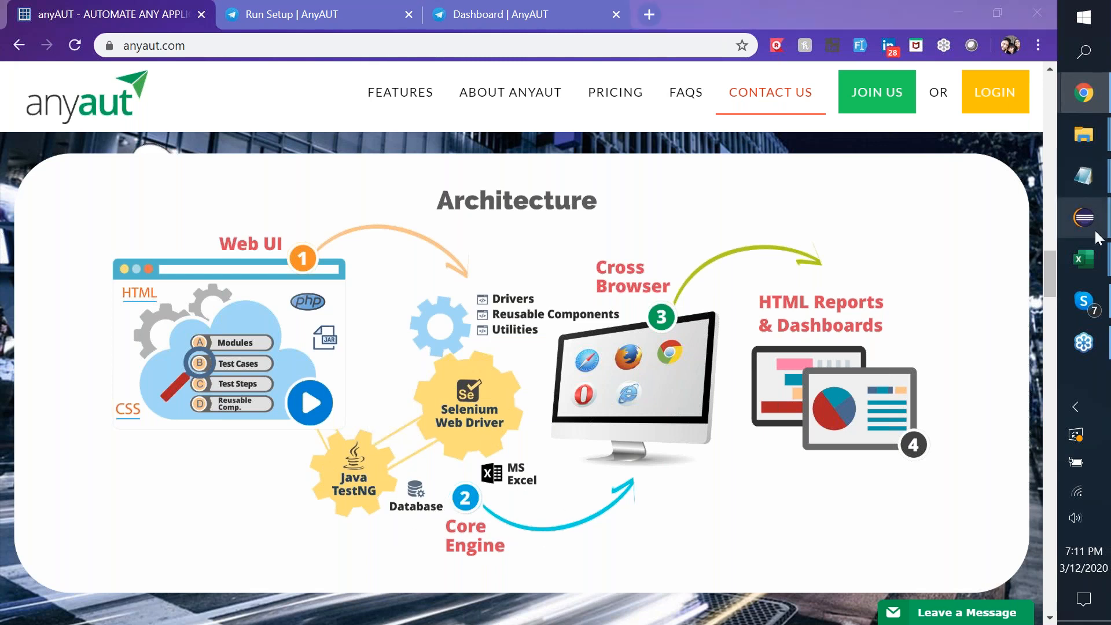
Bring up the AnyAUT-XL-Source Eclipse window, then minimize it to reveal the Architecture diagram.
{"action": "left_click", "coordinate": [982, 141]}
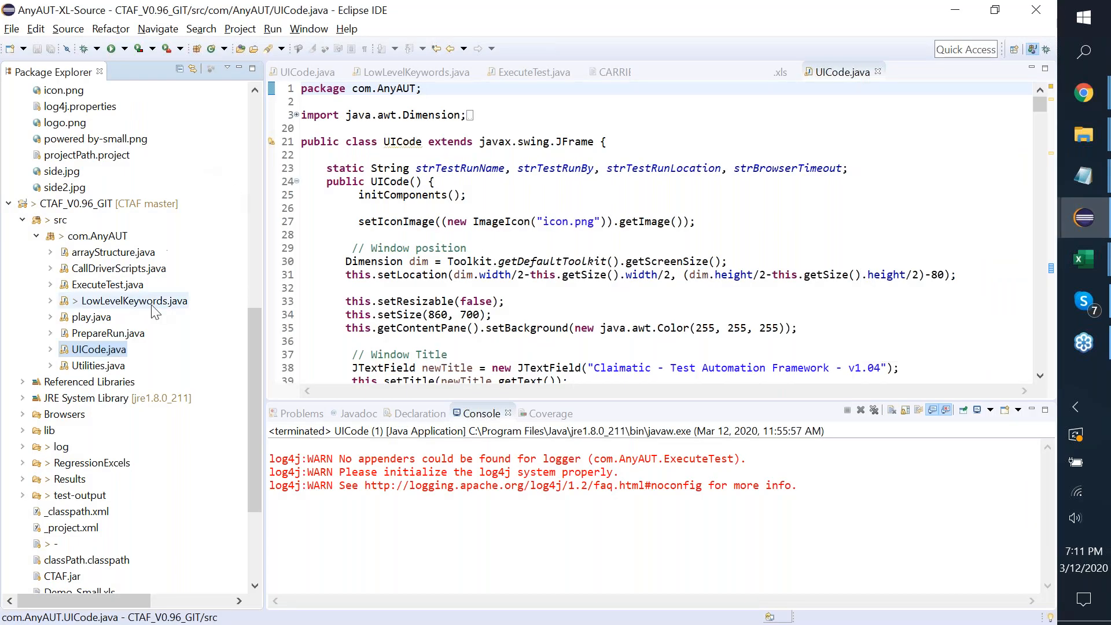
{"action": "scroll", "coordinate": [155, 313], "scroll_direction": "up", "scroll_amount": 15}
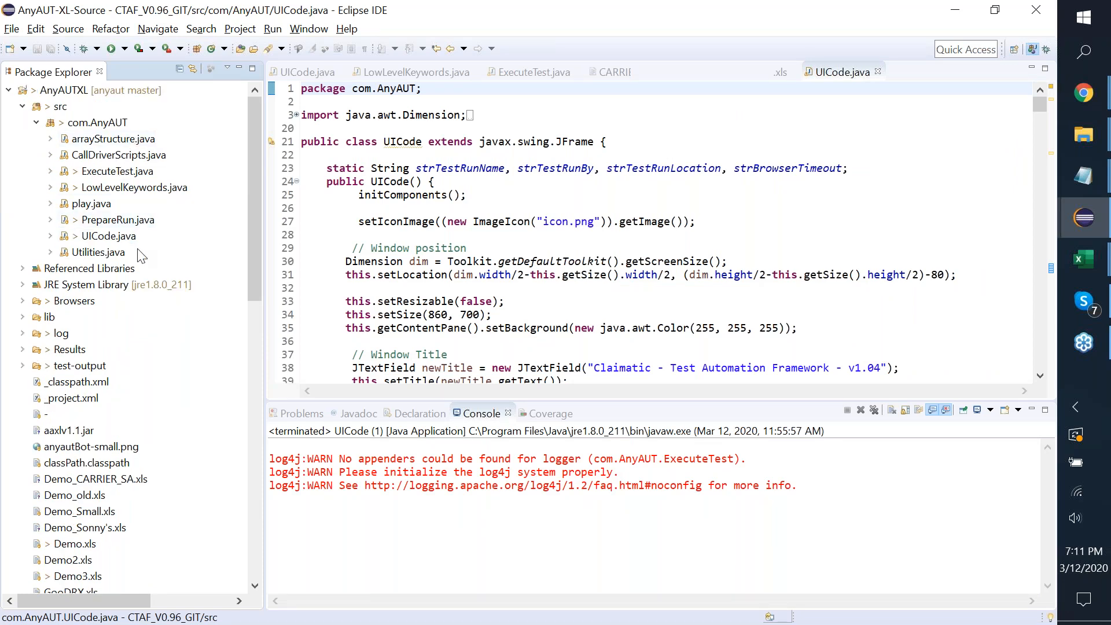
{"action": "left_click", "coordinate": [957, 12]}
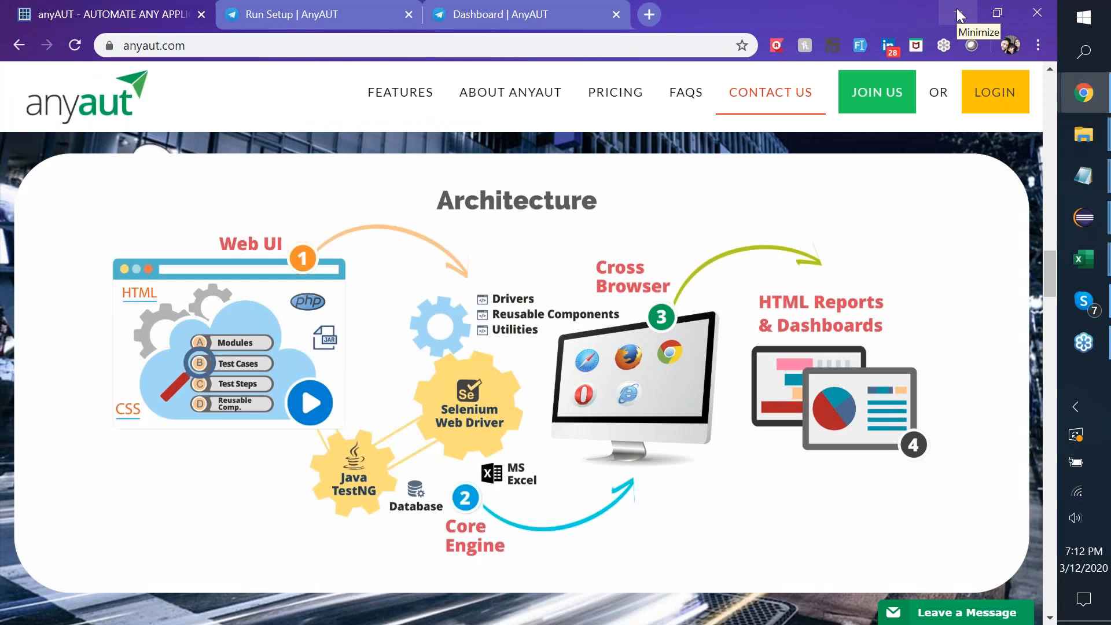
{"action": "mouse_move", "coordinate": [1072, 132]}
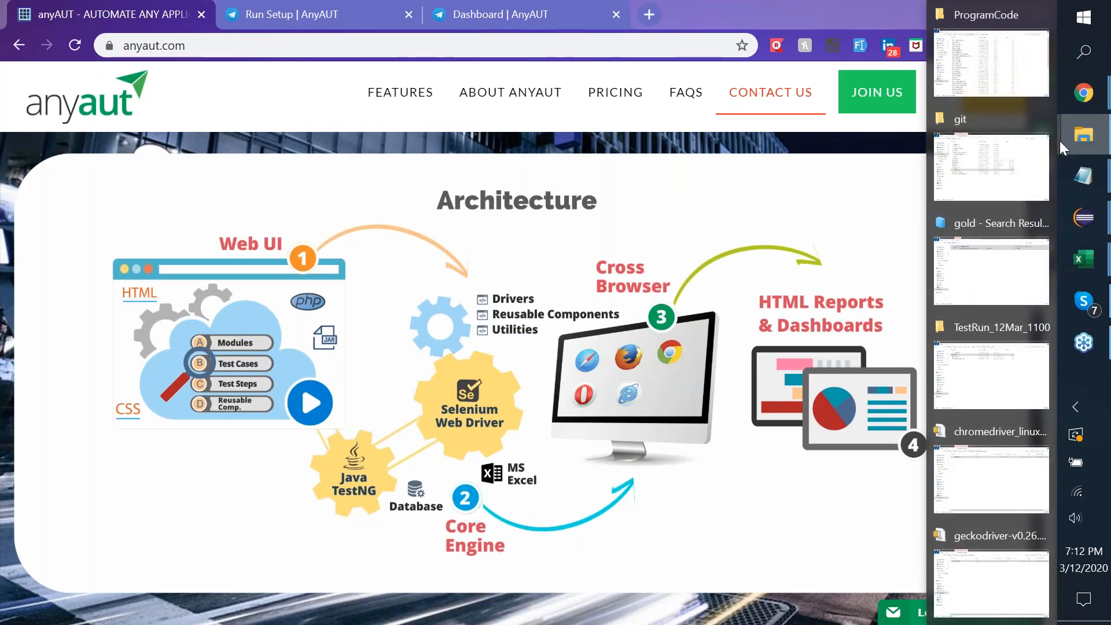
Bring forward the File Explorer git folder with the AAXL-v1.3 and AAXL-v1.4 builds.
{"action": "left_click", "coordinate": [995, 186]}
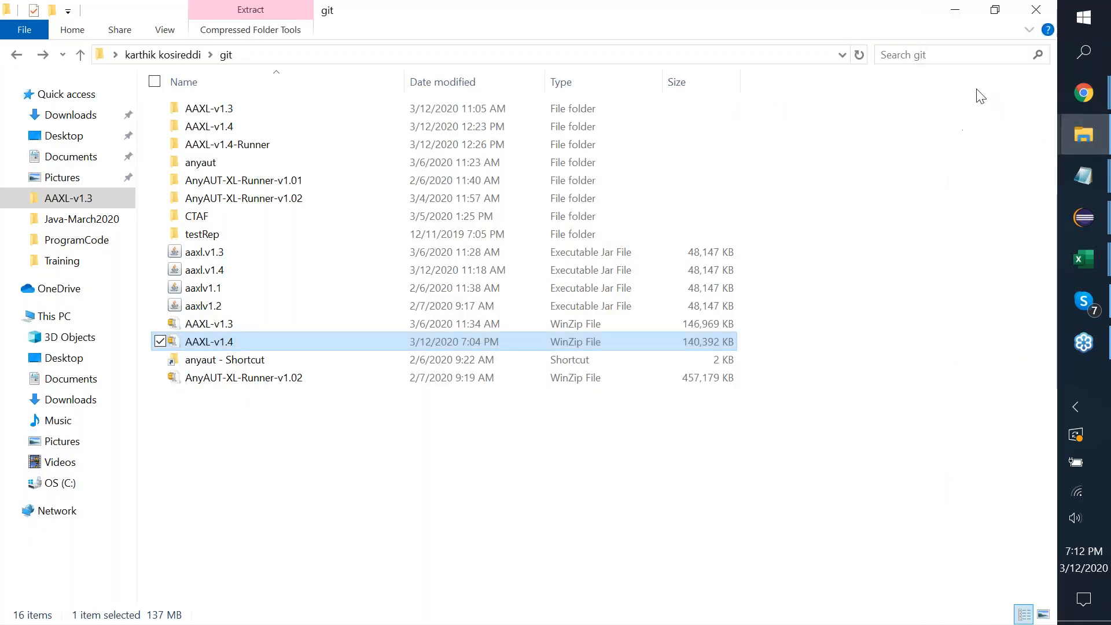
{"action": "mouse_move", "coordinate": [1084, 100]}
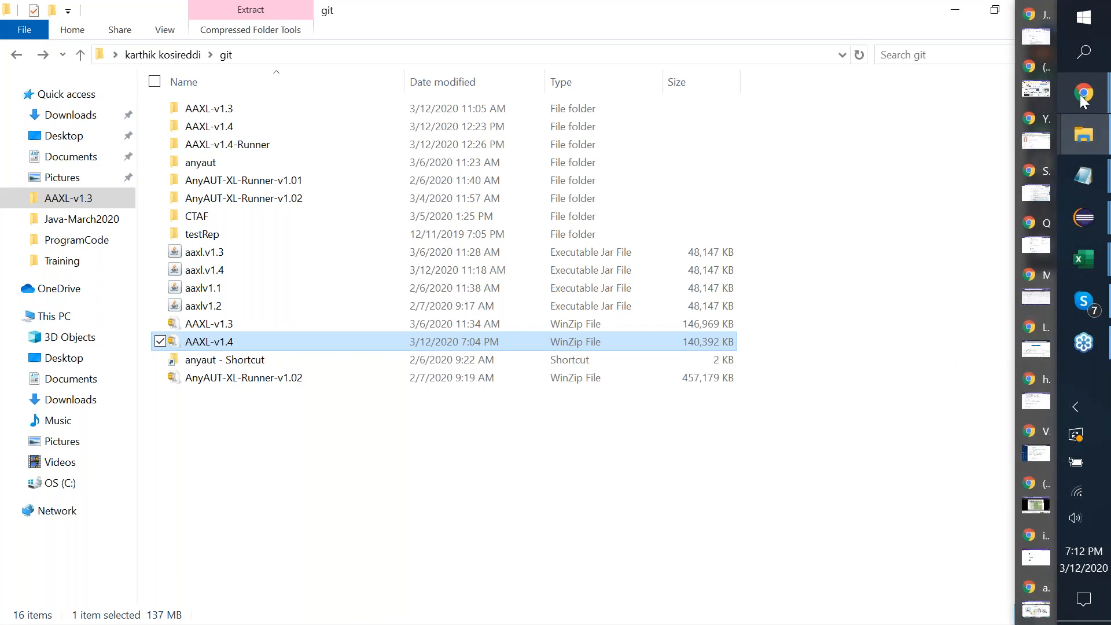
{"action": "left_click", "coordinate": [920, 263]}
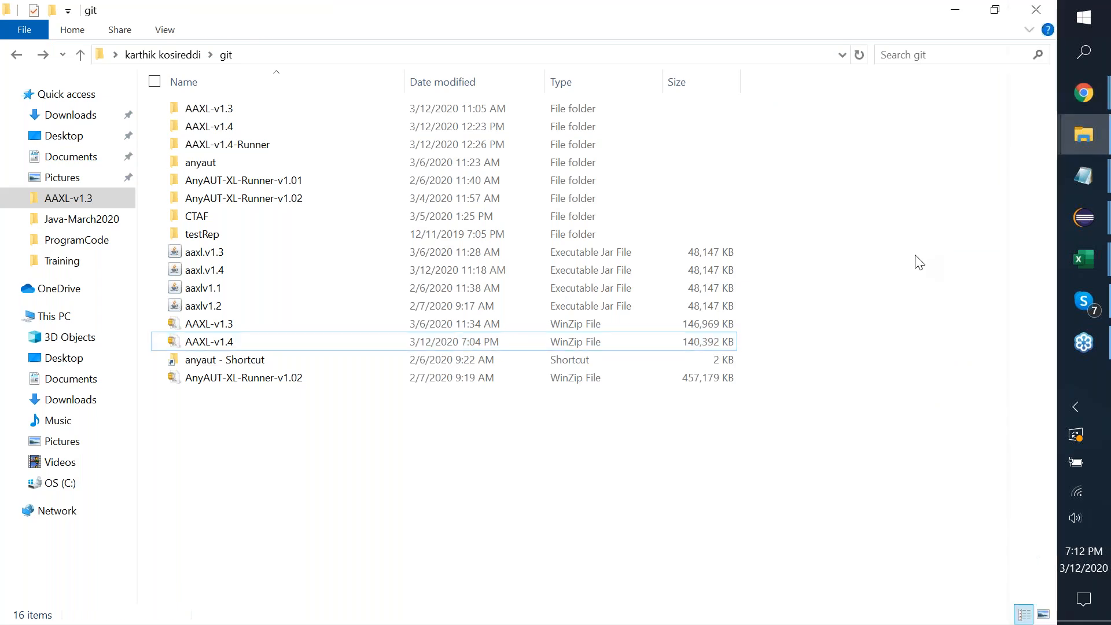
{"action": "left_click", "coordinate": [1039, 164]}
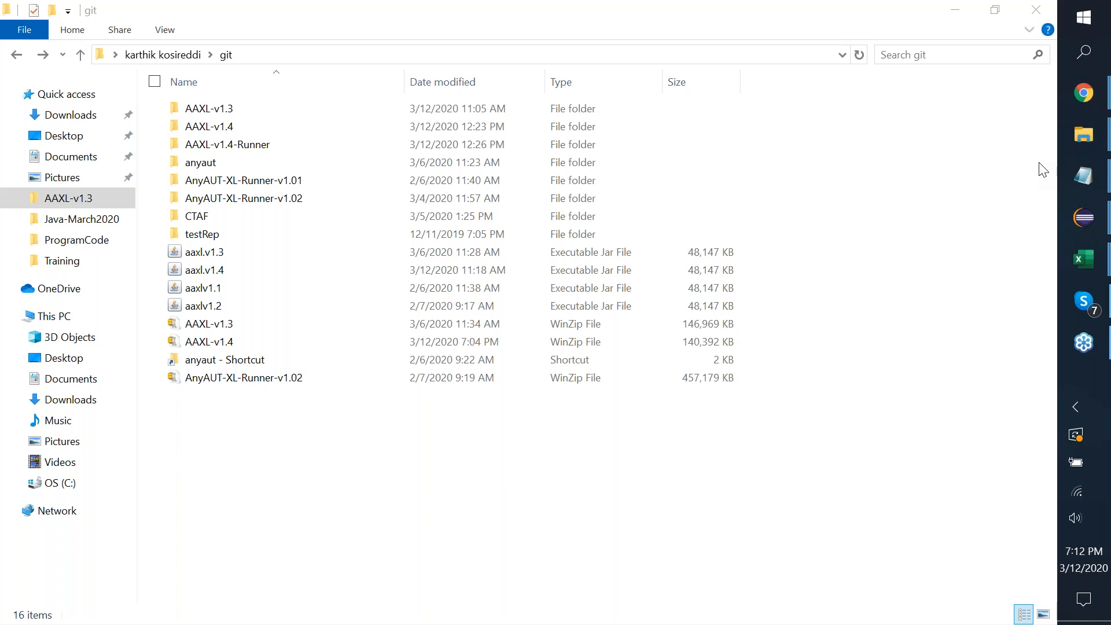
Switch to the browser window showing Google Drive.
{"action": "key", "text": "alt+Tab"}
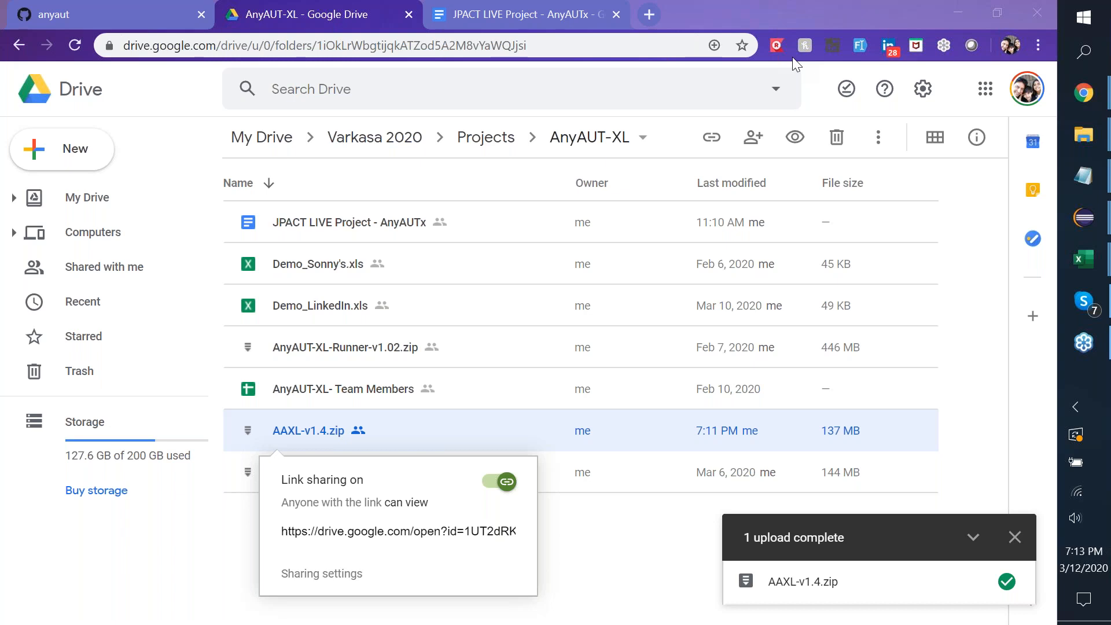
At the end of the JPACT LIVE Project notes, paste the AAXL-v1.4 Drive link prefixed 'AAXL v1.4 :'.
{"action": "left_click", "coordinate": [558, 25]}
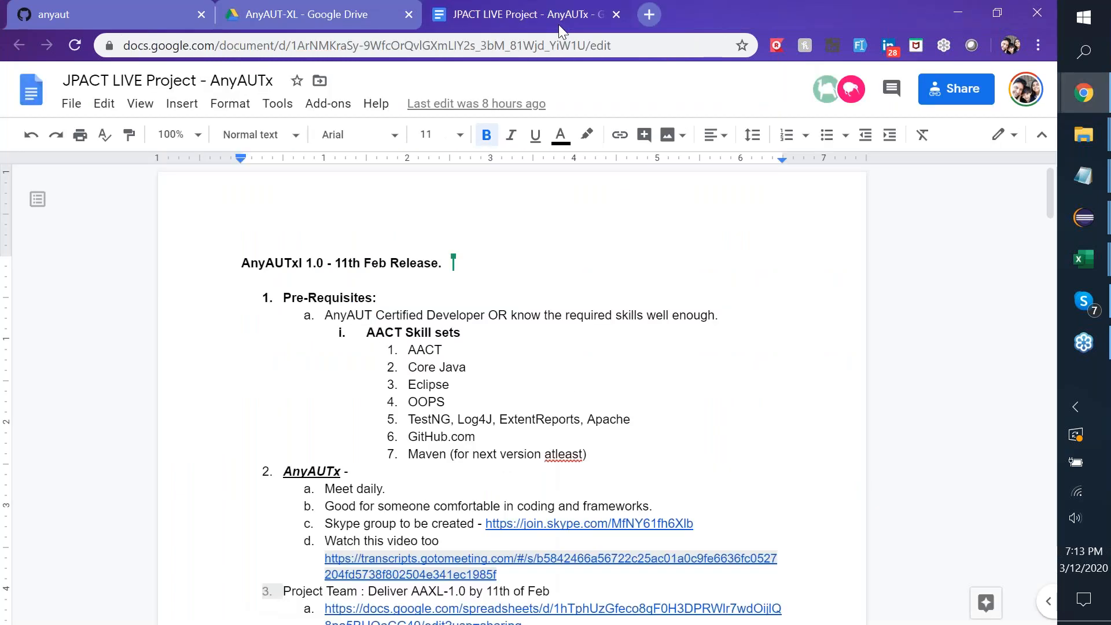
{"action": "scroll", "coordinate": [512, 393], "scroll_direction": "down", "scroll_amount": 15}
{"action": "scroll", "coordinate": [512, 393], "scroll_direction": "down", "scroll_amount": 20}
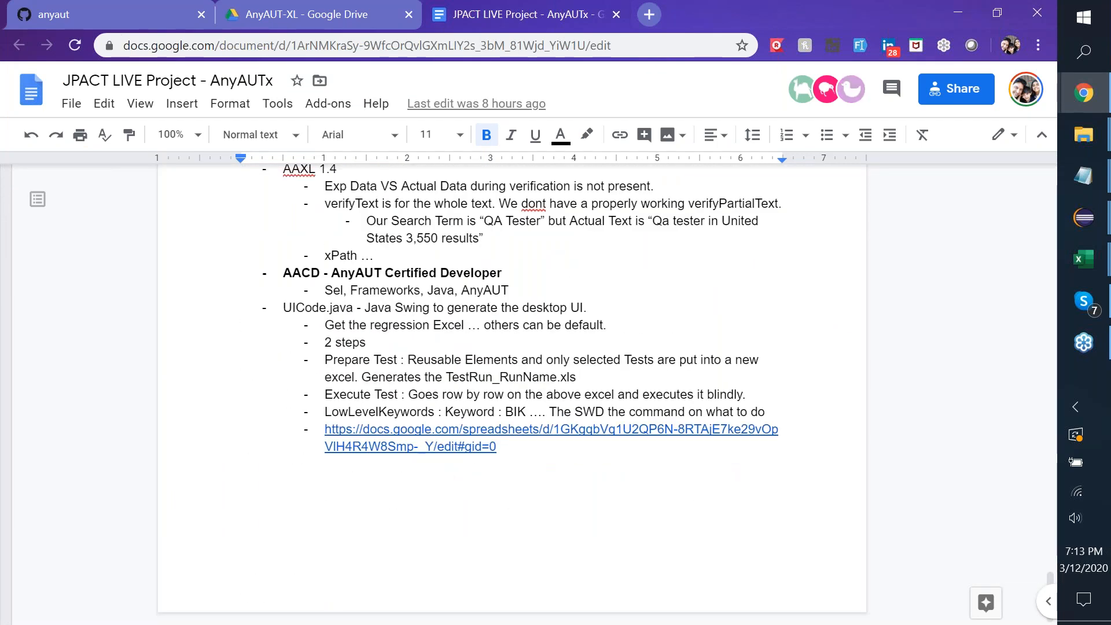
{"action": "left_click", "coordinate": [499, 448]}
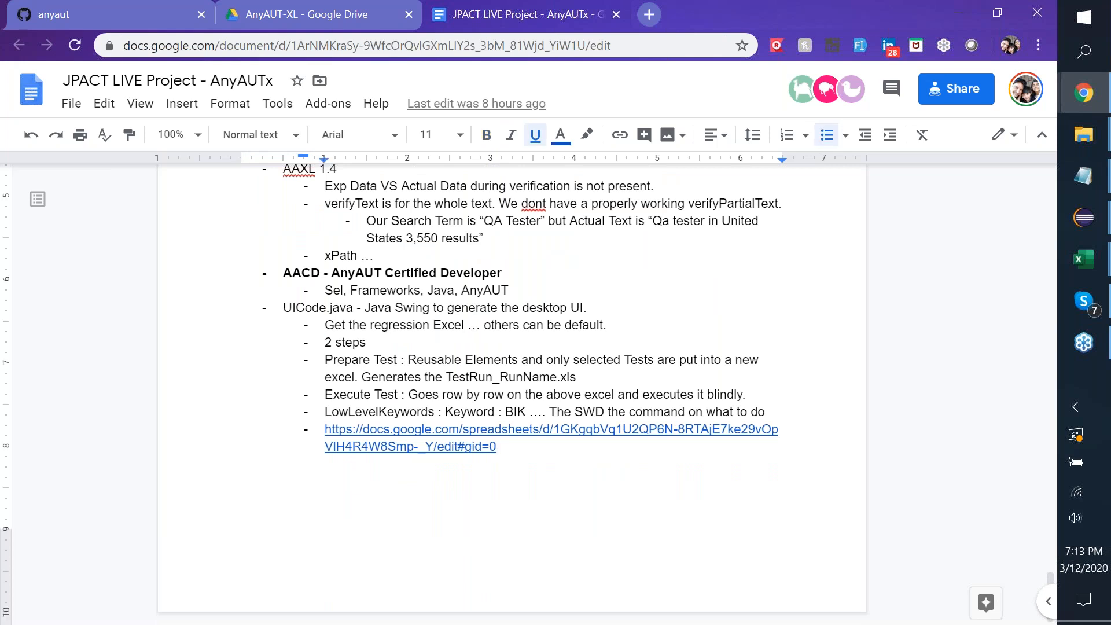
{"action": "key", "text": "Return"}
{"action": "key", "text": "Return"}
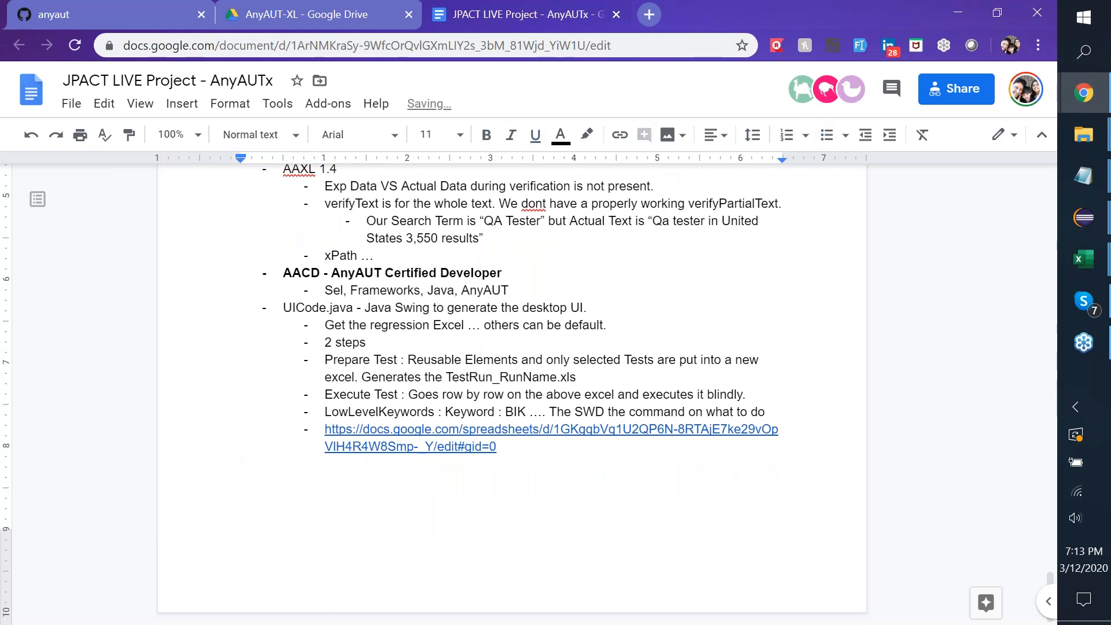
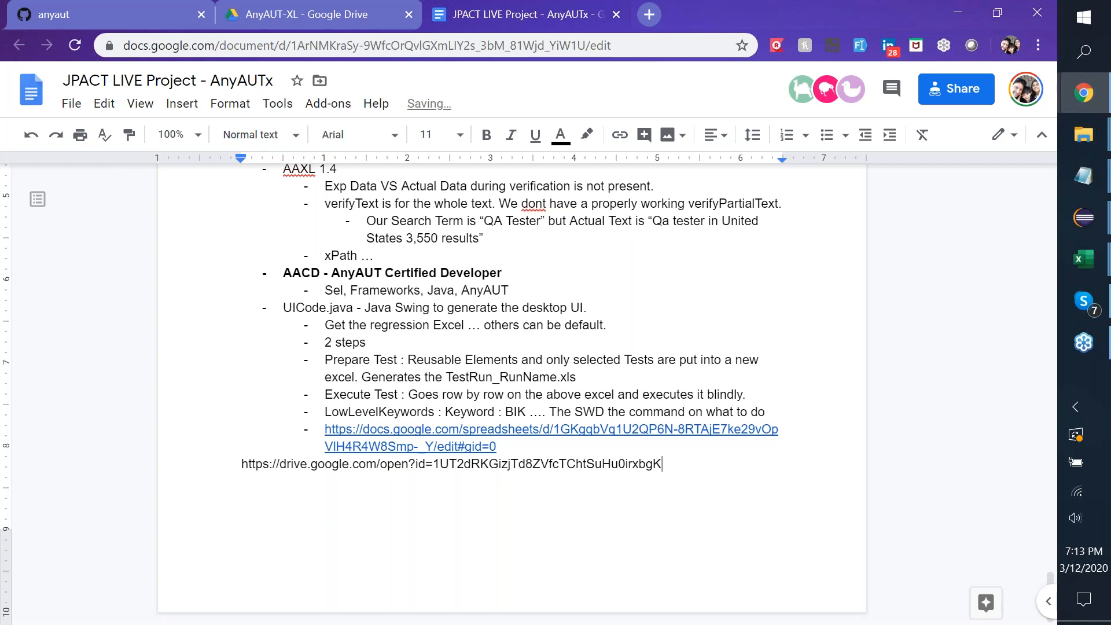
{"action": "left_click", "coordinate": [238, 460]}
{"action": "type", "text": "AAXL v"}
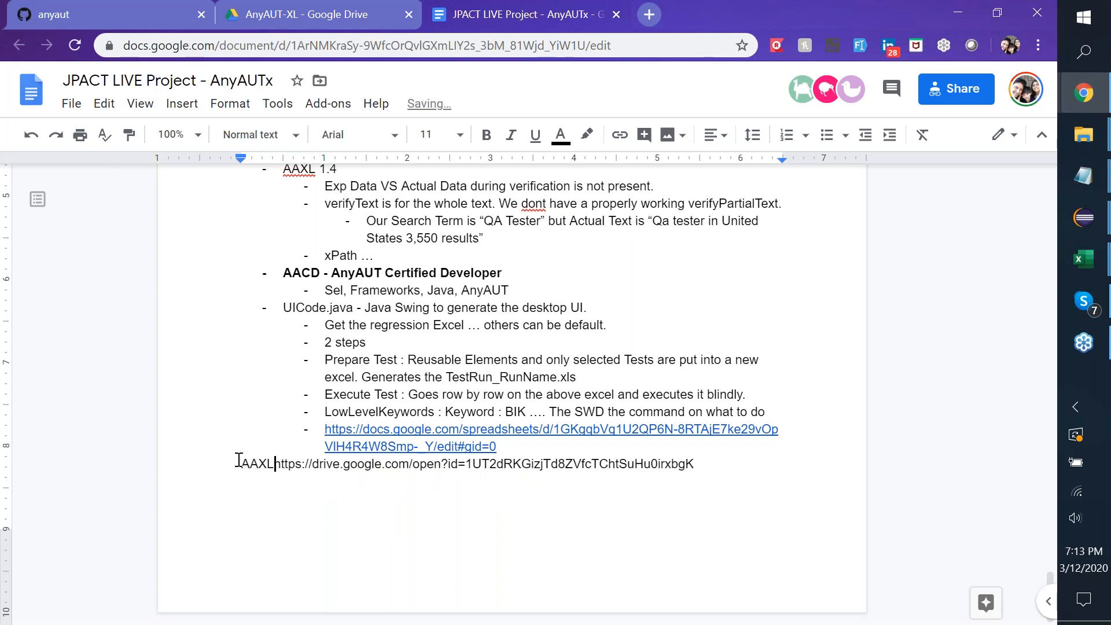
{"action": "type", "text": "1.4 :"}
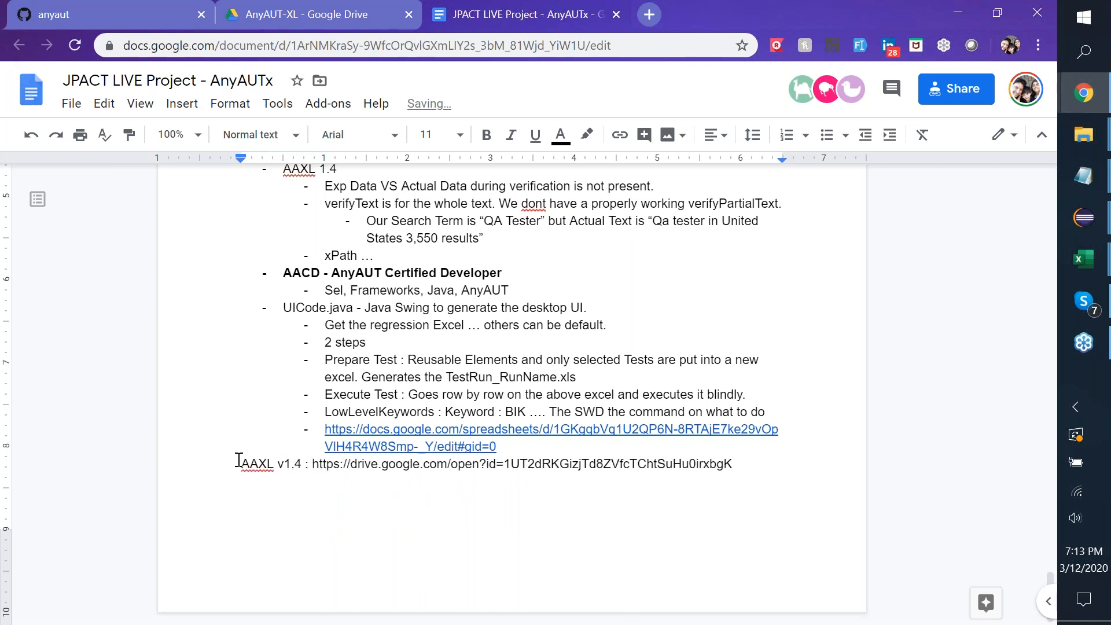
Make the Drive URL a link, add a blank line above, and bold the 'AAXL v1.4 :' line.
{"action": "left_click", "coordinate": [741, 470]}
{"action": "left_click", "coordinate": [240, 469]}
{"action": "key", "text": "Return"}
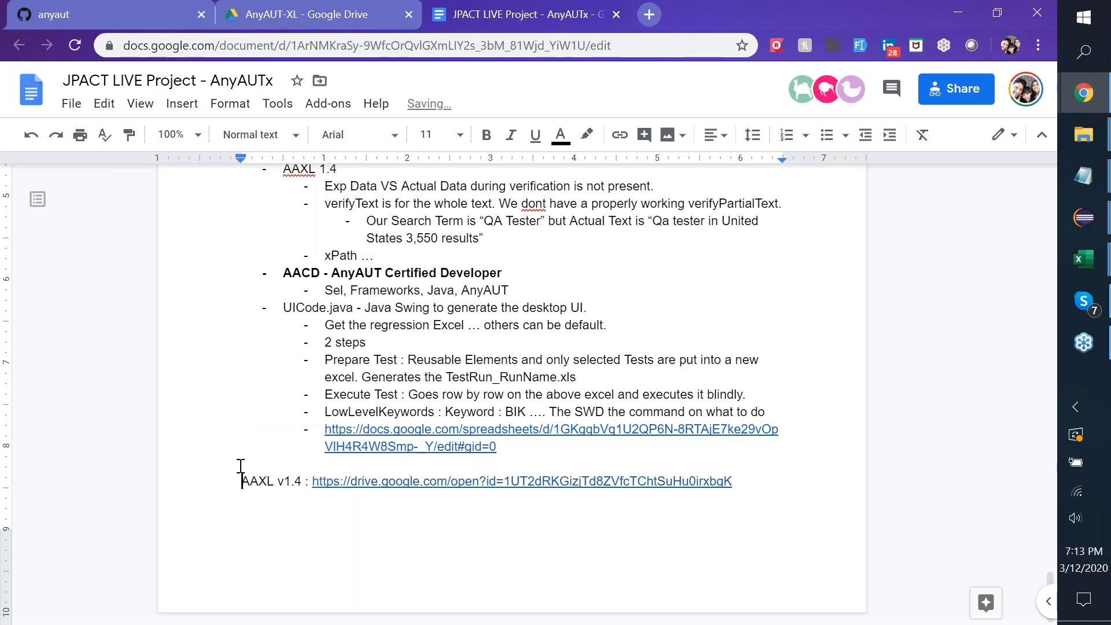
{"action": "key", "text": "shift+End"}
{"action": "key", "text": "ctrl+b"}
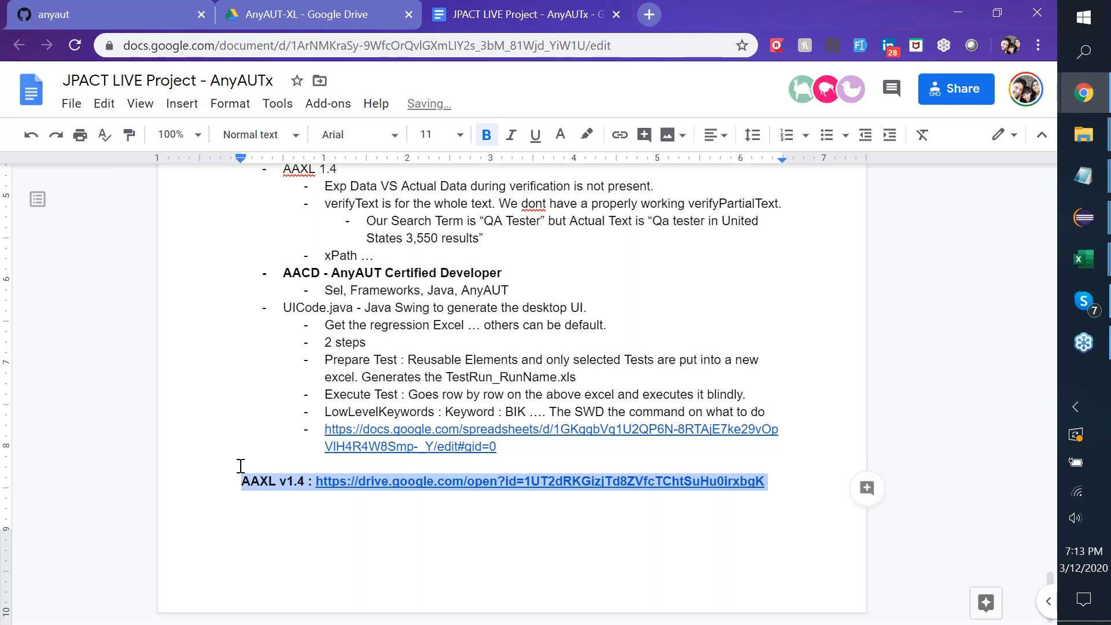
{"action": "left_click", "coordinate": [487, 327]}
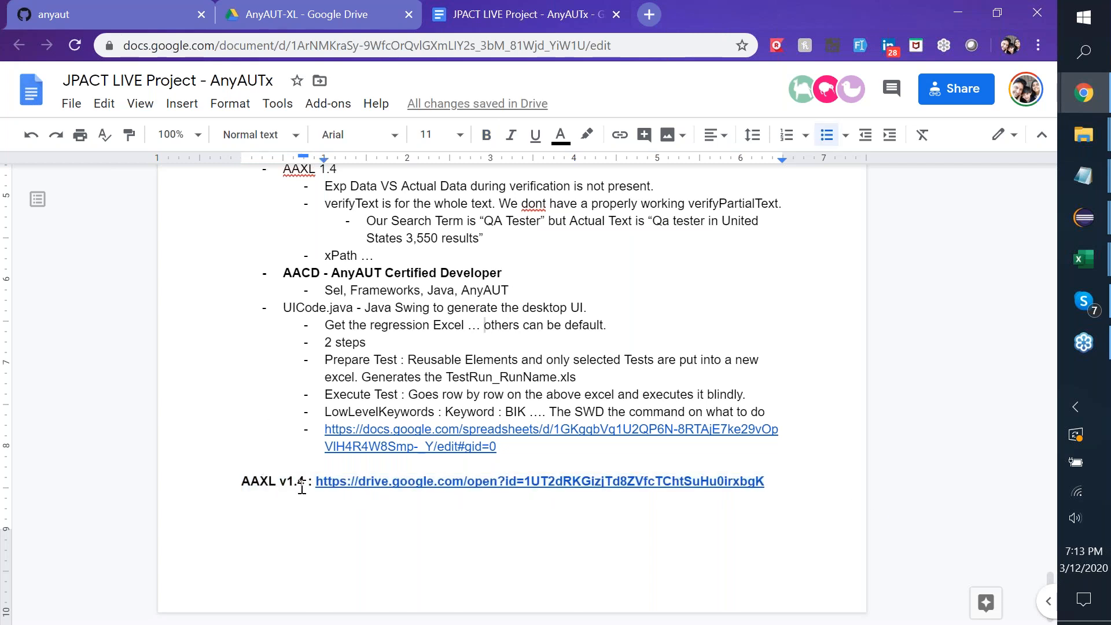
{"action": "key", "text": "alt+Tab"}
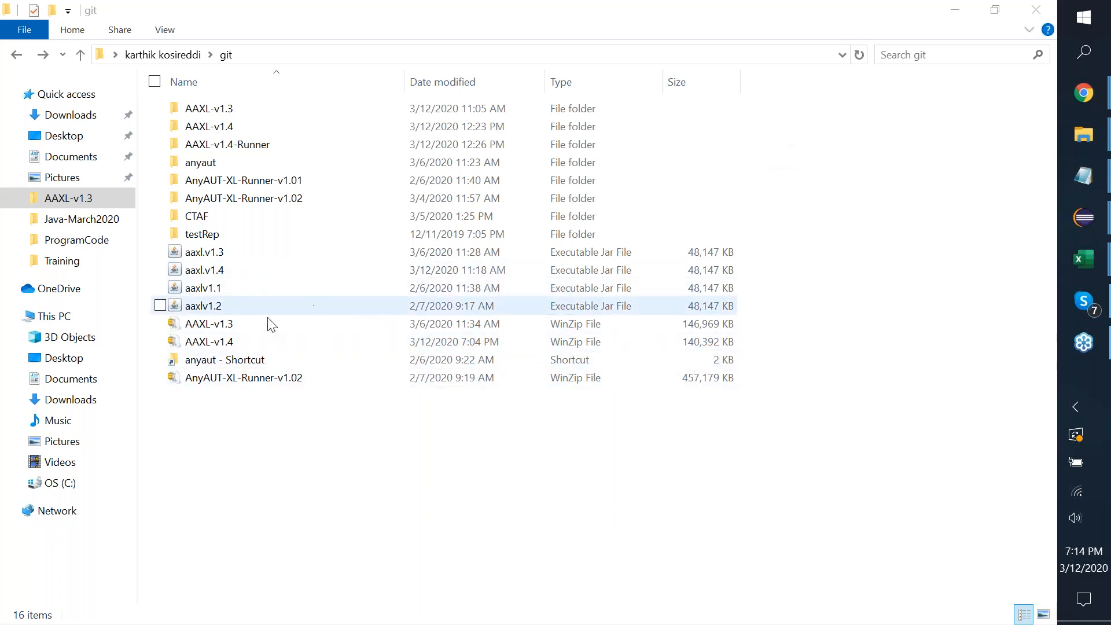
Copy the AAXL-v1.4 zip into the C:\AnyAUT folder.
{"action": "left_click", "coordinate": [239, 342]}
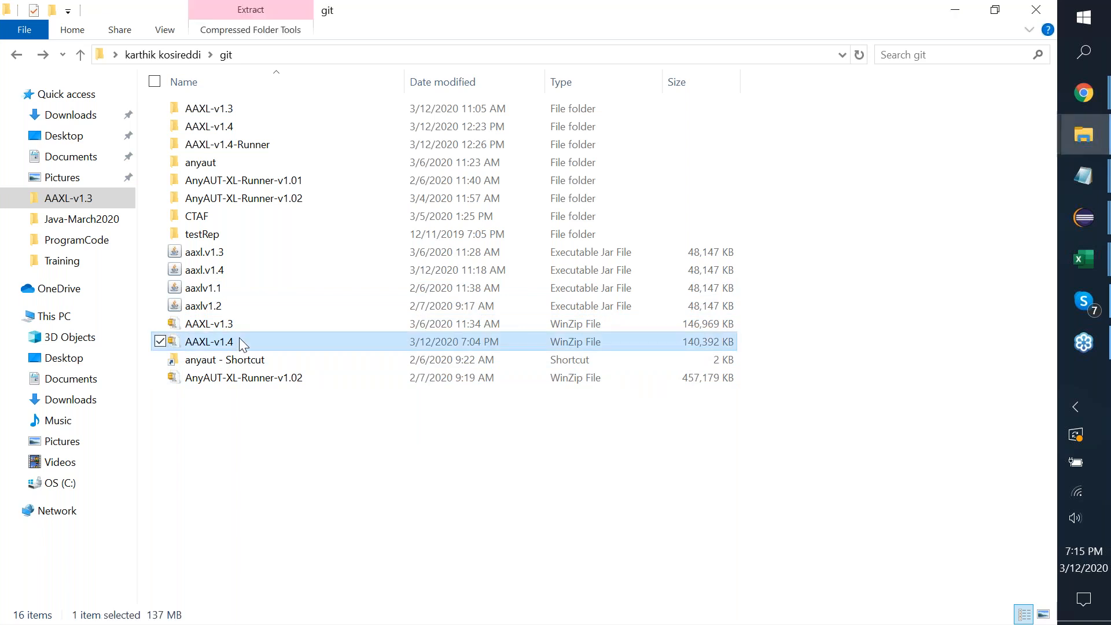
{"action": "left_click", "coordinate": [42, 485]}
{"action": "double_click", "coordinate": [214, 110]}
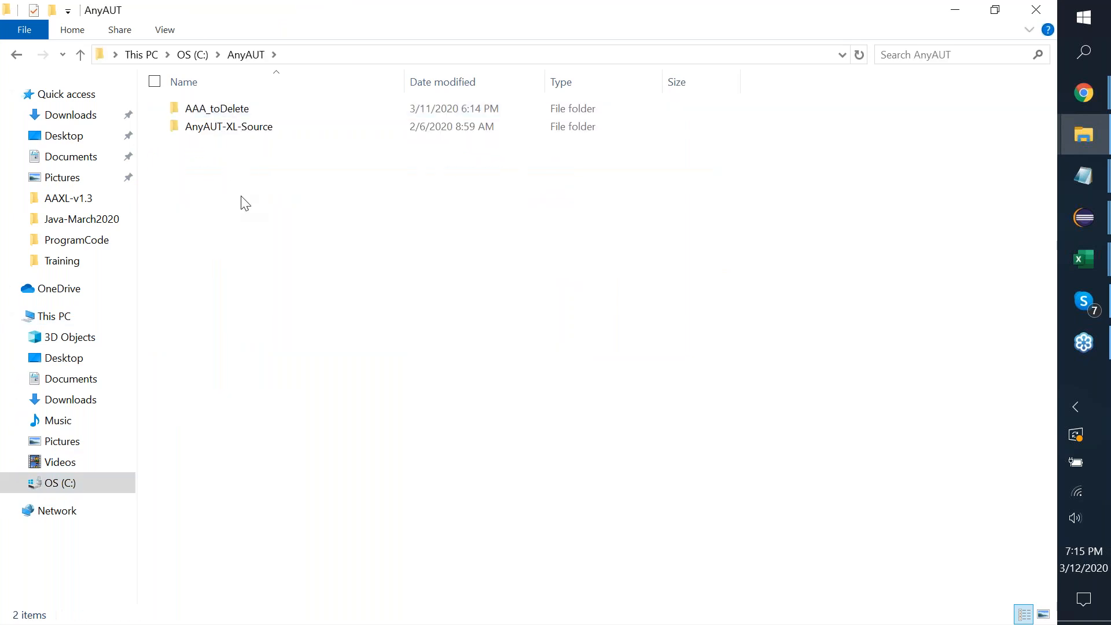
{"action": "key", "text": "ctrl+v"}
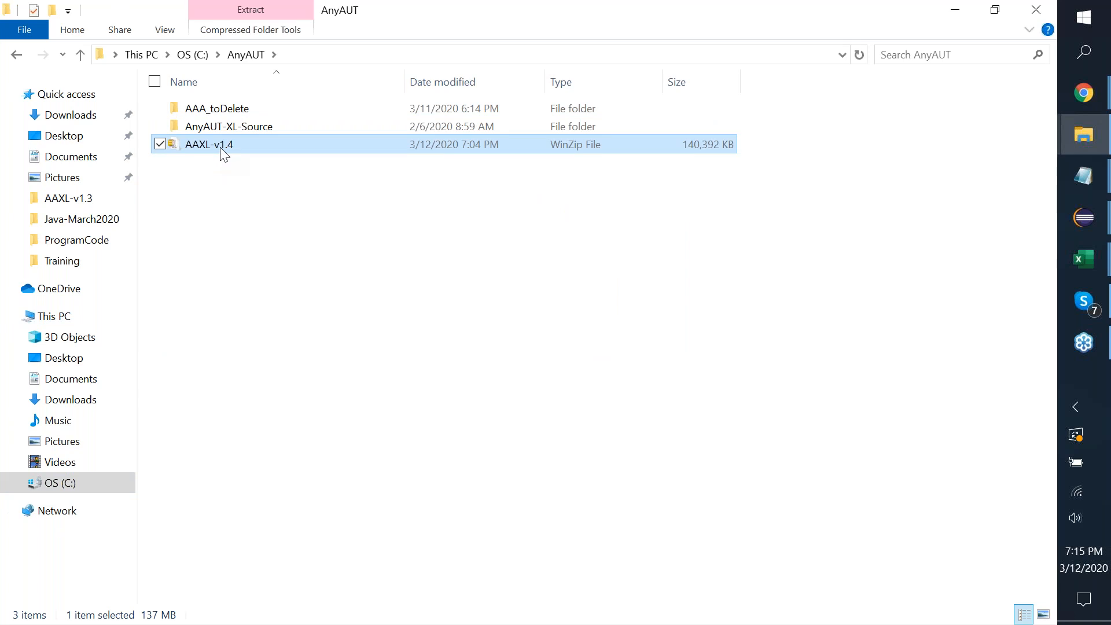
Open the zip in Windows Explorer and paste its AAXL-v1.4 folder out into C:\AnyAUT.
{"action": "double_click", "coordinate": [220, 147]}
{"action": "right_click", "coordinate": [207, 145]}
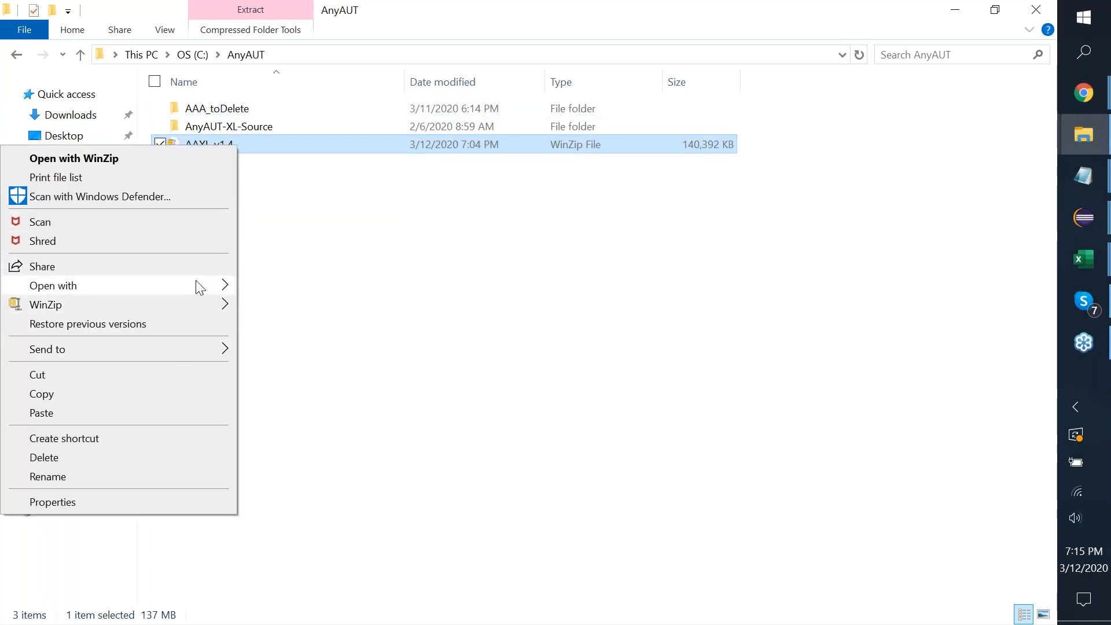
{"action": "mouse_move", "coordinate": [196, 280]}
{"action": "left_click", "coordinate": [286, 287]}
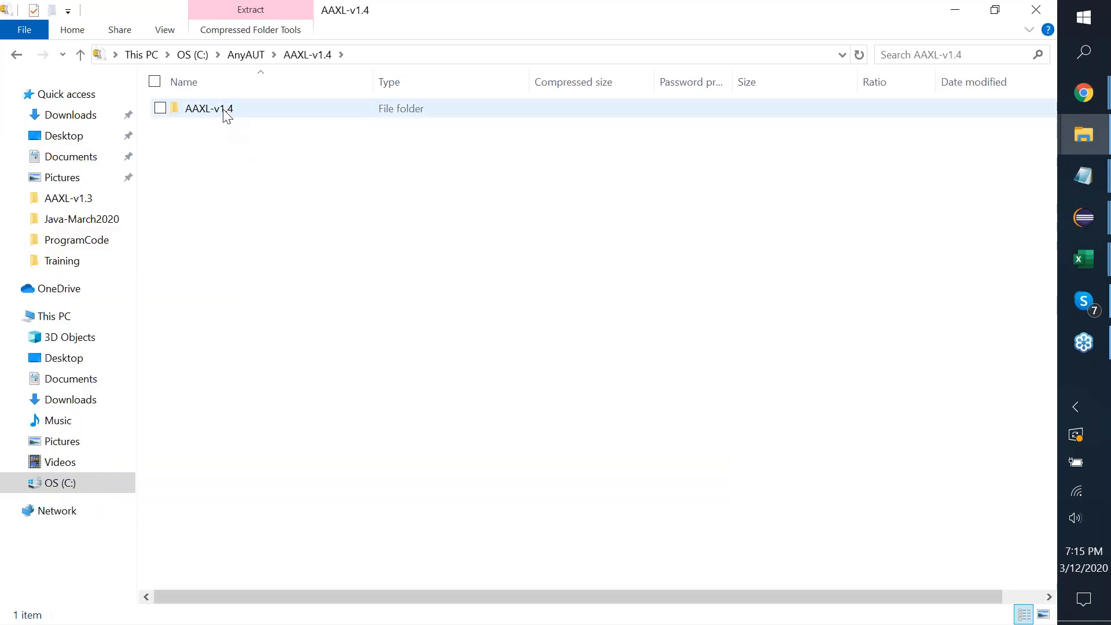
{"action": "left_click", "coordinate": [225, 112]}
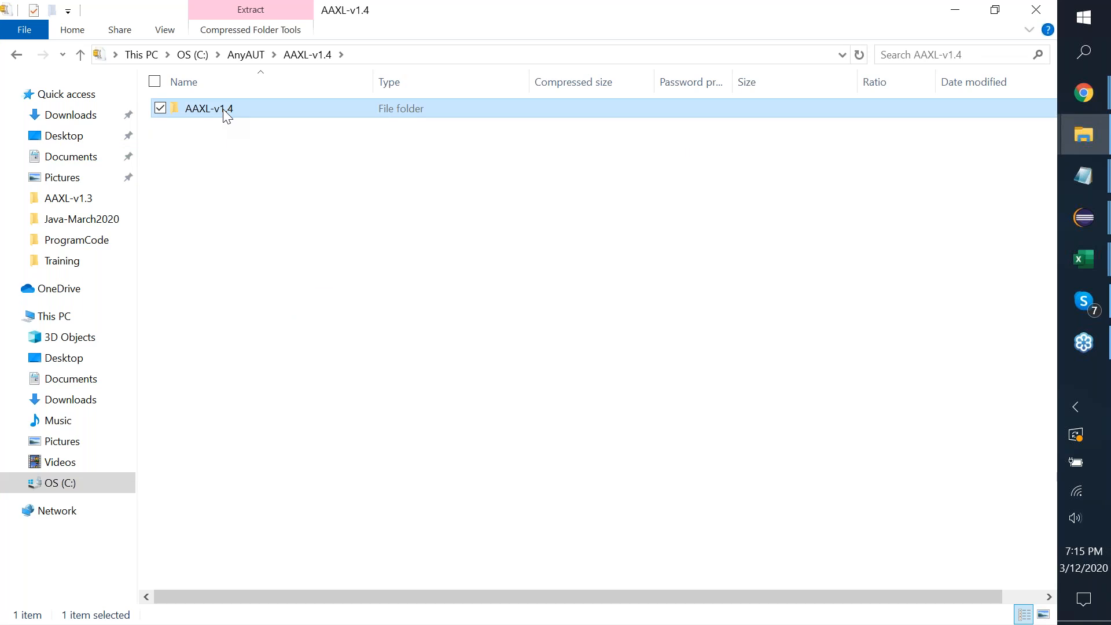
{"action": "left_click", "coordinate": [246, 55]}
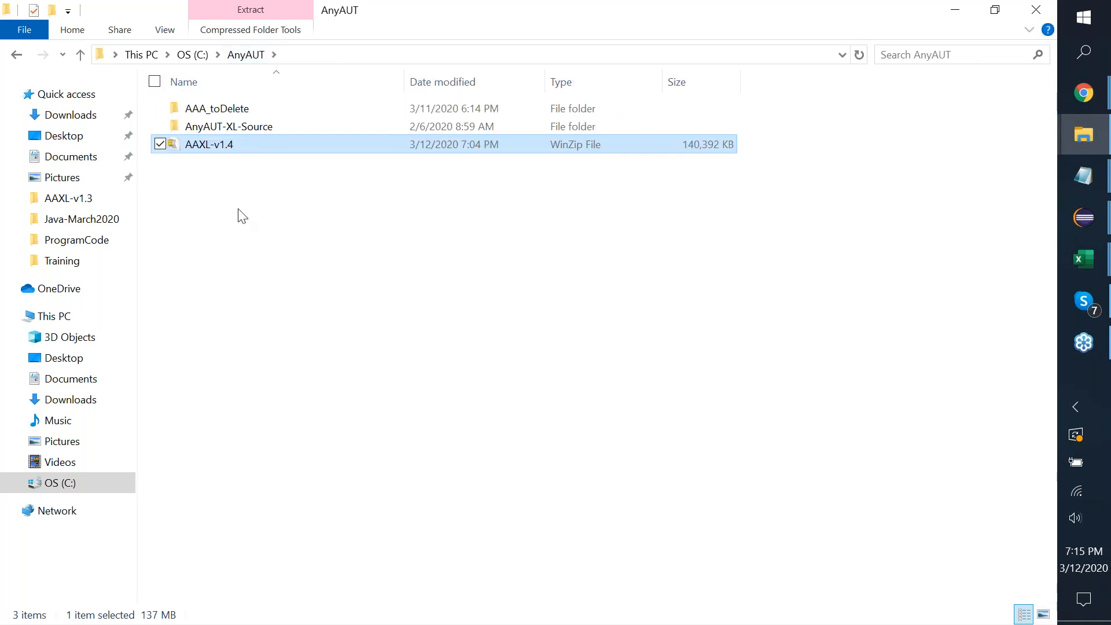
{"action": "left_click", "coordinate": [242, 216]}
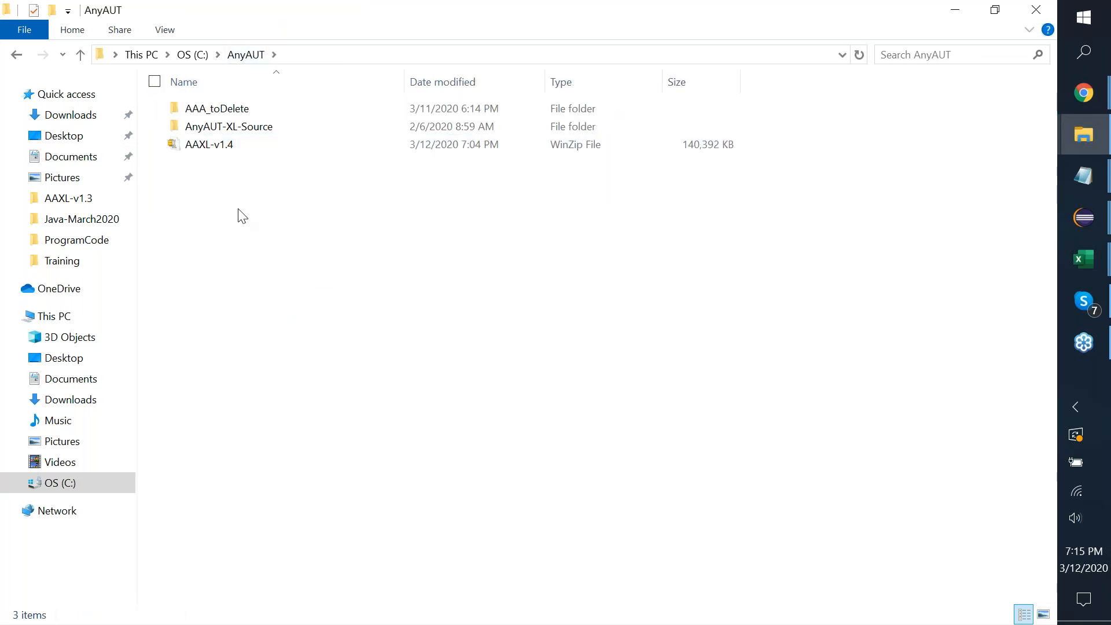
{"action": "key", "text": "ctrl+v"}
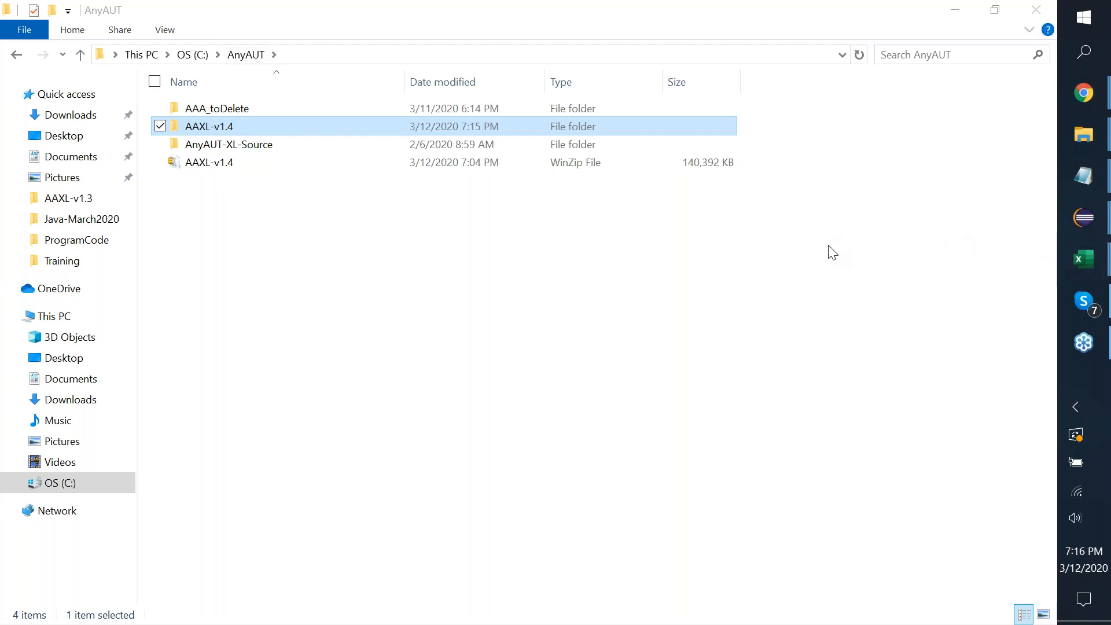
Once copying finishes, highlight the new AAXL-v1.4 folder name beside the zip in C:\AnyAUT.
{"action": "mouse_move", "coordinate": [173, 124]}
{"action": "left_mouse_down"}
{"action": "mouse_move", "coordinate": [241, 127]}
{"action": "mouse_move", "coordinate": [180, 125]}
{"action": "left_mouse_up"}
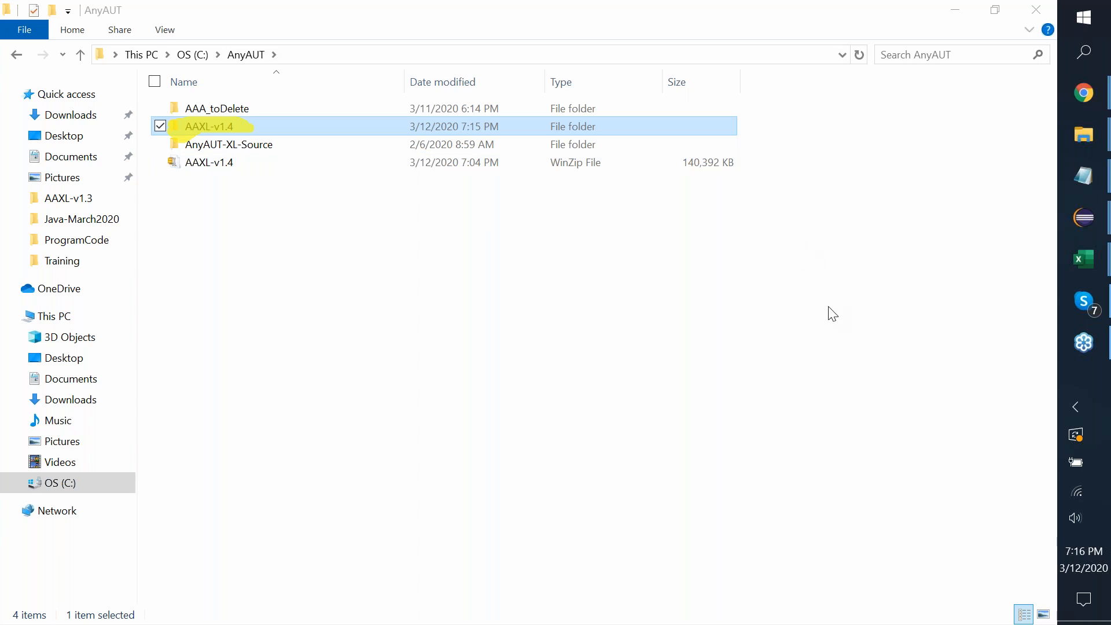
Open the AAXL-v1.4 folder, select the aaxl.v1.4 jar, and open the Demo workbook.
{"action": "left_click", "coordinate": [270, 256]}
{"action": "left_click", "coordinate": [227, 128]}
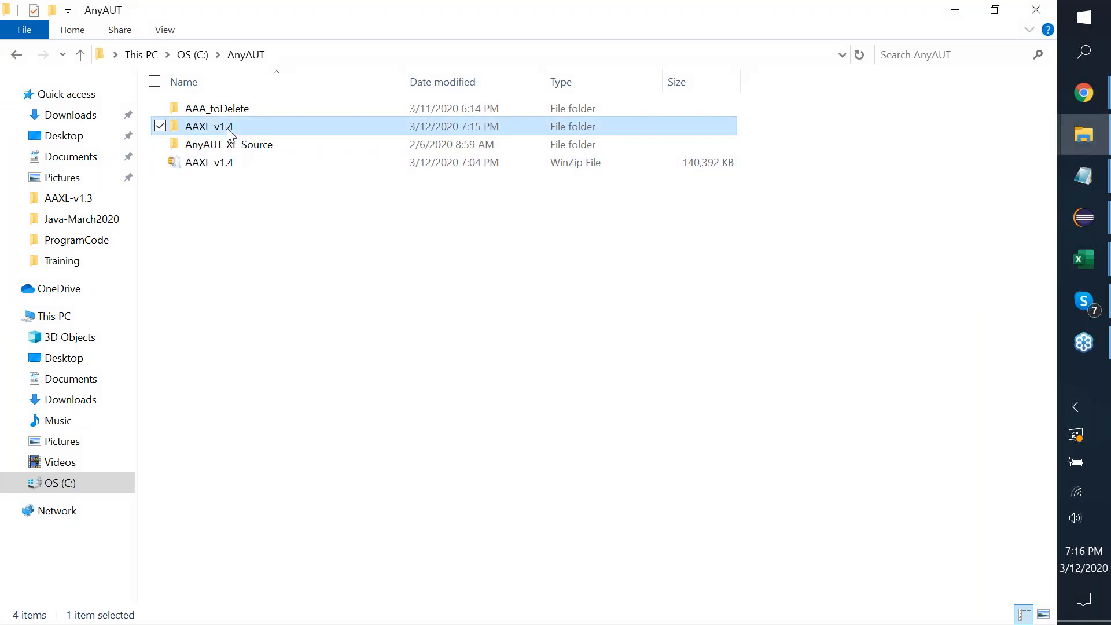
{"action": "double_click", "coordinate": [229, 131]}
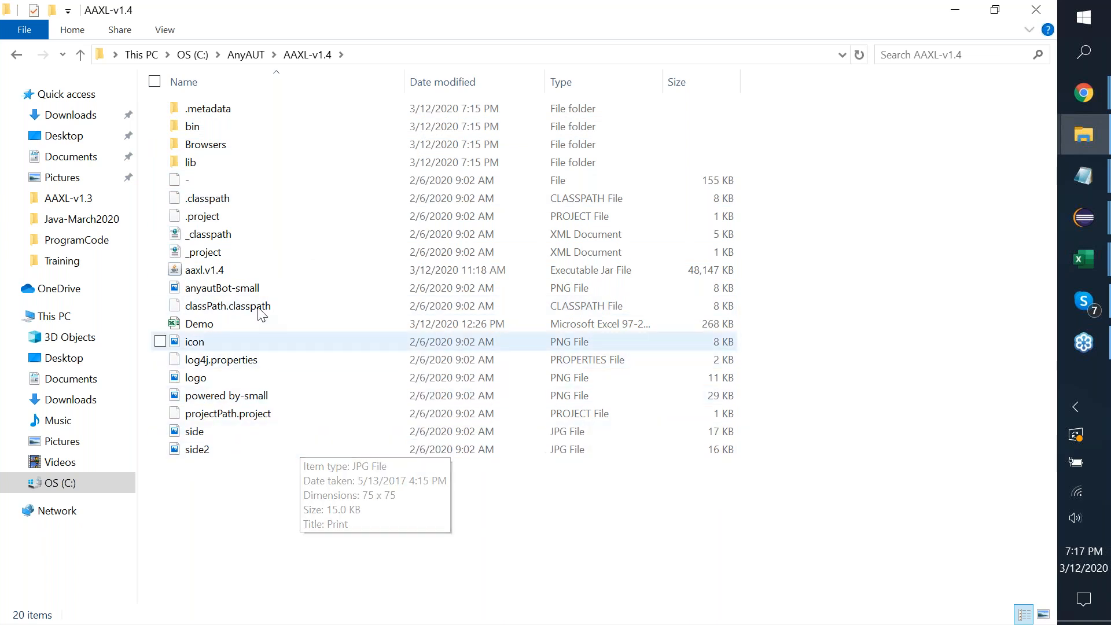
{"action": "left_click", "coordinate": [235, 272]}
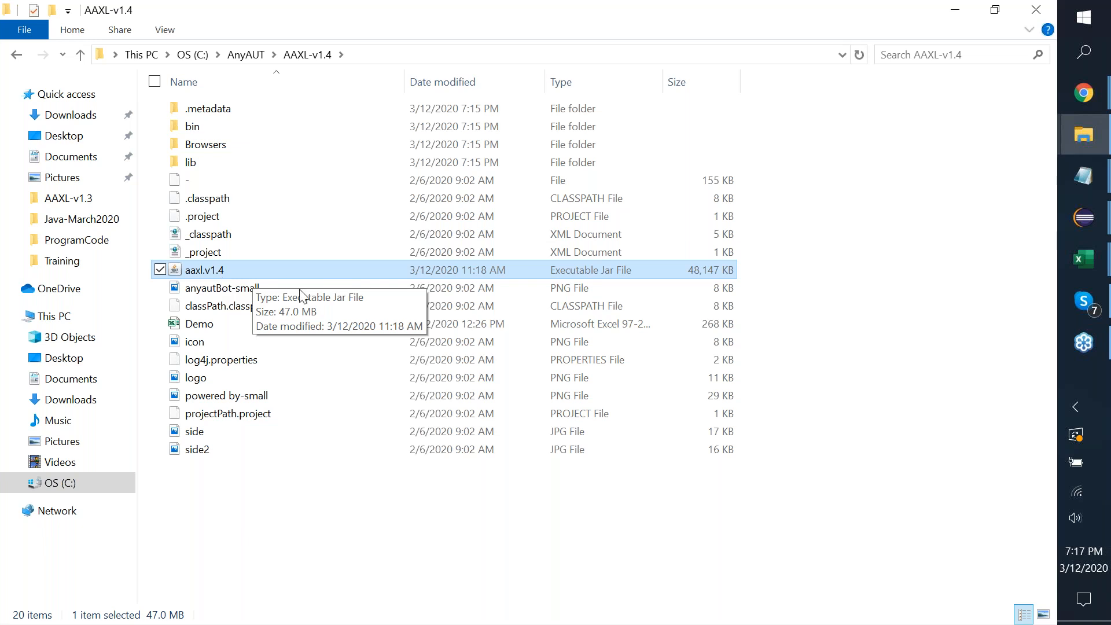
{"action": "double_click", "coordinate": [219, 327]}
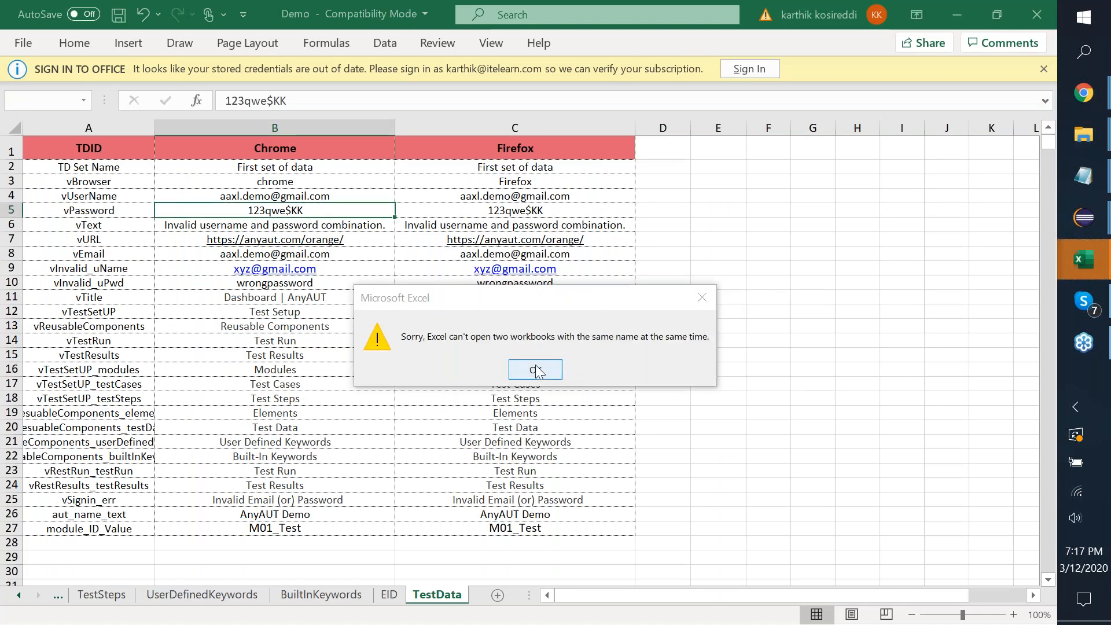
Dismiss the same-name workbook warning, close the empty Excel window, and return to the Demo workbook.
{"action": "left_click", "coordinate": [557, 375]}
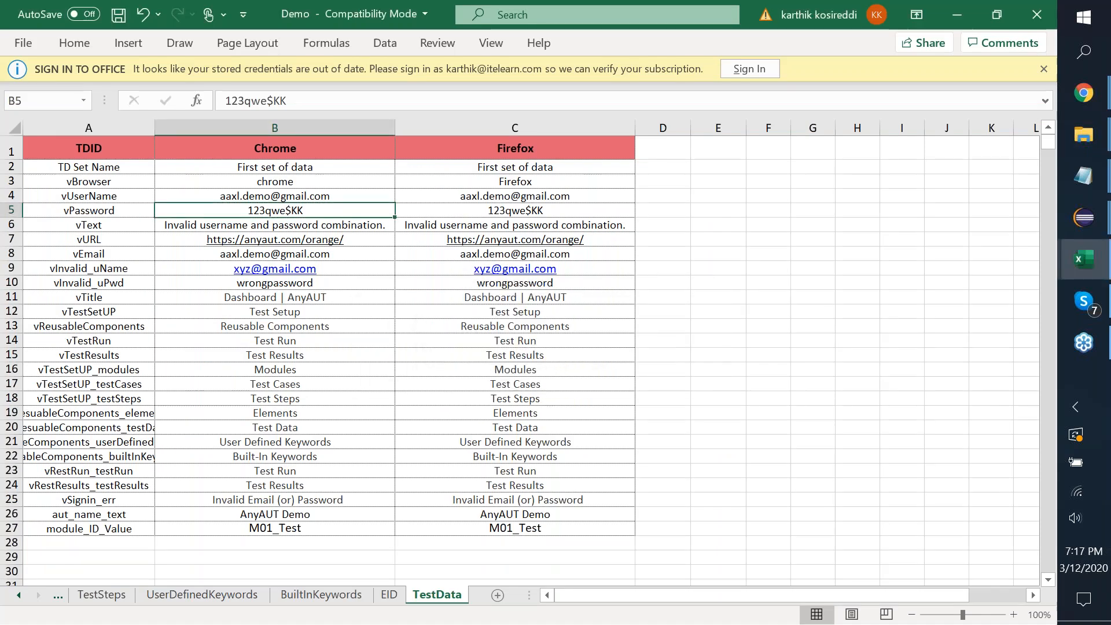
{"action": "left_click", "coordinate": [1036, 14]}
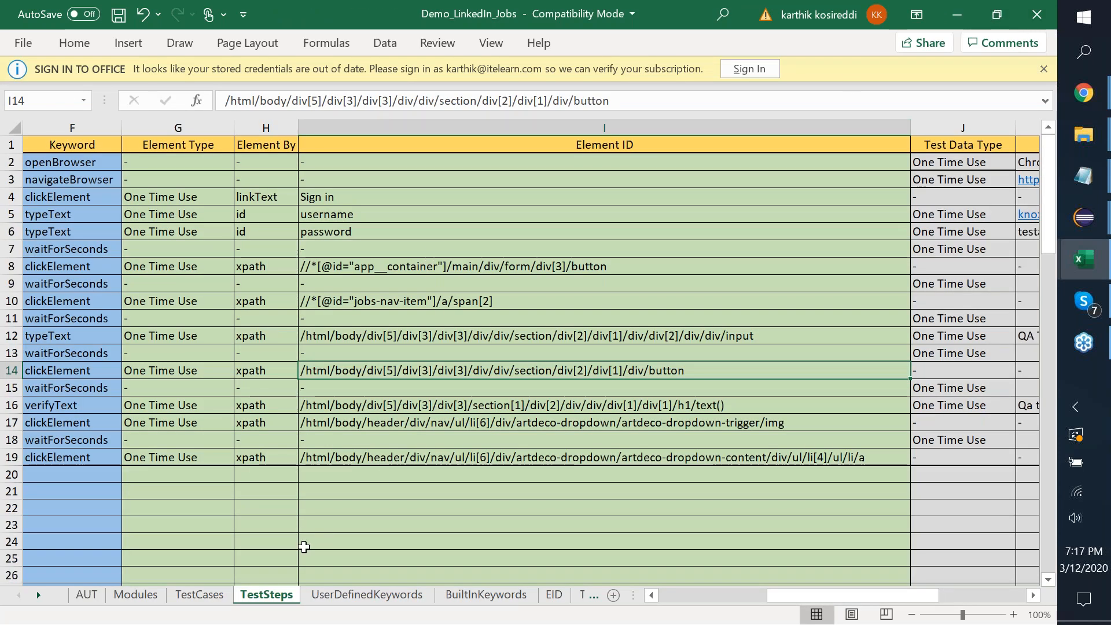
{"action": "key", "text": "alt+Tab"}
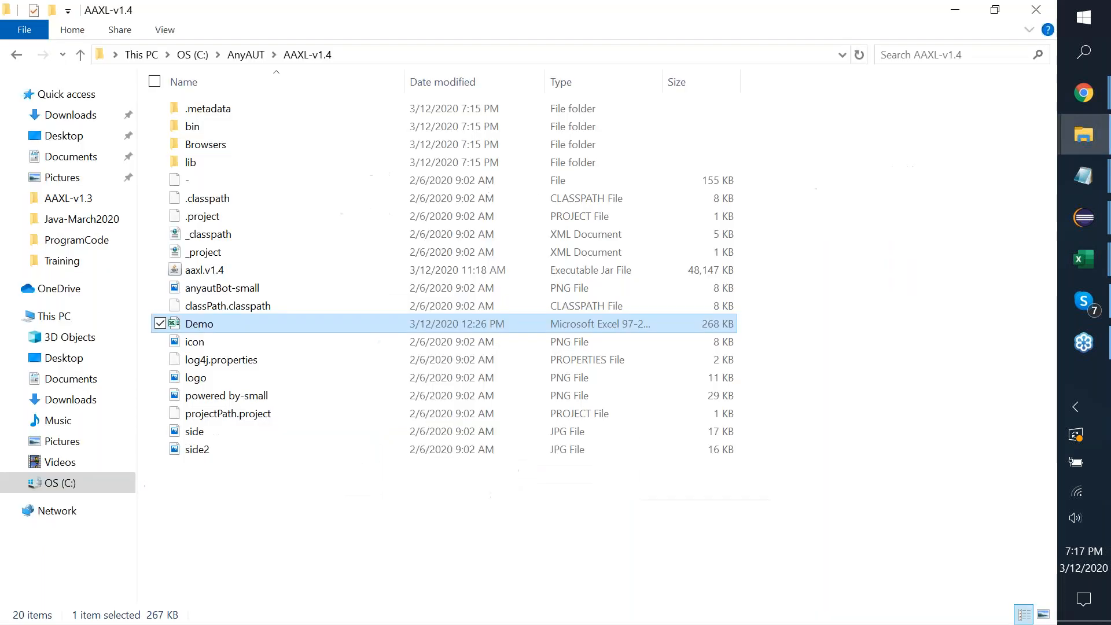
{"action": "key", "text": "alt+Tab"}
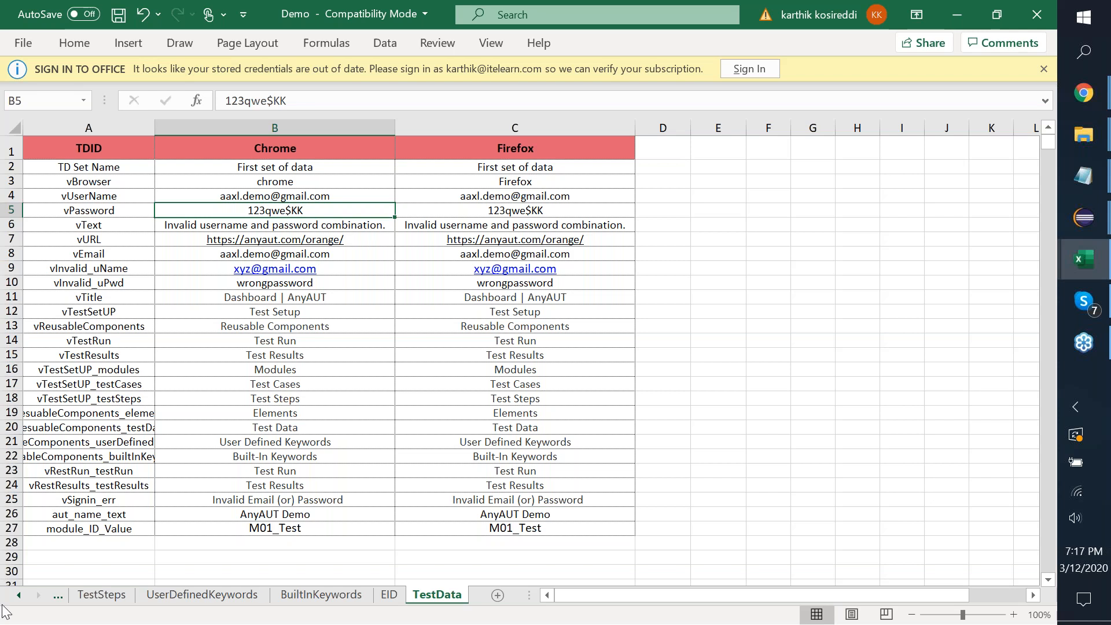
View the Demo workbook's Modules sheet, then switch to the TestCases sheet.
{"action": "left_click", "coordinate": [57, 598]}
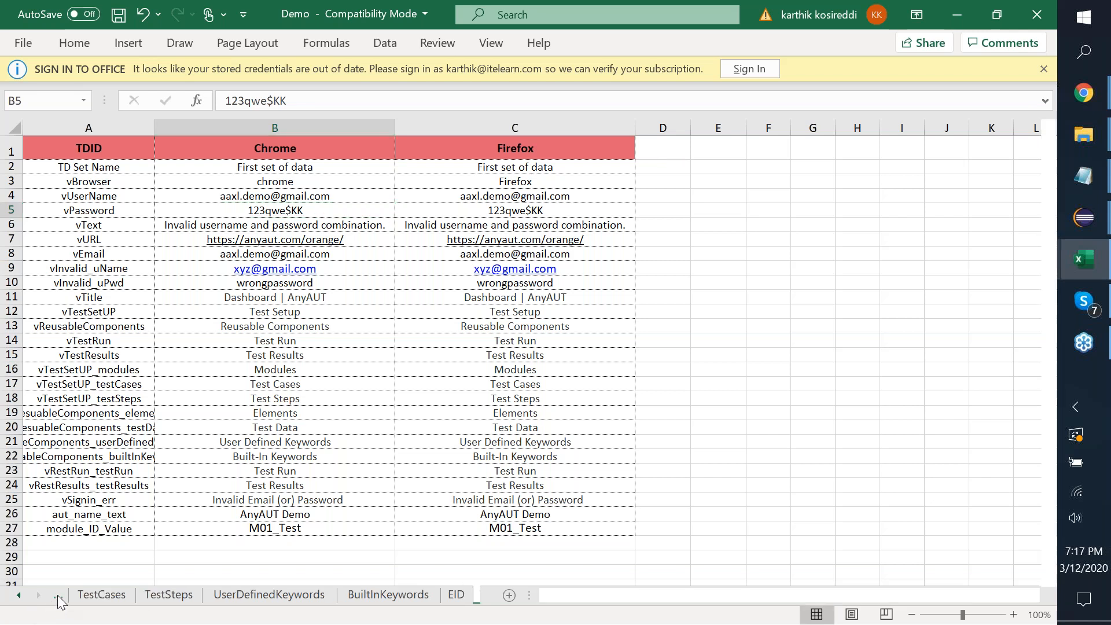
{"action": "left_click", "coordinate": [58, 598]}
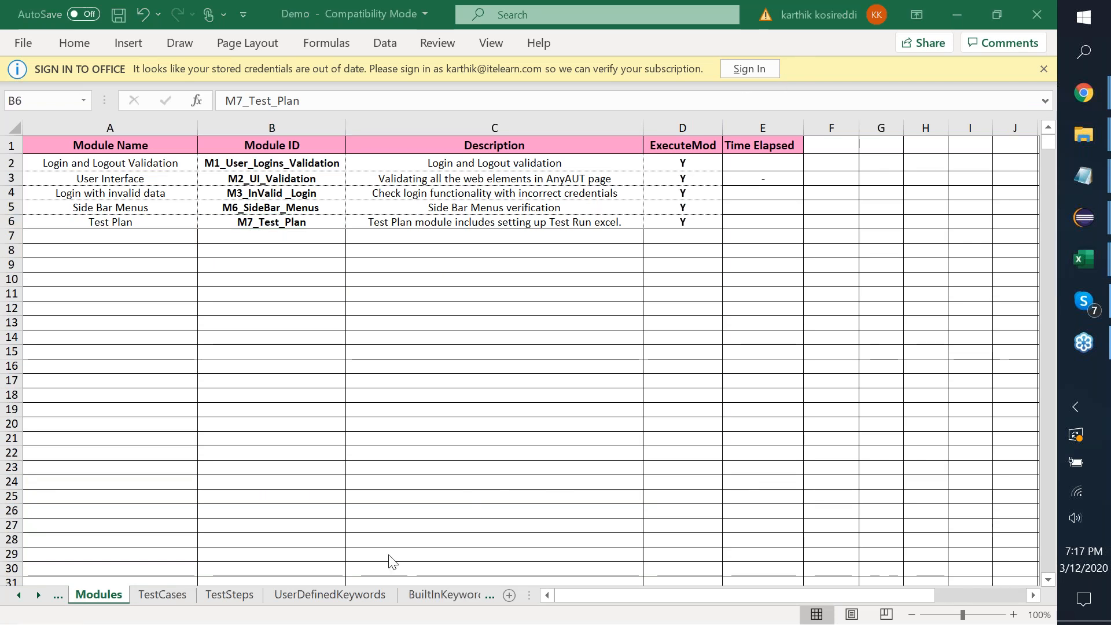
{"action": "left_click", "coordinate": [167, 595]}
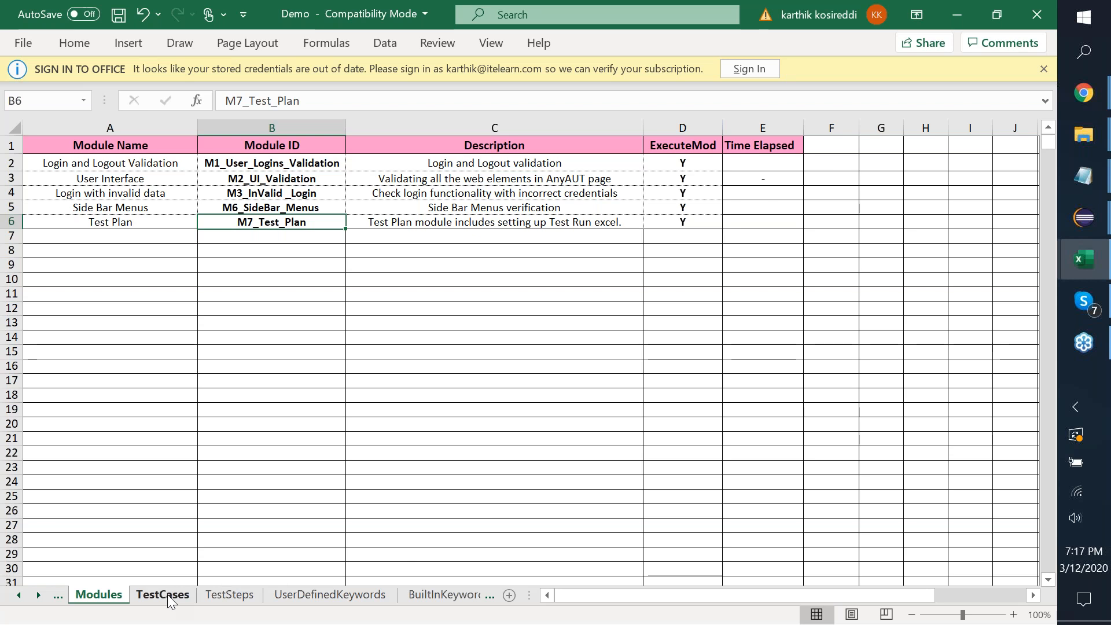
{"action": "left_click", "coordinate": [167, 595]}
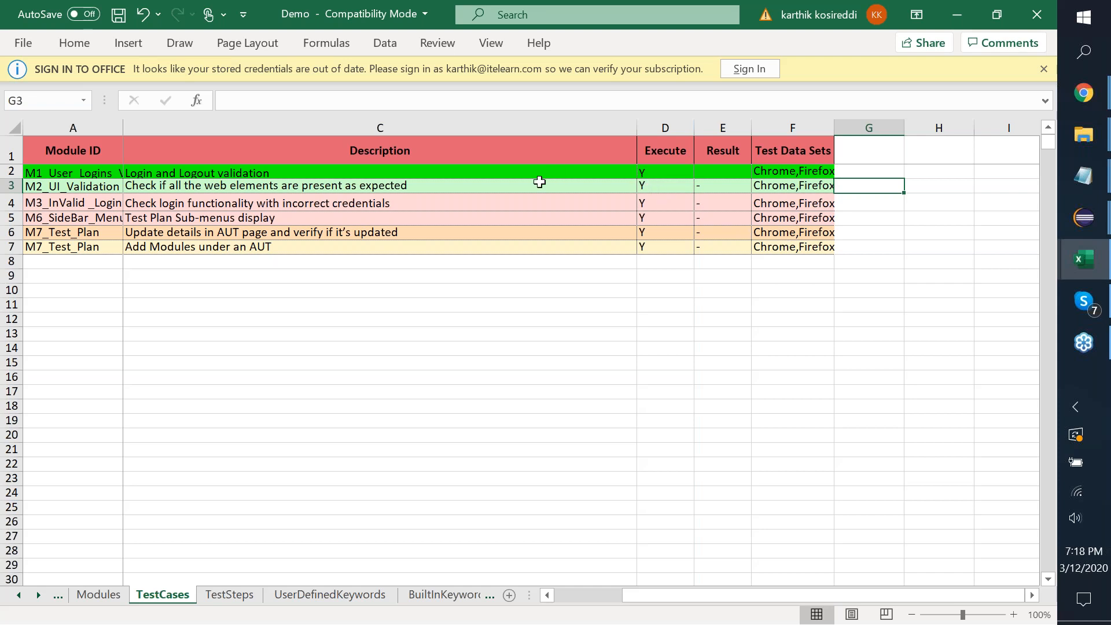
Set Execute to N for TC01_Login_Validation and TC03_Login_Incorrectly.
{"action": "left_click", "coordinate": [515, 194]}
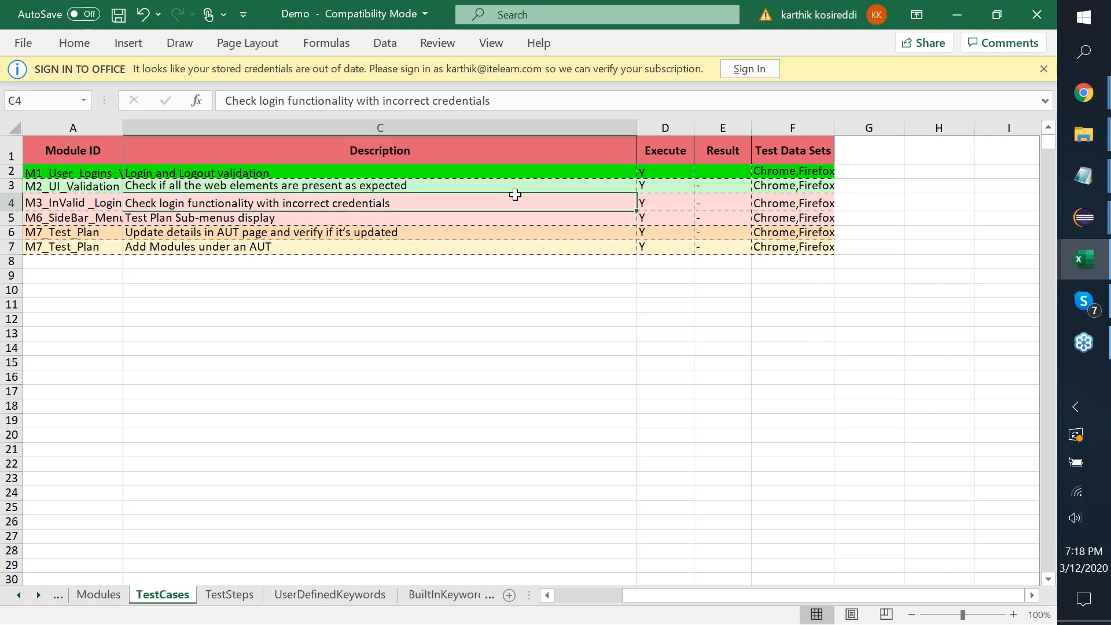
{"action": "key", "text": "Left"}
{"action": "key", "text": "Left"}
{"action": "key", "text": "Up"}
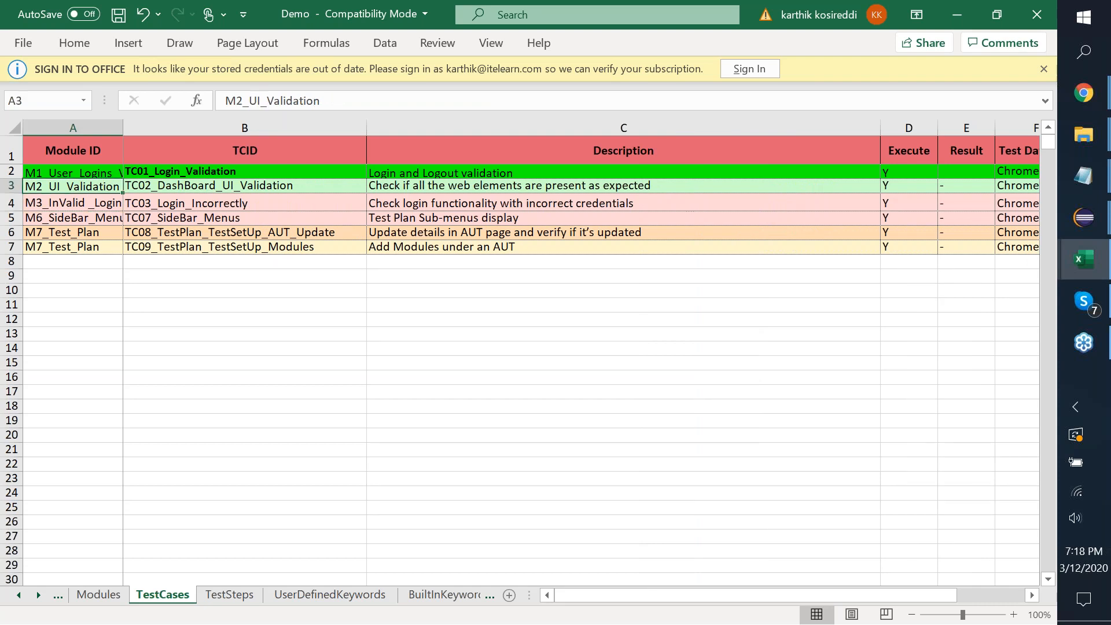
{"action": "key", "text": "Right"}
{"action": "key", "text": "Right"}
{"action": "key", "text": "Right"}
{"action": "key", "text": "Right"}
{"action": "key", "text": "Left"}
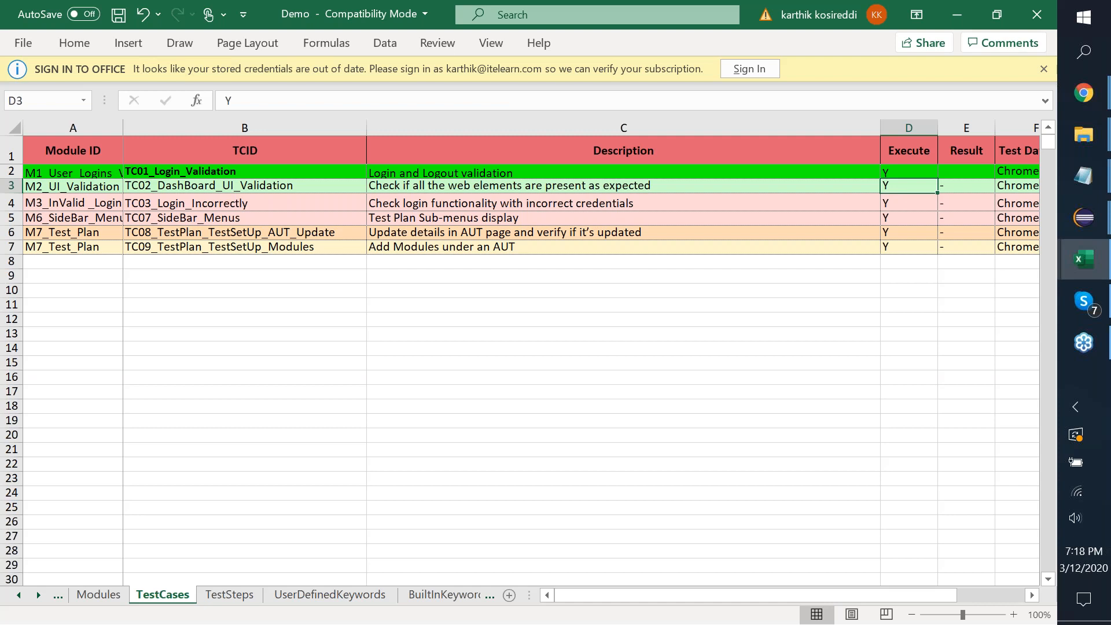
{"action": "key", "text": "Up"}
{"action": "type", "text": "N"}
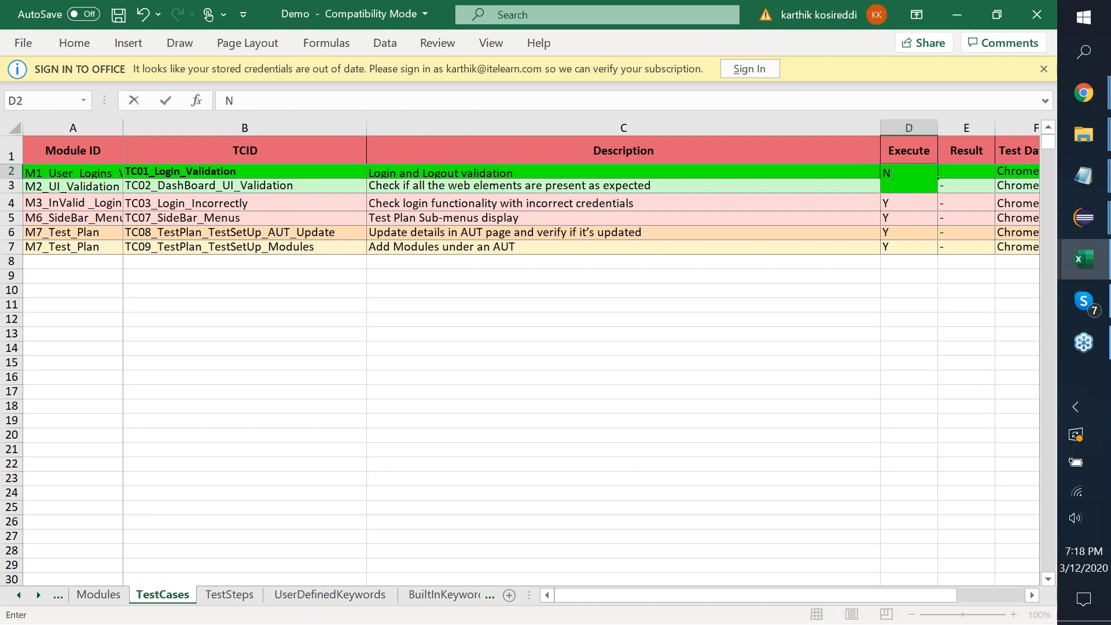
{"action": "key", "text": "Down"}
{"action": "key", "text": "Down"}
{"action": "type", "text": "N"}
{"action": "key", "text": "Return"}
Set Execute to N for TC08_TestPlan_TestSetUp_AUT_Update.
{"action": "key", "text": "Down"}
{"action": "type", "text": "N"}
{"action": "key", "text": "Return"}
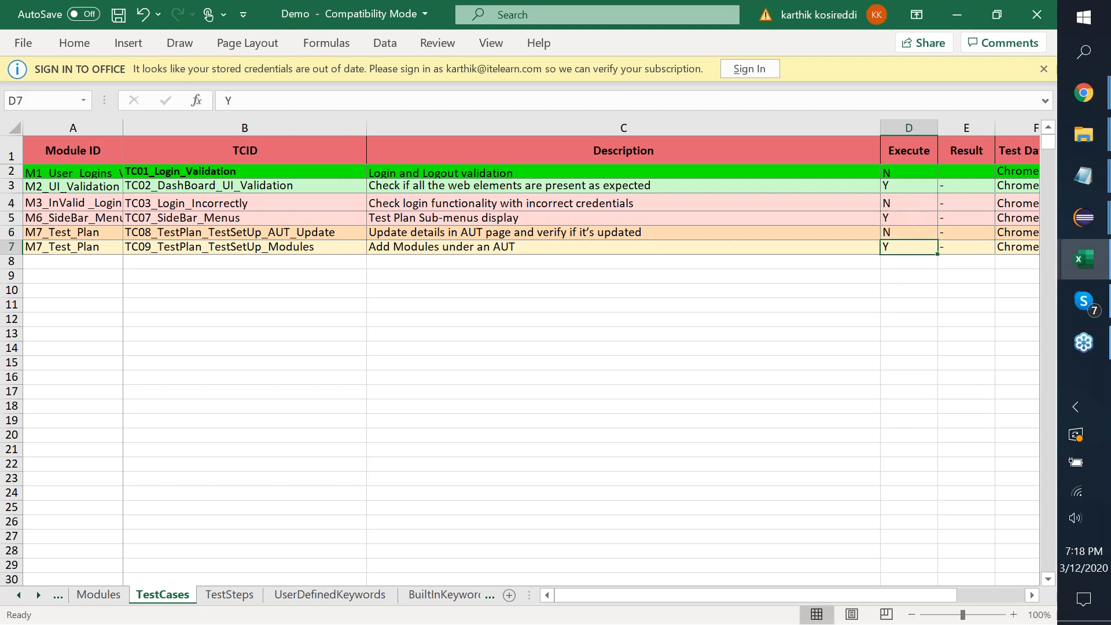
{"action": "key", "text": "Right"}
{"action": "key", "text": "Right"}
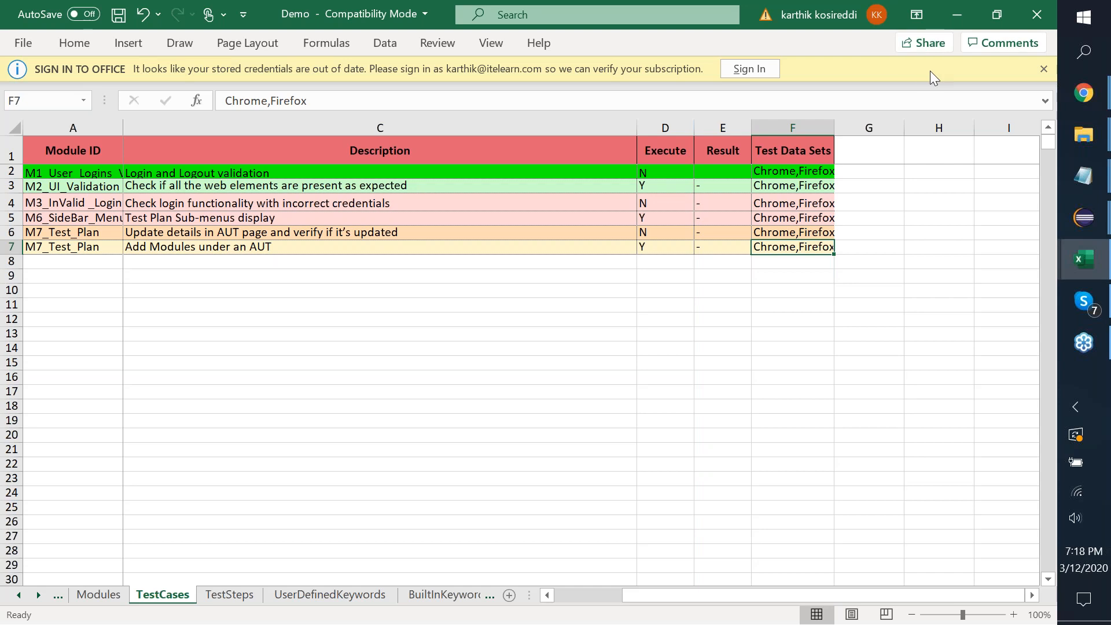
{"action": "left_click", "coordinate": [1046, 56]}
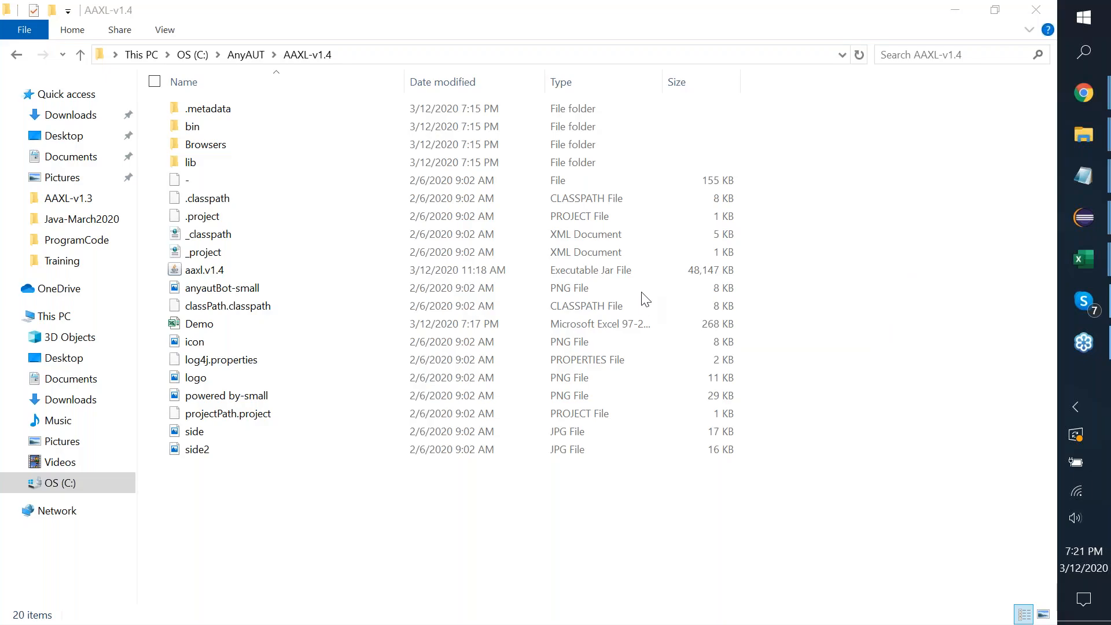
Flip between the AAXL-v1.3 and AAXL-v1.4 folders and the Demo workbook, ending on the JPACT LIVE Project doc.
{"action": "key", "text": "alt+Tab"}
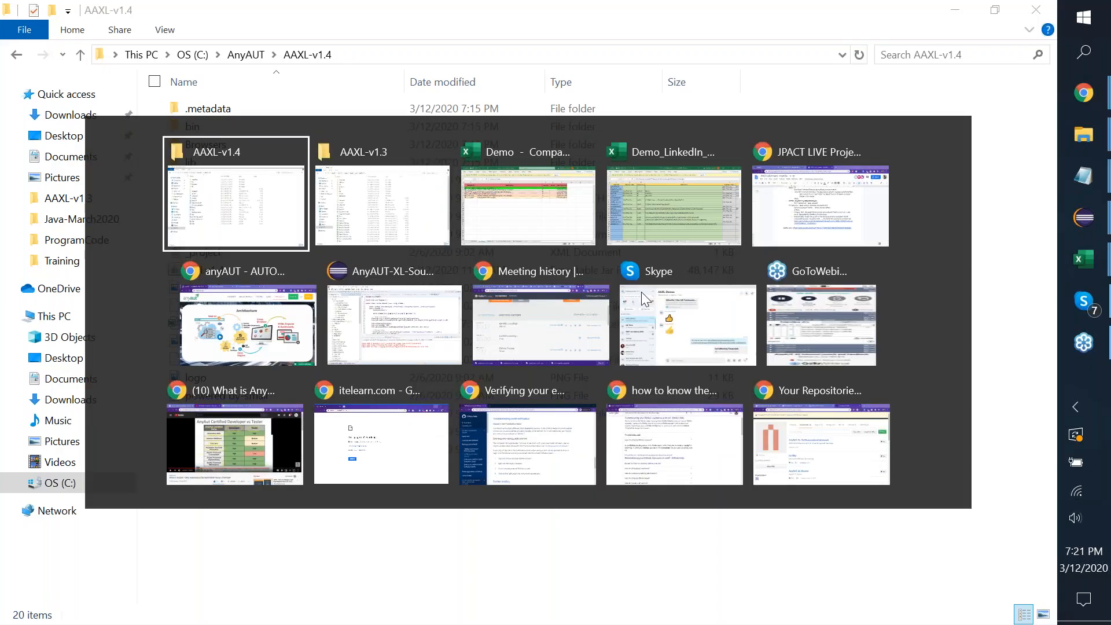
{"action": "key", "text": "alt+Tab"}
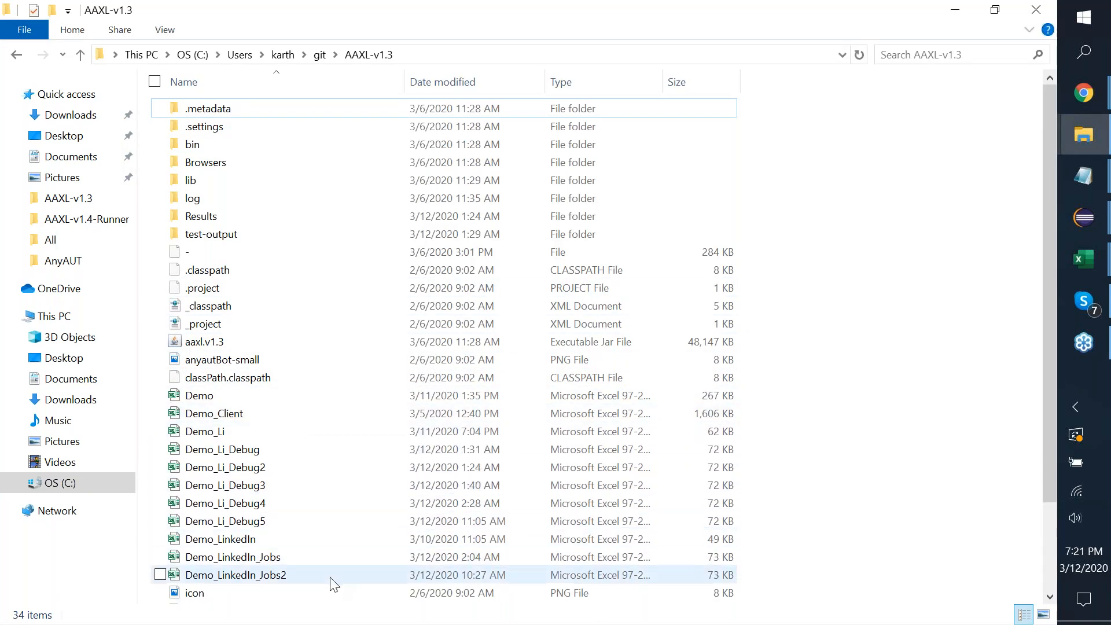
{"action": "key", "text": "alt+Tab"}
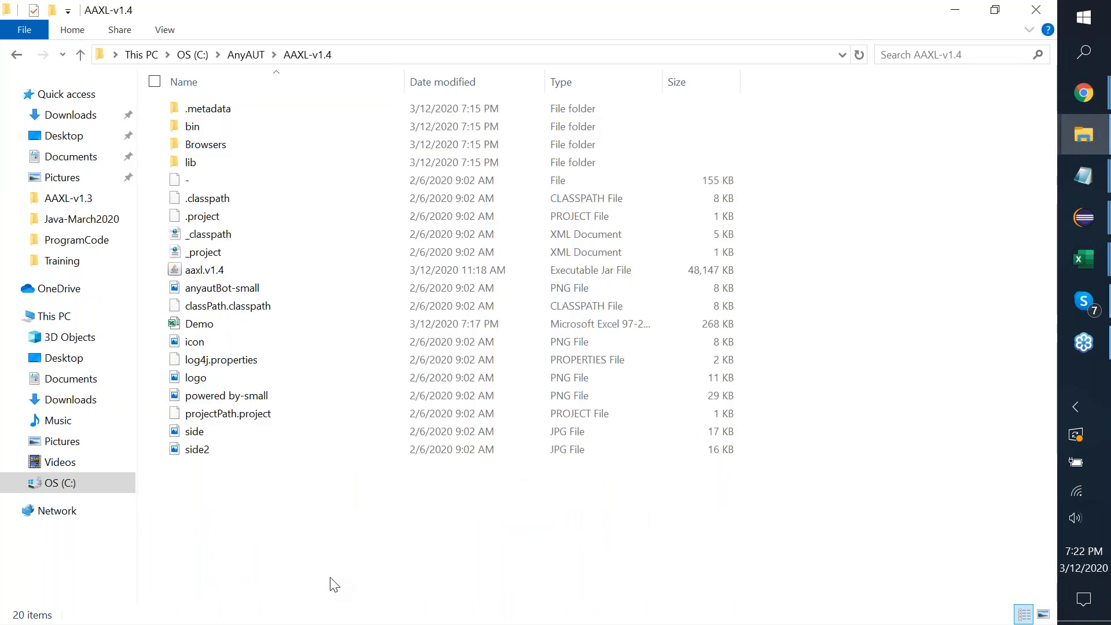
{"action": "key", "text": "alt+Tab"}
{"action": "key", "text": "alt+Tab"}
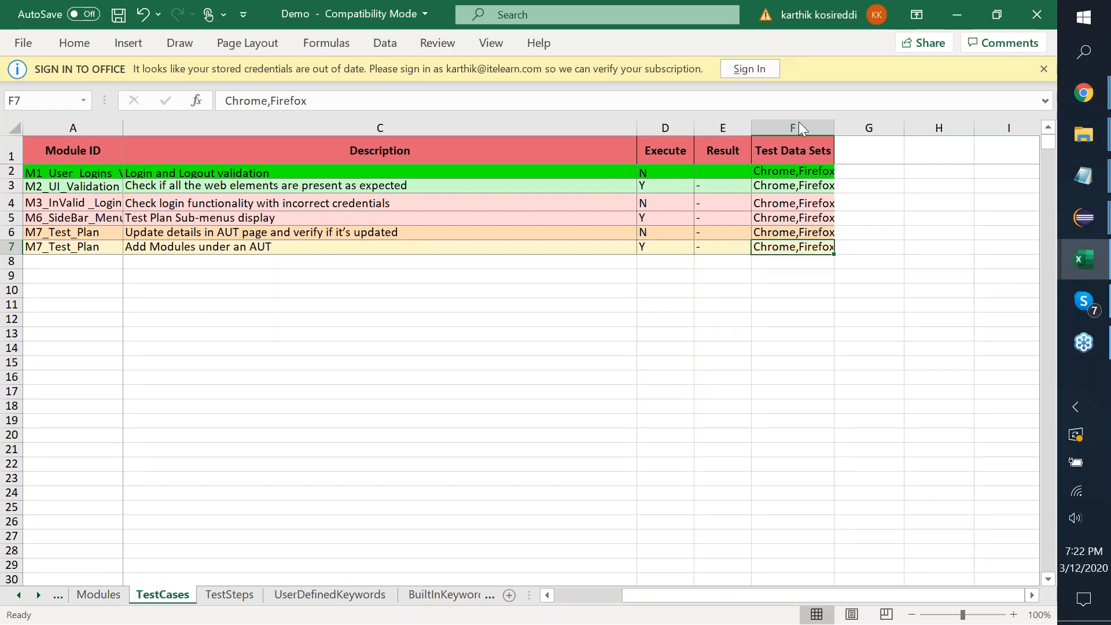
{"action": "left_click", "coordinate": [799, 81]}
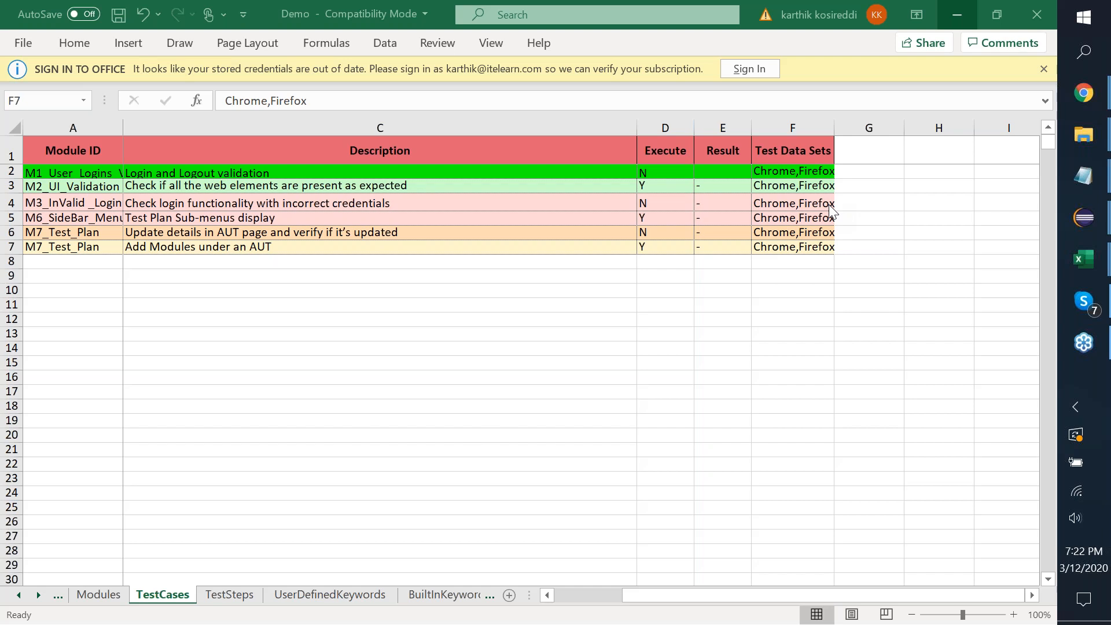
{"action": "key", "text": "alt+Tab"}
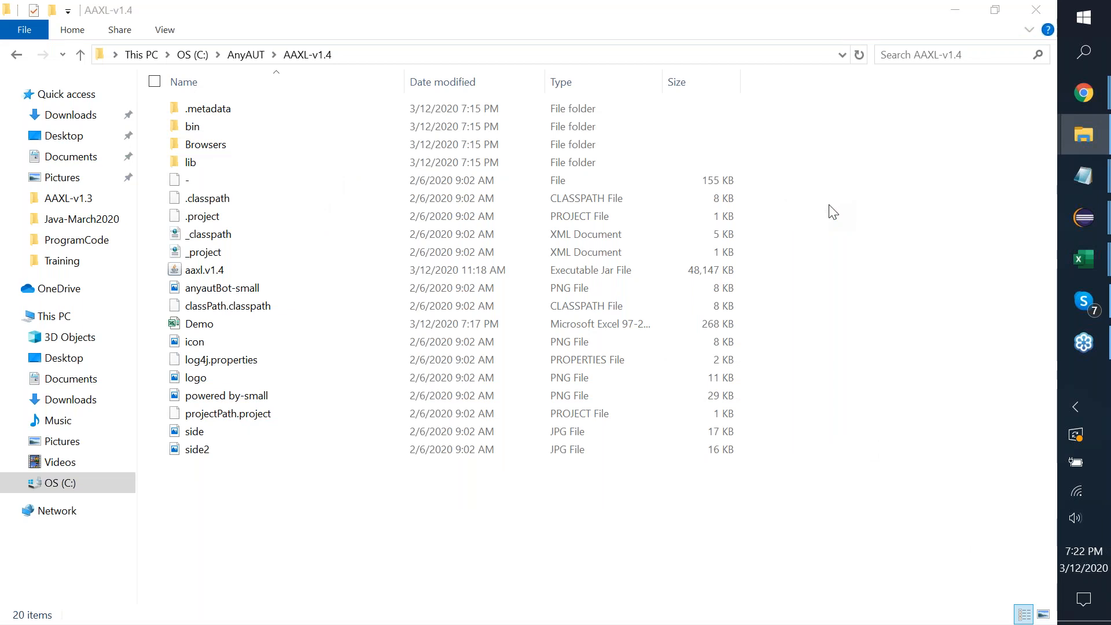
{"action": "key", "text": "alt+Tab"}
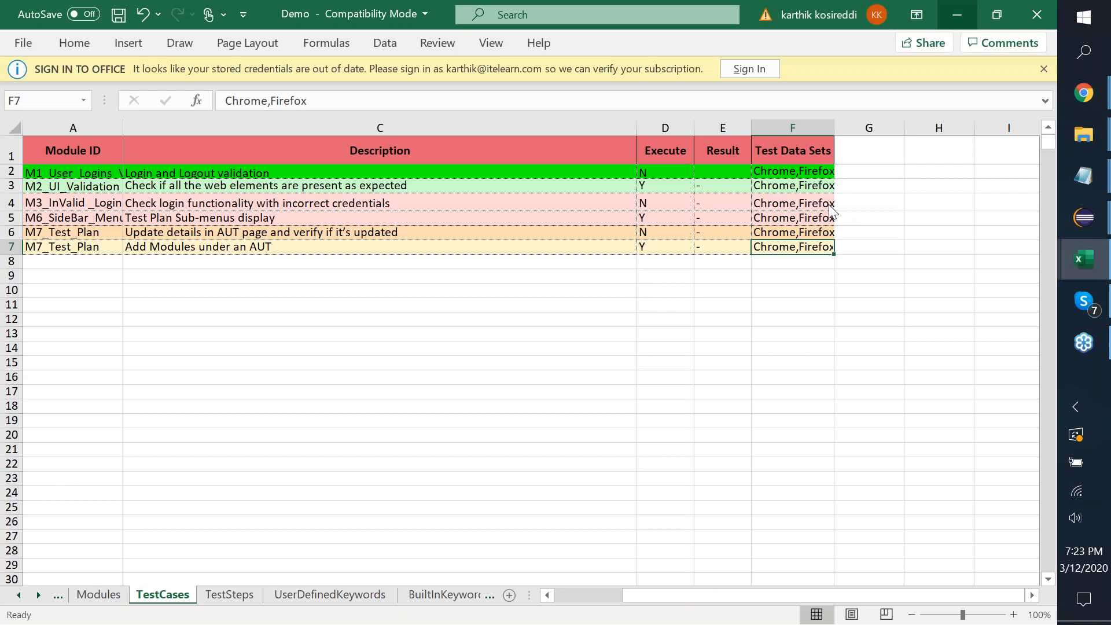
{"action": "key", "text": "alt+Tab"}
{"action": "key", "text": "alt+Tab"}
{"action": "key", "text": "alt+Tab"}
{"action": "key", "text": "alt+Tab"}
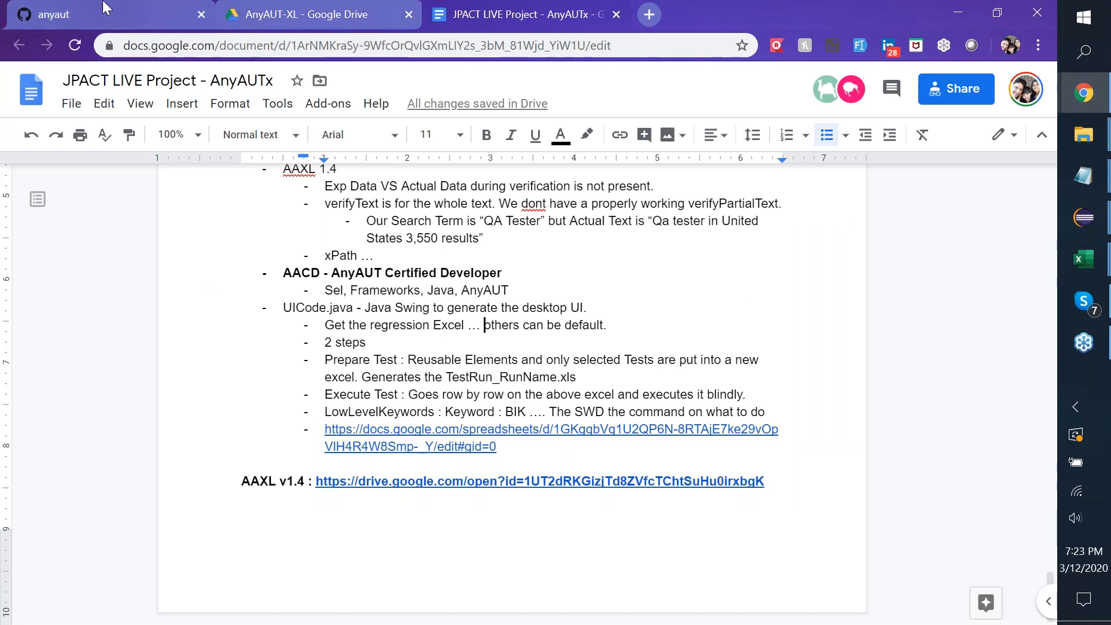
Bring the anyaut.com browser forward on its Dashboard tab.
{"action": "key", "text": "alt+Tab"}
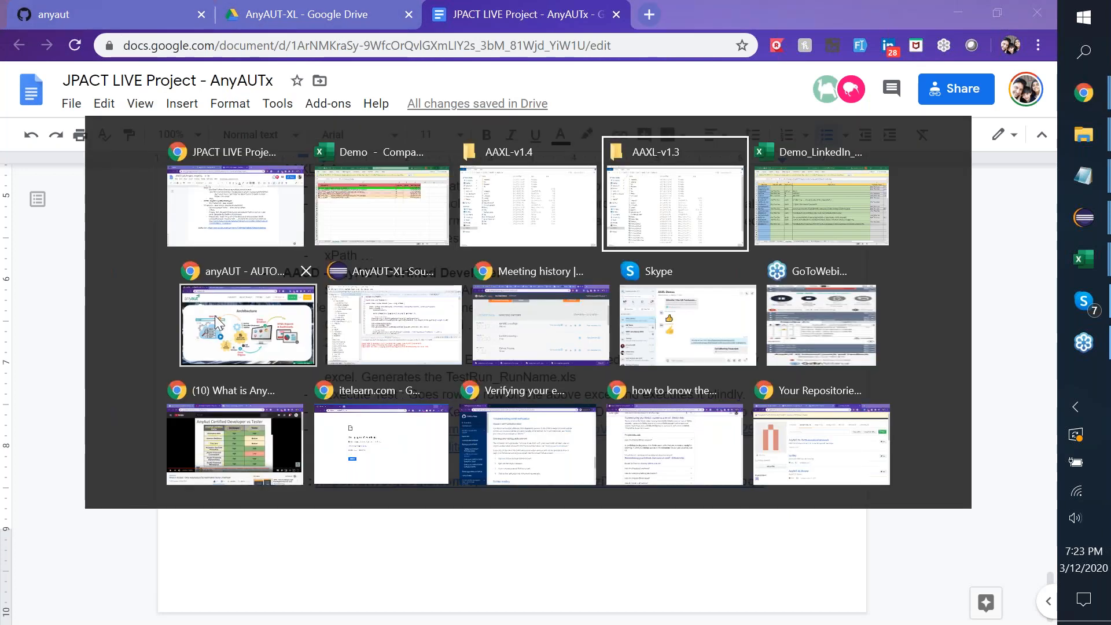
{"action": "left_click", "coordinate": [214, 315]}
{"action": "left_click", "coordinate": [320, 8]}
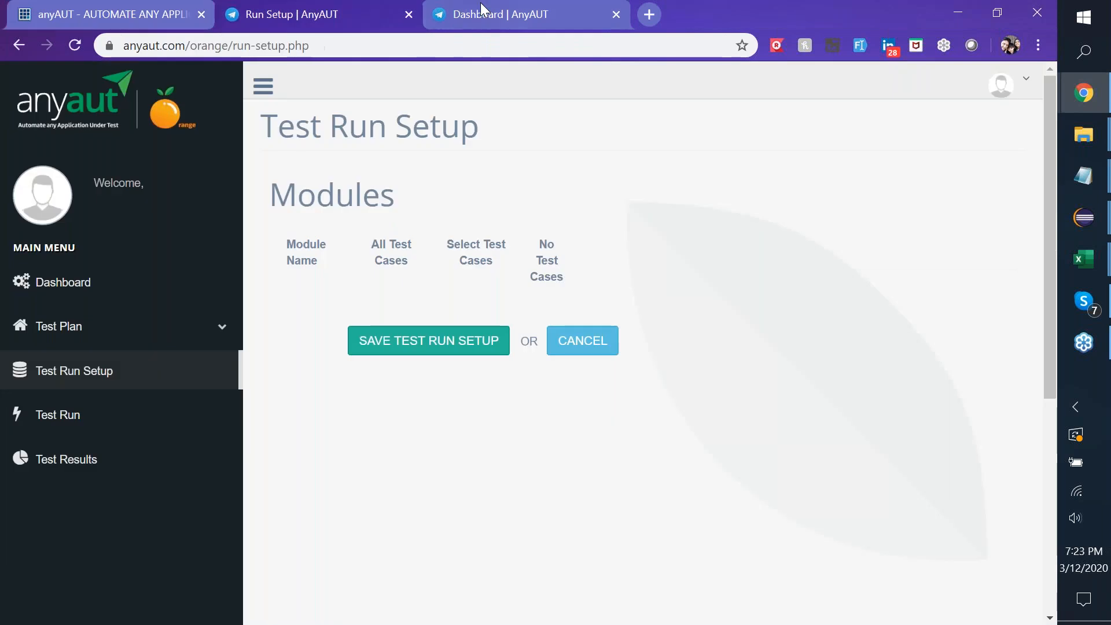
{"action": "left_click", "coordinate": [442, 13]}
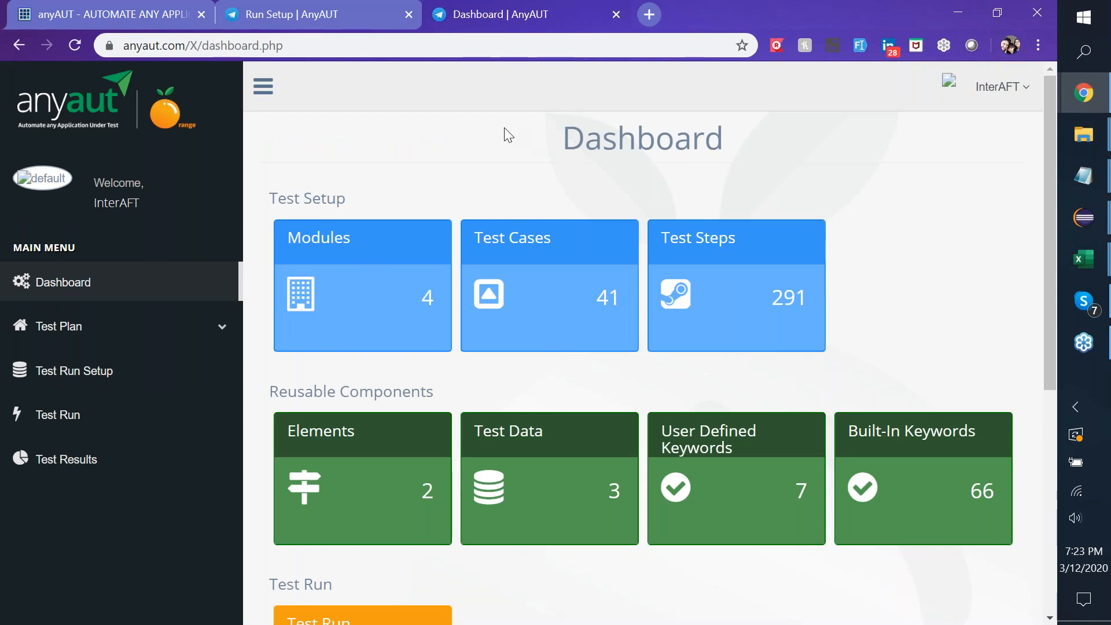
Expand Test Plan, request Export Test Setup, and cancel the Excel download.
{"action": "left_click", "coordinate": [109, 328]}
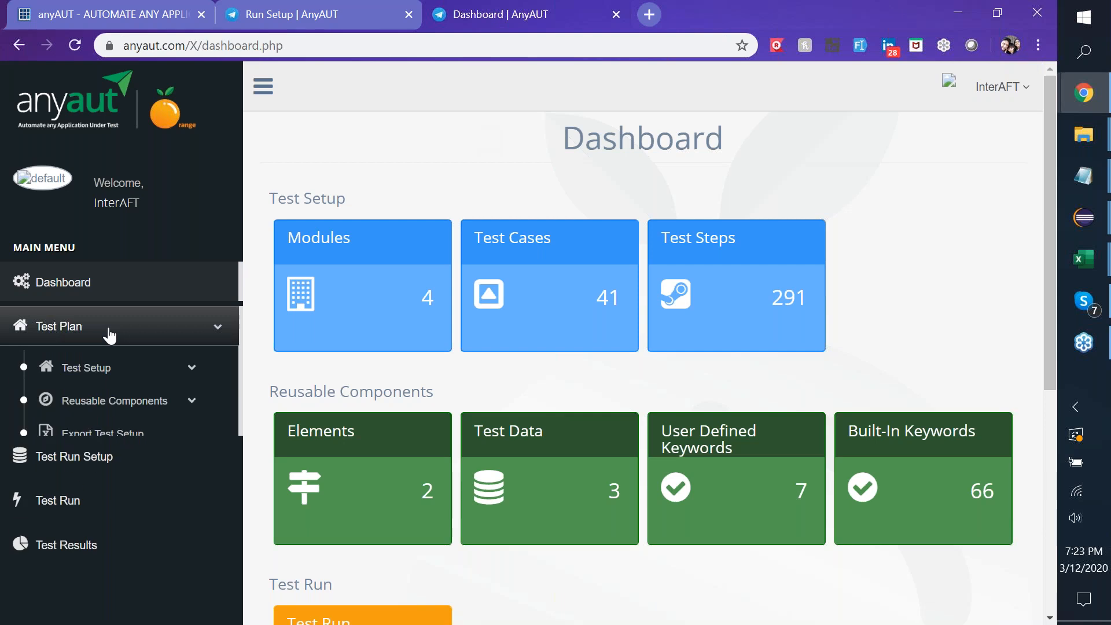
{"action": "scroll", "coordinate": [109, 334], "scroll_direction": "down", "scroll_amount": 2}
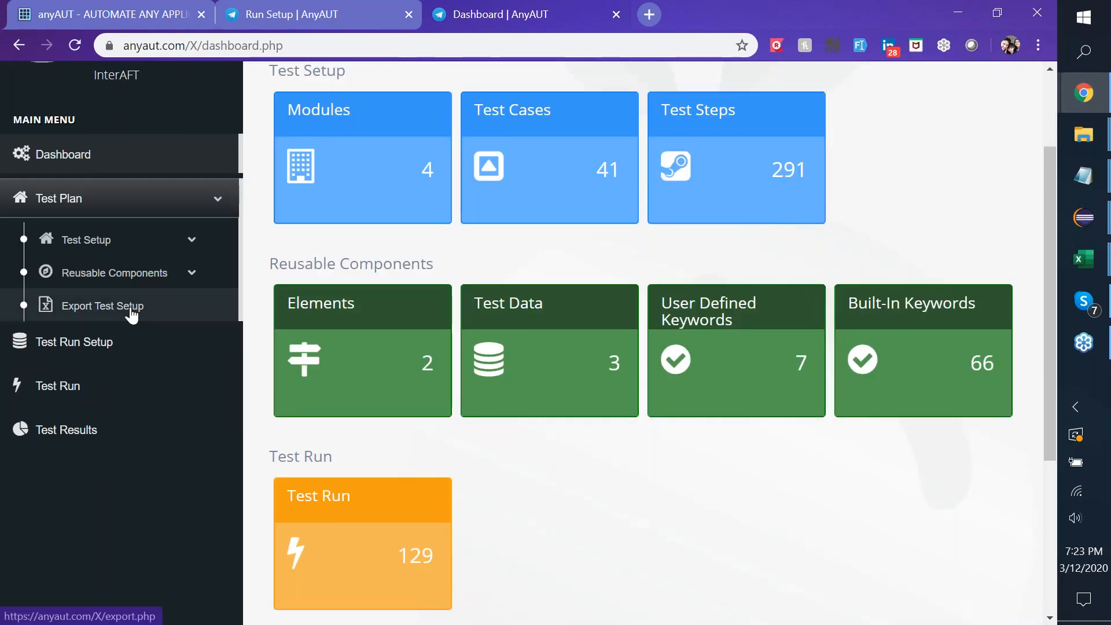
{"action": "left_click", "coordinate": [131, 311]}
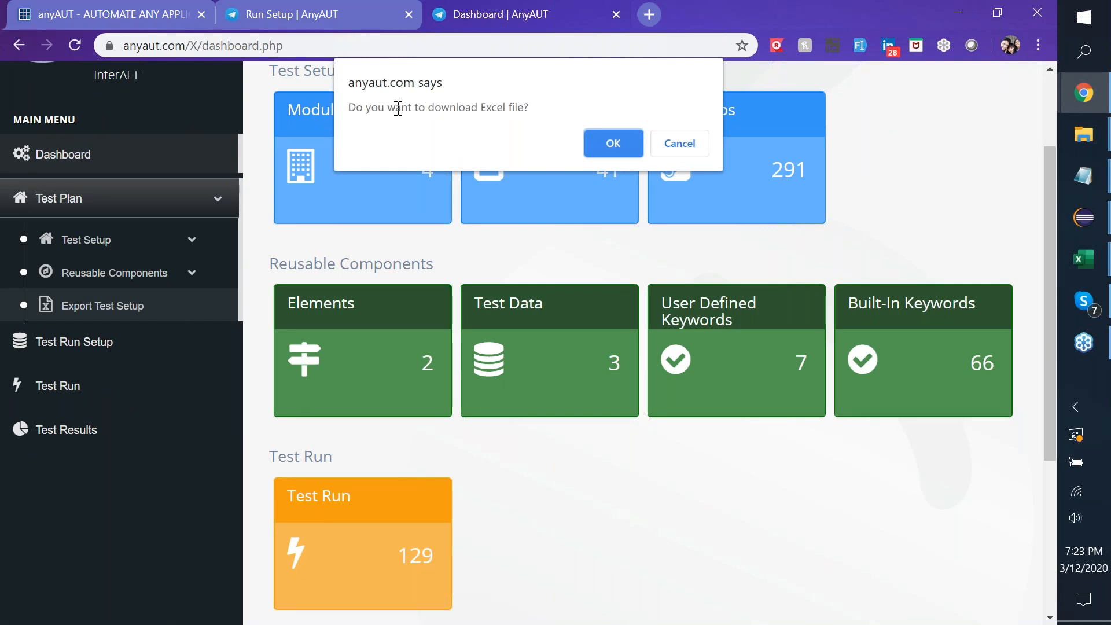
{"action": "left_click", "coordinate": [683, 148]}
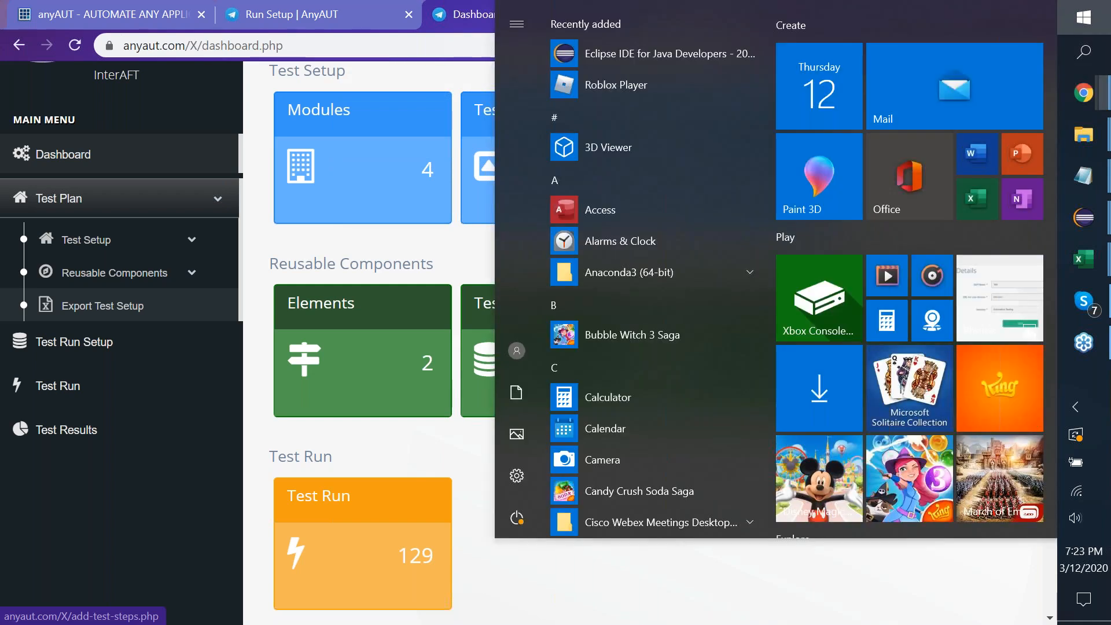
Launch Paint and draw a black box in the middle of the canvas.
{"action": "type", "text": "pai"}
{"action": "key", "text": "Return"}
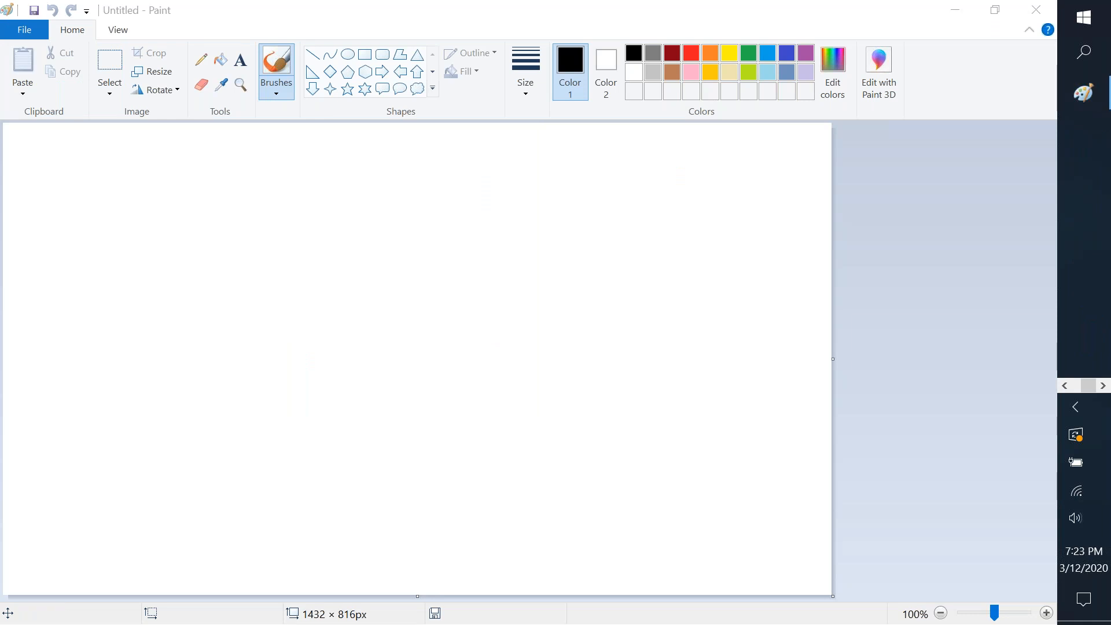
{"action": "left_click", "coordinate": [485, 248]}
{"action": "mouse_move", "coordinate": [487, 248]}
{"action": "left_mouse_down"}
{"action": "mouse_move", "coordinate": [528, 387]}
{"action": "mouse_move", "coordinate": [645, 300]}
{"action": "mouse_move", "coordinate": [485, 255]}
{"action": "mouse_move", "coordinate": [531, 203]}
{"action": "mouse_move", "coordinate": [555, 245]}
{"action": "mouse_move", "coordinate": [541, 218]}
{"action": "mouse_move", "coordinate": [554, 216]}
{"action": "left_mouse_up"}
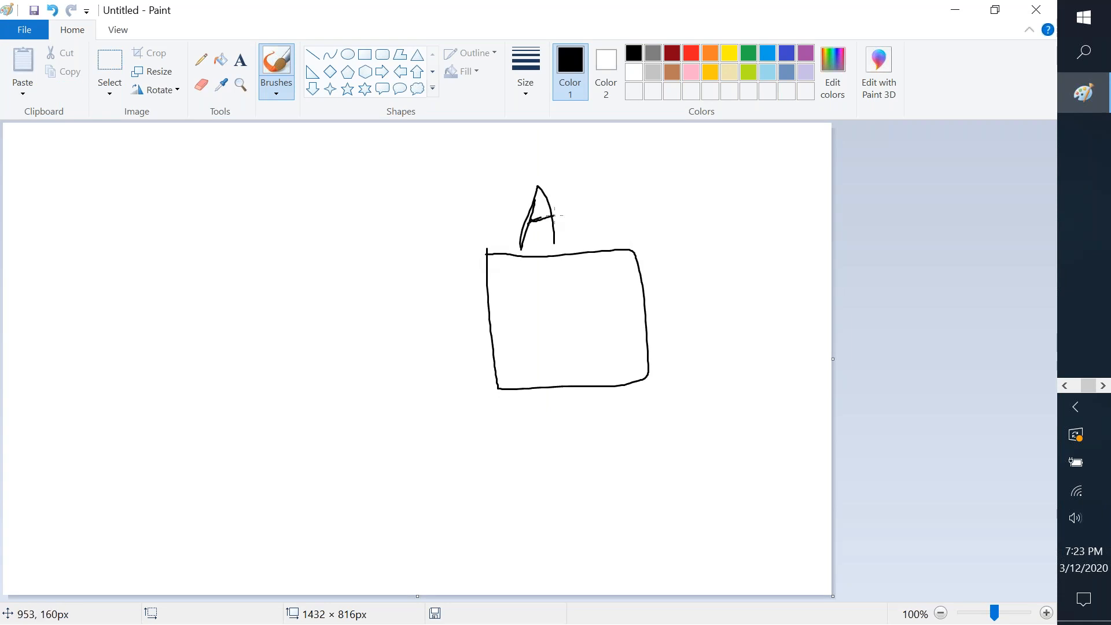
In red, draw three arrows from the box labelled L, R and C, and complete the AUT label.
{"action": "left_click", "coordinate": [691, 53]}
{"action": "mouse_move", "coordinate": [641, 299]}
{"action": "left_mouse_down"}
{"action": "mouse_move", "coordinate": [692, 209]}
{"action": "mouse_move", "coordinate": [719, 248]}
{"action": "left_mouse_up"}
{"action": "mouse_move", "coordinate": [764, 161]}
{"action": "left_mouse_down"}
{"action": "mouse_move", "coordinate": [766, 218]}
{"action": "mouse_move", "coordinate": [813, 216]}
{"action": "left_mouse_up"}
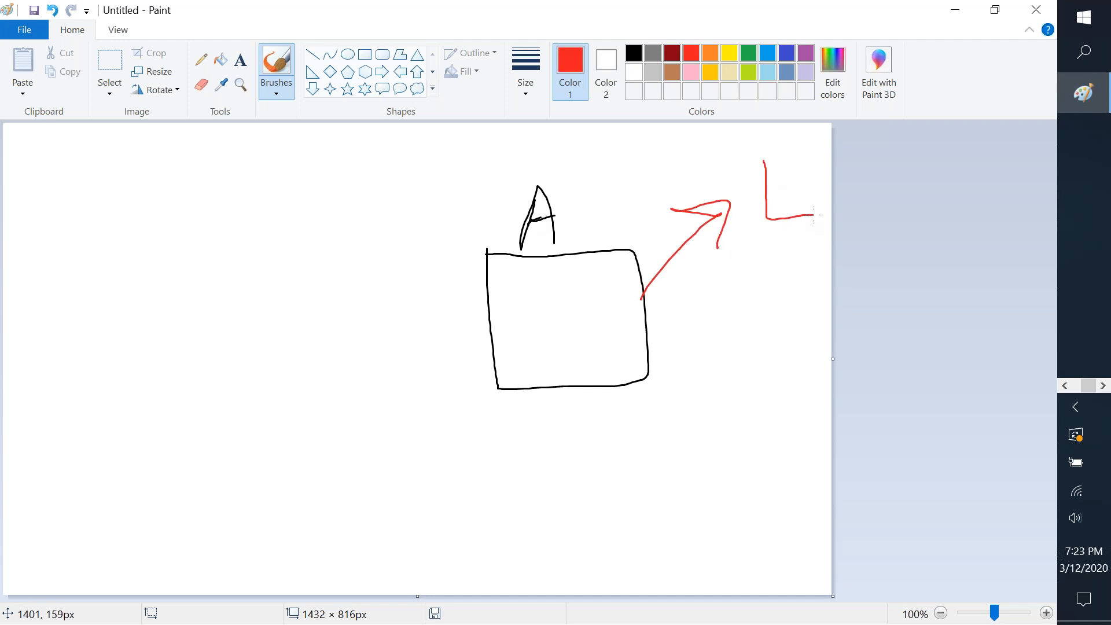
{"action": "mouse_move", "coordinate": [651, 308]}
{"action": "left_mouse_down"}
{"action": "mouse_move", "coordinate": [715, 290]}
{"action": "mouse_move", "coordinate": [742, 314]}
{"action": "mouse_move", "coordinate": [708, 351]}
{"action": "left_mouse_up"}
{"action": "mouse_move", "coordinate": [772, 282]}
{"action": "left_mouse_down"}
{"action": "mouse_move", "coordinate": [772, 350]}
{"action": "mouse_move", "coordinate": [803, 280]}
{"action": "mouse_move", "coordinate": [797, 331]}
{"action": "mouse_move", "coordinate": [813, 341]}
{"action": "left_mouse_up"}
{"action": "mouse_move", "coordinate": [650, 365]}
{"action": "left_mouse_down"}
{"action": "mouse_move", "coordinate": [758, 432]}
{"action": "mouse_move", "coordinate": [711, 445]}
{"action": "left_mouse_up"}
{"action": "mouse_move", "coordinate": [793, 421]}
{"action": "left_mouse_down"}
{"action": "mouse_move", "coordinate": [759, 476]}
{"action": "mouse_move", "coordinate": [812, 469]}
{"action": "left_mouse_up"}
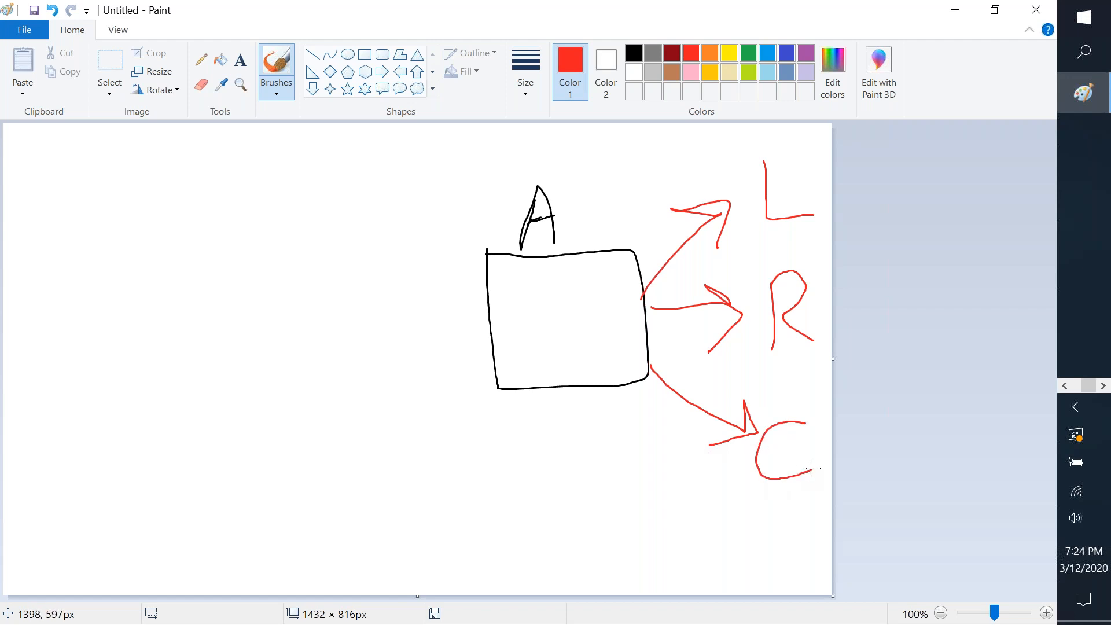
{"action": "mouse_move", "coordinate": [574, 218]}
{"action": "left_mouse_down"}
{"action": "mouse_move", "coordinate": [579, 239]}
{"action": "mouse_move", "coordinate": [587, 219]}
{"action": "mouse_move", "coordinate": [629, 213]}
{"action": "left_mouse_up"}
{"action": "left_click_drag", "start_coordinate": [619, 214], "coordinate": [624, 246]}
Draw a red box with two A's left of the black box, and a circled red XL.
{"action": "key", "text": "alt+Tab"}
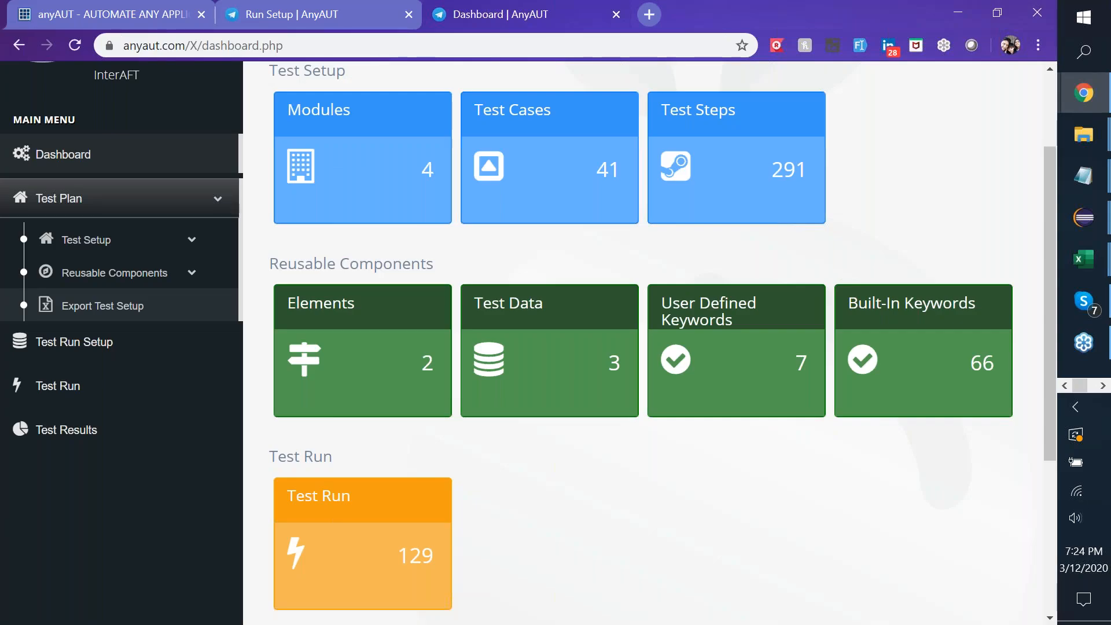
{"action": "key", "text": "alt+Tab"}
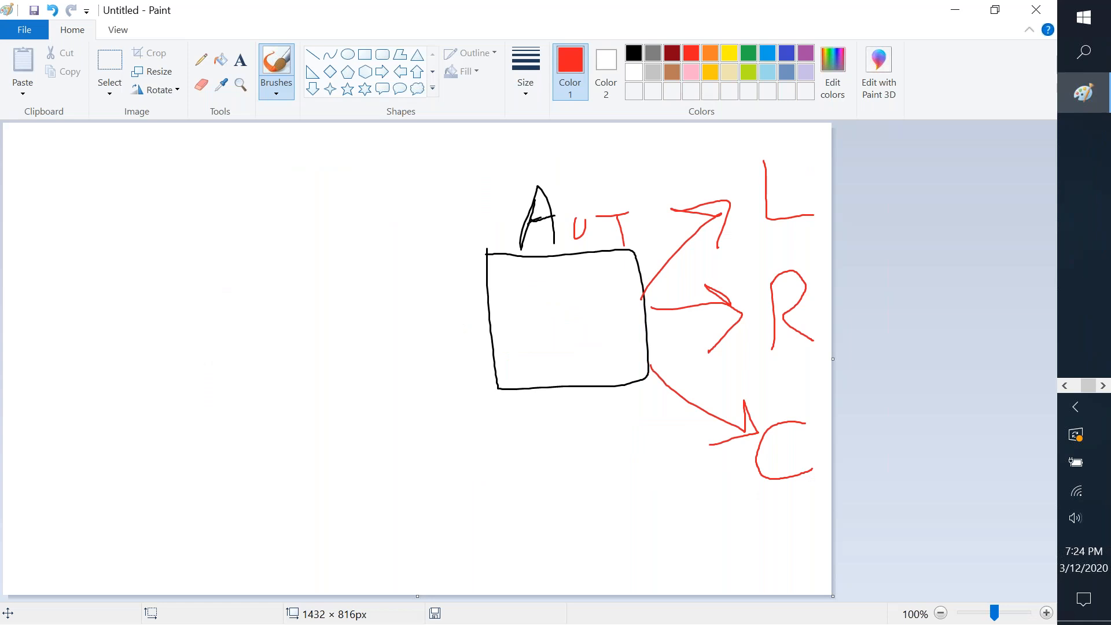
{"action": "mouse_move", "coordinate": [358, 280]}
{"action": "left_mouse_down"}
{"action": "mouse_move", "coordinate": [318, 346]}
{"action": "mouse_move", "coordinate": [400, 283]}
{"action": "mouse_move", "coordinate": [348, 272]}
{"action": "mouse_move", "coordinate": [322, 283]}
{"action": "left_mouse_up"}
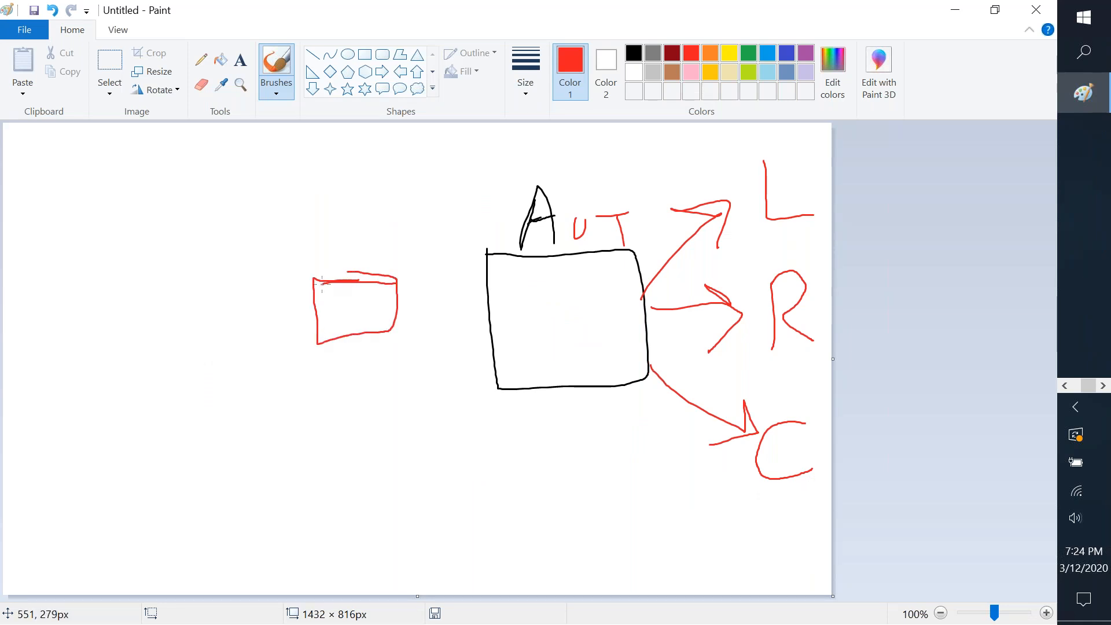
{"action": "mouse_move", "coordinate": [331, 332]}
{"action": "left_mouse_down"}
{"action": "mouse_move", "coordinate": [365, 298]}
{"action": "mouse_move", "coordinate": [382, 311]}
{"action": "left_mouse_up"}
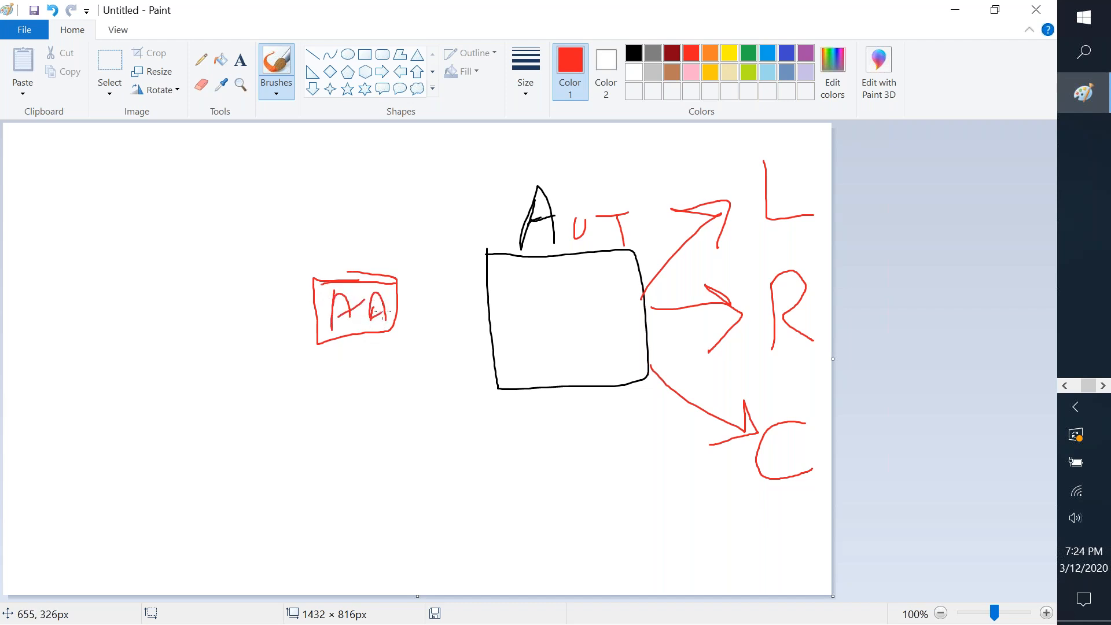
{"action": "mouse_move", "coordinate": [224, 310]}
{"action": "left_mouse_down"}
{"action": "mouse_move", "coordinate": [240, 342]}
{"action": "mouse_move", "coordinate": [220, 347]}
{"action": "mouse_move", "coordinate": [275, 338]}
{"action": "mouse_move", "coordinate": [204, 350]}
{"action": "mouse_move", "coordinate": [286, 301]}
{"action": "left_mouse_up"}
Back in Paint, switch to the indigo colour and draw a blue smiley face at the far left.
{"action": "key", "text": "alt+Tab"}
{"action": "key", "text": "Tab"}
{"action": "key", "text": "Tab"}
{"action": "key", "text": "Tab"}
{"action": "key", "text": "Tab"}
{"action": "key", "text": "Tab"}
{"action": "key", "text": "Tab"}
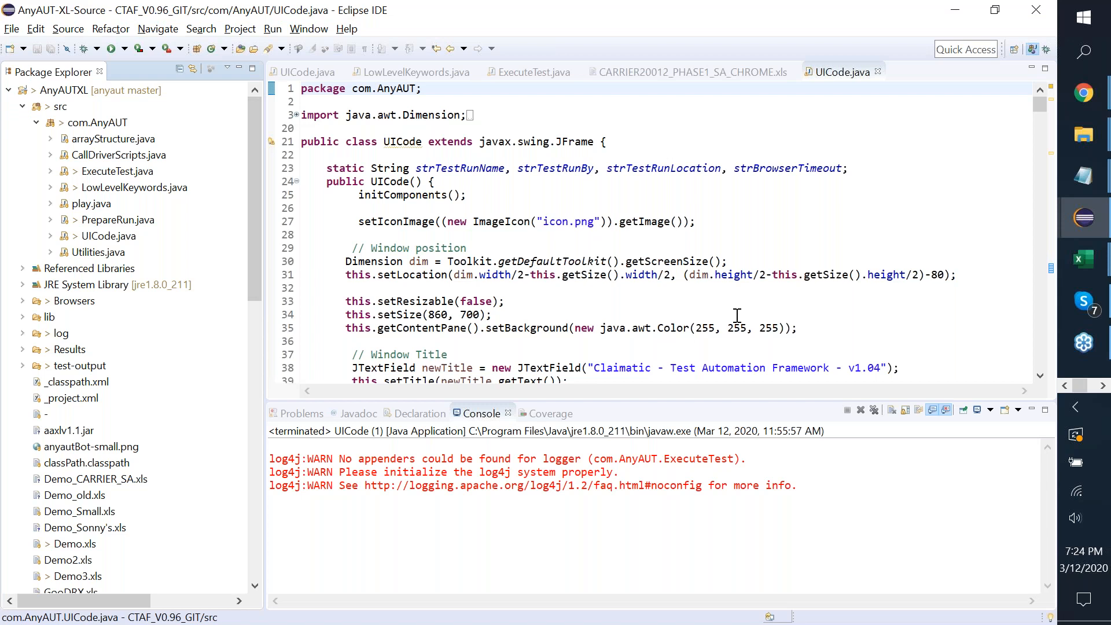
{"action": "key", "text": "alt+Tab"}
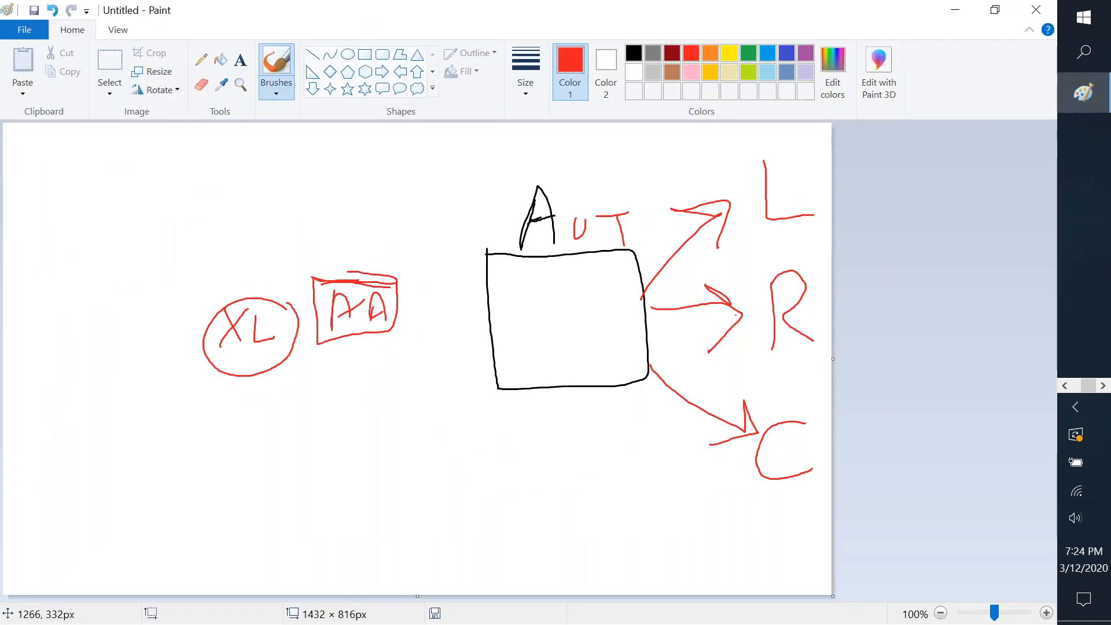
{"action": "left_click", "coordinate": [787, 54]}
{"action": "left_click_drag", "start_coordinate": [34, 203], "coordinate": [38, 203]}
{"action": "mouse_move", "coordinate": [36, 319]}
{"action": "left_mouse_down"}
{"action": "mouse_move", "coordinate": [32, 303]}
{"action": "mouse_move", "coordinate": [68, 308]}
{"action": "left_mouse_up"}
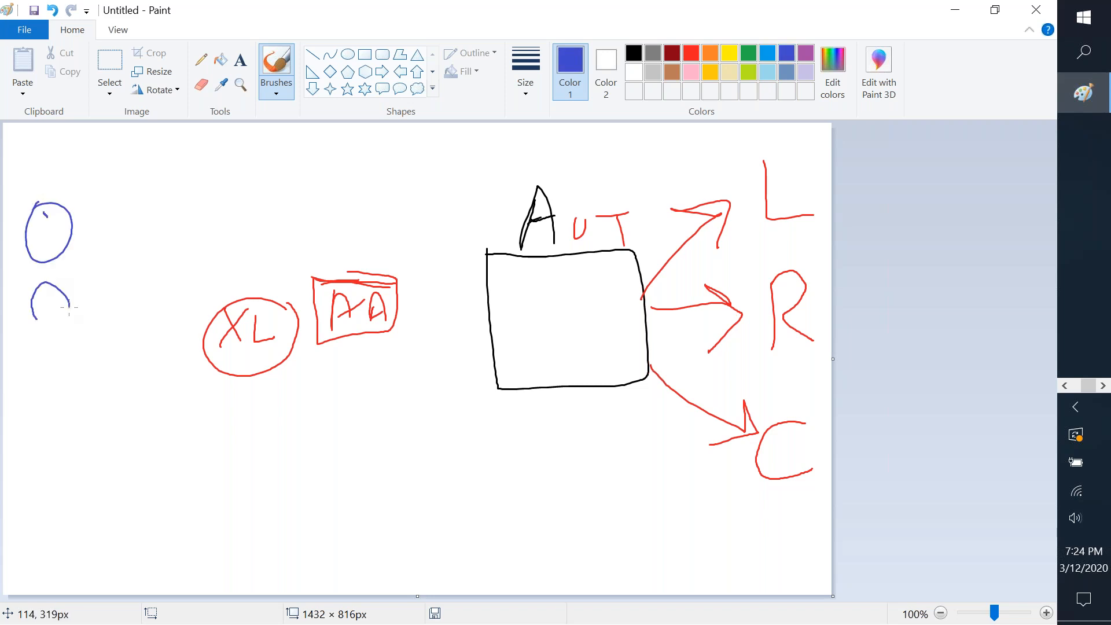
{"action": "left_click_drag", "start_coordinate": [50, 236], "coordinate": [70, 227]}
Sketch a boxed blue C and a blue XL circled by a large ellipse.
{"action": "left_click_drag", "start_coordinate": [124, 285], "coordinate": [124, 323]}
{"action": "mouse_move", "coordinate": [150, 265]}
{"action": "left_mouse_down"}
{"action": "mouse_move", "coordinate": [77, 335]}
{"action": "mouse_move", "coordinate": [168, 333]}
{"action": "mouse_move", "coordinate": [155, 263]}
{"action": "left_mouse_up"}
{"action": "left_click_drag", "start_coordinate": [94, 366], "coordinate": [126, 398]}
{"action": "mouse_move", "coordinate": [131, 361]}
{"action": "left_mouse_down"}
{"action": "mouse_move", "coordinate": [97, 411]}
{"action": "mouse_move", "coordinate": [171, 397]}
{"action": "left_mouse_up"}
{"action": "mouse_move", "coordinate": [183, 357]}
{"action": "left_mouse_down"}
{"action": "mouse_move", "coordinate": [70, 364]}
{"action": "mouse_move", "coordinate": [106, 448]}
{"action": "mouse_move", "coordinate": [202, 382]}
{"action": "mouse_move", "coordinate": [175, 355]}
{"action": "left_mouse_up"}
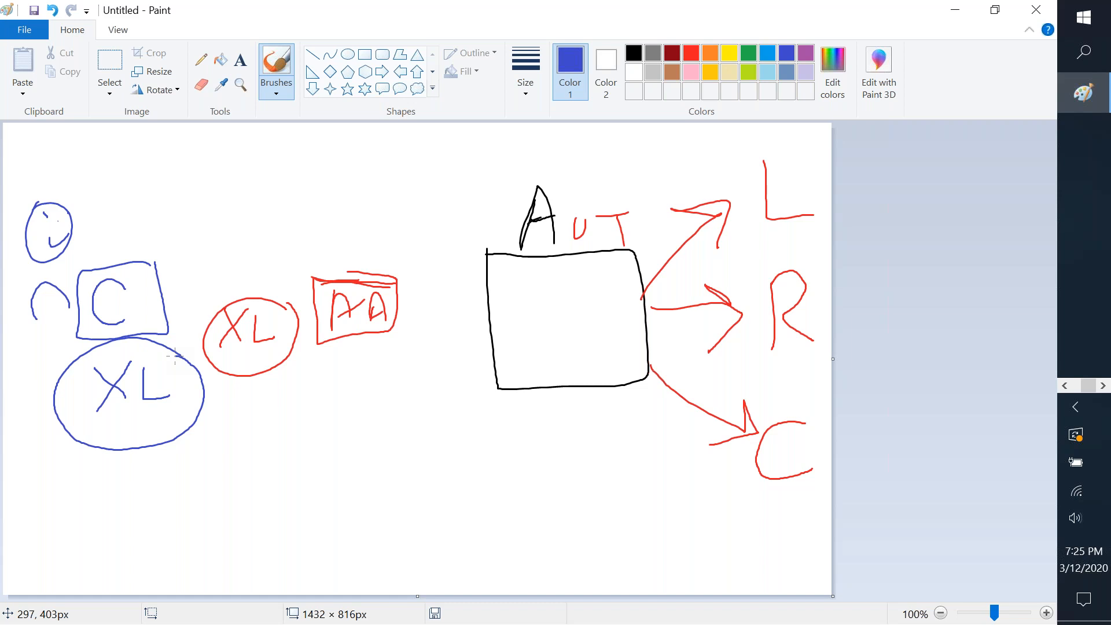
In indigo, circle the red lettered box, arrow into the black AUT box, and underline L, R, C.
{"action": "left_click", "coordinate": [1049, 56]}
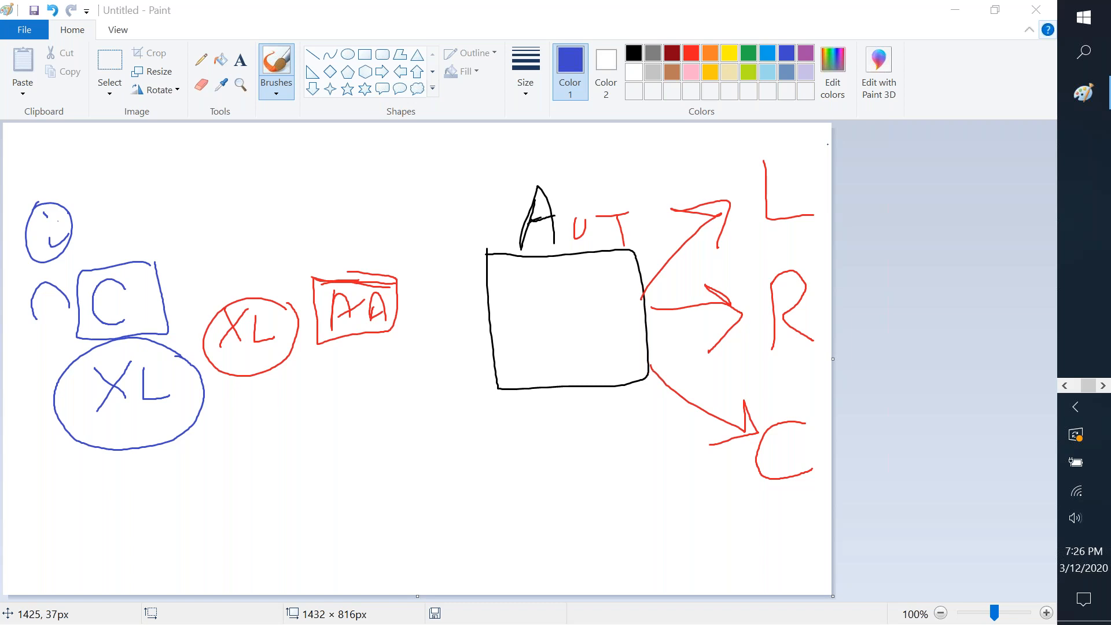
{"action": "mouse_move", "coordinate": [327, 383]}
{"action": "left_mouse_down"}
{"action": "mouse_move", "coordinate": [422, 268]}
{"action": "mouse_move", "coordinate": [364, 404]}
{"action": "mouse_move", "coordinate": [429, 363]}
{"action": "mouse_move", "coordinate": [504, 359]}
{"action": "left_mouse_up"}
{"action": "mouse_move", "coordinate": [451, 333]}
{"action": "left_mouse_down"}
{"action": "mouse_move", "coordinate": [502, 360]}
{"action": "mouse_move", "coordinate": [455, 413]}
{"action": "left_mouse_up"}
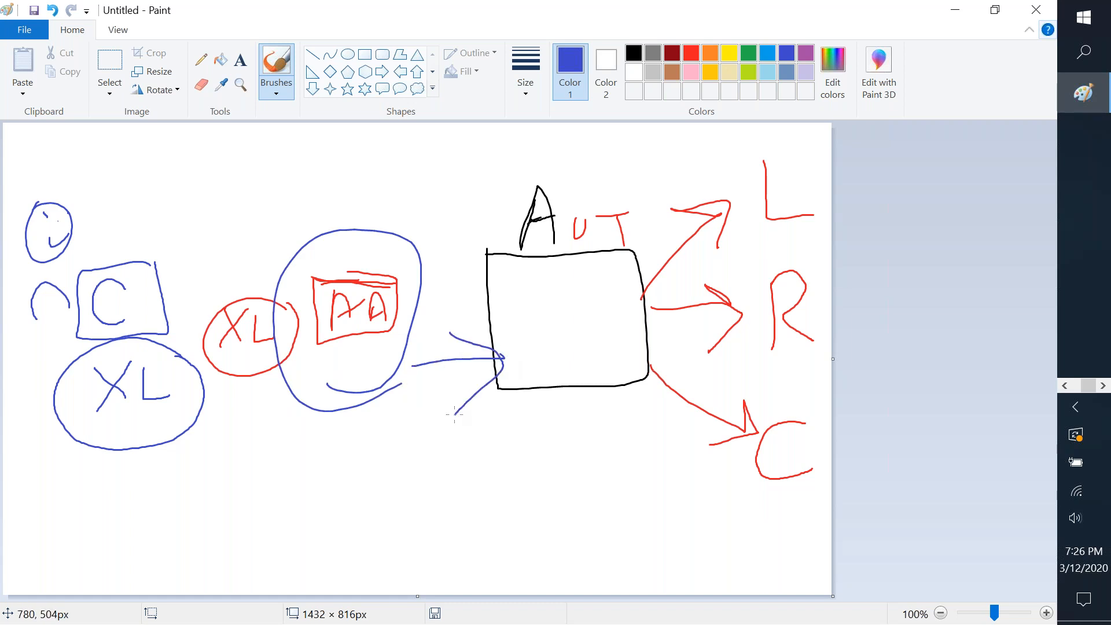
{"action": "left_click_drag", "start_coordinate": [729, 238], "coordinate": [834, 218]}
{"action": "left_click_drag", "start_coordinate": [737, 373], "coordinate": [834, 332]}
{"action": "left_click_drag", "start_coordinate": [758, 493], "coordinate": [834, 474]}
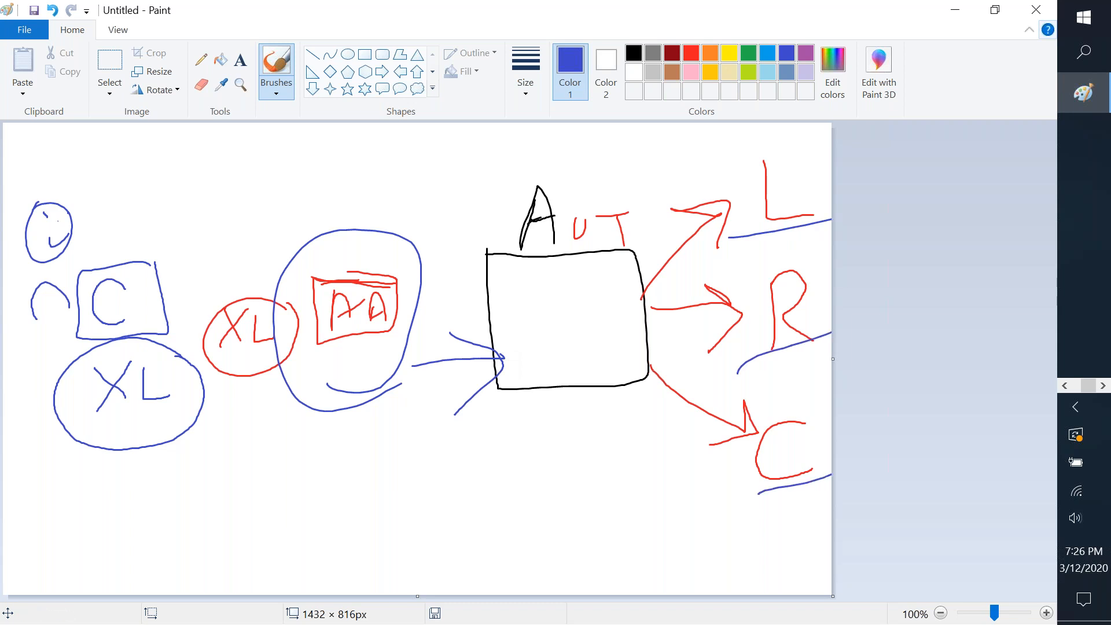
Bring the Excel Demo workbook forward and view its AUT and Modules sheets.
{"action": "key", "text": "alt+Tab"}
{"action": "key", "text": "alt+Tab"}
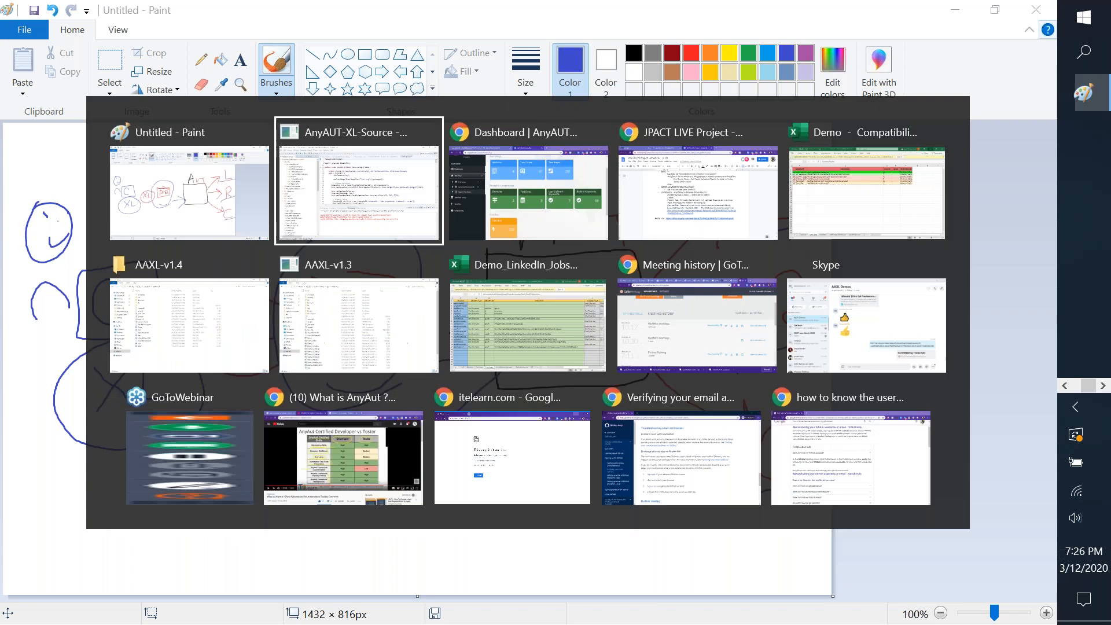
{"action": "key", "text": "alt+Tab"}
{"action": "key", "text": "alt+Tab"}
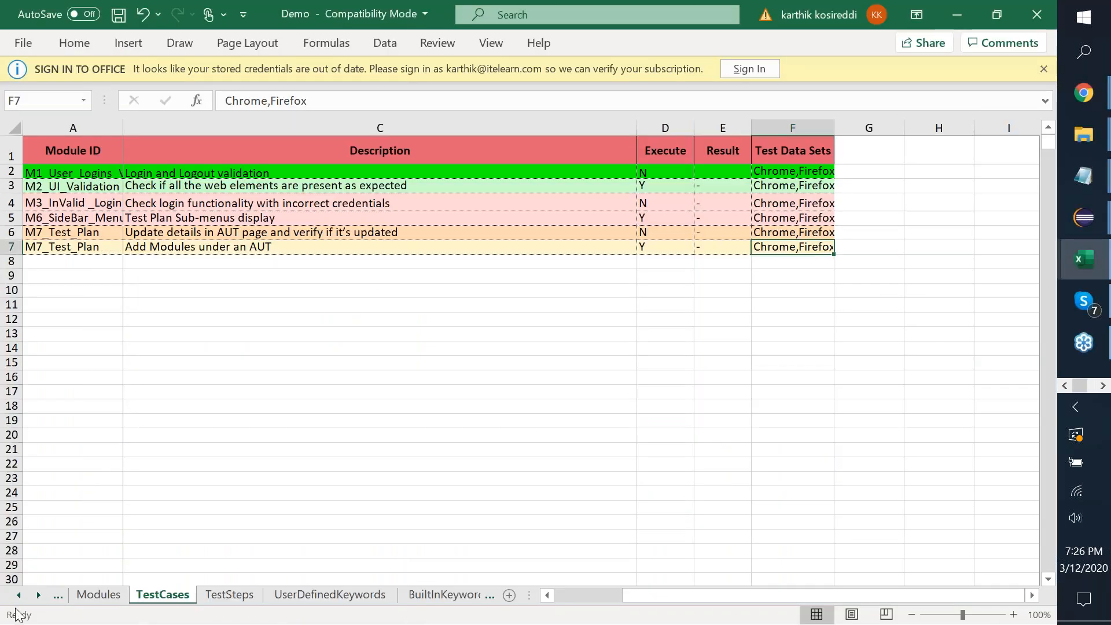
{"action": "left_click", "coordinate": [19, 595]}
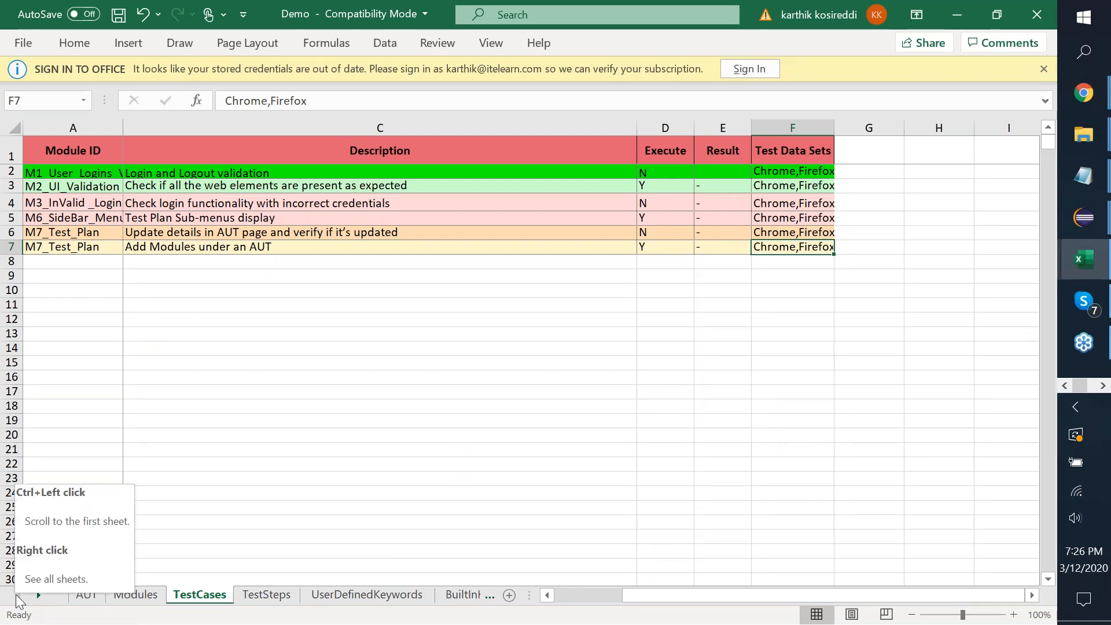
{"action": "left_click", "coordinate": [86, 596]}
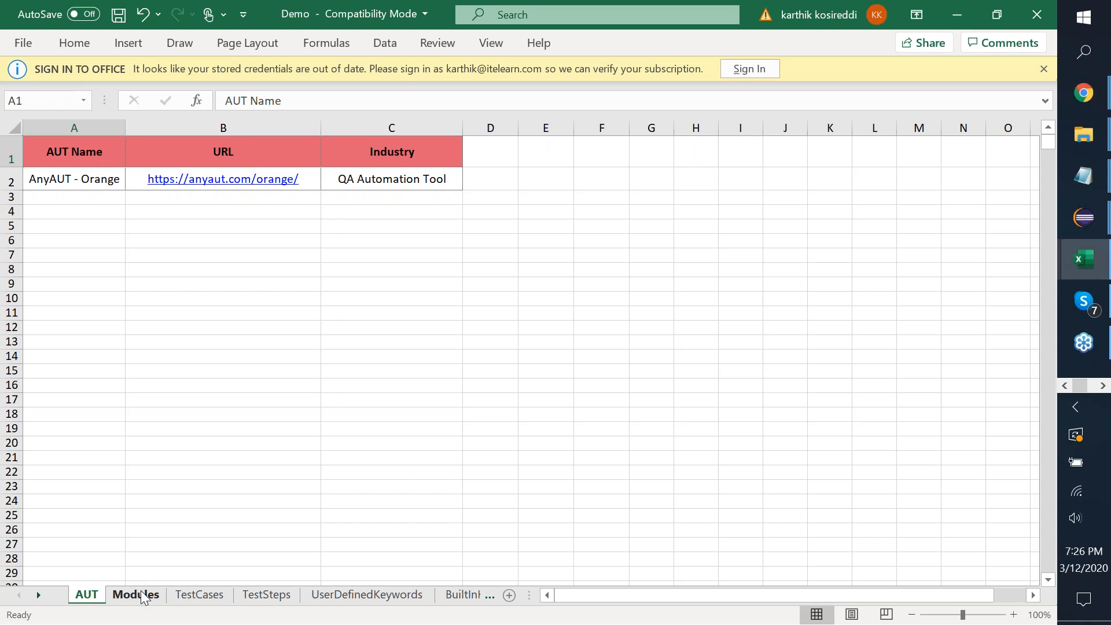
{"action": "left_click", "coordinate": [139, 595]}
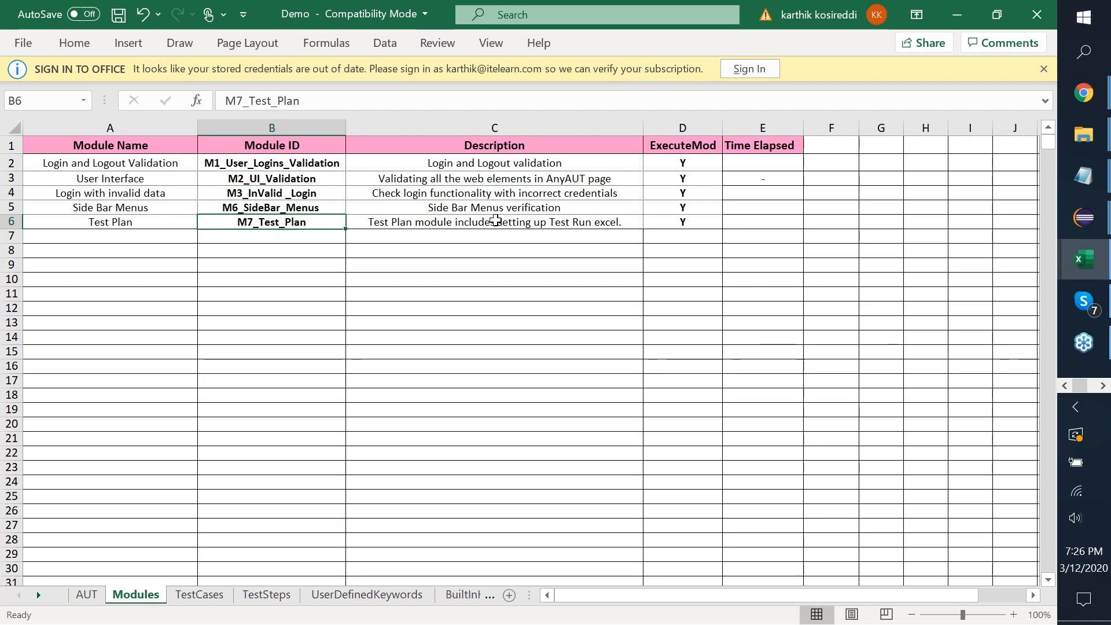
Return to the TestCases sheet and select the M7_Test_Plan entry in cell A6.
{"action": "left_click", "coordinate": [191, 595]}
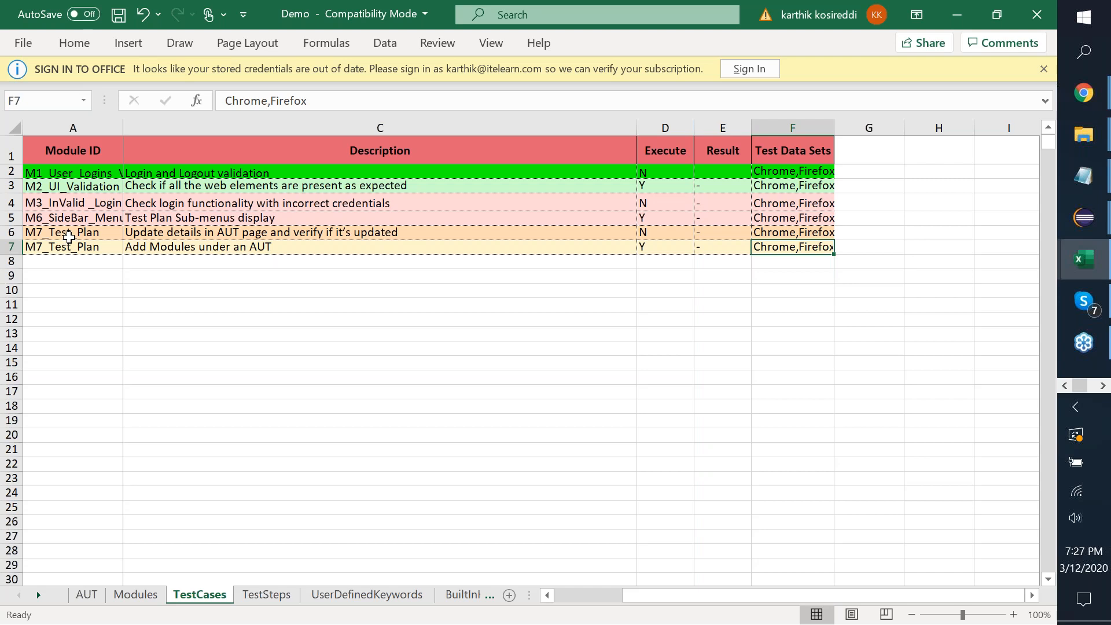
{"action": "left_click", "coordinate": [69, 236]}
{"action": "key", "text": "shift+Down"}
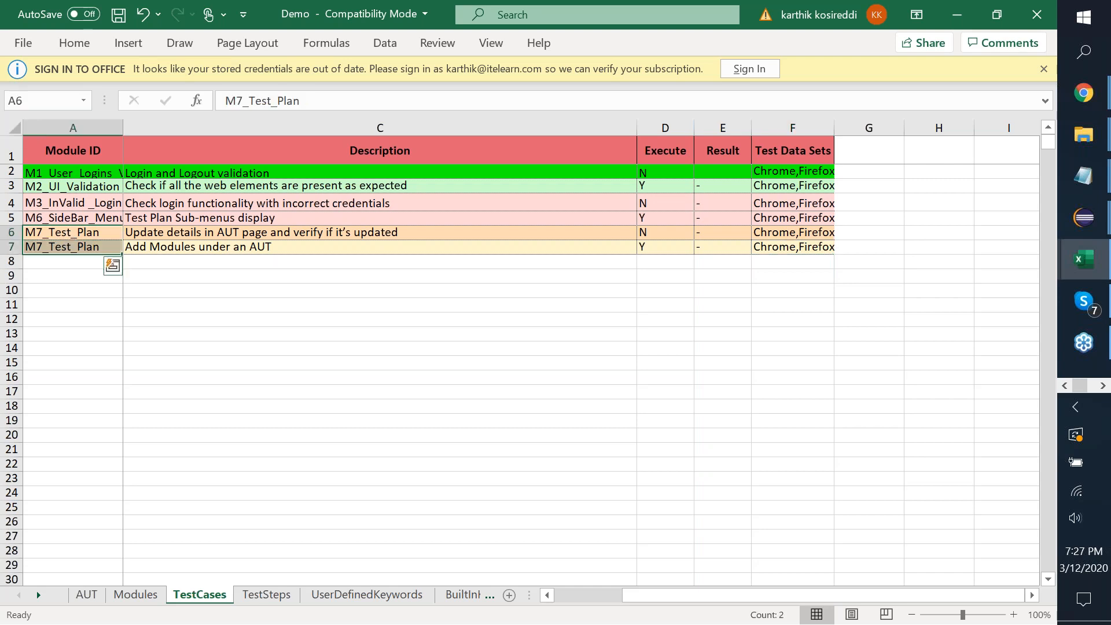
{"action": "key", "text": "shift+Up"}
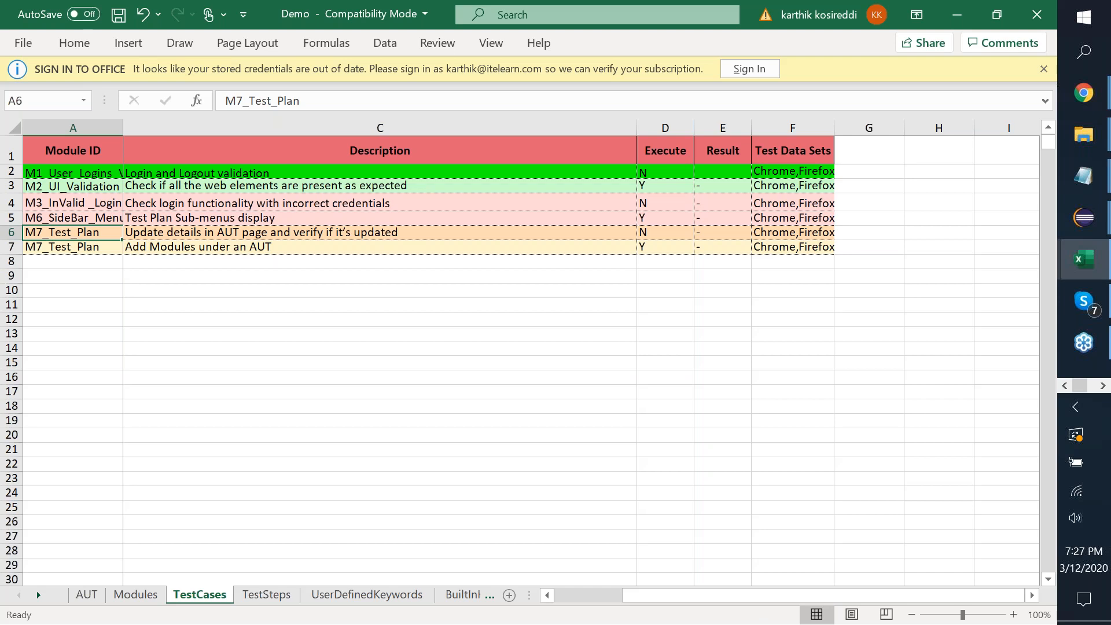
{"action": "left_click", "coordinate": [263, 596]}
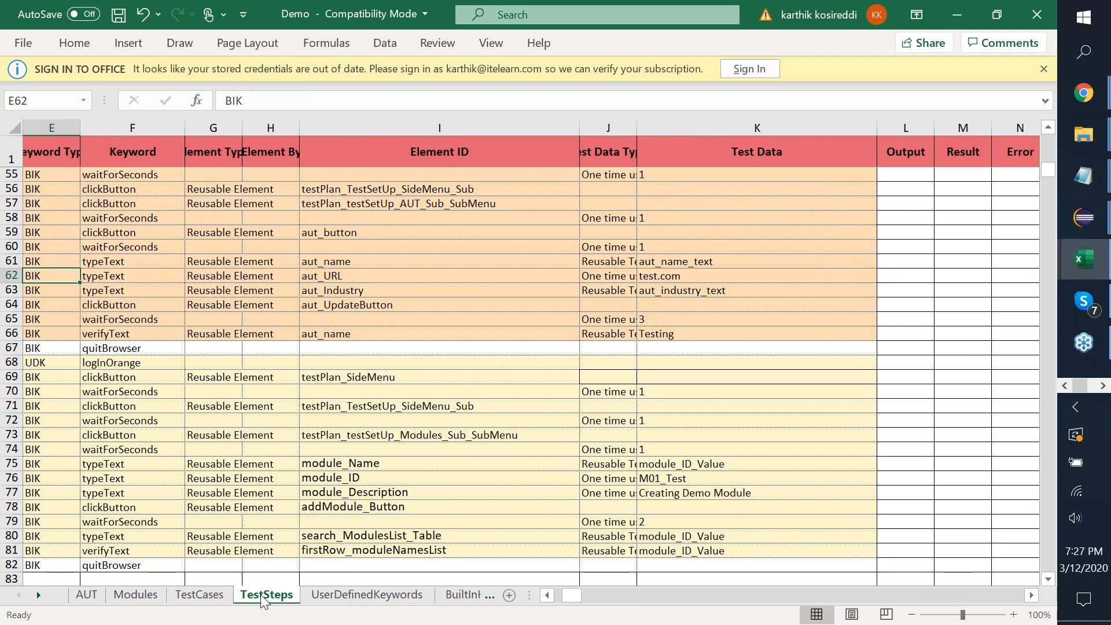
{"action": "scroll", "coordinate": [133, 304], "scroll_direction": "left", "scroll_amount": 4}
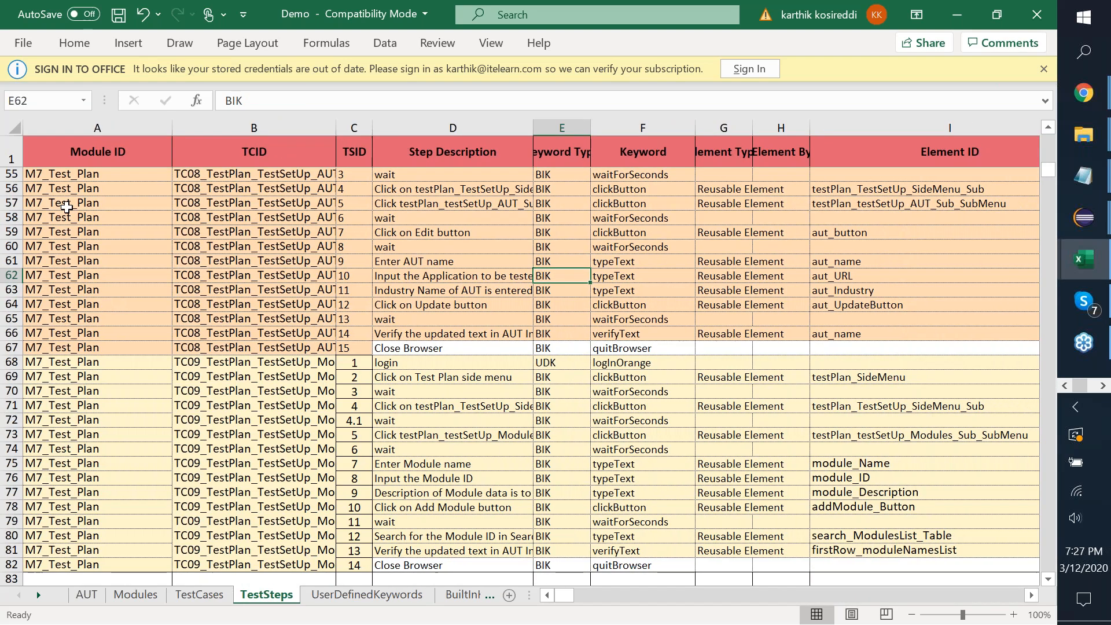
{"action": "left_click", "coordinate": [66, 207]}
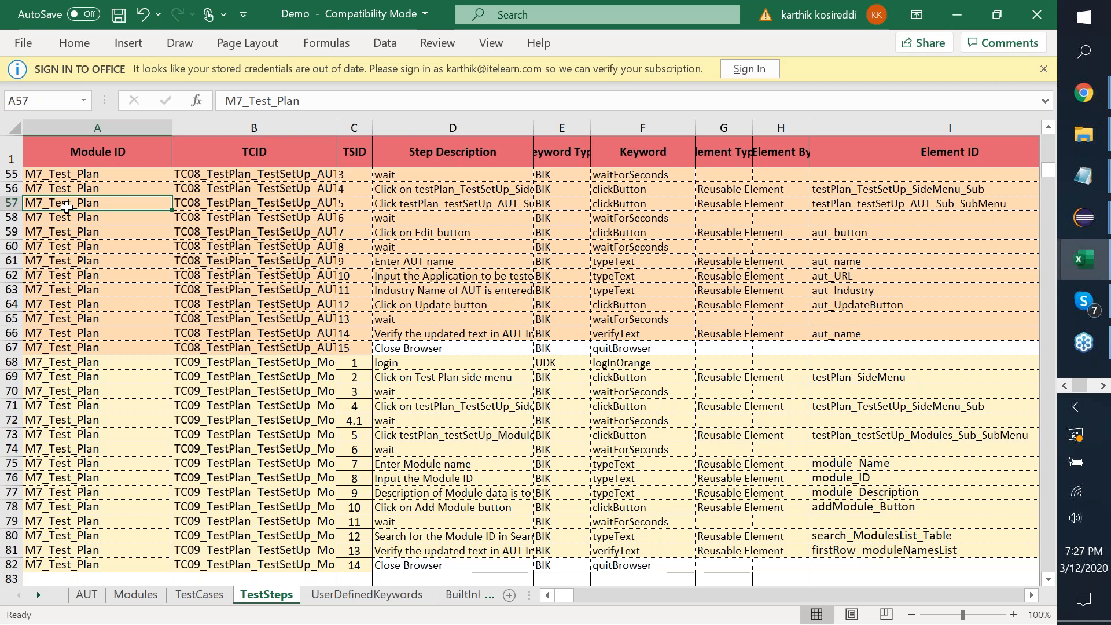
{"action": "key", "text": "Right"}
{"action": "key", "text": "Up"}
{"action": "key", "text": "Up"}
{"action": "key", "text": "Up"}
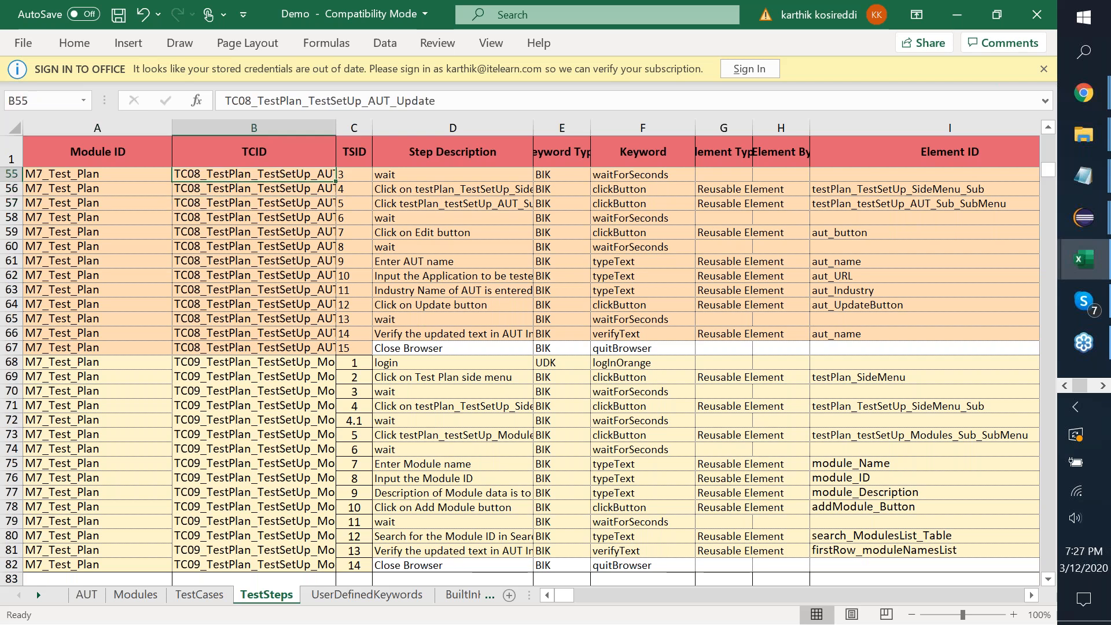
{"action": "key", "text": "Up"}
{"action": "key", "text": "Up"}
{"action": "key", "text": "Down"}
{"action": "key", "text": "shift+Down"}
{"action": "key", "text": "shift+Down"}
{"action": "key", "text": "shift+Down"}
{"action": "key", "text": "shift+Down"}
{"action": "key", "text": "shift+Down"}
{"action": "key", "text": "shift+Down"}
{"action": "key", "text": "shift+Down"}
{"action": "key", "text": "shift+Down"}
{"action": "key", "text": "shift+Down"}
{"action": "key", "text": "shift+Down"}
{"action": "key", "text": "shift+Down"}
{"action": "key", "text": "shift+Down"}
{"action": "key", "text": "shift+Down"}
{"action": "key", "text": "shift+Down"}
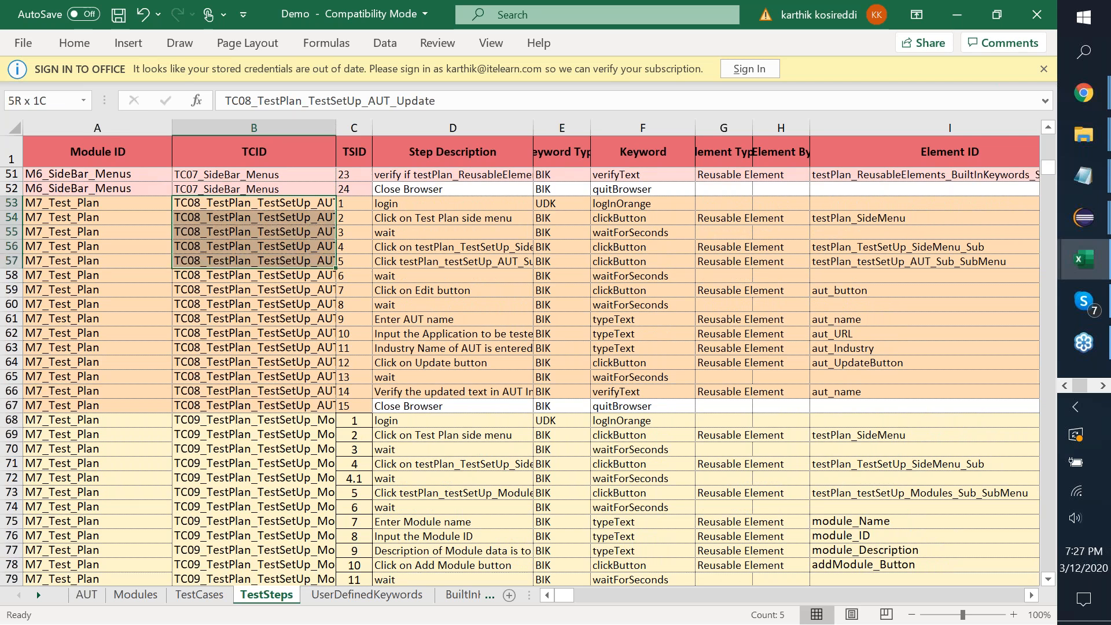
{"action": "key", "text": "shift+Right"}
{"action": "key", "text": "shift+Right"}
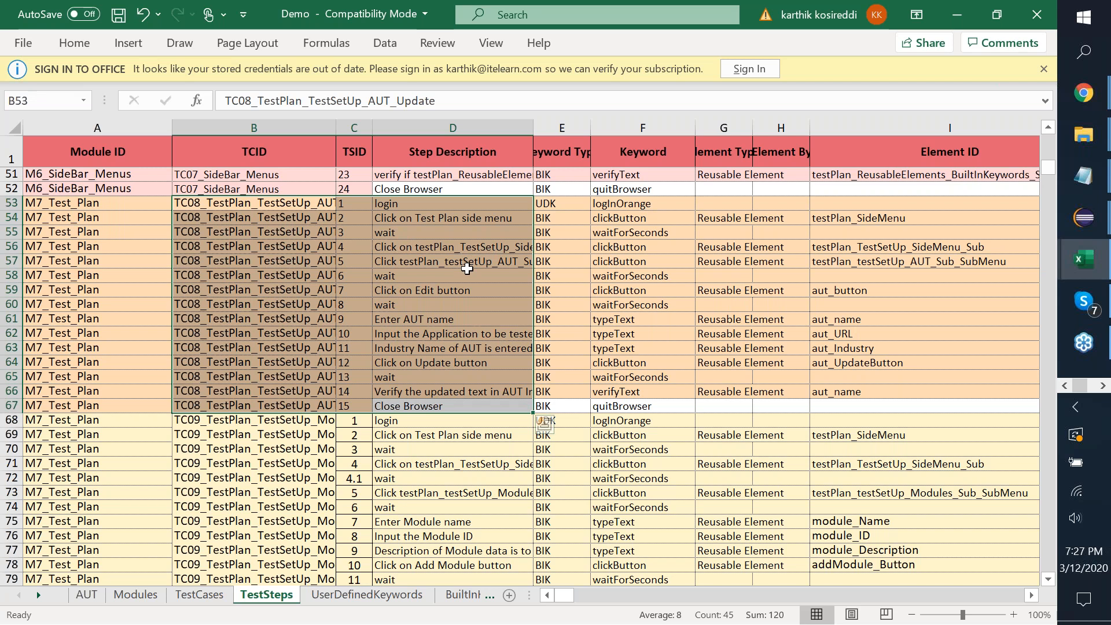
{"action": "left_click", "coordinate": [646, 203]}
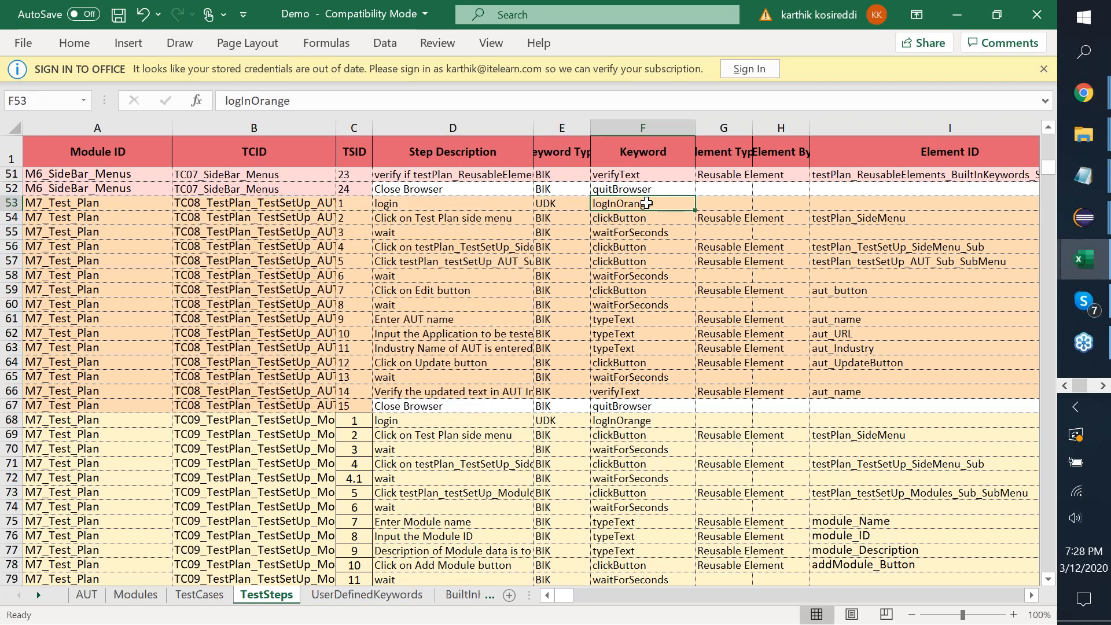
{"action": "key", "text": "shift+Down"}
{"action": "key", "text": "shift+Down"}
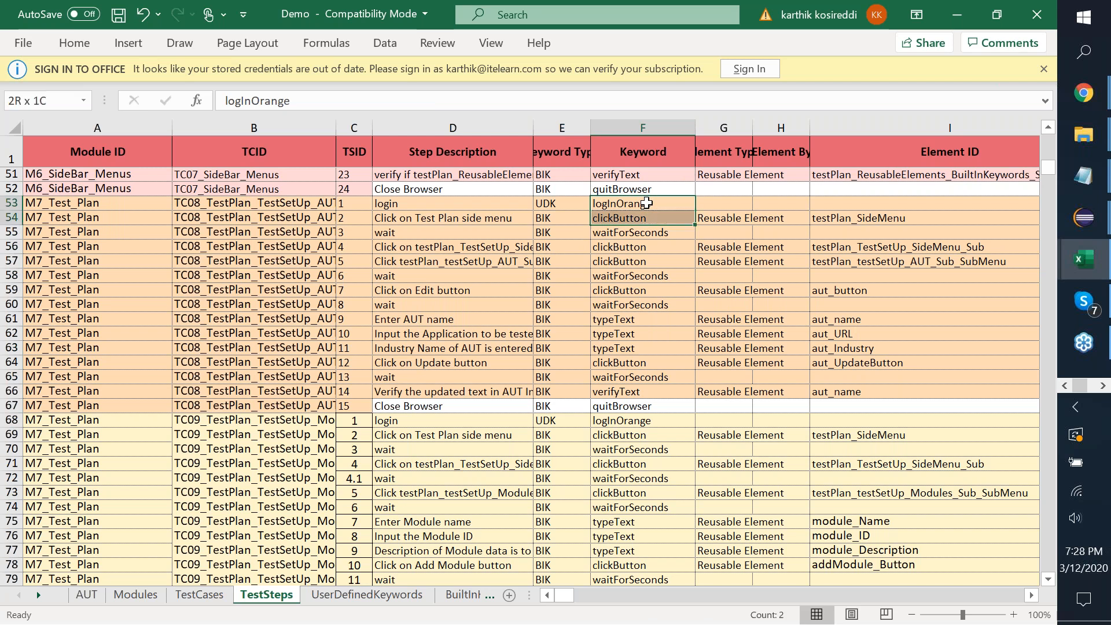
{"action": "key", "text": "shift+Down"}
{"action": "key", "text": "shift+Down"}
{"action": "key", "text": "shift+Down"}
{"action": "key", "text": "shift+Down"}
{"action": "key", "text": "shift+Down"}
{"action": "key", "text": "shift+Down"}
{"action": "key", "text": "shift+Down"}
{"action": "key", "text": "shift+Down"}
{"action": "key", "text": "shift+Down"}
{"action": "key", "text": "shift+Down"}
{"action": "key", "text": "shift+Down"}
{"action": "key", "text": "shift+Down"}
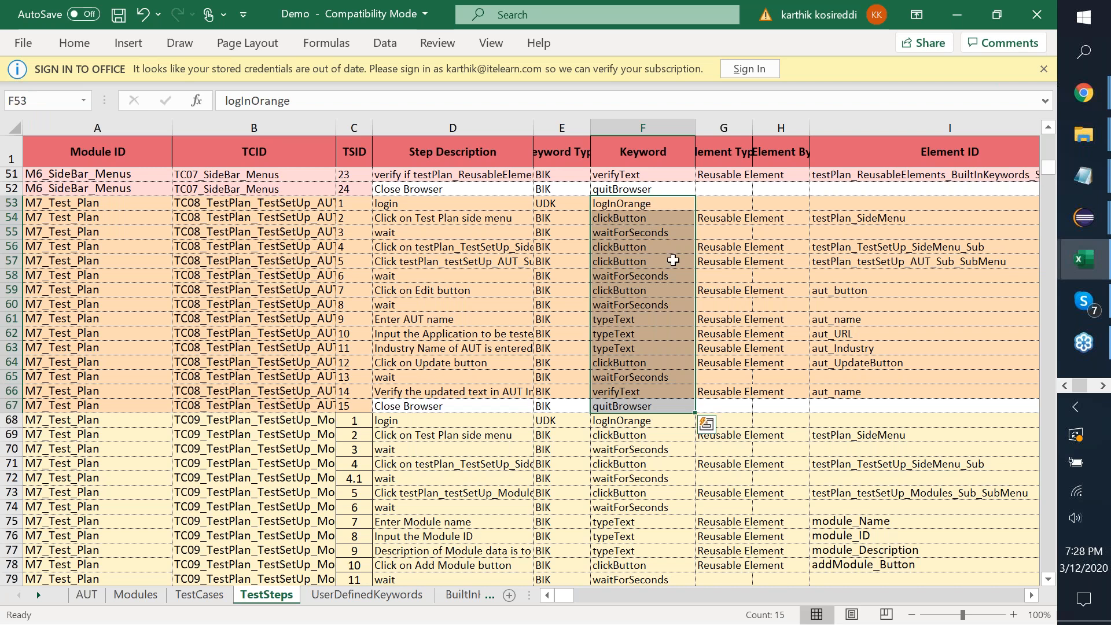
{"action": "left_click", "coordinate": [637, 260]}
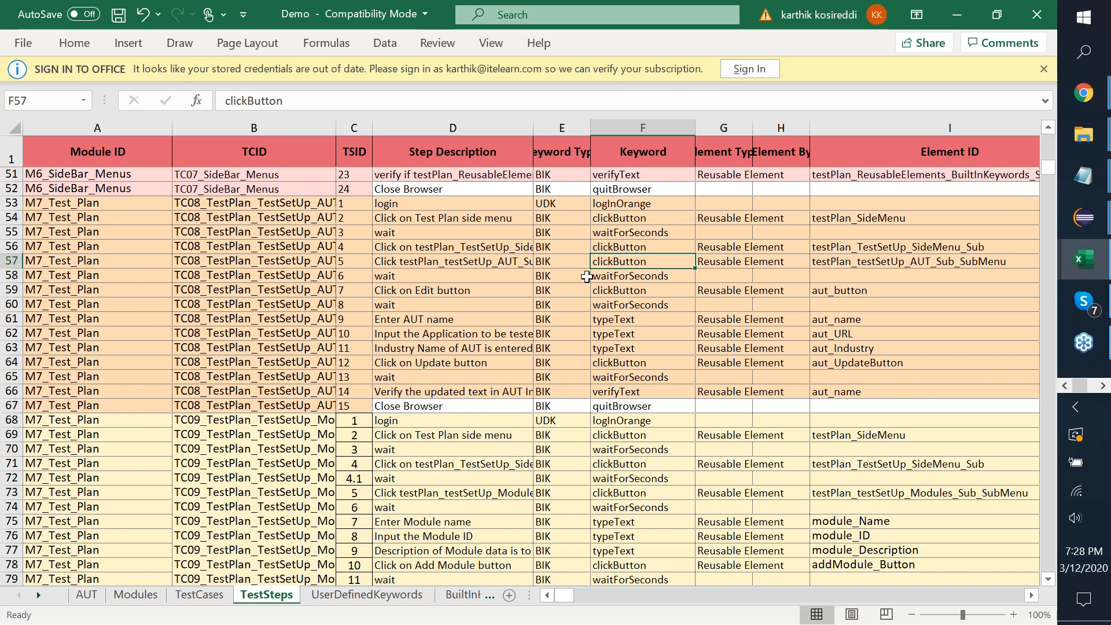
{"action": "left_click", "coordinate": [554, 261]}
{"action": "left_click", "coordinate": [34, 218]}
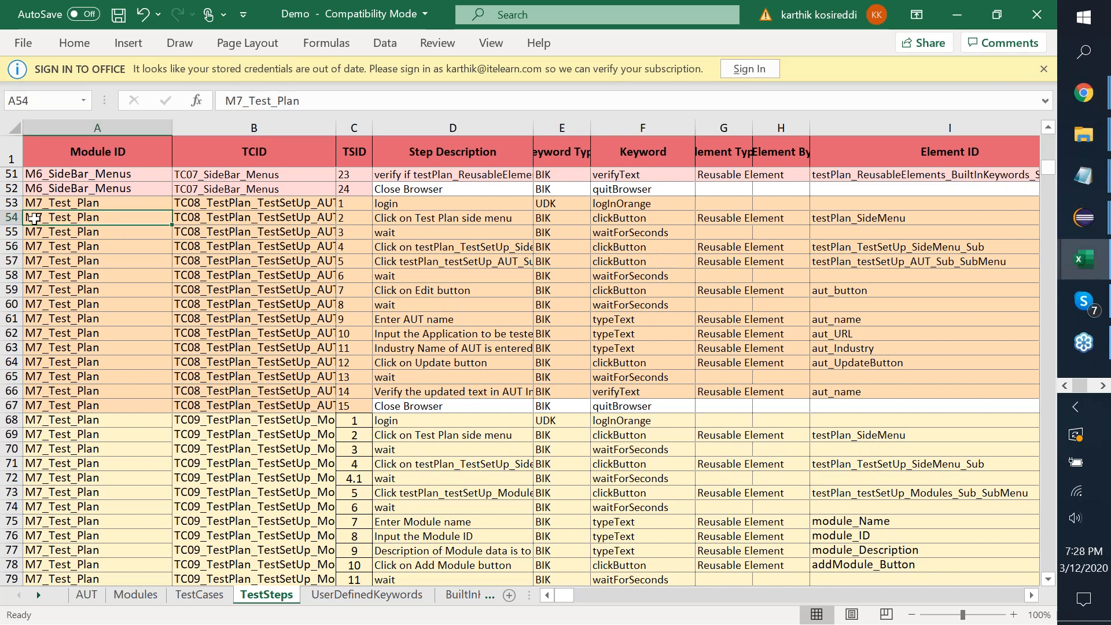
{"action": "key", "text": "Right"}
{"action": "key", "text": "Up"}
{"action": "key", "text": "shift+Down"}
{"action": "key", "text": "shift+Down"}
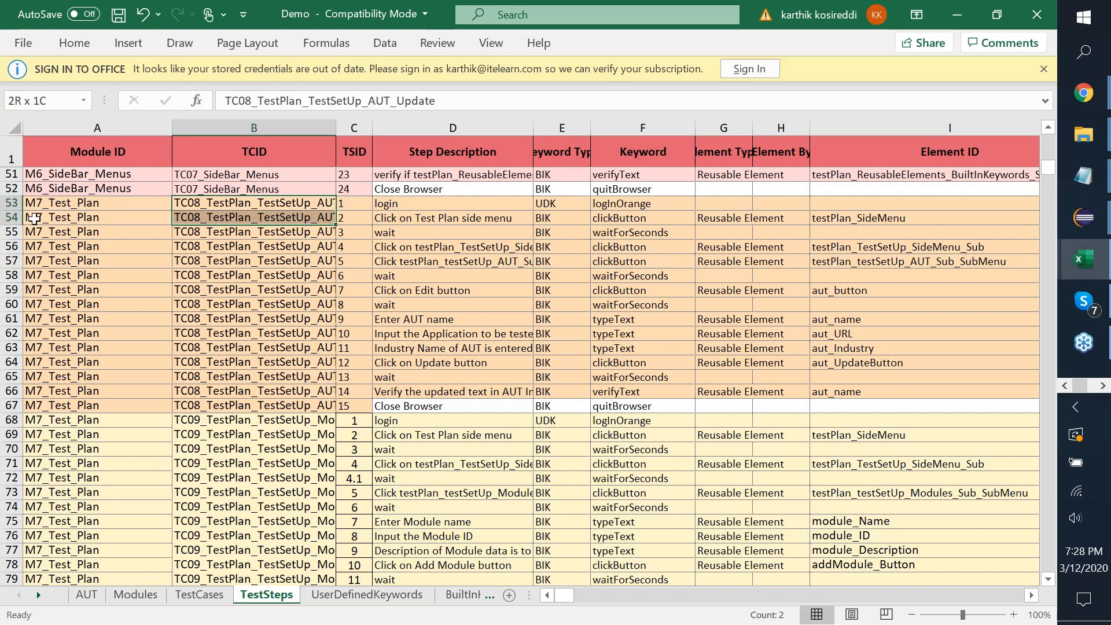
{"action": "key", "text": "Right"}
{"action": "key", "text": "Right"}
{"action": "key", "text": "Right"}
{"action": "key", "text": "Right"}
{"action": "key", "text": "Right"}
{"action": "key", "text": "Right"}
{"action": "key", "text": "Right"}
{"action": "key", "text": "Right"}
{"action": "key", "text": "Right"}
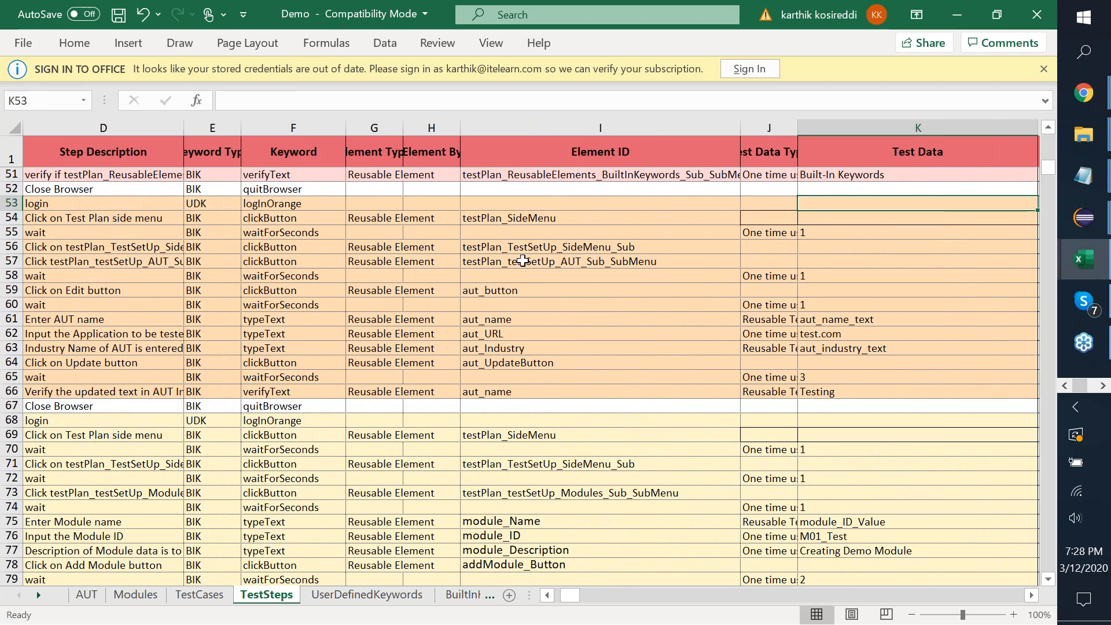
{"action": "left_click", "coordinate": [855, 320]}
{"action": "key", "text": "Right"}
{"action": "key", "text": "Right"}
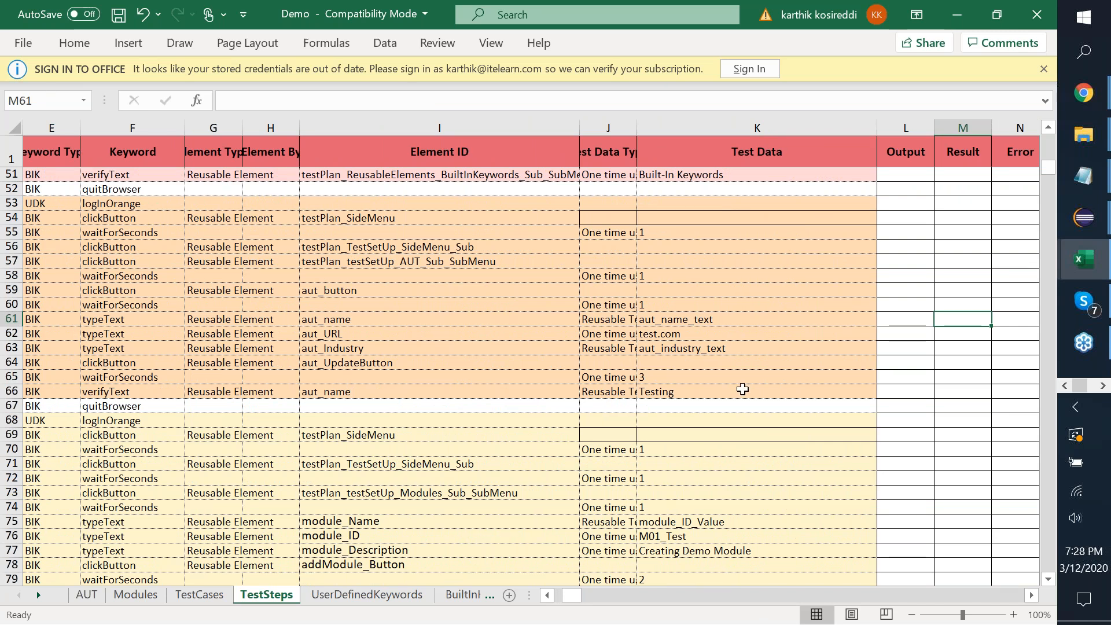
{"action": "scroll", "coordinate": [743, 389], "scroll_direction": "down", "scroll_amount": 8}
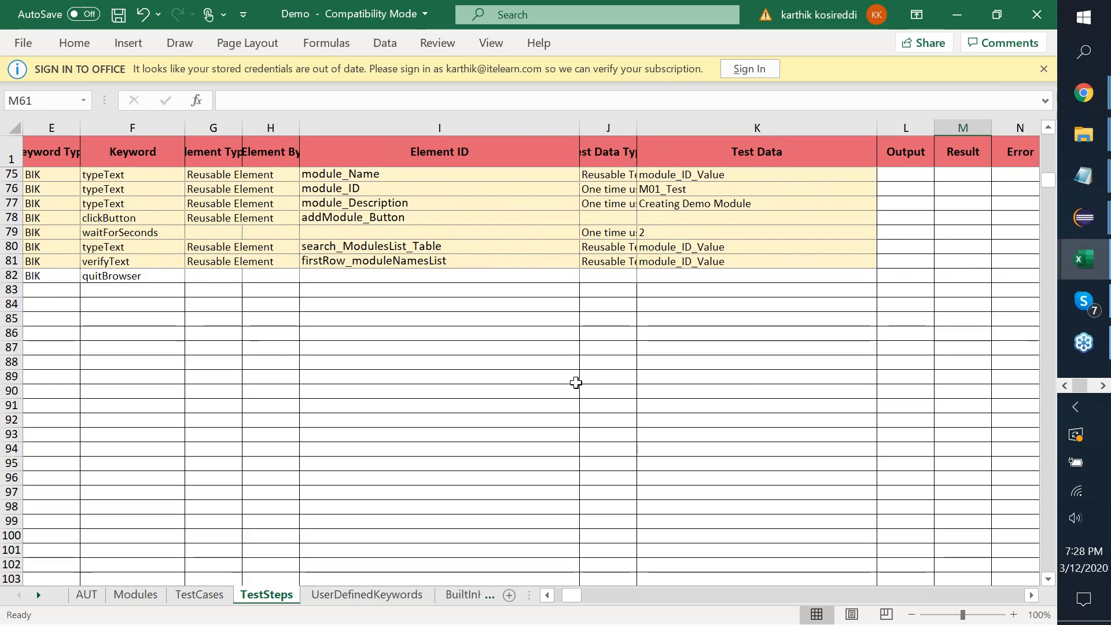
{"action": "scroll", "coordinate": [362, 397], "scroll_direction": "left", "scroll_amount": 3}
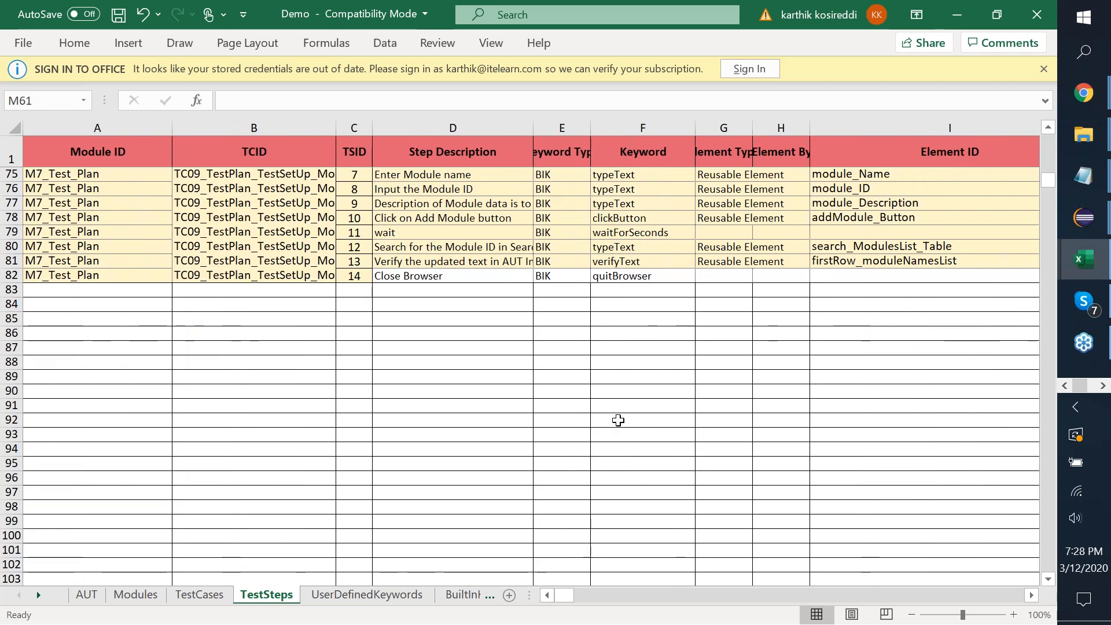
Close the Demo workbook with Don't Save and switch to the AAXL-v1.4 Explorer window.
{"action": "left_click", "coordinate": [1035, 16]}
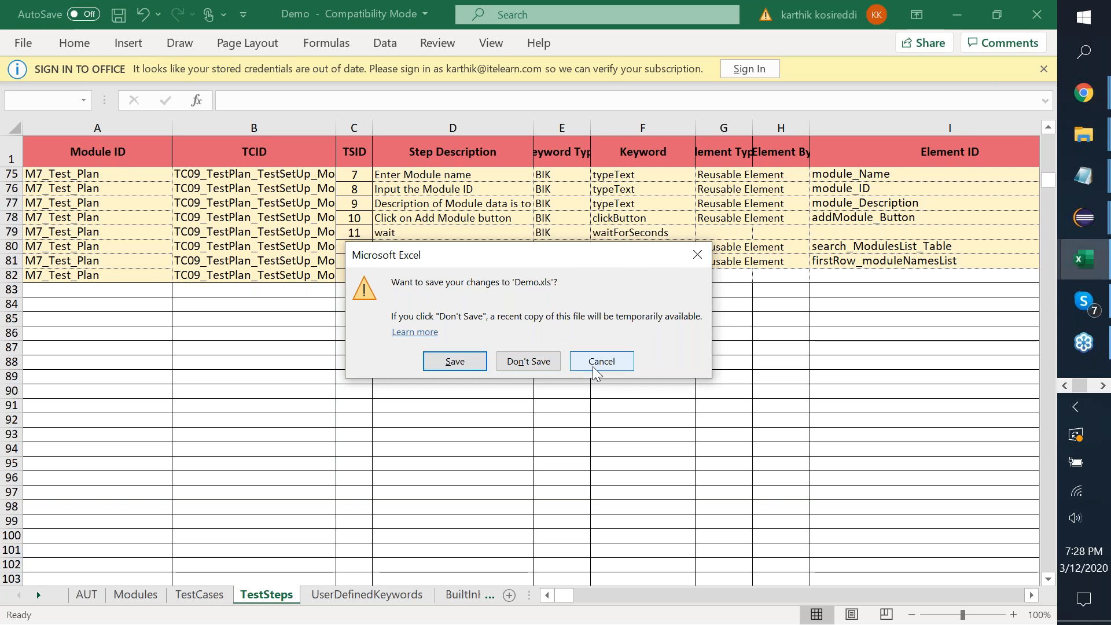
{"action": "left_click", "coordinate": [527, 363]}
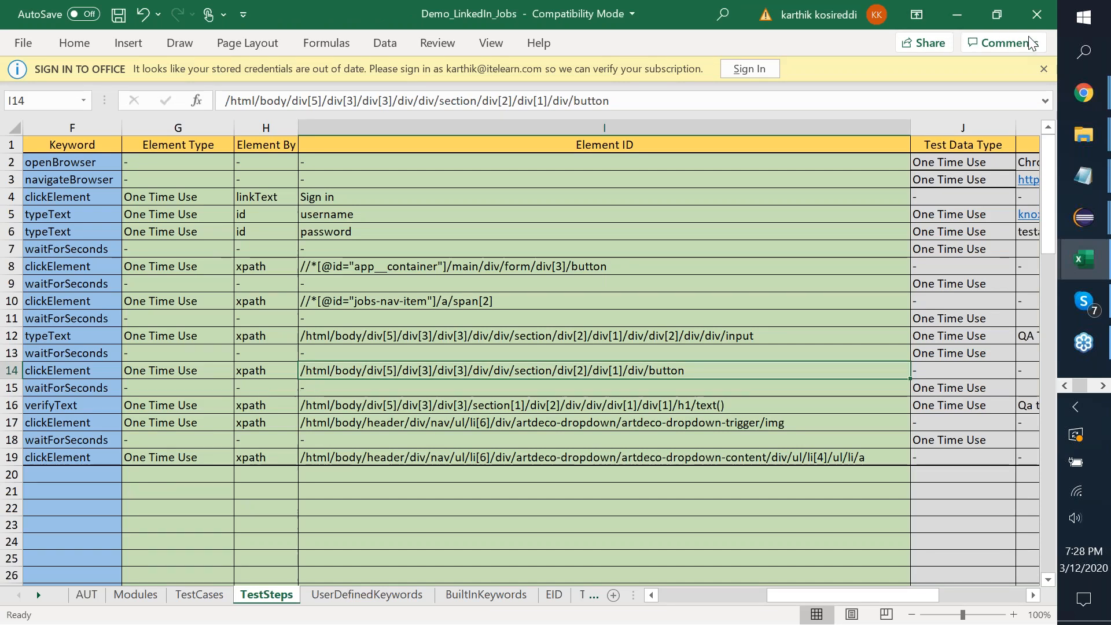
{"action": "key", "text": "alt+Tab"}
{"action": "key", "text": "alt+Tab"}
{"action": "key", "text": "alt+Tab"}
{"action": "key", "text": "alt+Tab"}
{"action": "key", "text": "alt+Tab"}
{"action": "key", "text": "alt+Tab"}
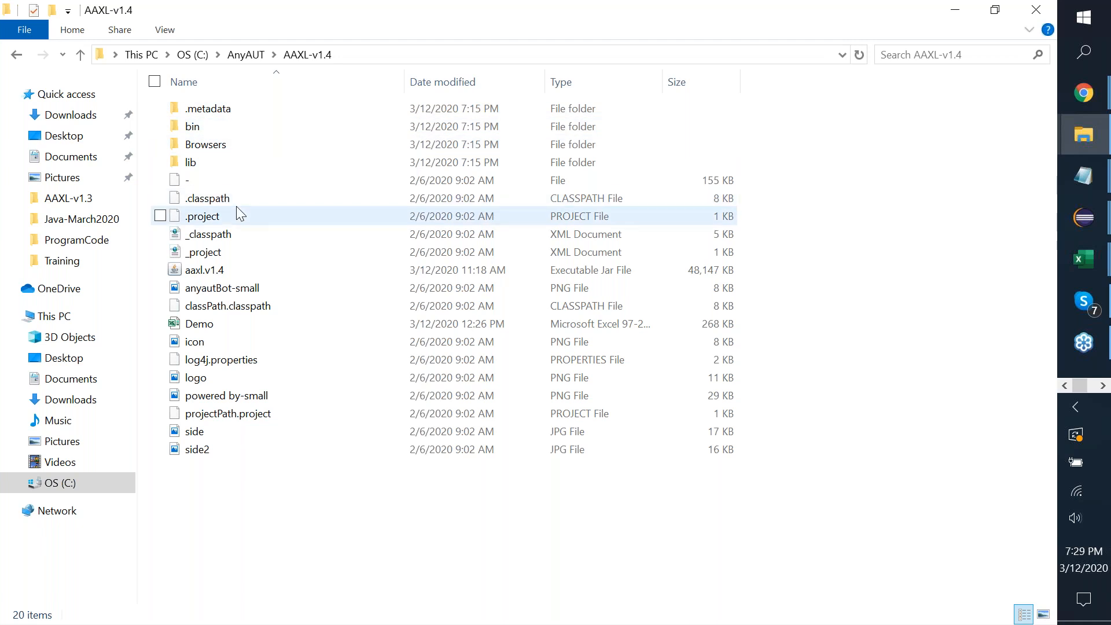
Dismiss the AnyAUT-XL launcher and open the Demo workbook from the AAXL-v1.4 folder.
{"action": "left_click", "coordinate": [220, 274]}
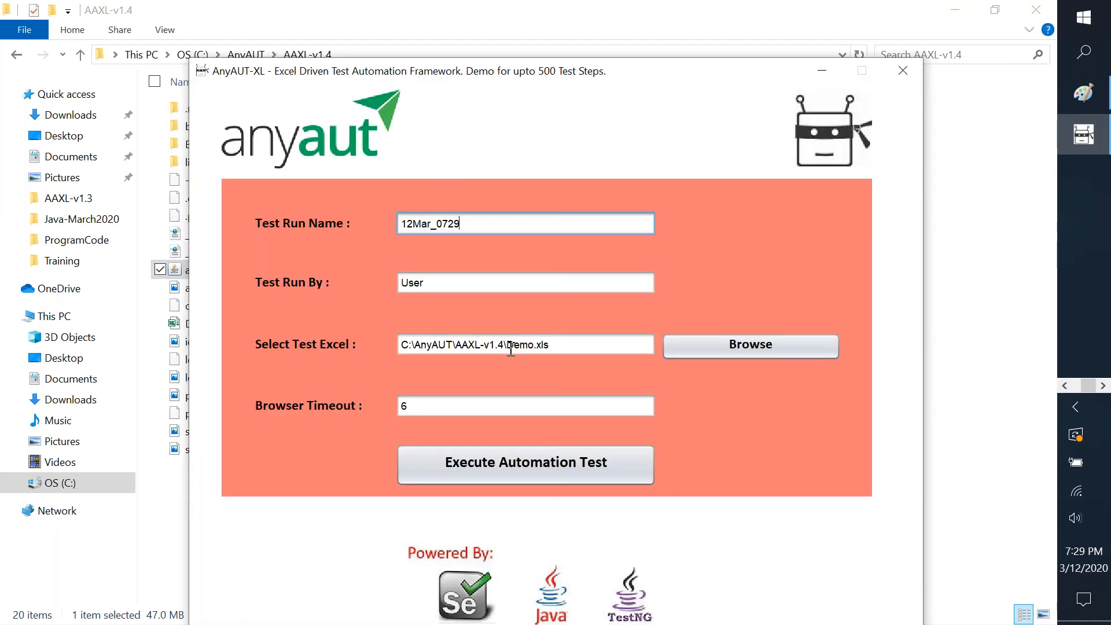
{"action": "left_click", "coordinate": [533, 469]}
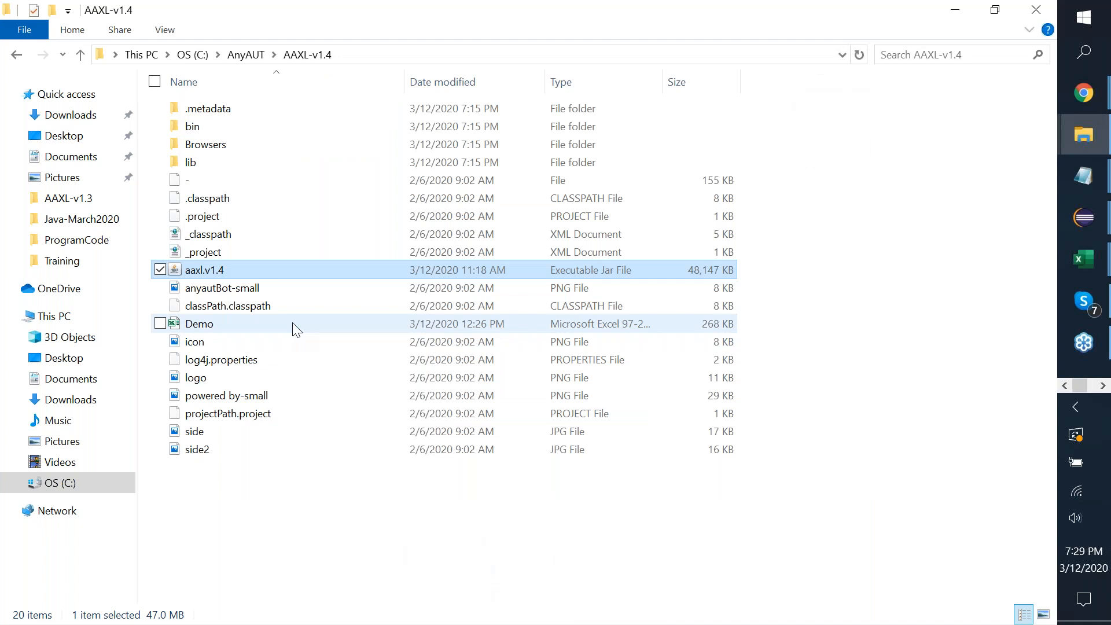
{"action": "double_click", "coordinate": [265, 322]}
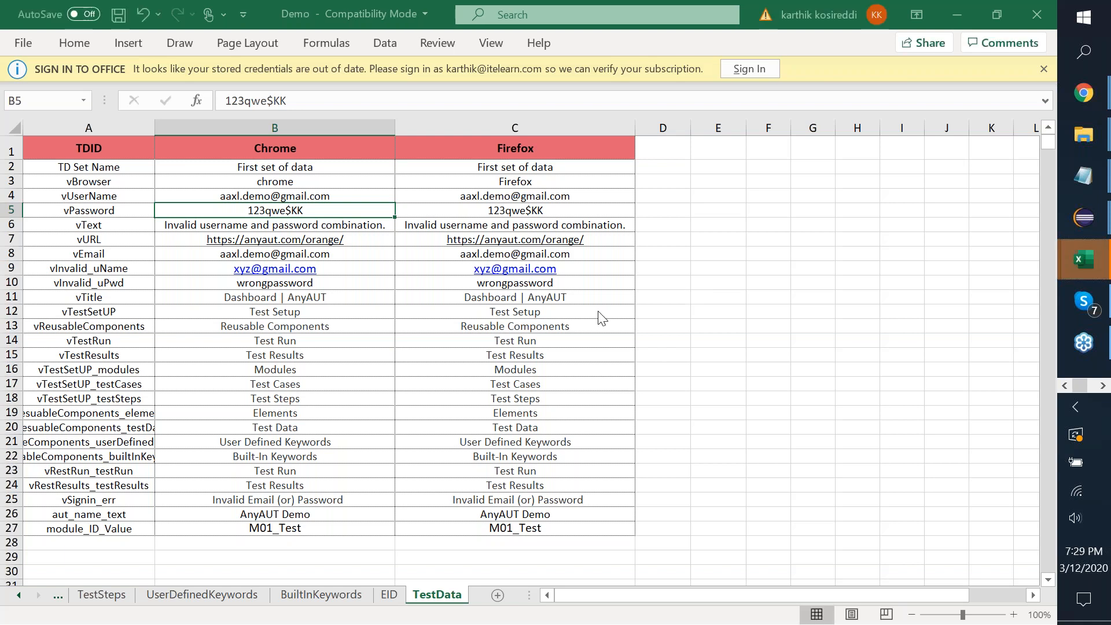
Glance at Demo_LinkedIn_Jobs' TestCases sheet, then return to Demo and show its TestSteps sheet.
{"action": "key", "text": "alt+Tab"}
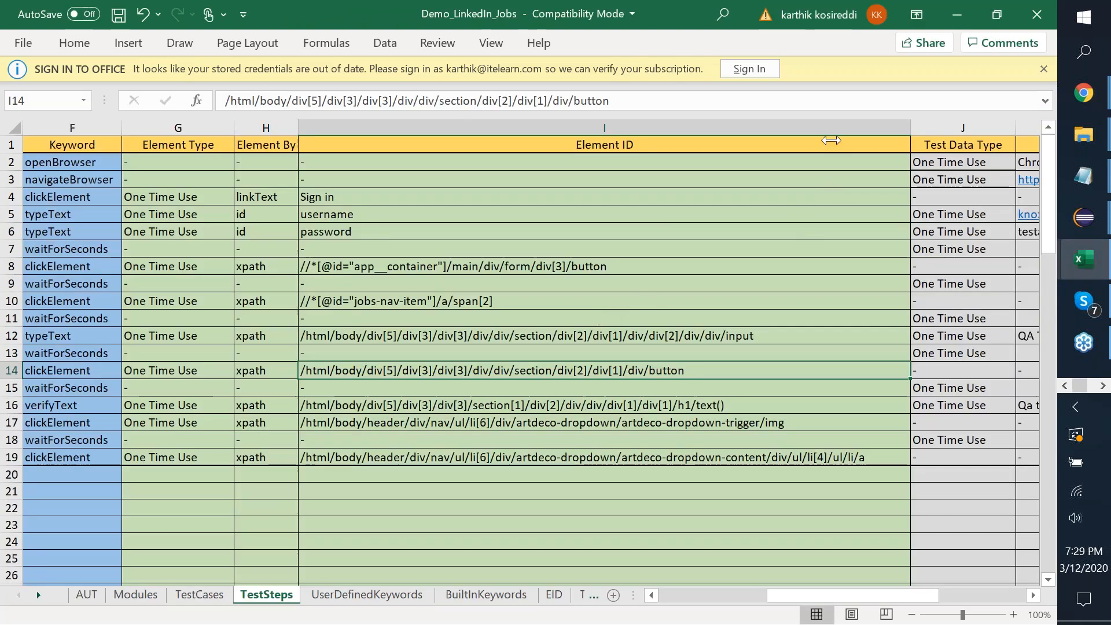
{"action": "left_click", "coordinate": [197, 598]}
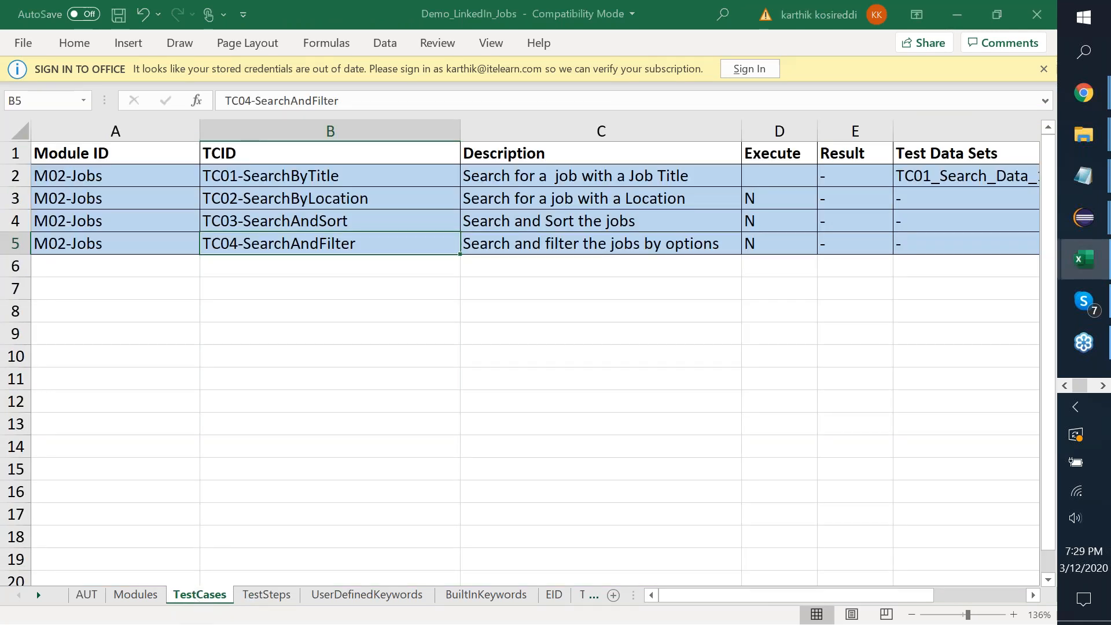
{"action": "key", "text": "alt+Tab"}
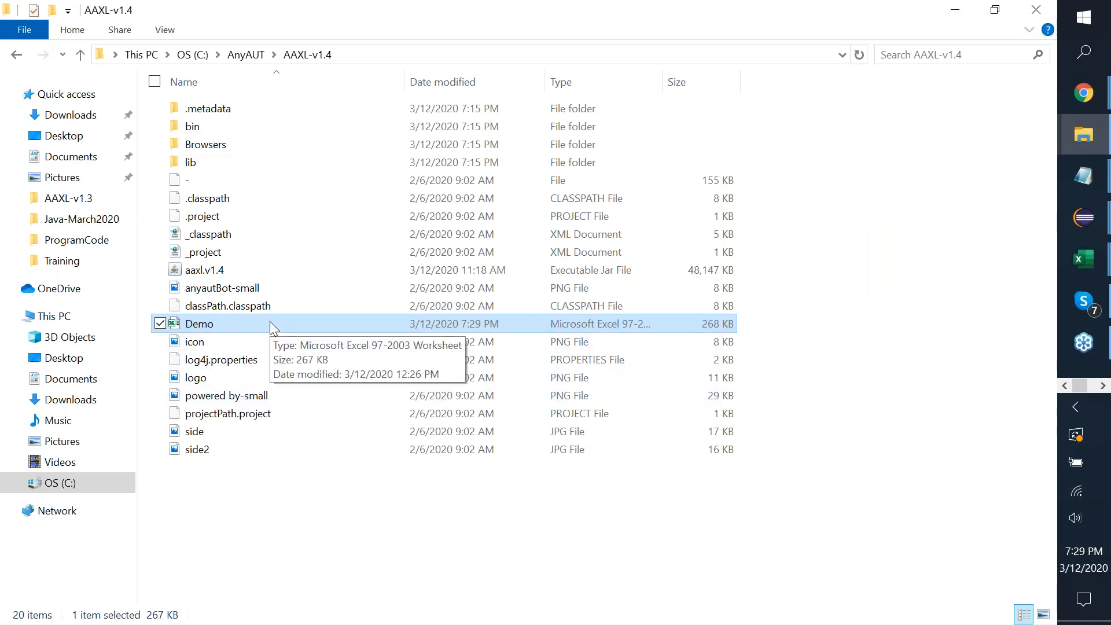
{"action": "key", "text": "alt+Tab"}
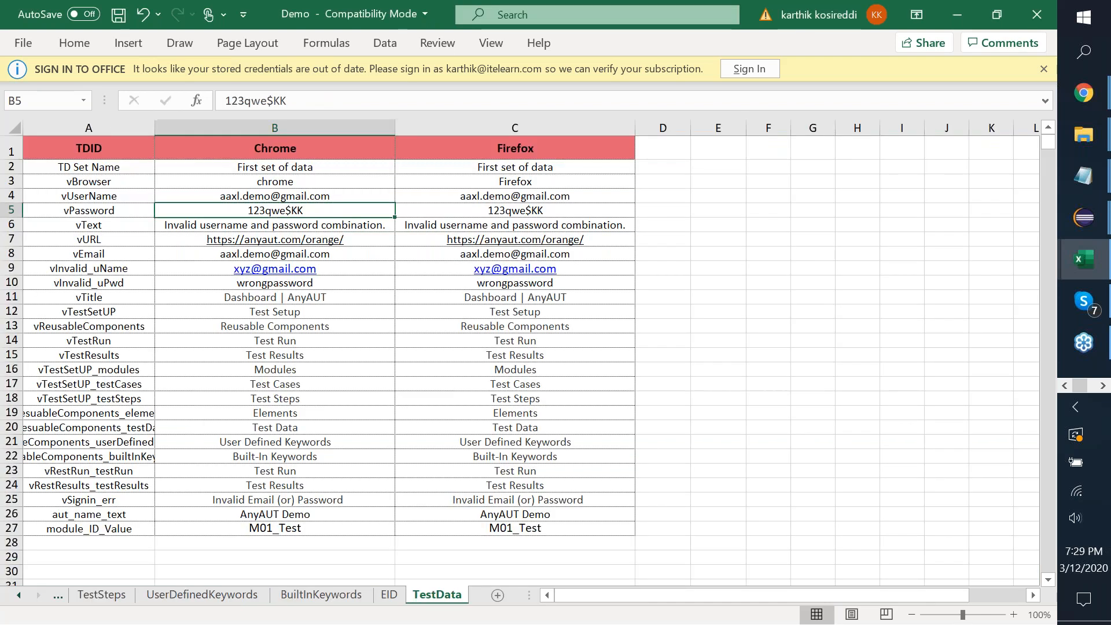
{"action": "left_click", "coordinate": [115, 599]}
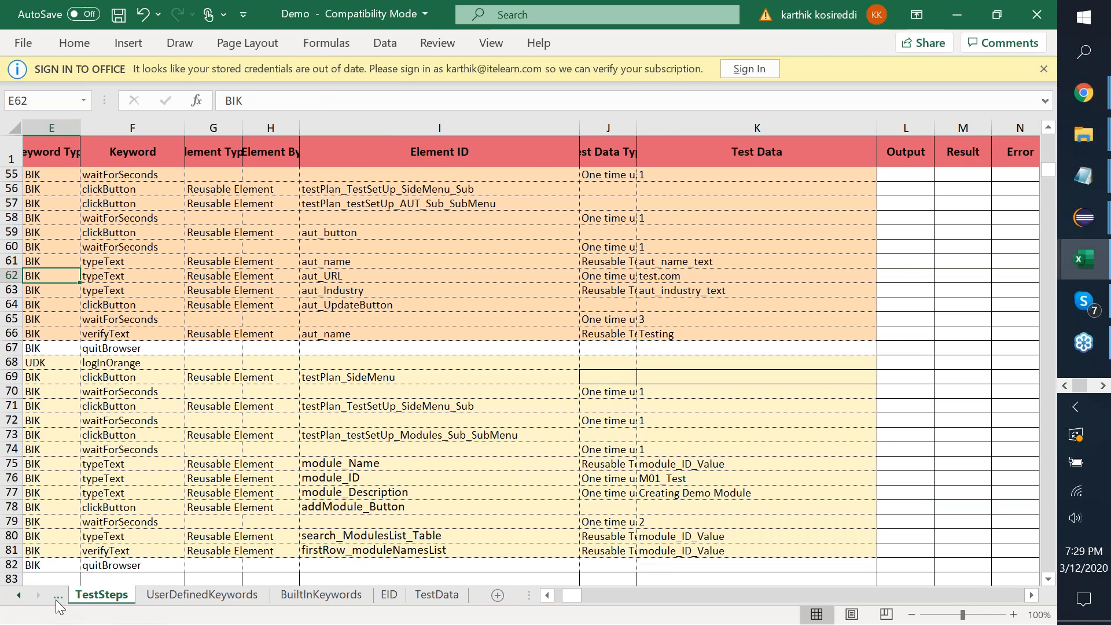
{"action": "left_click", "coordinate": [57, 597]}
On TestCases, set the Execute flags to Y for row 3 and N for rows 4 and 6.
{"action": "left_click", "coordinate": [101, 594]}
{"action": "left_click", "coordinate": [671, 169]}
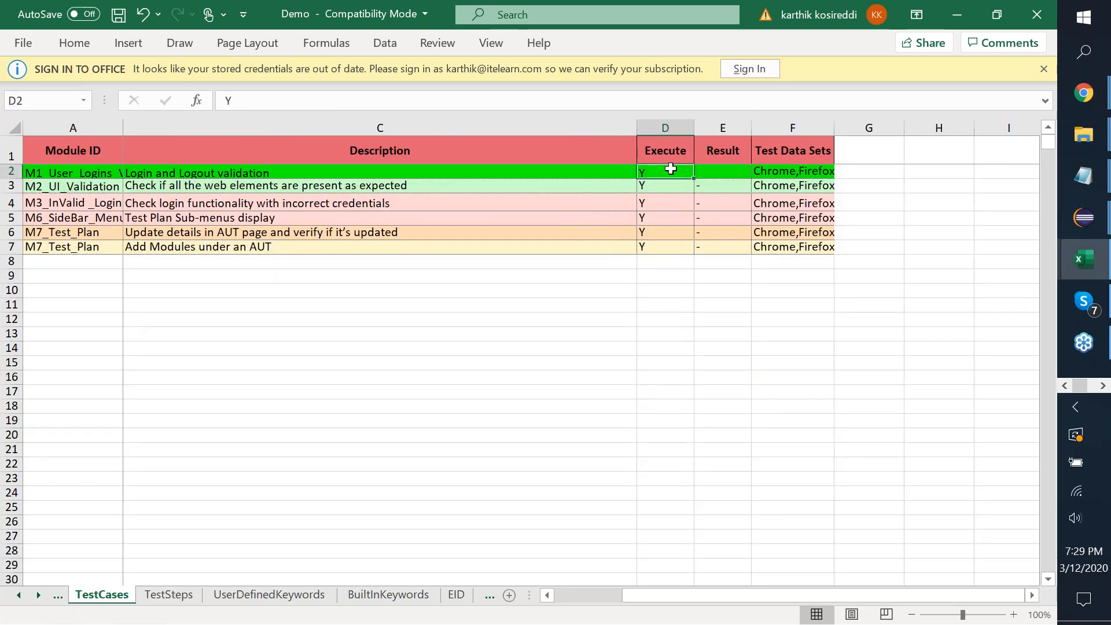
{"action": "type", "text": "N"}
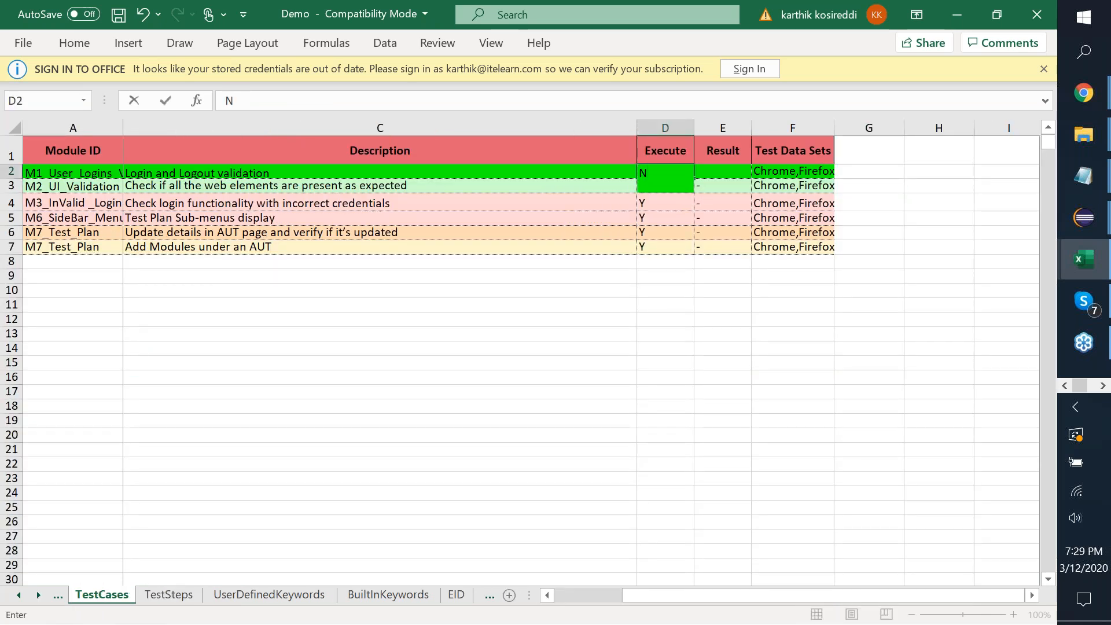
{"action": "key", "text": "Return"}
{"action": "type", "text": "N"}
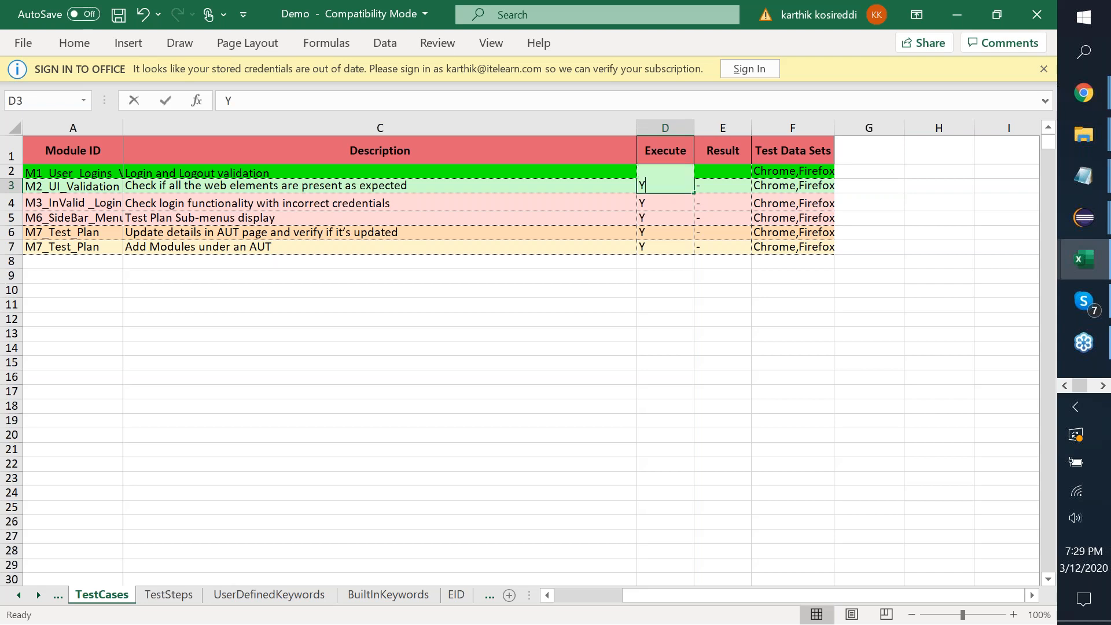
{"action": "key", "text": "Return"}
{"action": "key", "text": "Up"}
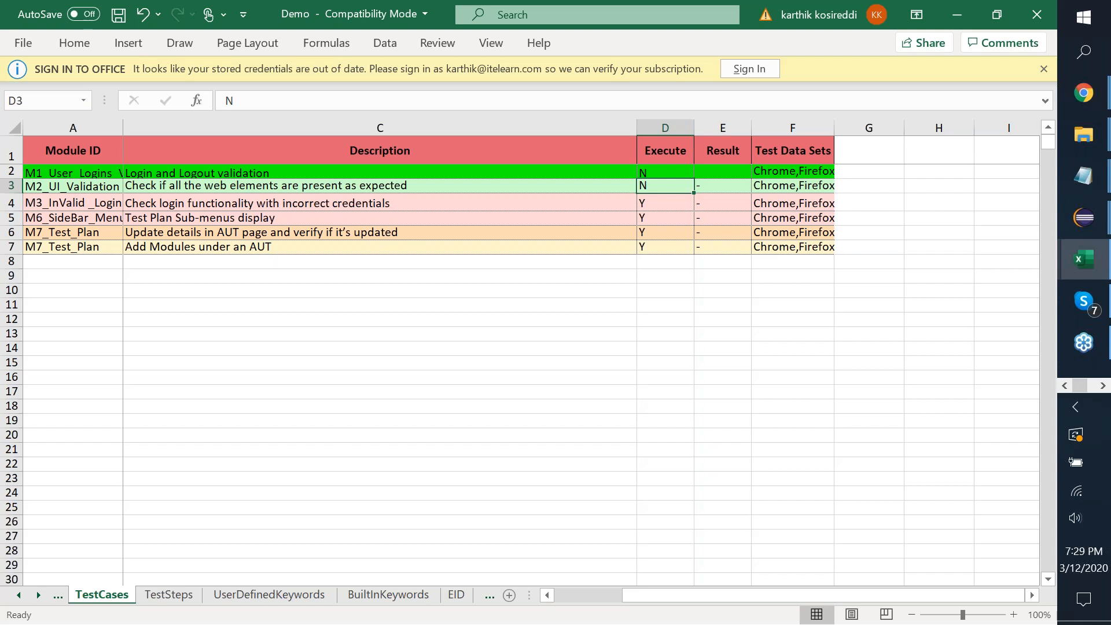
{"action": "type", "text": "Y"}
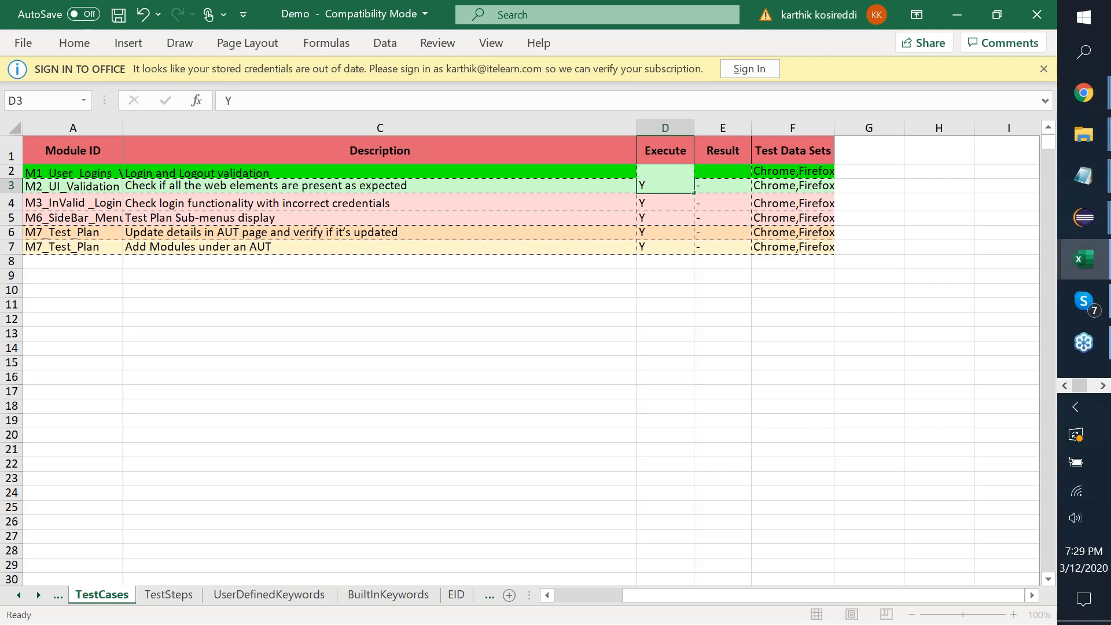
{"action": "key", "text": "Return"}
{"action": "type", "text": "N"}
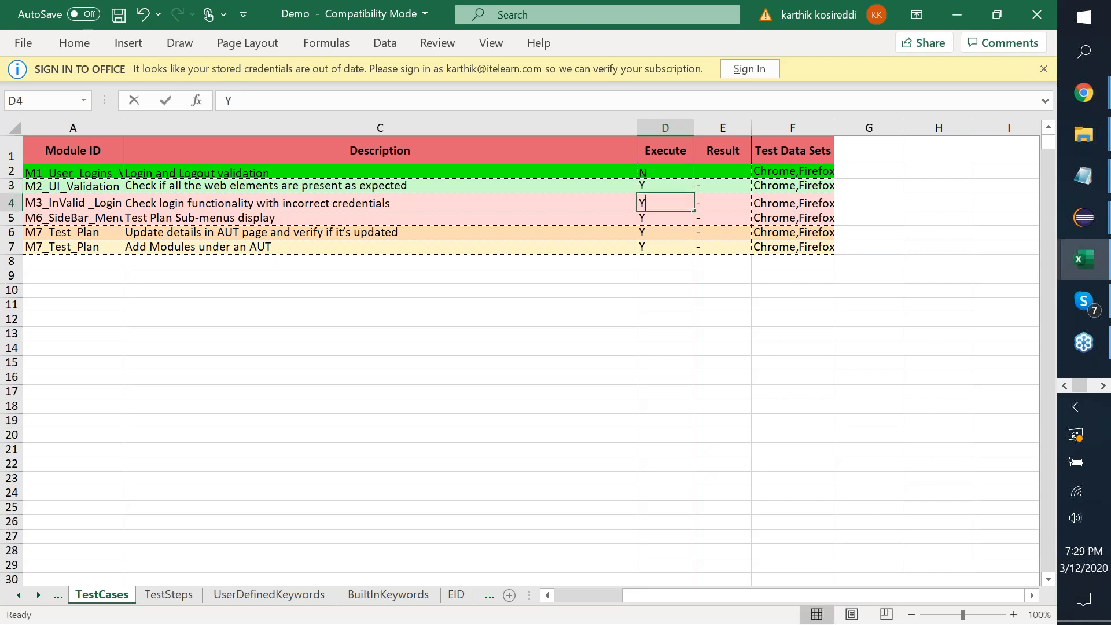
{"action": "key", "text": "Return"}
{"action": "key", "text": "Return"}
{"action": "type", "text": "N"}
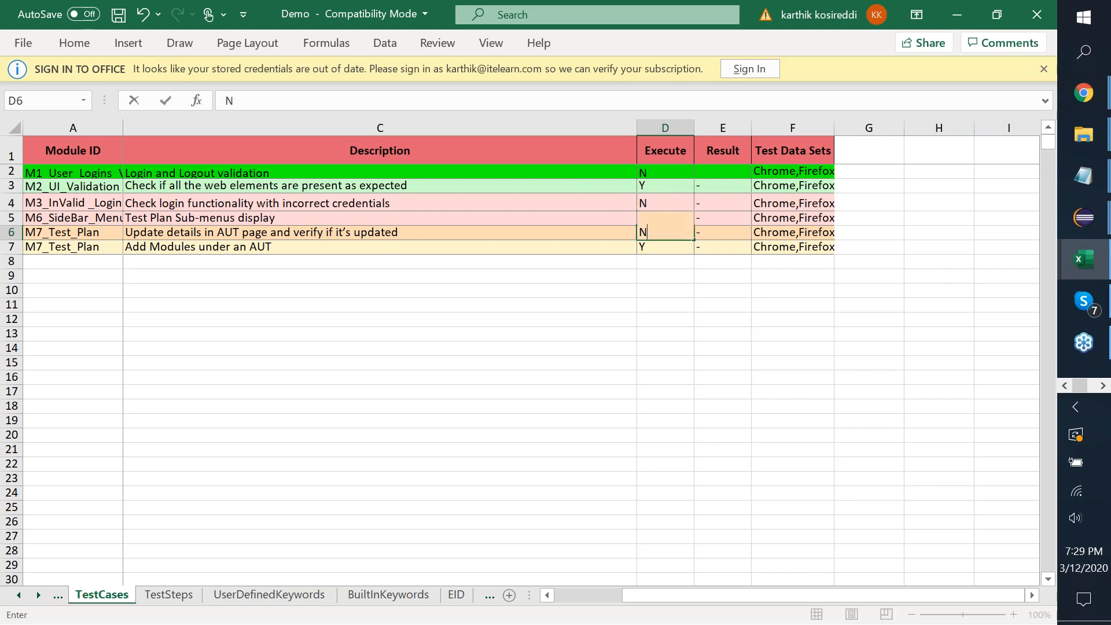
{"action": "key", "text": "Return"}
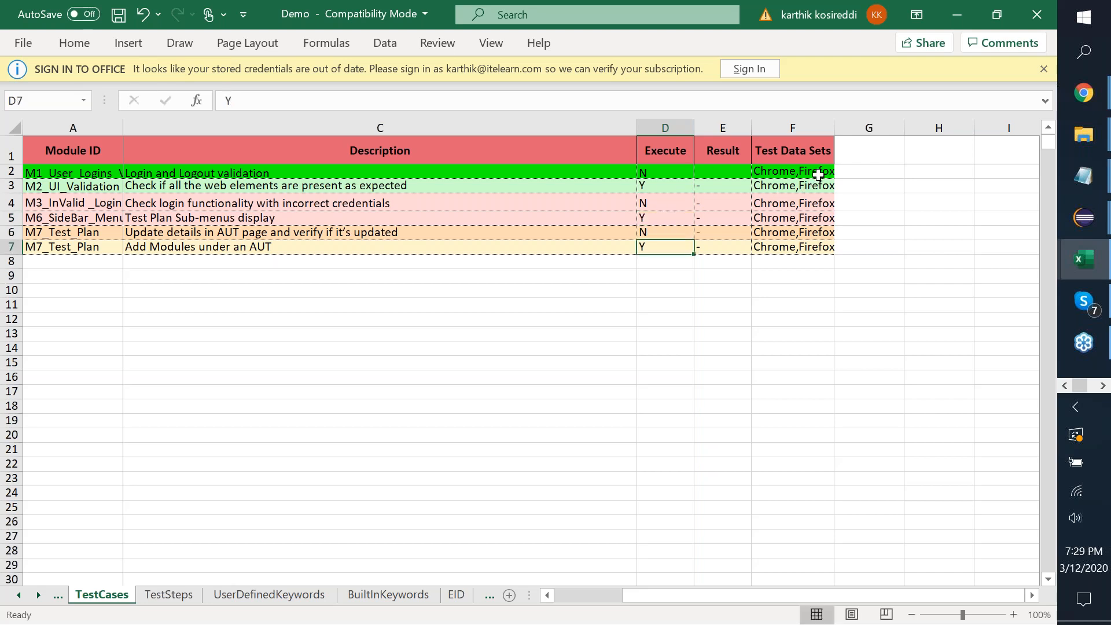
Trim cell F2's test data from Chrome,Firefox to just Chrome.
{"action": "left_click", "coordinate": [818, 174]}
{"action": "double_click", "coordinate": [819, 175]}
{"action": "double_click", "coordinate": [818, 171]}
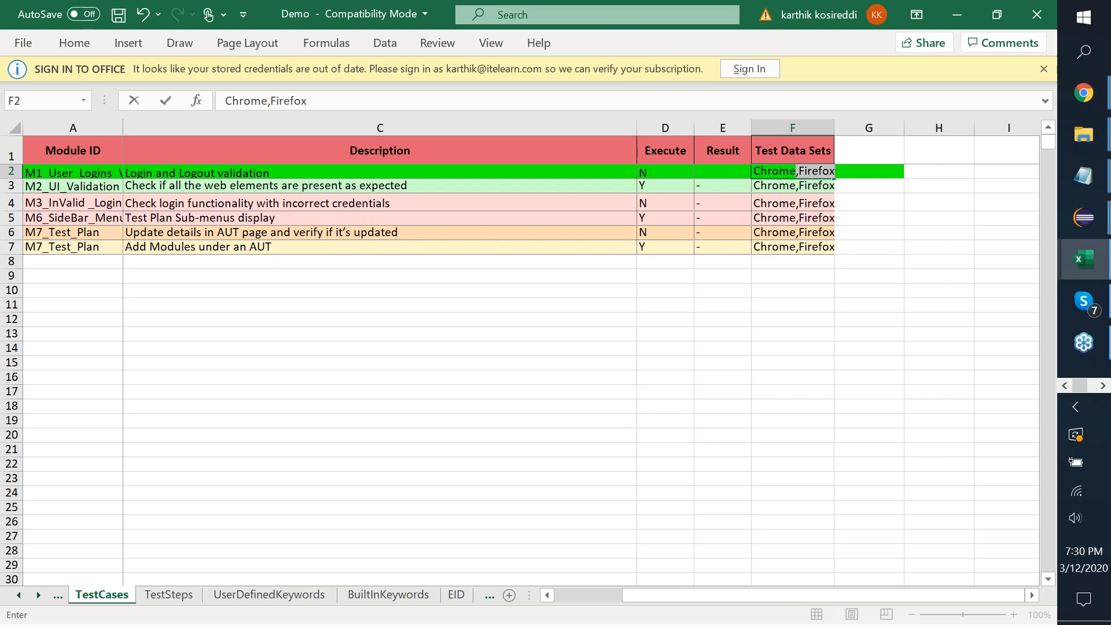
{"action": "key", "text": "BackSpace"}
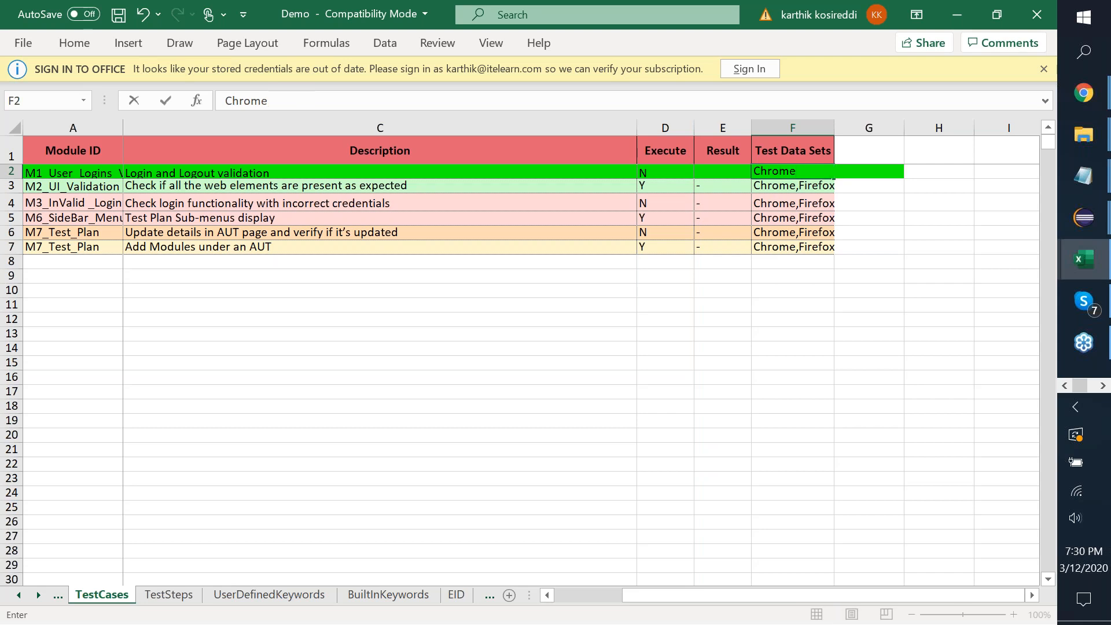
{"action": "key", "text": "Return"}
Replace the test data with Chrome in F3 and Firefox in F5.
{"action": "key", "text": "BackSpace"}
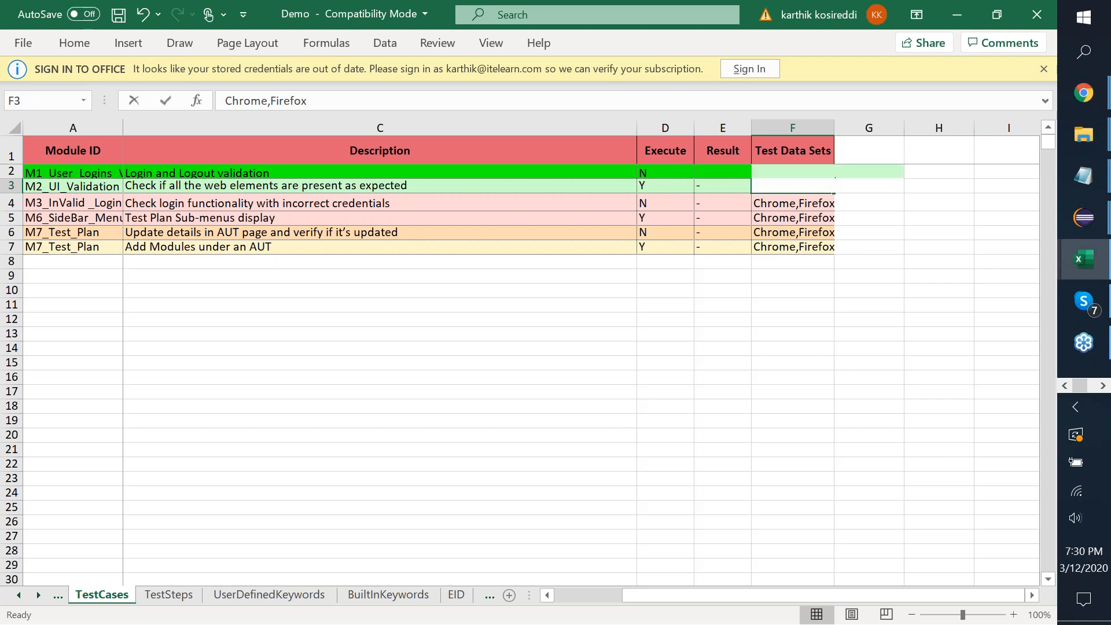
{"action": "type", "text": "Chrome"}
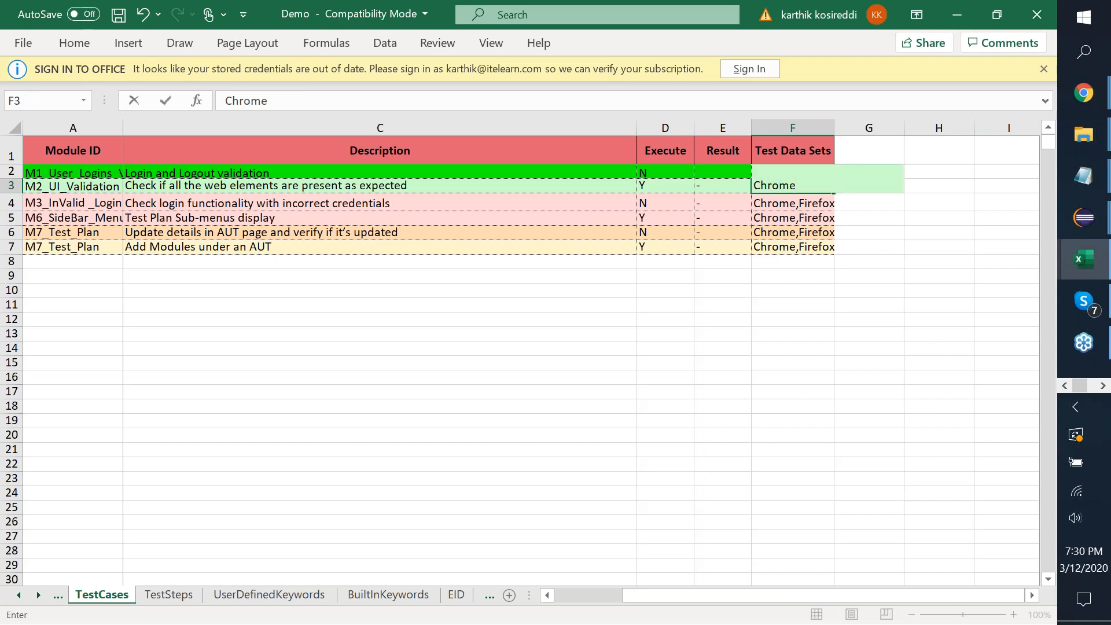
{"action": "key", "text": "Return"}
{"action": "key", "text": "BackSpace"}
{"action": "key", "text": "Return"}
{"action": "key", "text": "BackSpace"}
{"action": "type", "text": "Firefox"}
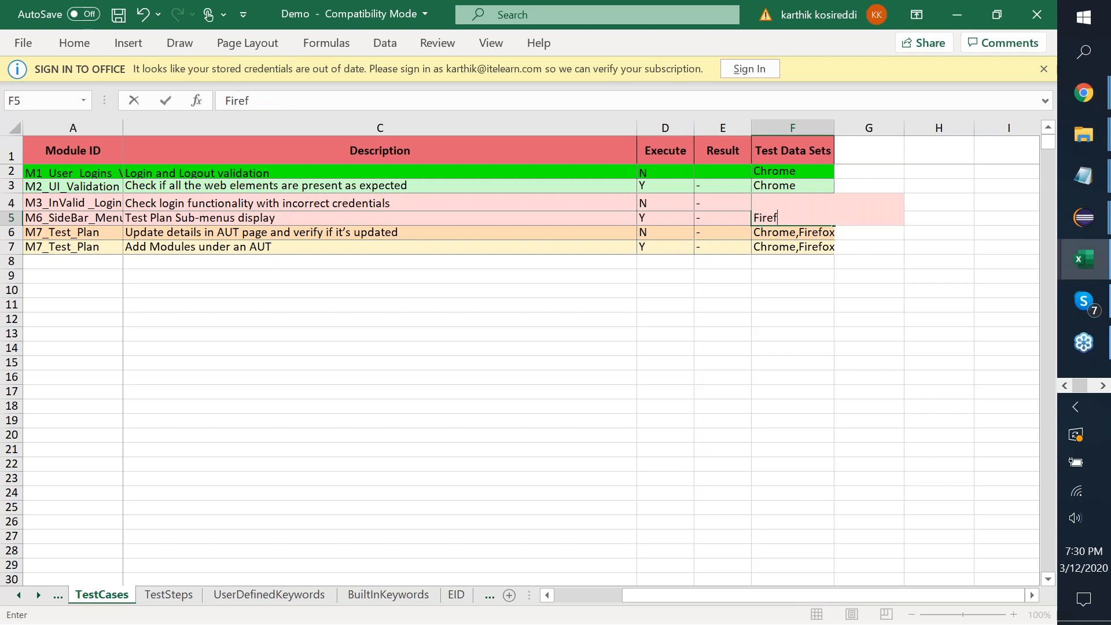
{"action": "key", "text": "Return"}
{"action": "key", "text": "Return"}
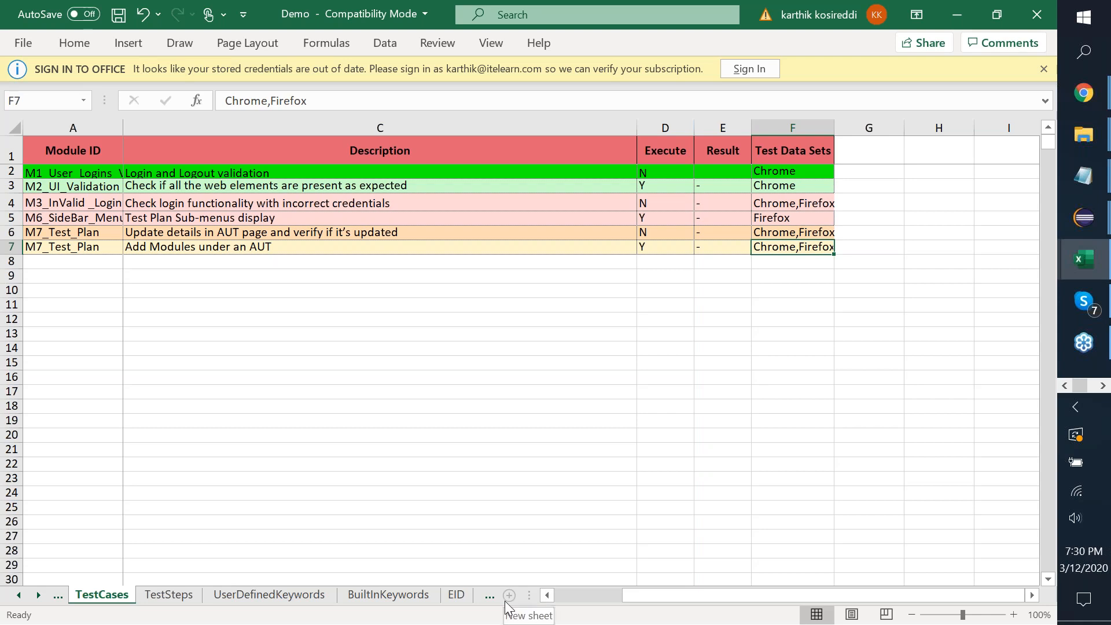
On the TestData sheet, copy the Firefox column C into empty column D.
{"action": "left_click", "coordinate": [489, 595]}
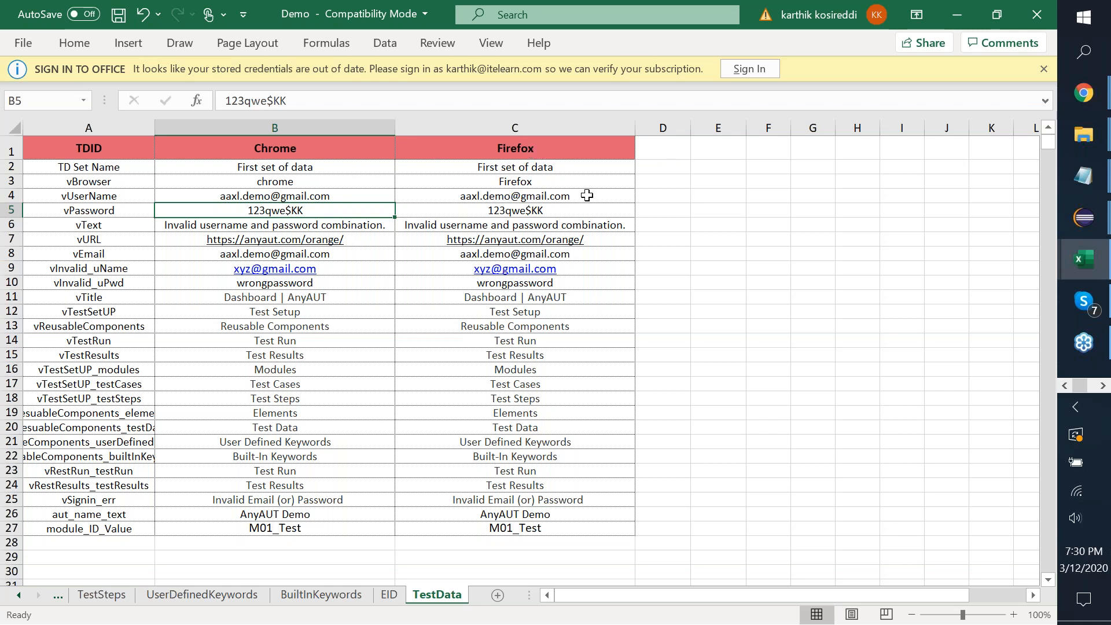
{"action": "left_click", "coordinate": [553, 123]}
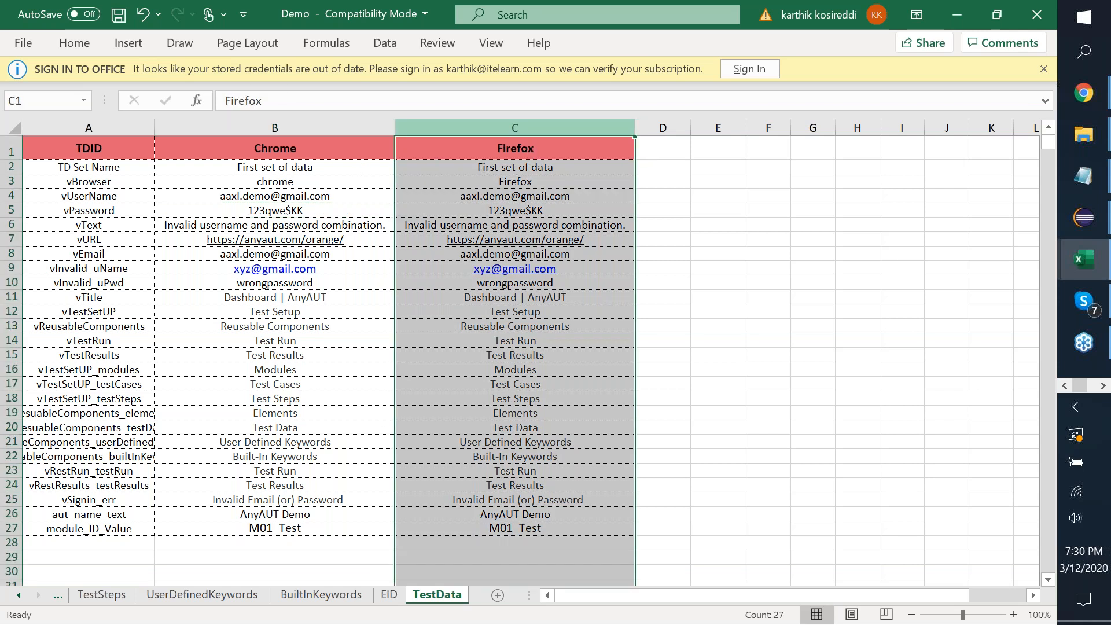
{"action": "key", "text": "ctrl+c"}
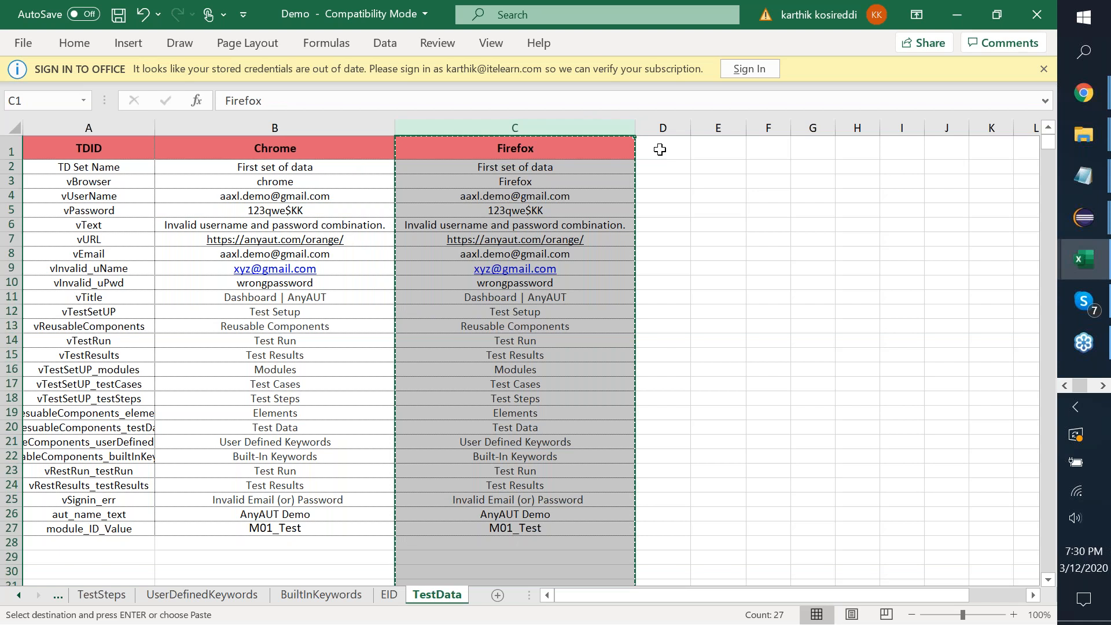
{"action": "left_click", "coordinate": [660, 150]}
{"action": "left_click", "coordinate": [662, 127]}
{"action": "key", "text": "ctrl+v"}
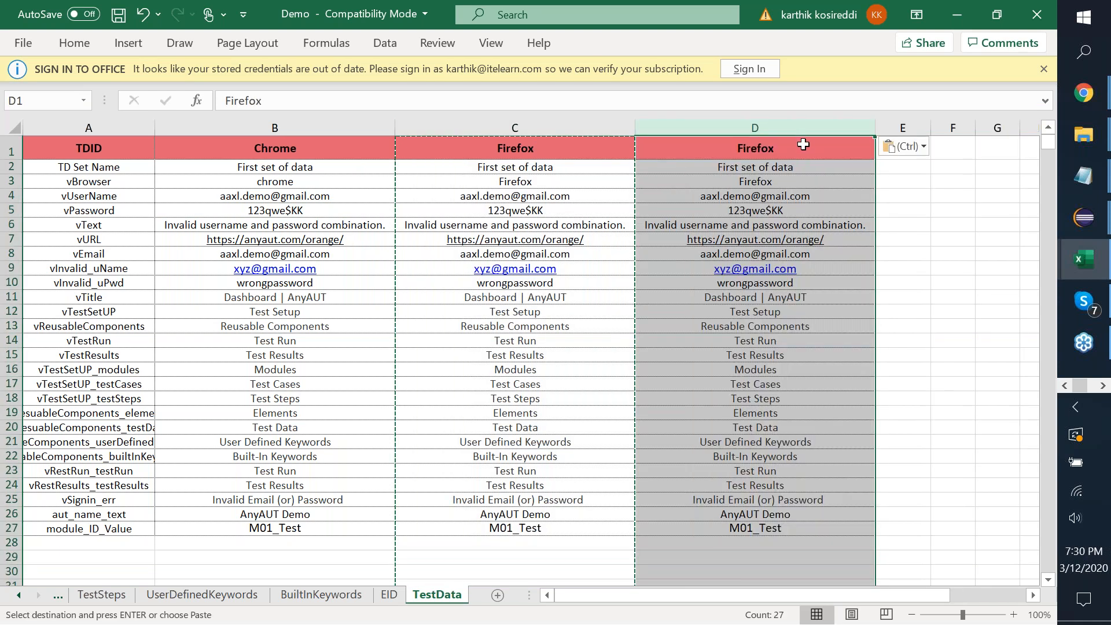
Rename the D1 header to Firefox2 and enter a new vPassword value in D5.
{"action": "left_click", "coordinate": [803, 144]}
{"action": "key", "text": "F2"}
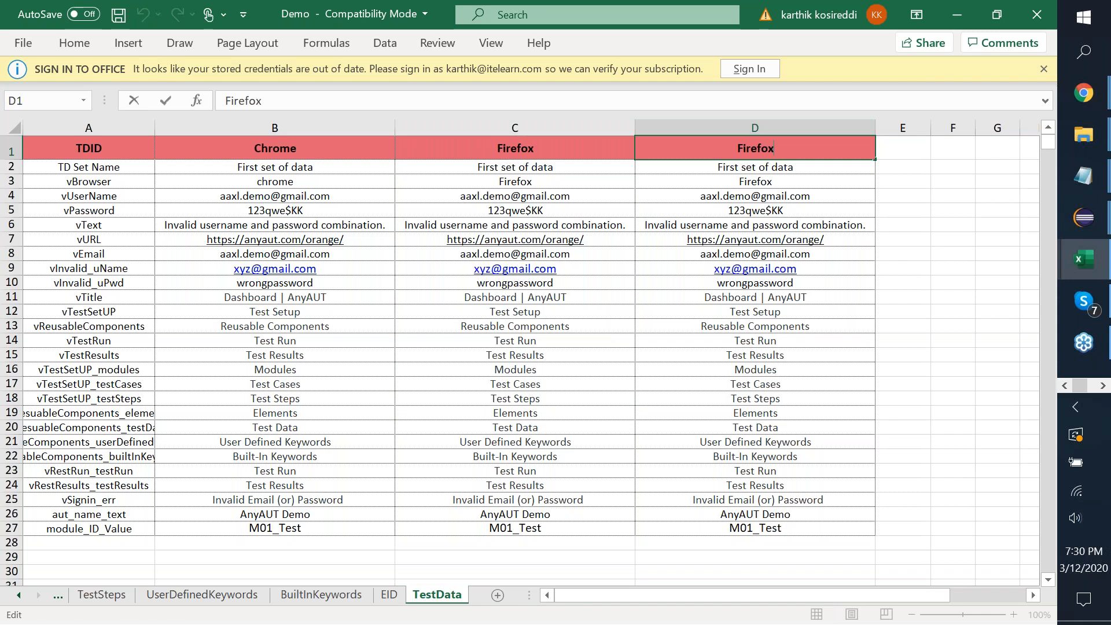
{"action": "type", "text": "2"}
{"action": "left_click", "coordinate": [803, 216]}
{"action": "type", "text": "sdfsdf"}
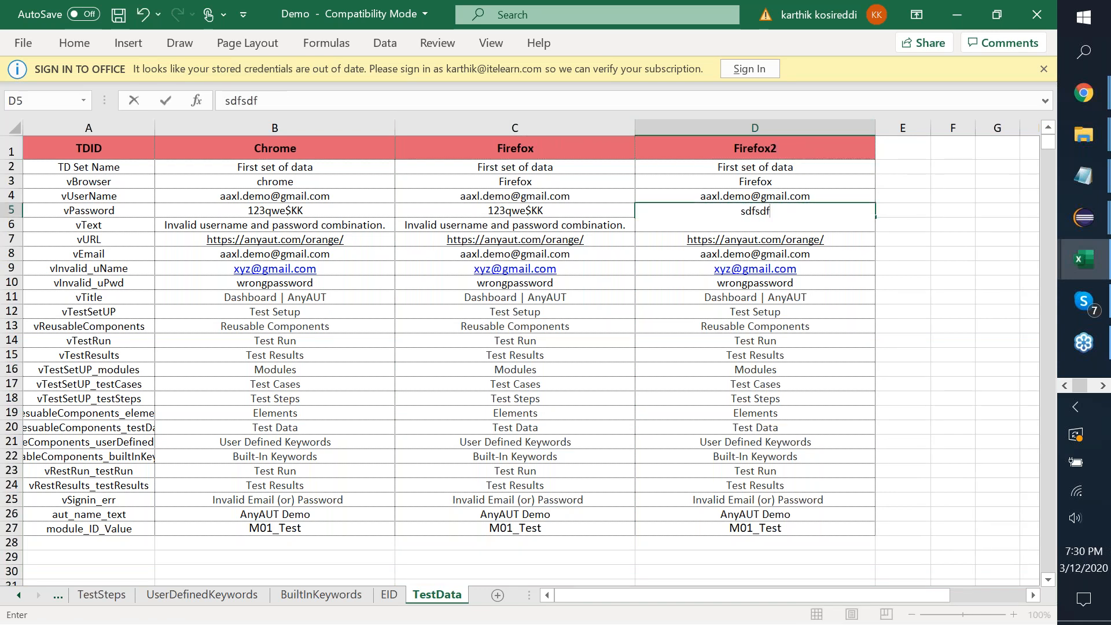
{"action": "key", "text": "Tab"}
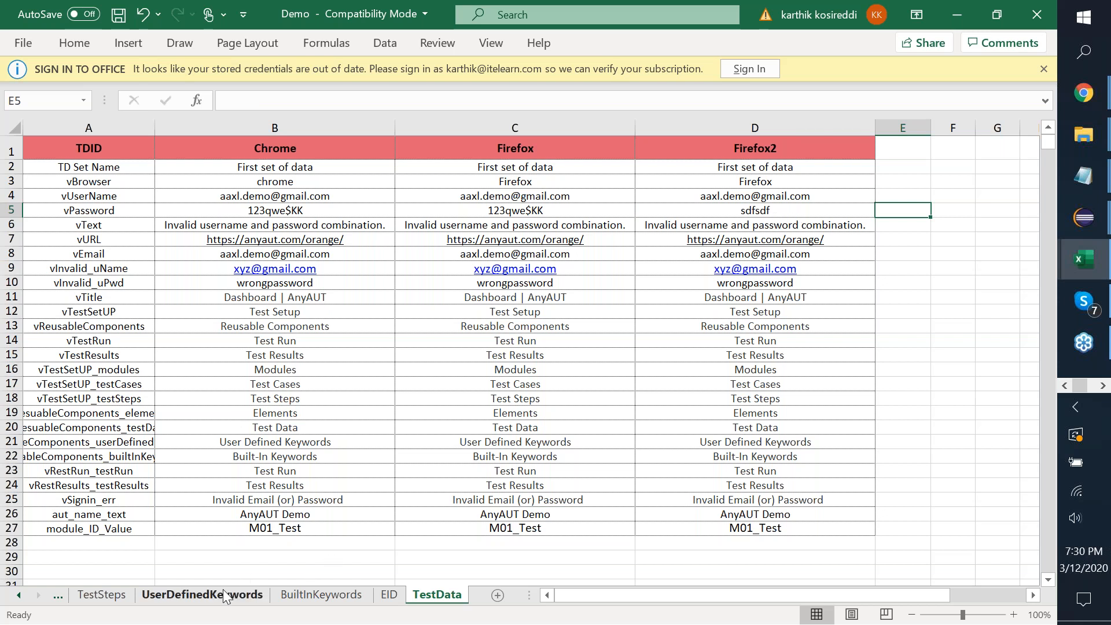
Return to the TestCases sheet and cancel the close prompt to keep the workbook open.
{"action": "left_click", "coordinate": [105, 595]}
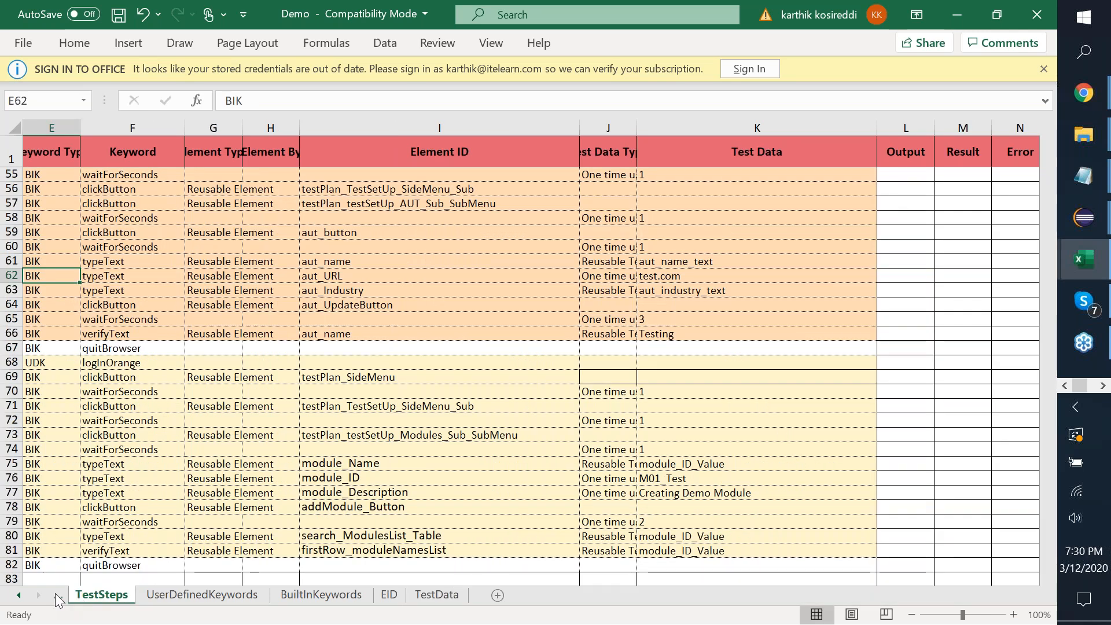
{"action": "left_click", "coordinate": [54, 593]}
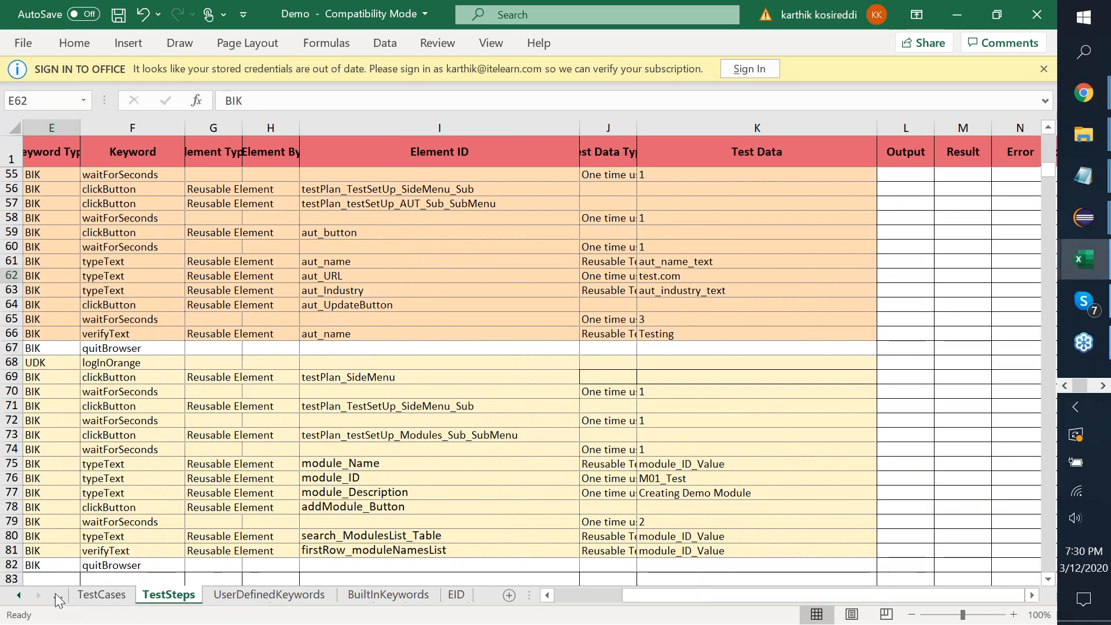
{"action": "left_click", "coordinate": [99, 595]}
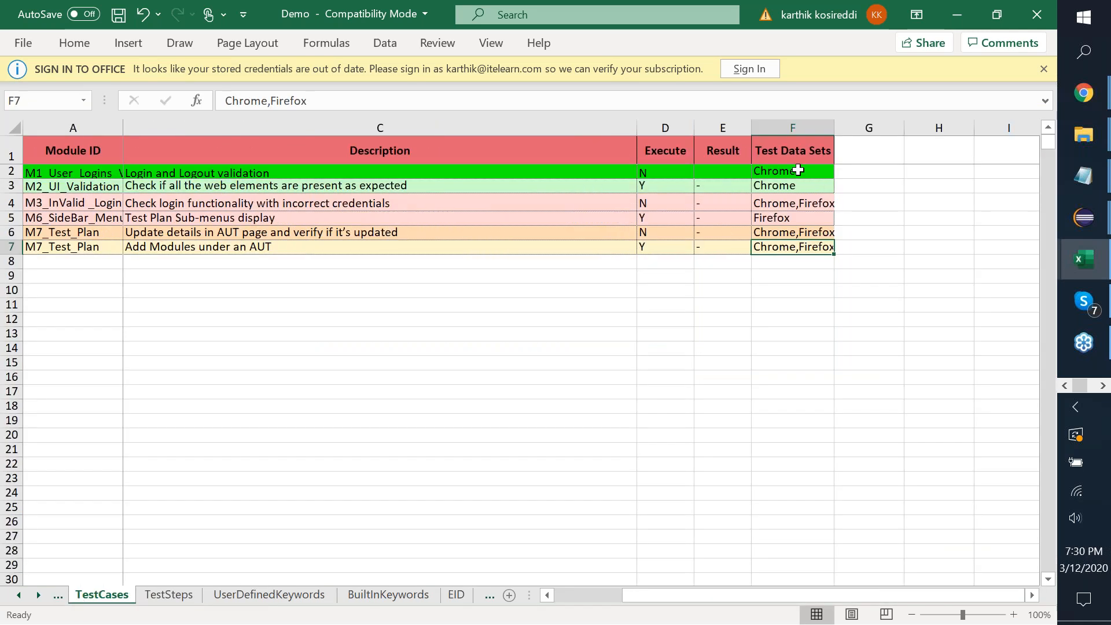
{"action": "left_click", "coordinate": [1034, 18]}
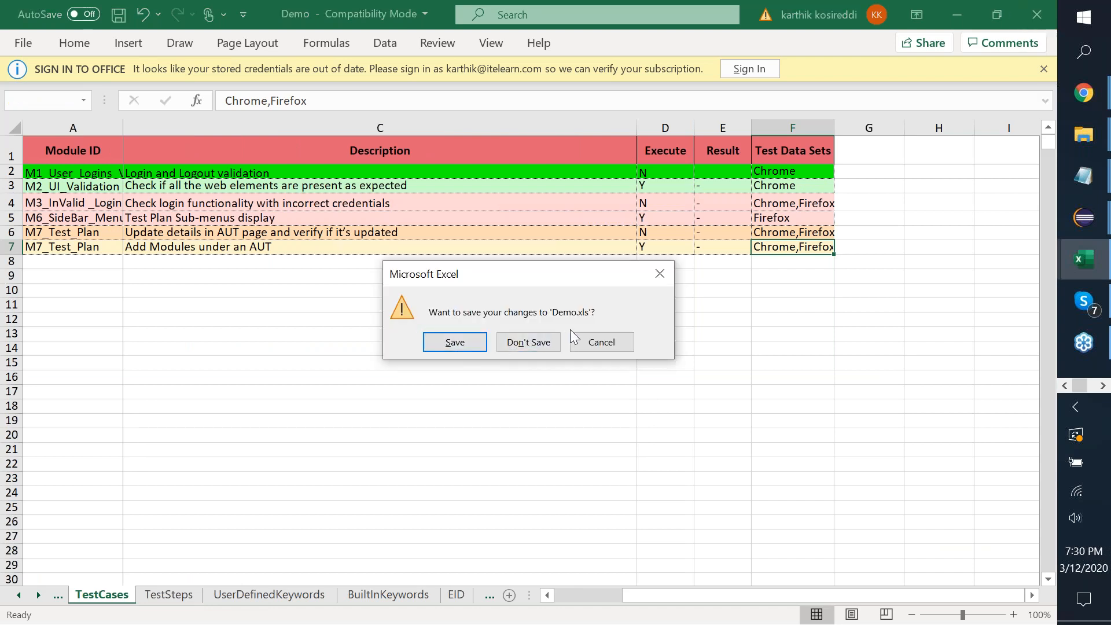
{"action": "left_click", "coordinate": [590, 344]}
Save the workbook under the name Demo2 in the AAXL-v1.4 folder.
{"action": "key", "text": "alt"}
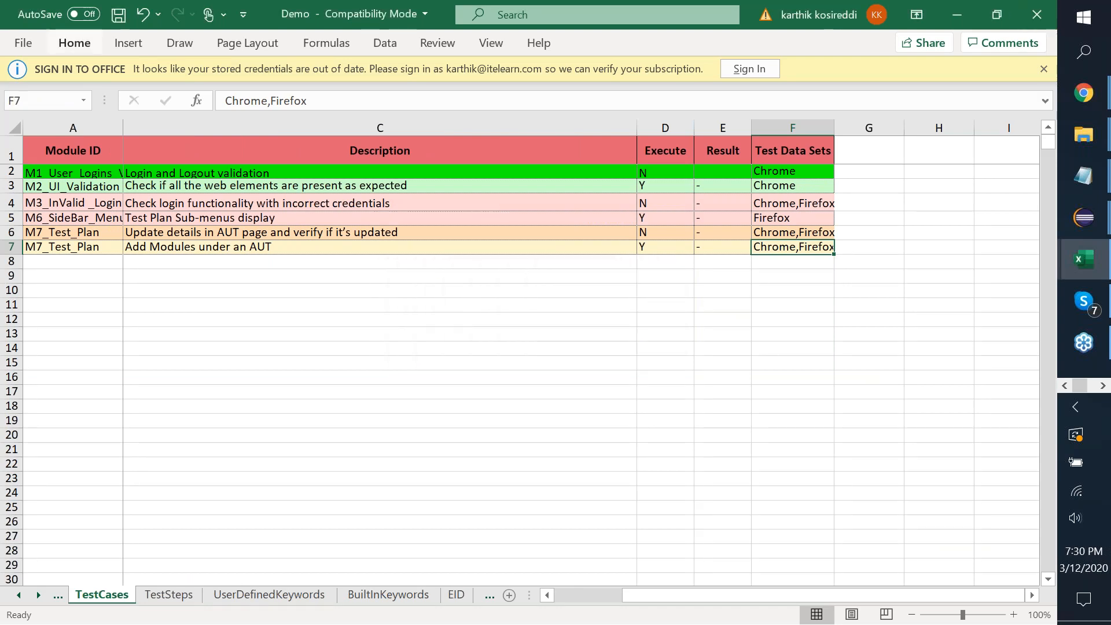
{"action": "key", "text": "f"}
{"action": "key", "text": "a"}
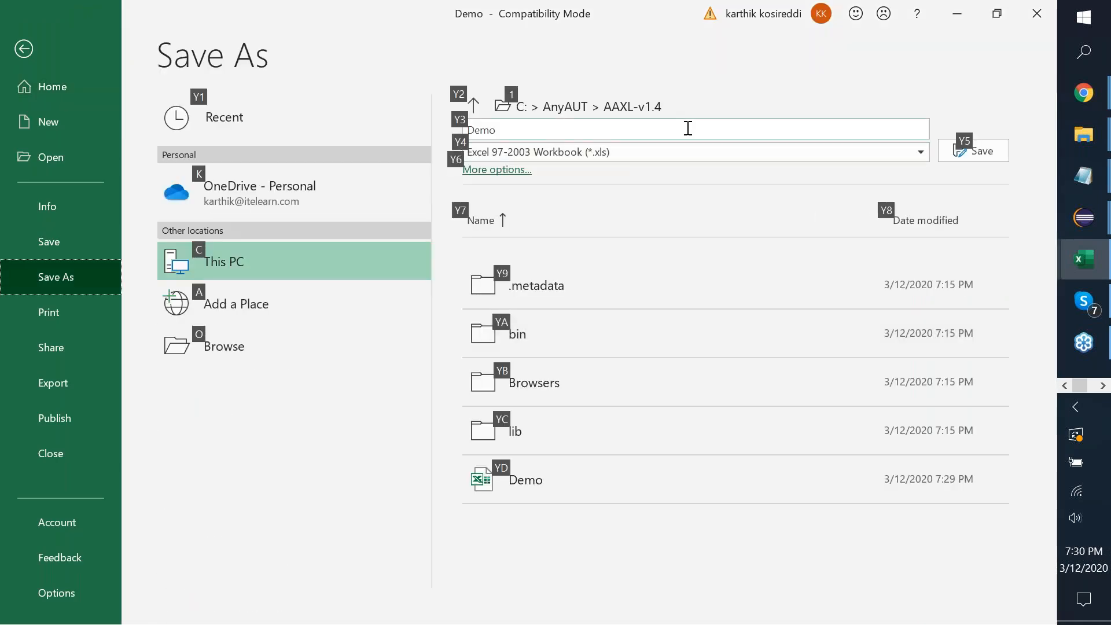
{"action": "left_click", "coordinate": [688, 128]}
{"action": "left_click", "coordinate": [687, 128]}
{"action": "type", "text": "2"}
{"action": "key", "text": "ctrl+a"}
{"action": "key", "text": "Return"}
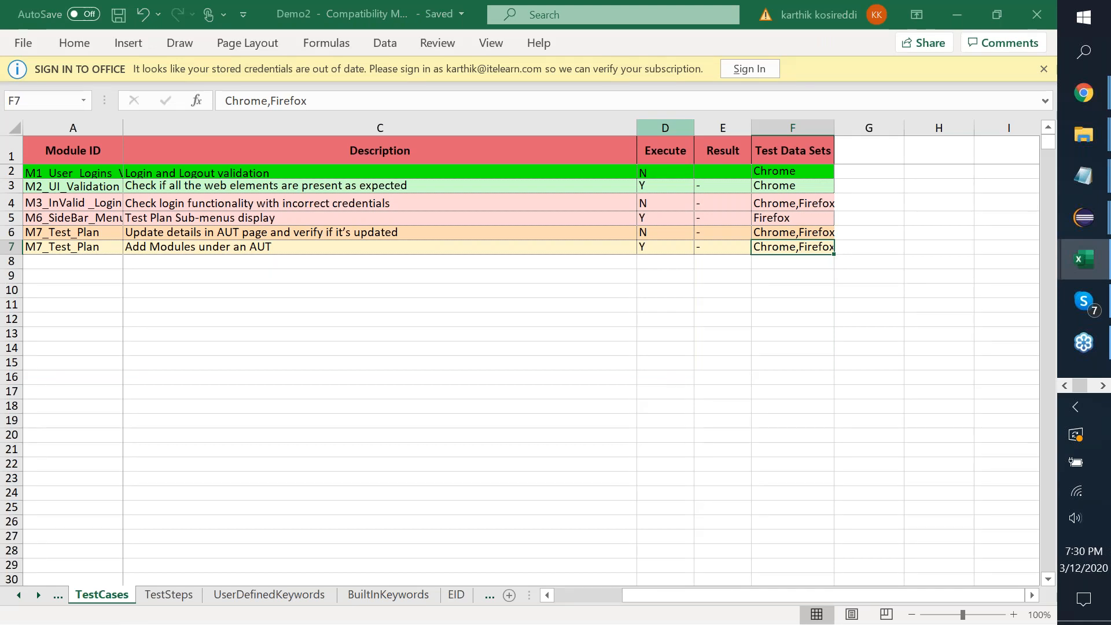
{"action": "key", "text": "alt+Tab"}
Close the old launcher, relaunch aaxl.v1.4, and point its test Excel to C:\AnyAUT\AAXL-v1.4\Demo2.xls.
{"action": "key", "text": "alt+Tab"}
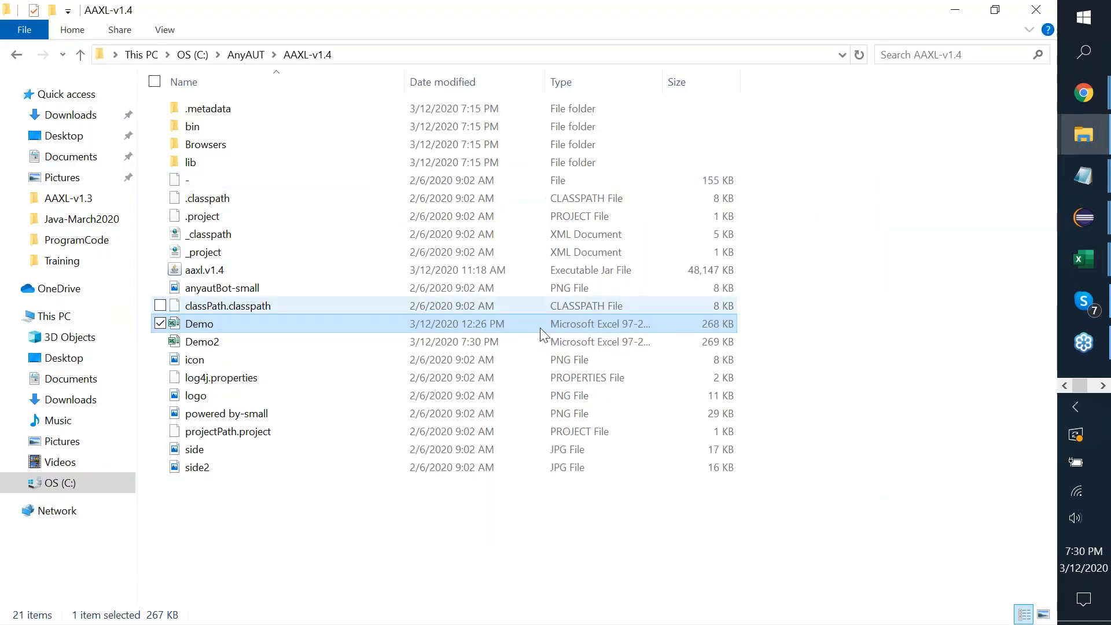
{"action": "key", "text": "alt+Tab"}
{"action": "key", "text": "alt+Tab"}
{"action": "key", "text": "alt+Tab"}
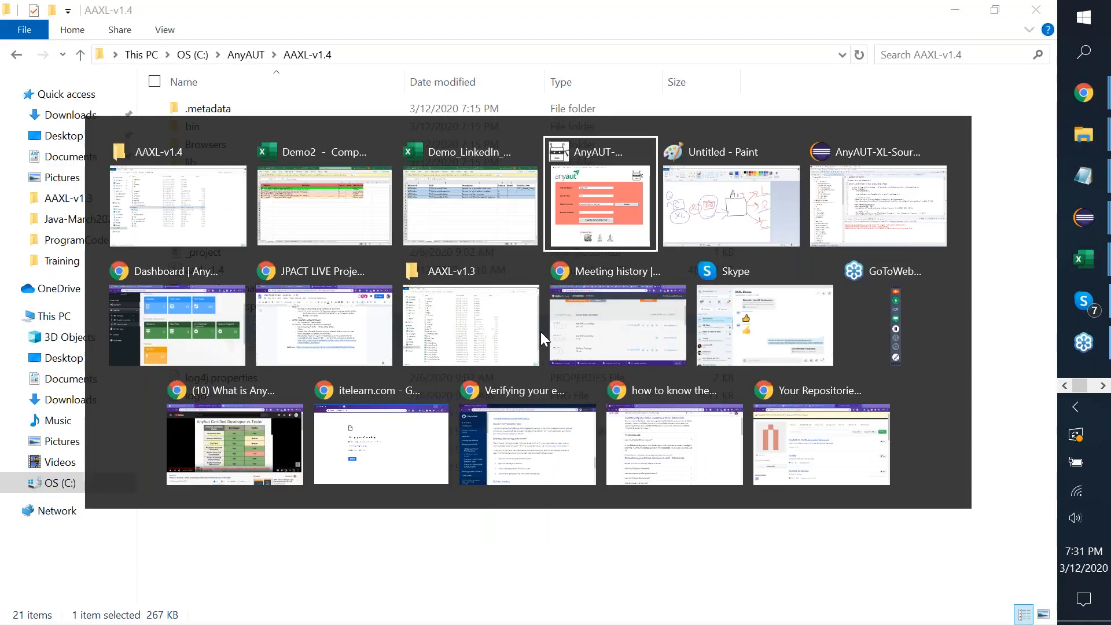
{"action": "left_click", "coordinate": [911, 76]}
{"action": "key", "text": "alt+Tab"}
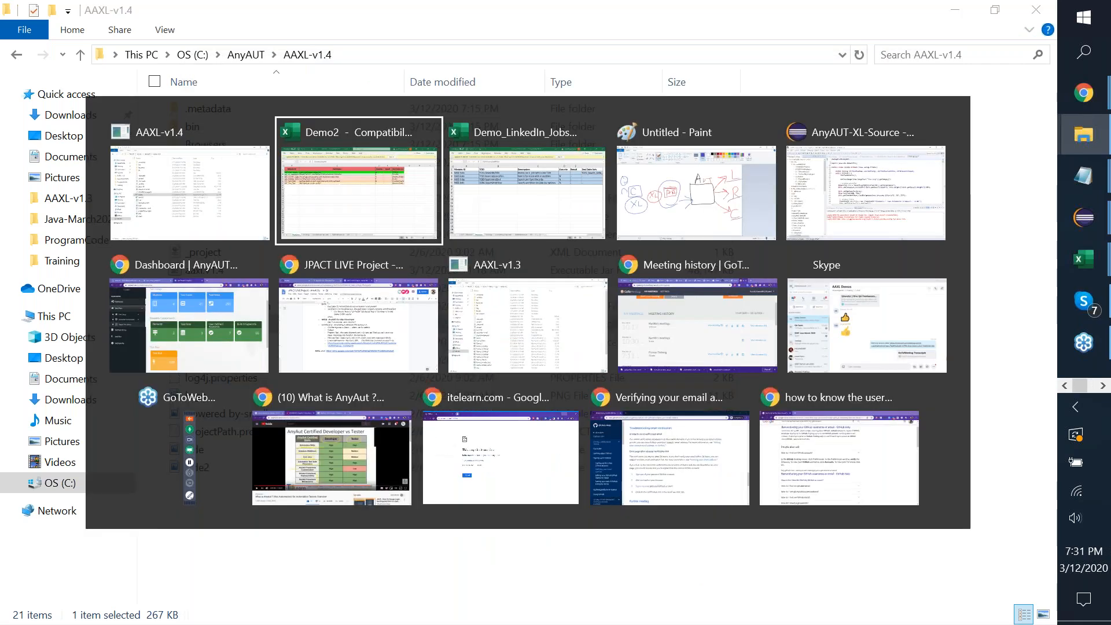
{"action": "left_click", "coordinate": [242, 265]}
{"action": "double_click", "coordinate": [721, 270]}
{"action": "key", "text": "Left"}
{"action": "key", "text": "Left"}
{"action": "key", "text": "Left"}
{"action": "key", "text": "Left"}
{"action": "type", "text": "2"}
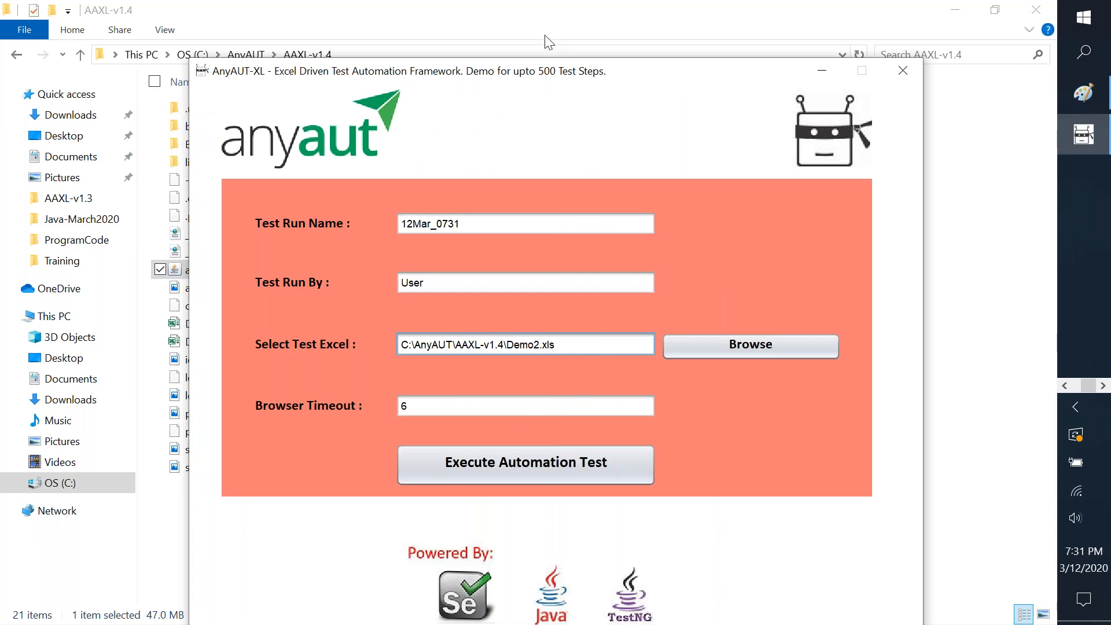
{"action": "left_click_drag", "start_coordinate": [537, 68], "coordinate": [733, 51]}
Start the automation test run and let it finish, so test-output updates at 7:34 PM.
{"action": "left_click", "coordinate": [800, 459]}
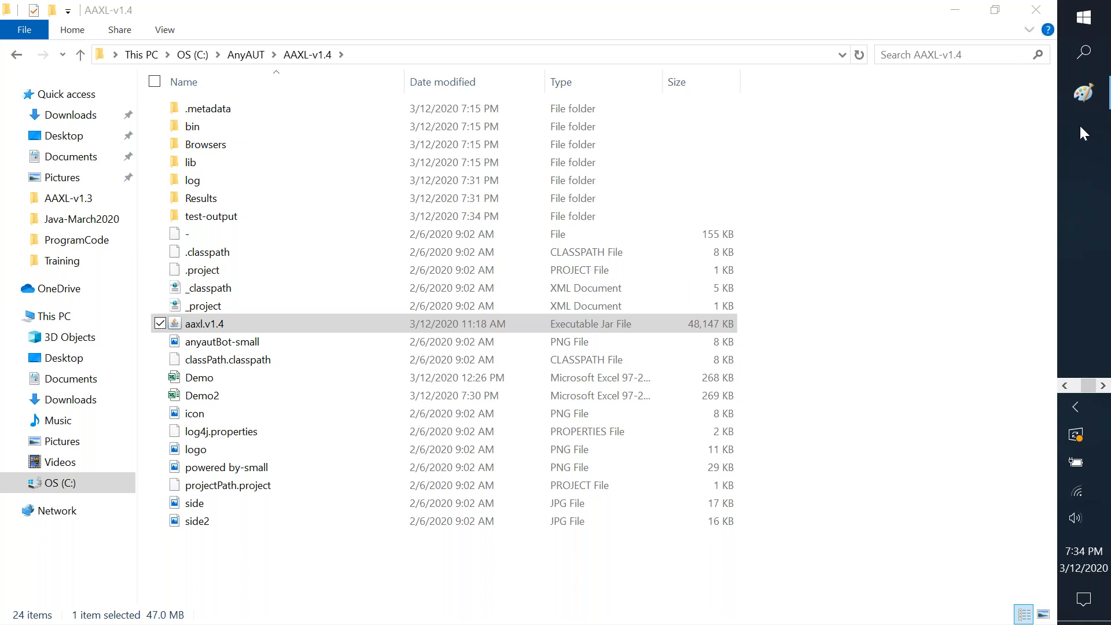
Look into Results, go back to AAXL-v1.4, and close the AnyAUT-XL launcher.
{"action": "left_click", "coordinate": [1063, 386]}
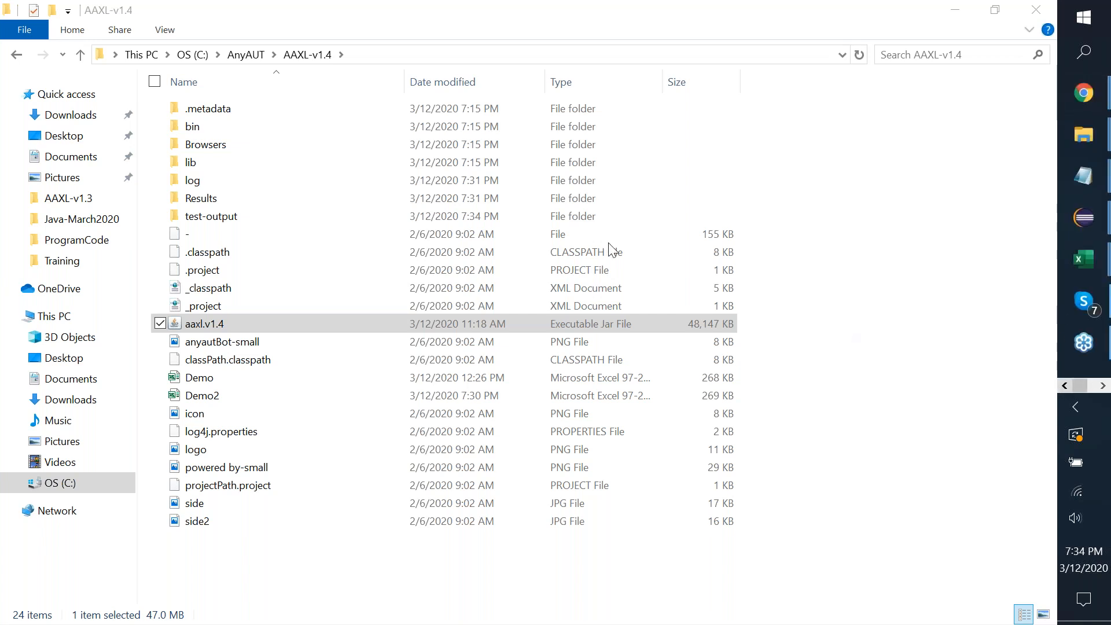
{"action": "double_click", "coordinate": [363, 201]}
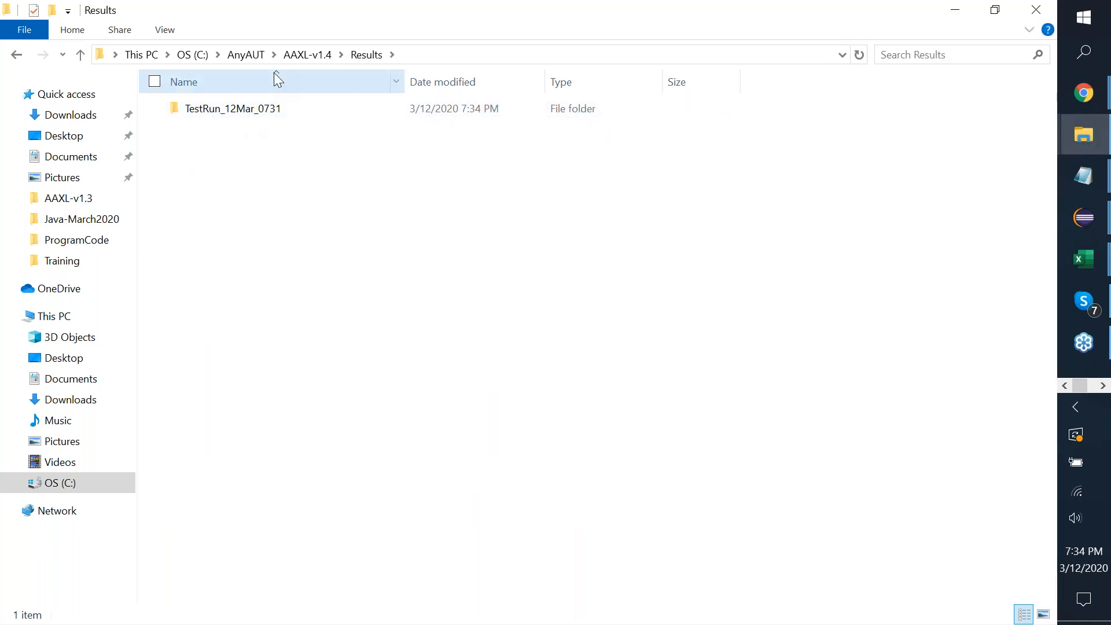
{"action": "left_click", "coordinate": [301, 55]}
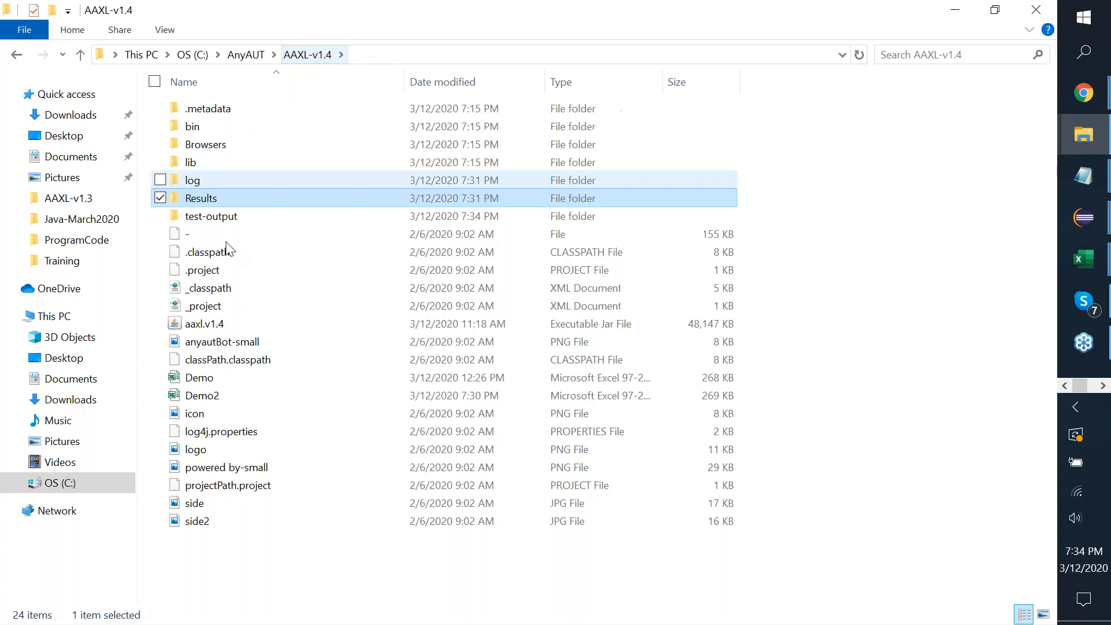
{"action": "left_click", "coordinate": [243, 322]}
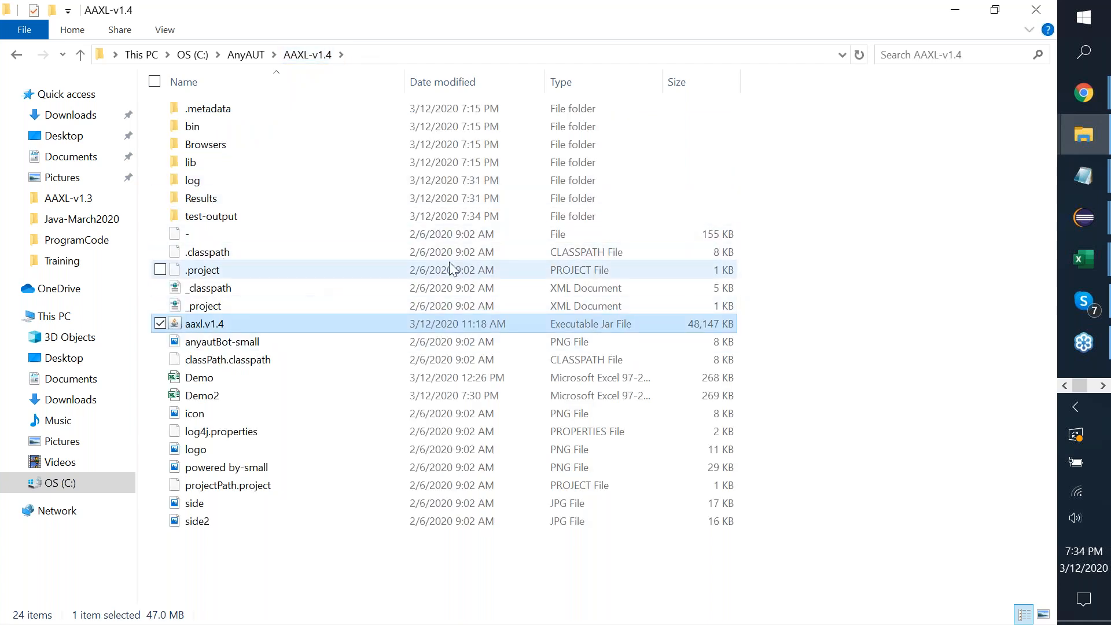
{"action": "left_click", "coordinate": [476, 233]}
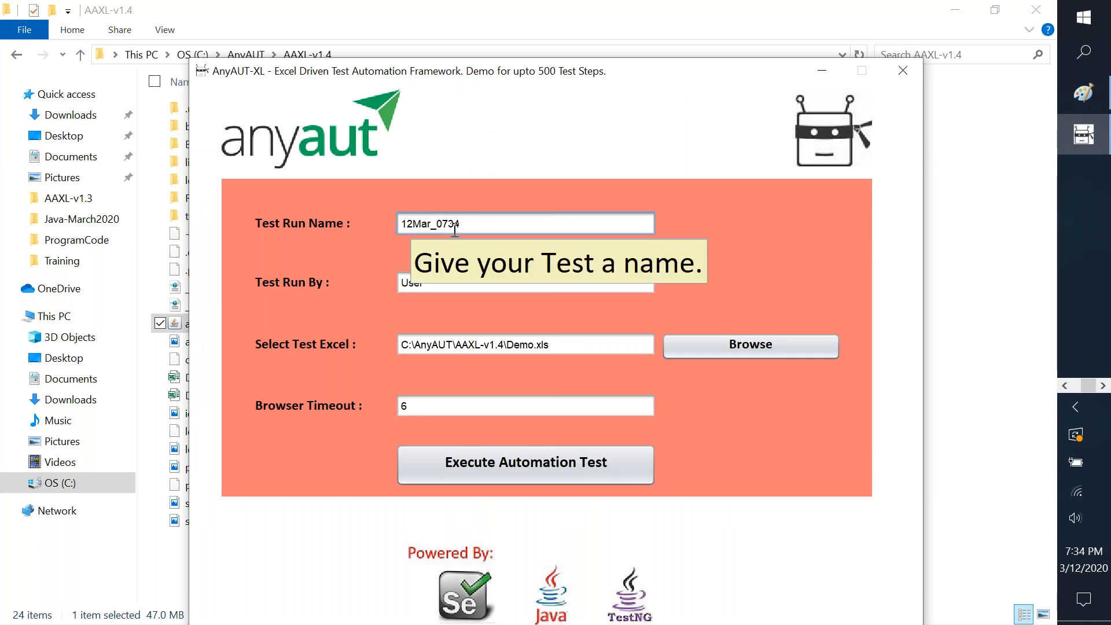
{"action": "left_click", "coordinate": [902, 72]}
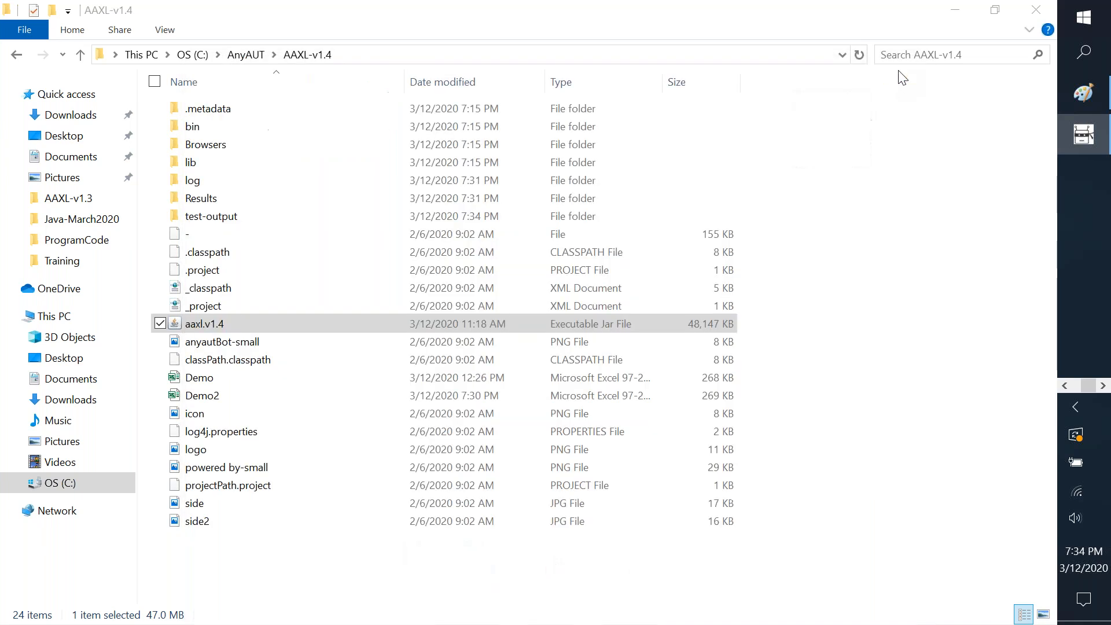
Open Results\TestRun_12Mar_0731 and select the Report file.
{"action": "double_click", "coordinate": [302, 198]}
{"action": "key", "text": "Down"}
{"action": "key", "text": "Return"}
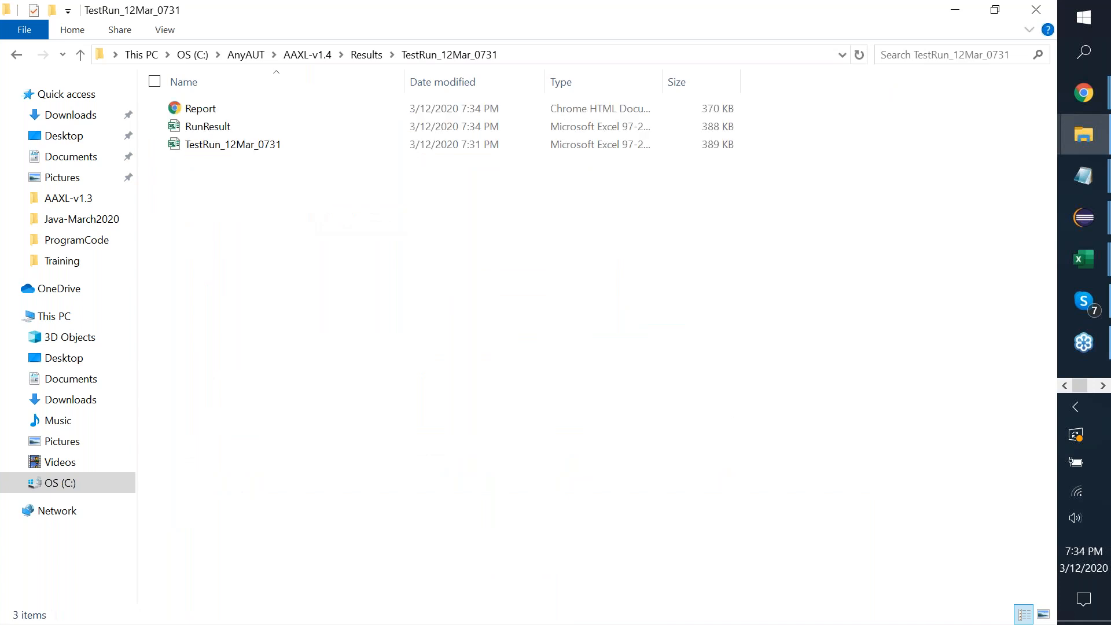
{"action": "key", "text": "Down"}
{"action": "key", "text": "Up"}
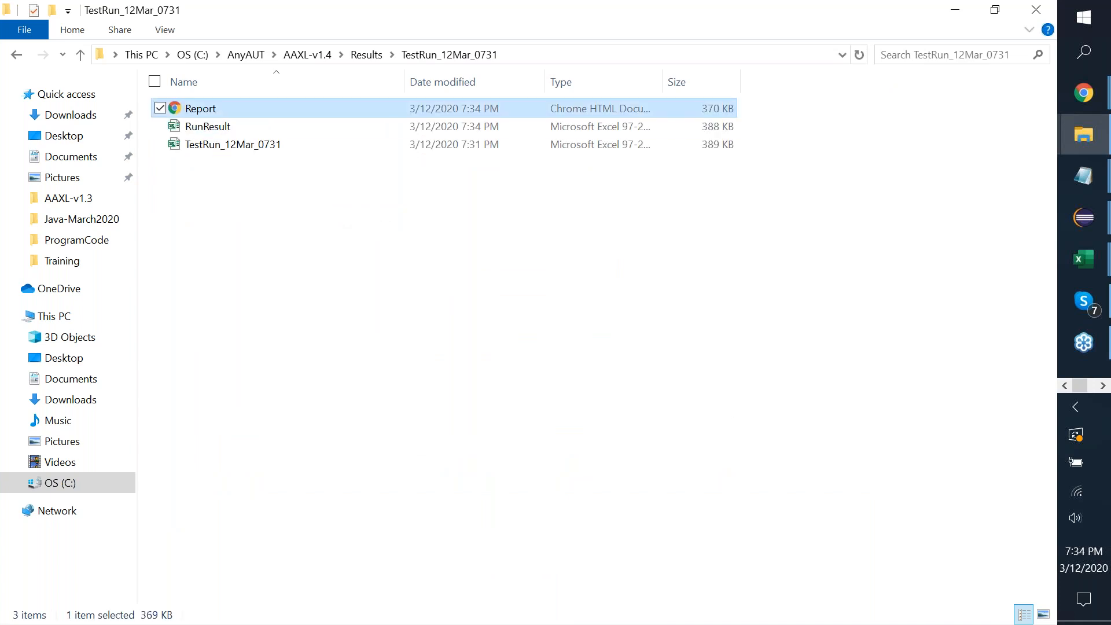
Open the Report in the browser and expand step #-10's details.
{"action": "key", "text": "Return"}
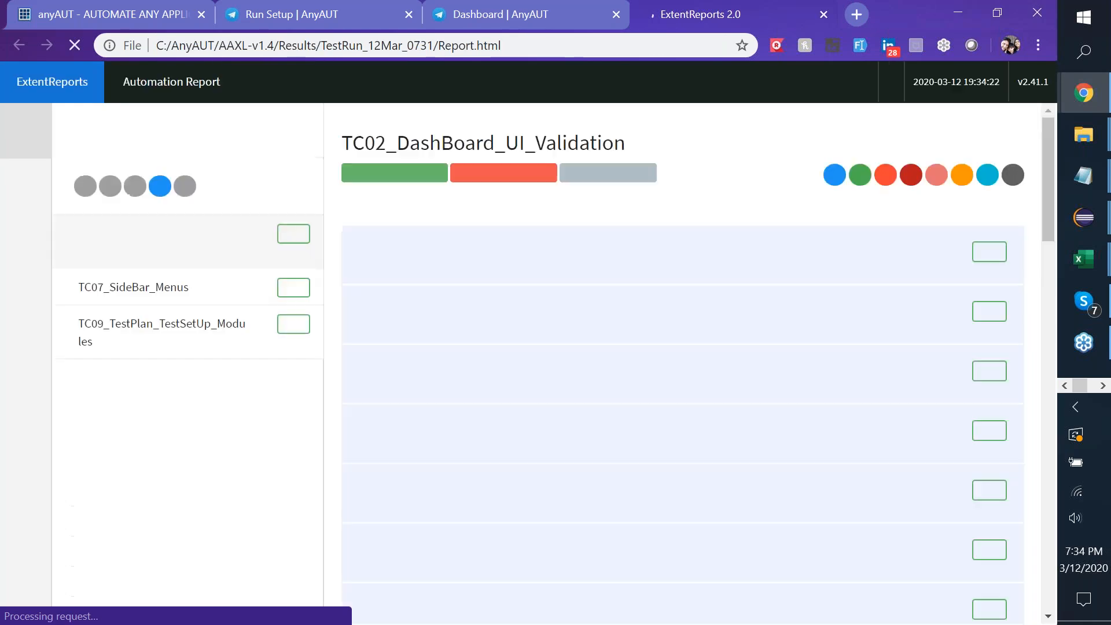
{"action": "scroll", "coordinate": [494, 321], "scroll_direction": "down", "scroll_amount": 8}
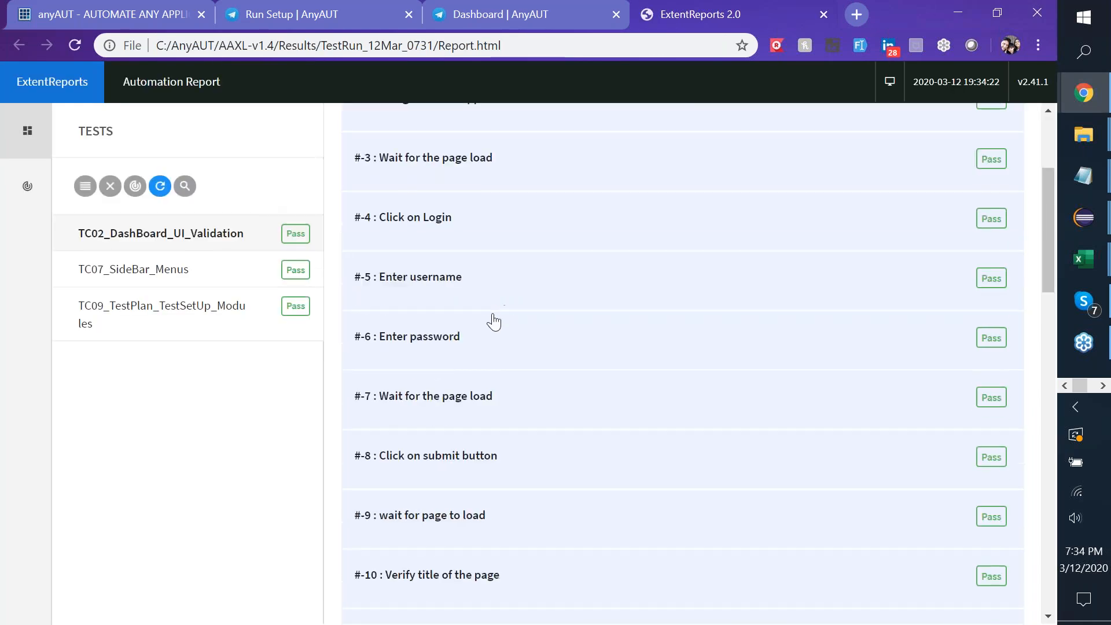
{"action": "left_click", "coordinate": [494, 322]}
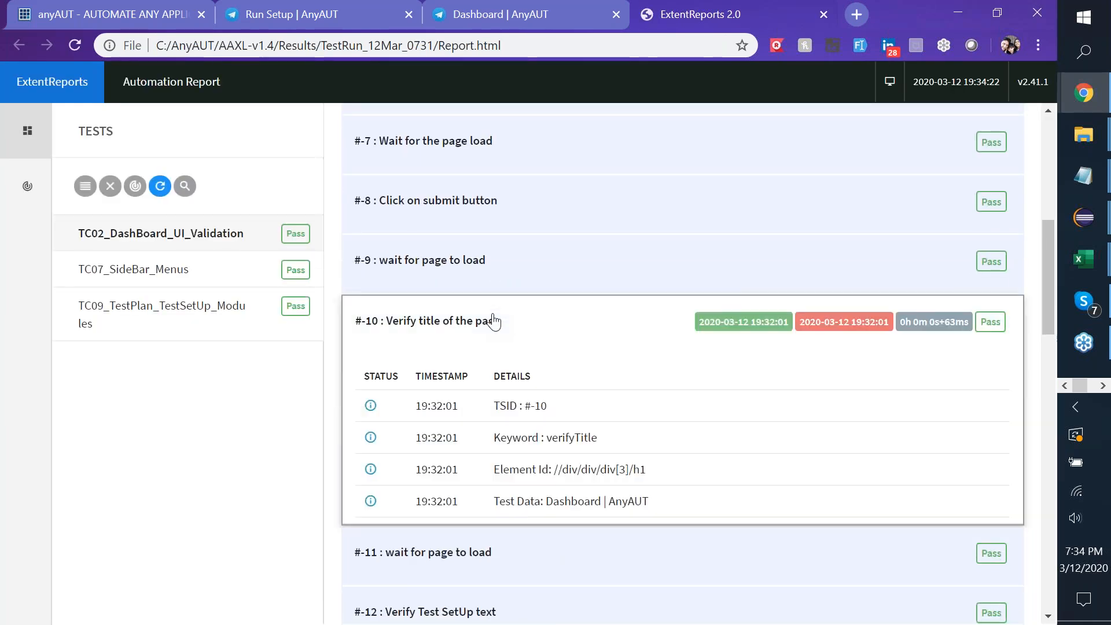
Show the report dashboard: 106 tests and 636 steps, 100% passed.
{"action": "left_click", "coordinate": [15, 197]}
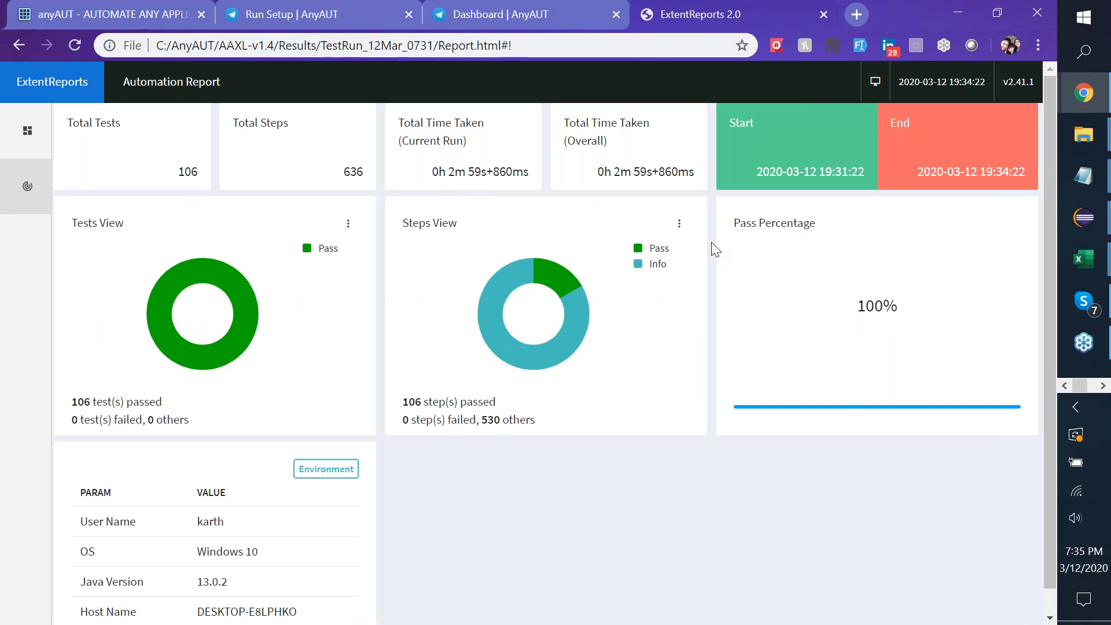
{"action": "scroll", "coordinate": [250, 556], "scroll_direction": "down", "scroll_amount": 1}
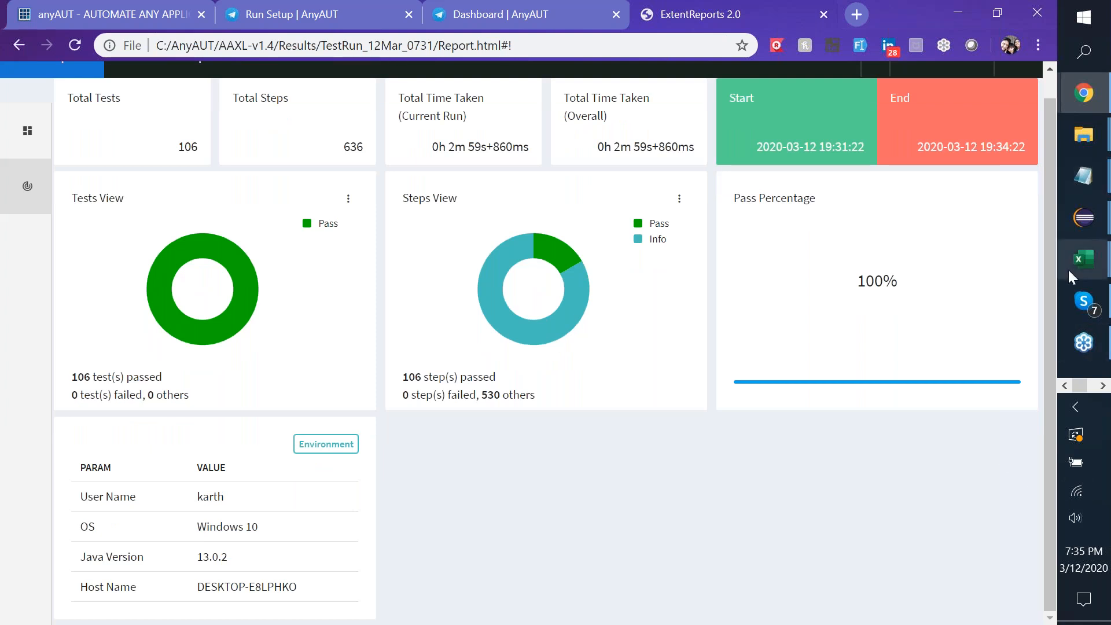
{"action": "mouse_move", "coordinate": [1086, 268]}
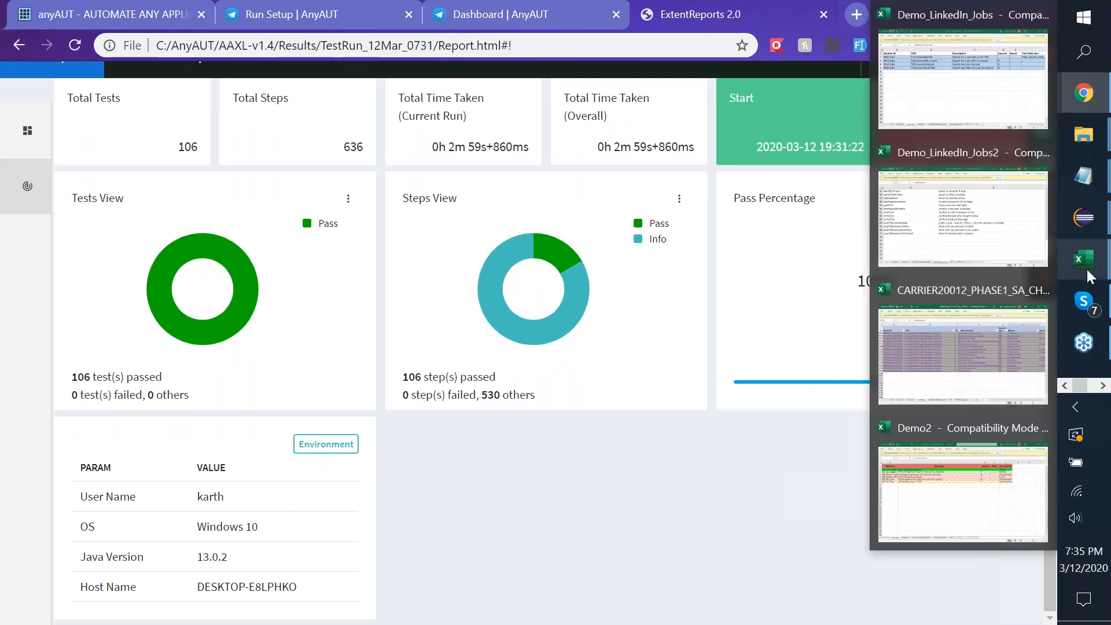
In Demo2's TestCases sheet, set the M6_SideBar_Menus Execute flag in D5 to N.
{"action": "left_click", "coordinate": [987, 474]}
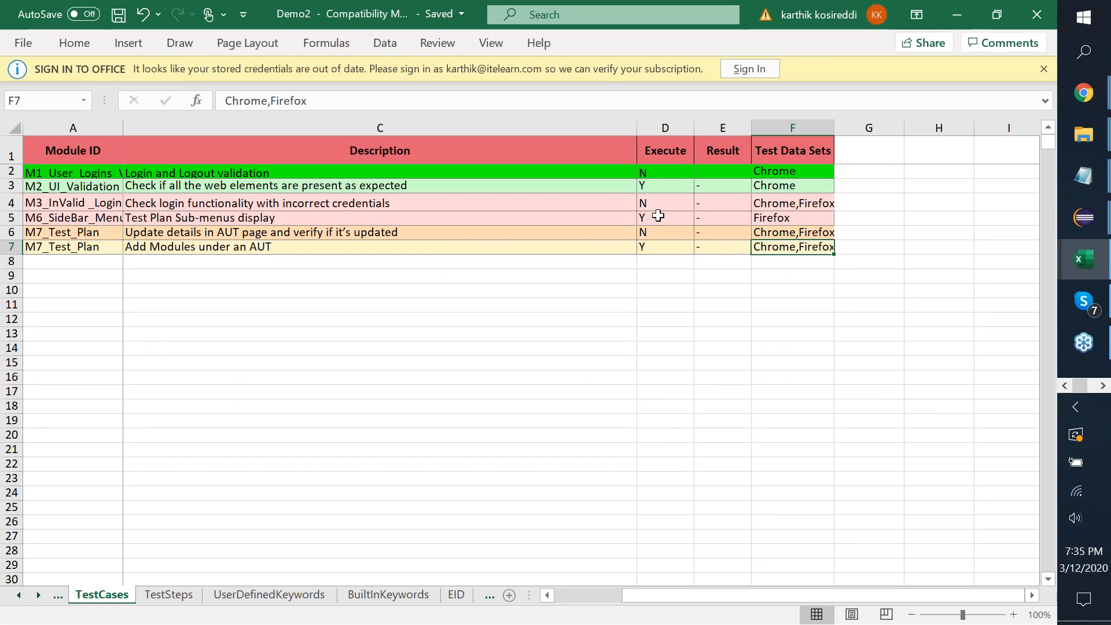
{"action": "left_click", "coordinate": [658, 216]}
{"action": "type", "text": "N"}
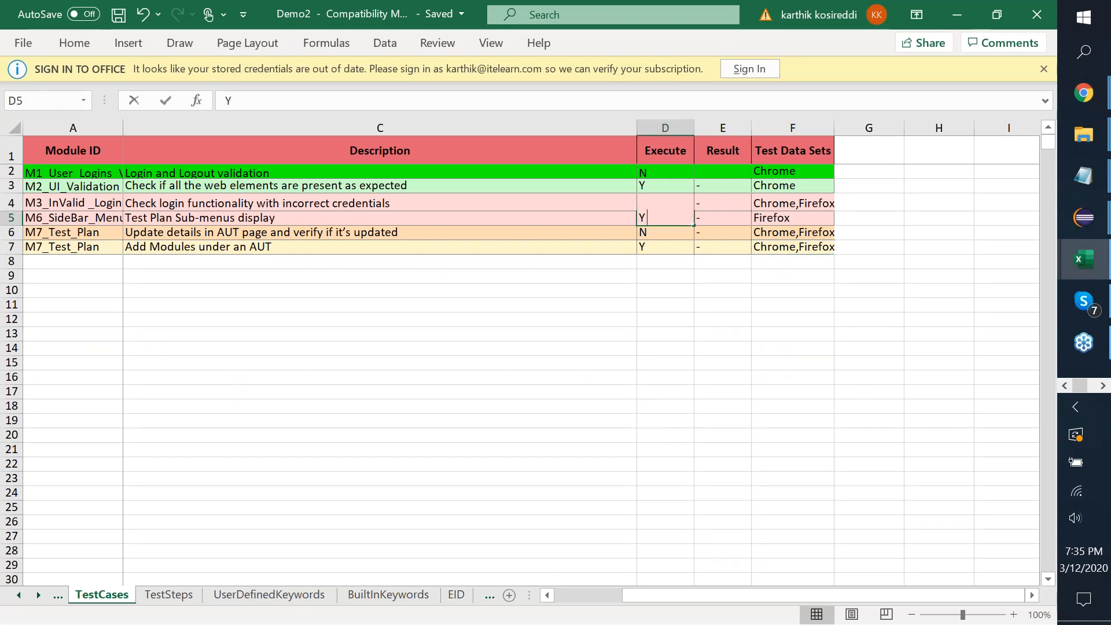
{"action": "key", "text": "Return"}
{"action": "key", "text": "Up"}
{"action": "key", "text": "Up"}
{"action": "key", "text": "Up"}
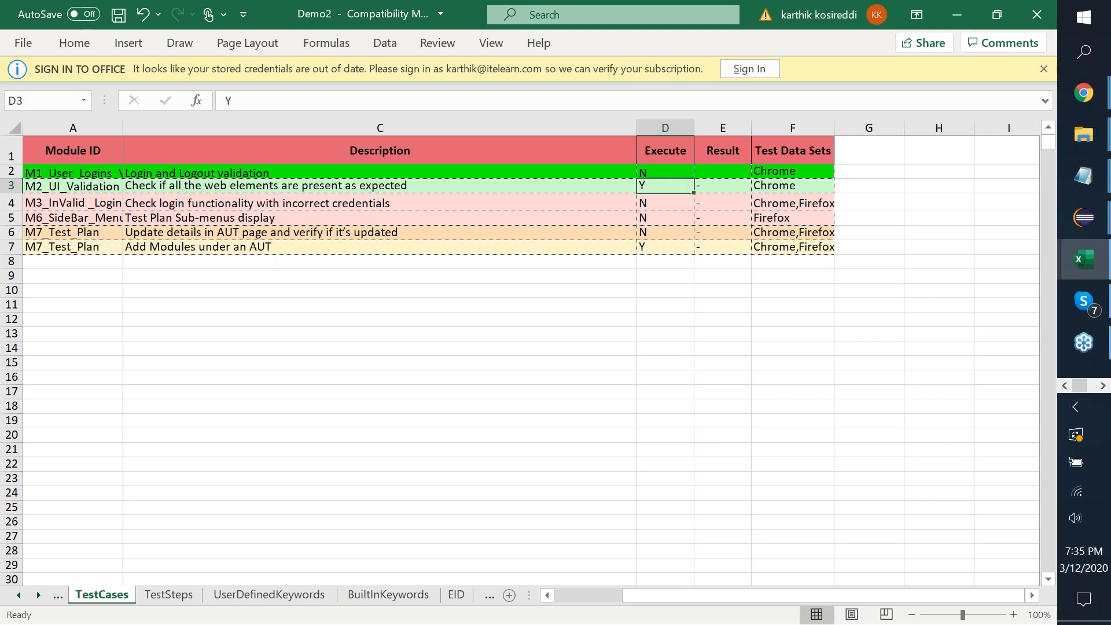
{"action": "key", "text": "Down"}
{"action": "key", "text": "Down"}
{"action": "key", "text": "Down"}
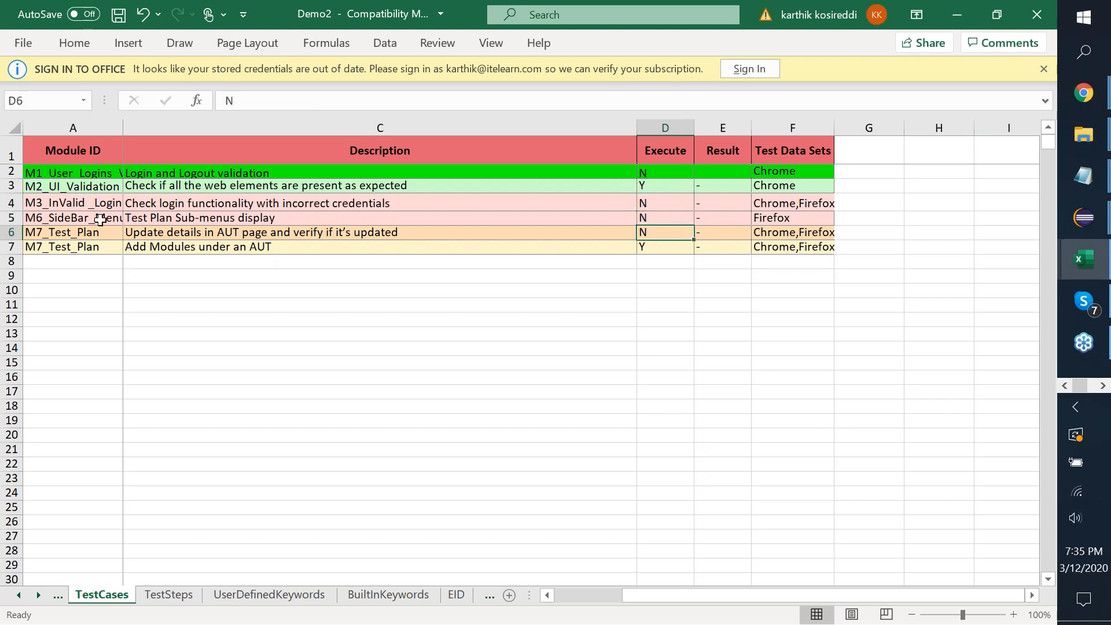
Check row 3's M2_UI_Validation module and TCID cells, then go to TestSteps.
{"action": "left_click", "coordinate": [94, 186]}
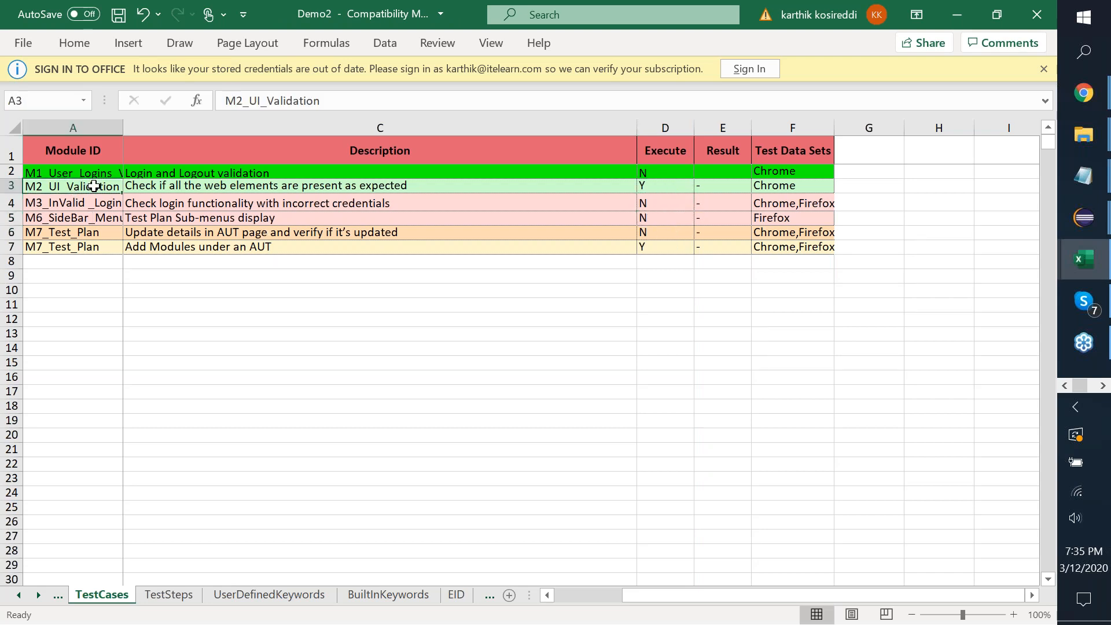
{"action": "key", "text": "Right"}
{"action": "key", "text": "Right"}
{"action": "left_click", "coordinate": [93, 186]}
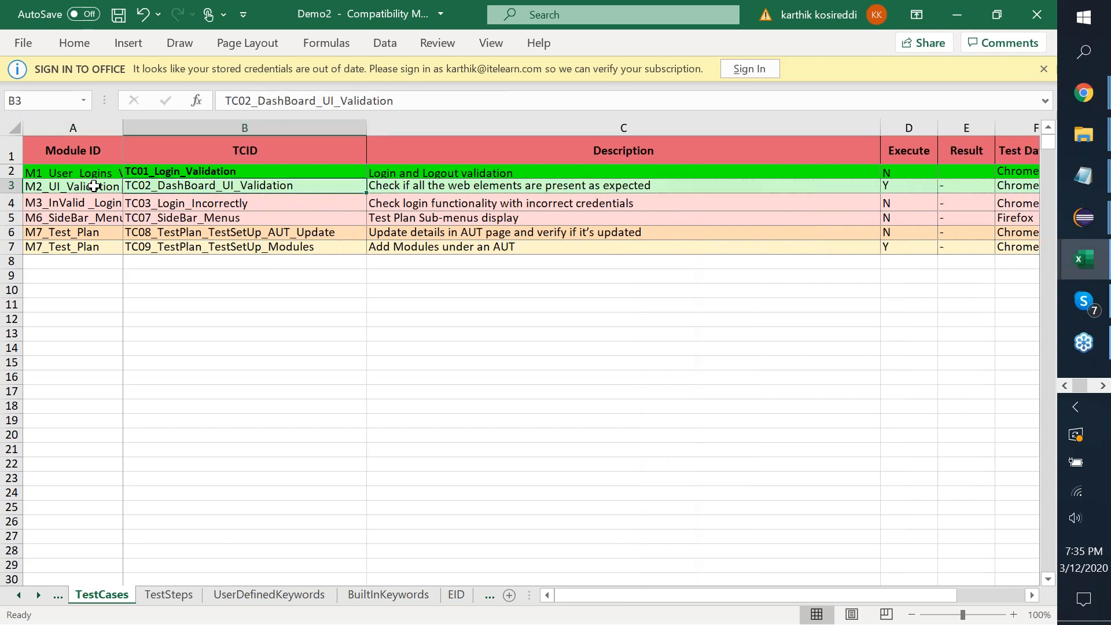
{"action": "key", "text": "Right"}
{"action": "left_click", "coordinate": [176, 600]}
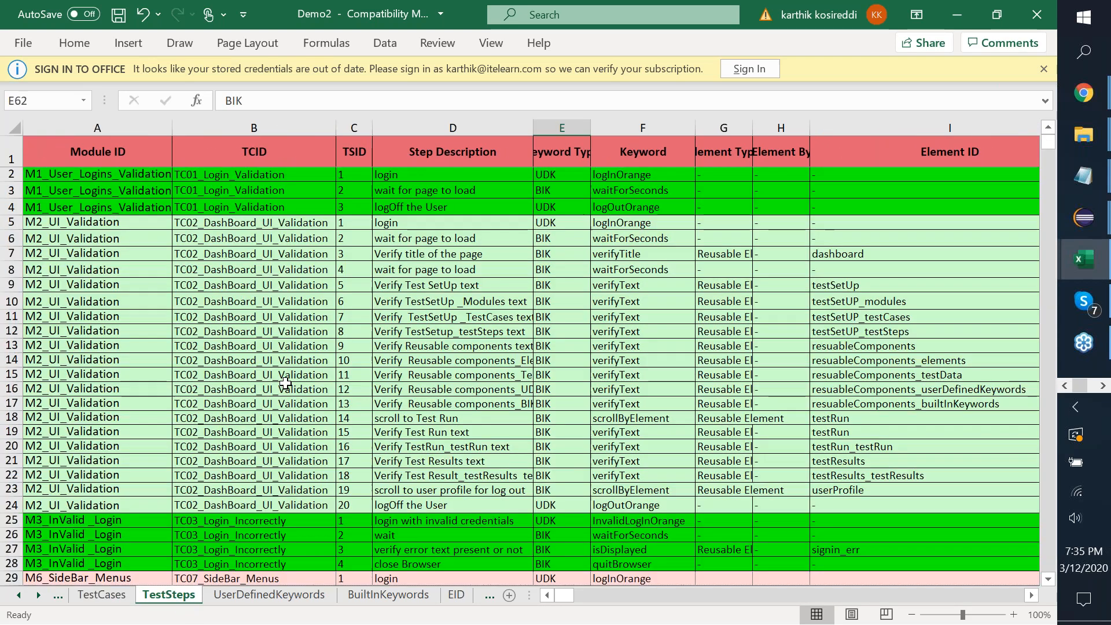
Review TC02's row 10 step: TSID, keyword, element type, test data and Output flag.
{"action": "left_click", "coordinate": [291, 299]}
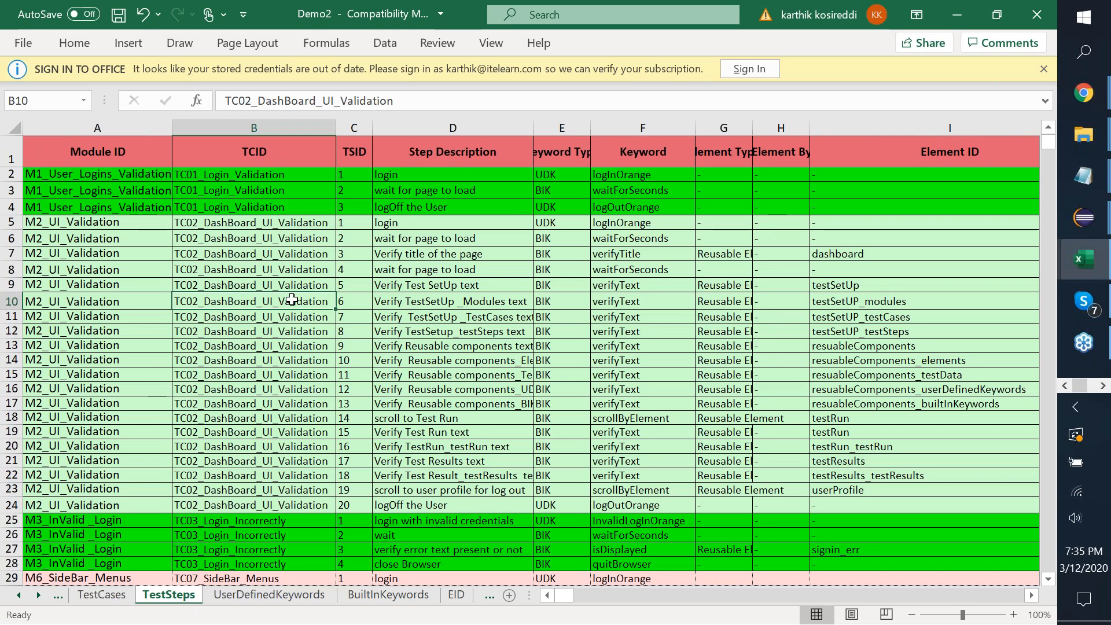
{"action": "key", "text": "Right"}
{"action": "key", "text": "Right"}
{"action": "key", "text": "Right"}
{"action": "key", "text": "Right"}
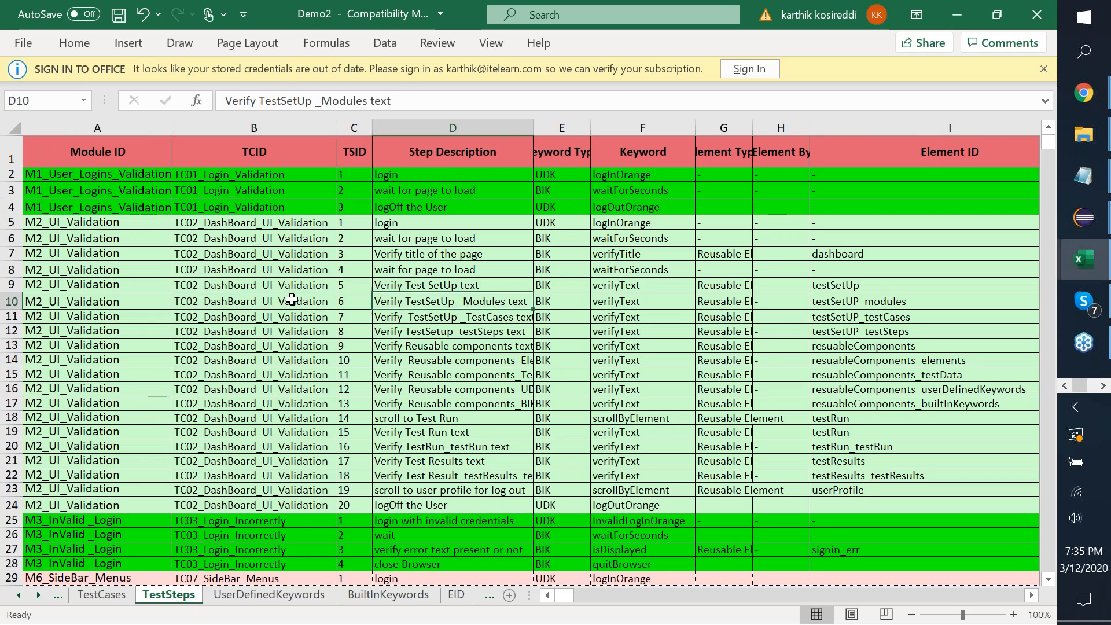
{"action": "key", "text": "Right"}
{"action": "key", "text": "Left"}
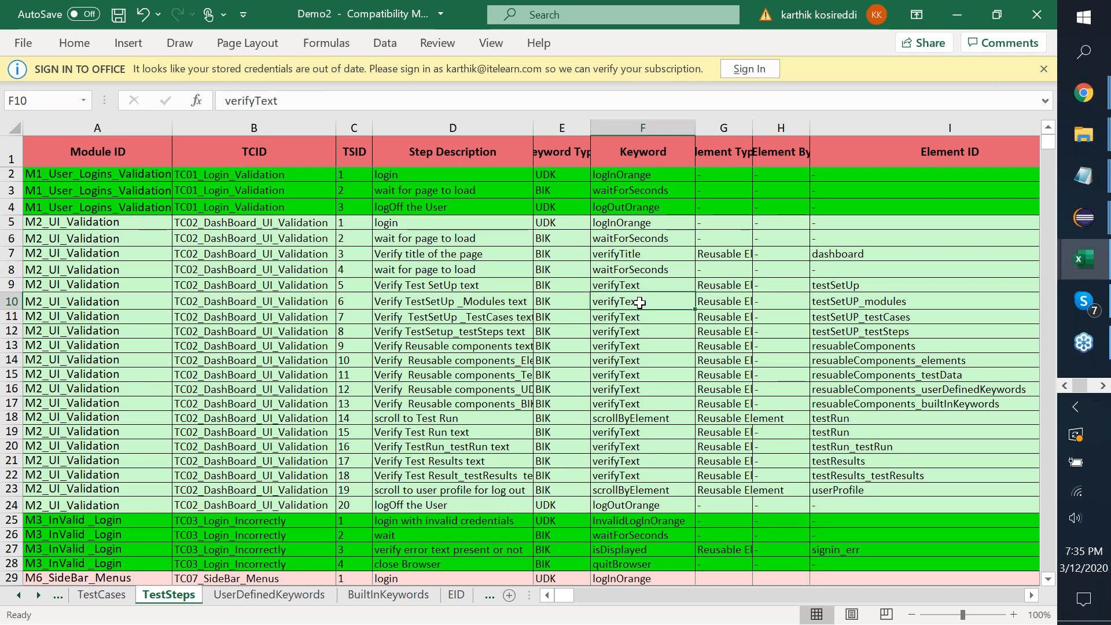
{"action": "key", "text": "Right"}
{"action": "key", "text": "Right"}
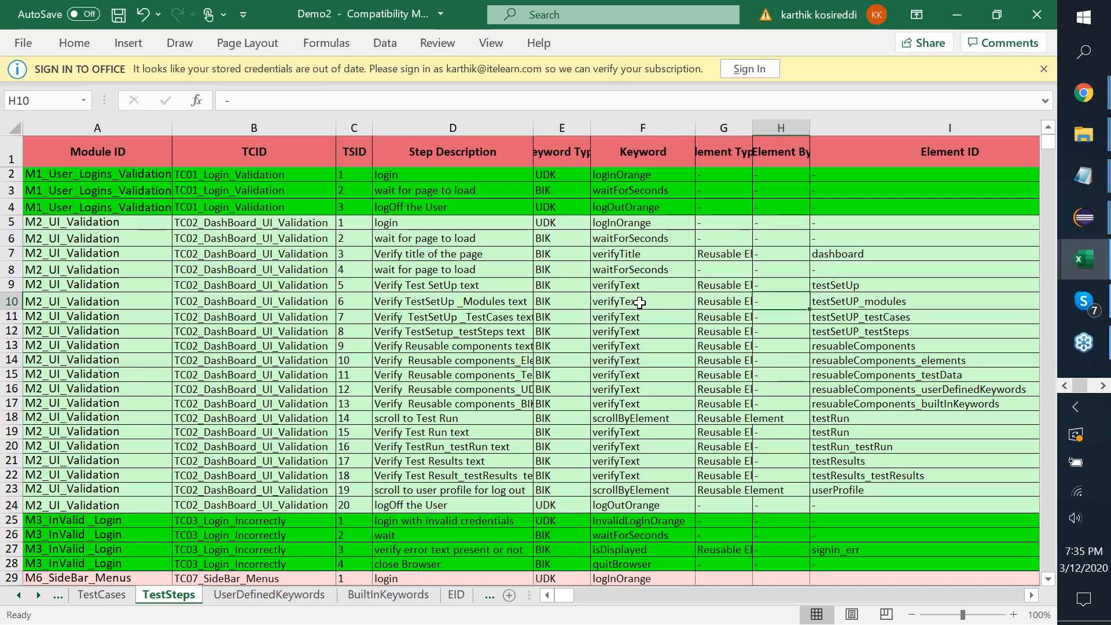
{"action": "key", "text": "Right"}
{"action": "key", "text": "Right"}
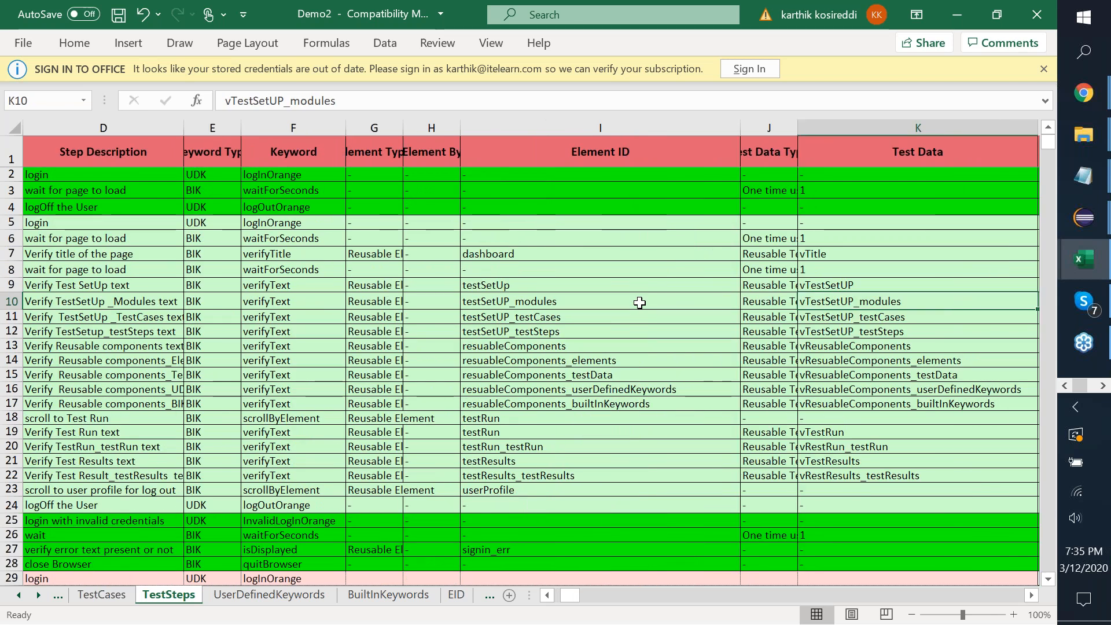
{"action": "key", "text": "Right"}
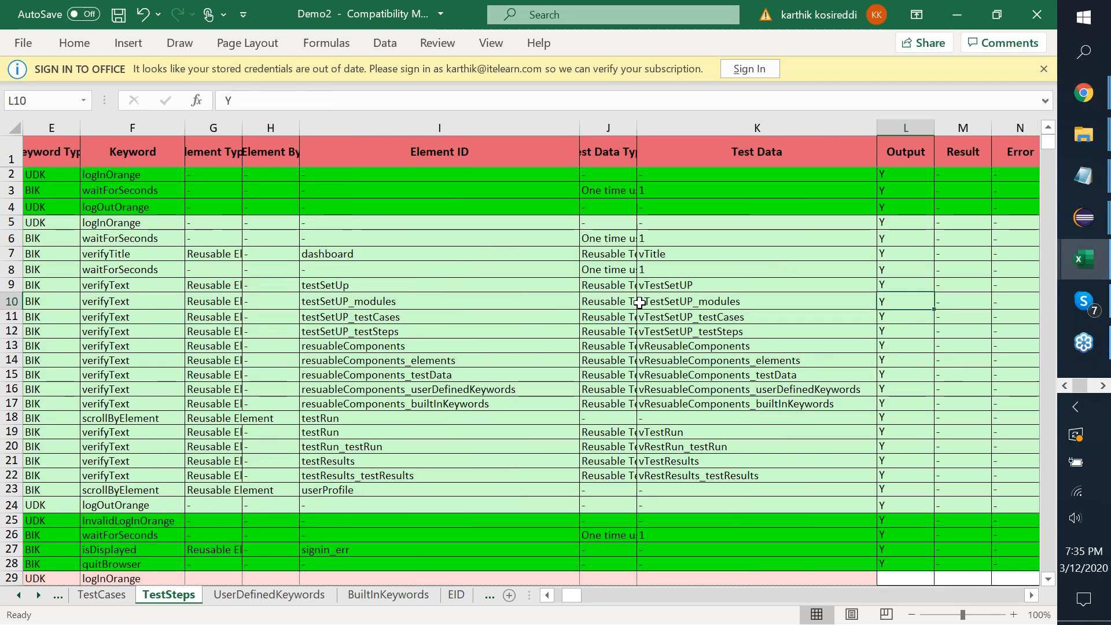
{"action": "key", "text": "Left"}
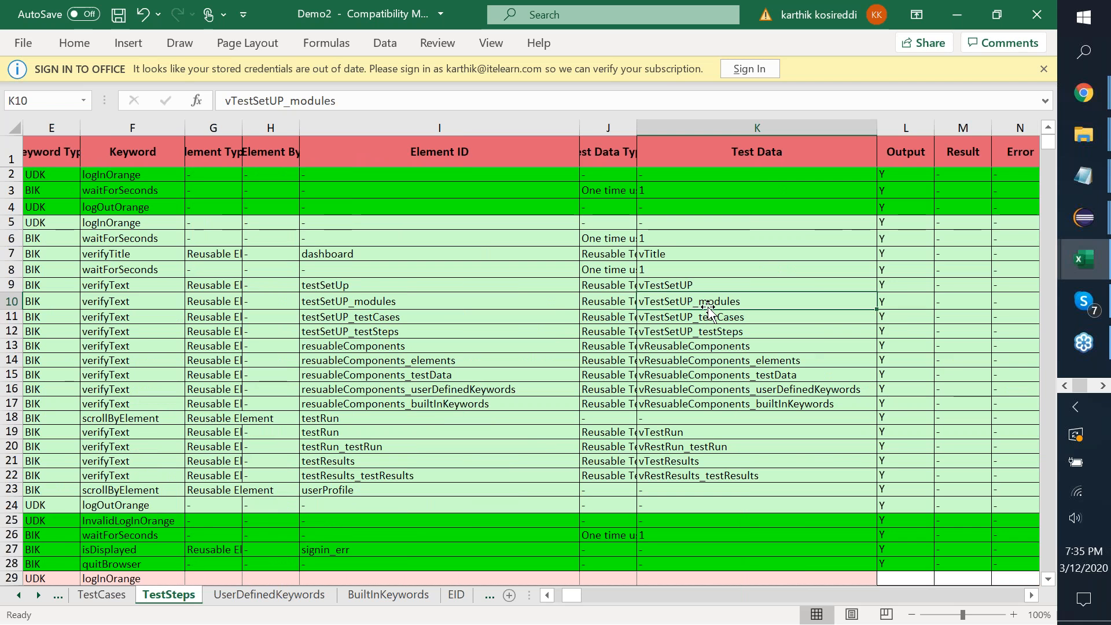
{"action": "left_click", "coordinate": [491, 597]}
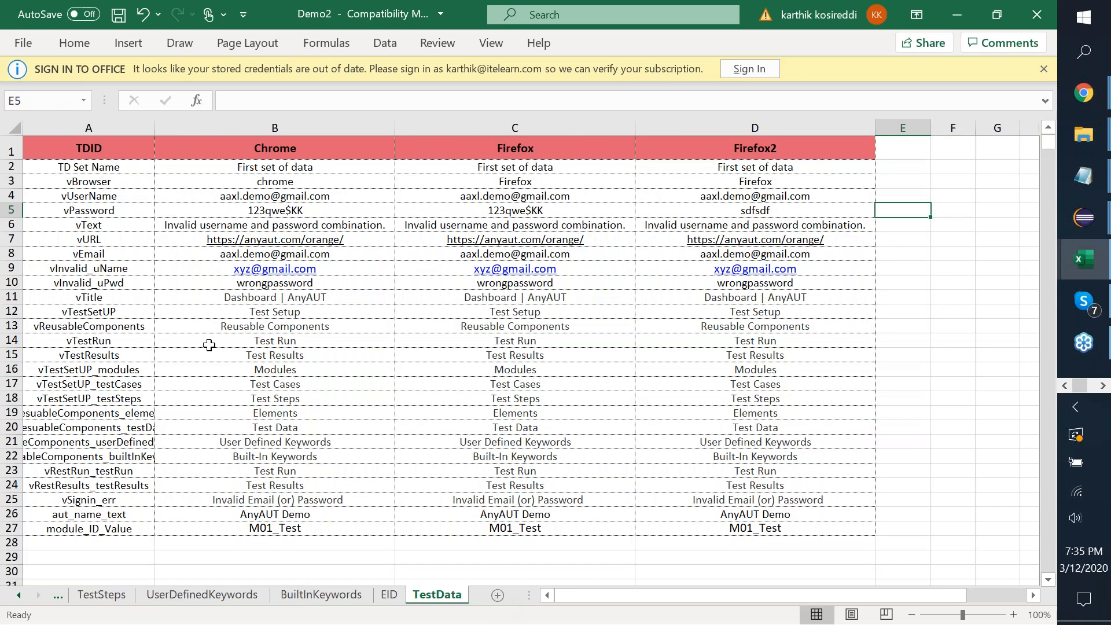
Change B16's Chrome vTestSetUP_modules value from Modules to 'New Modules' and copy it.
{"action": "left_click", "coordinate": [110, 370]}
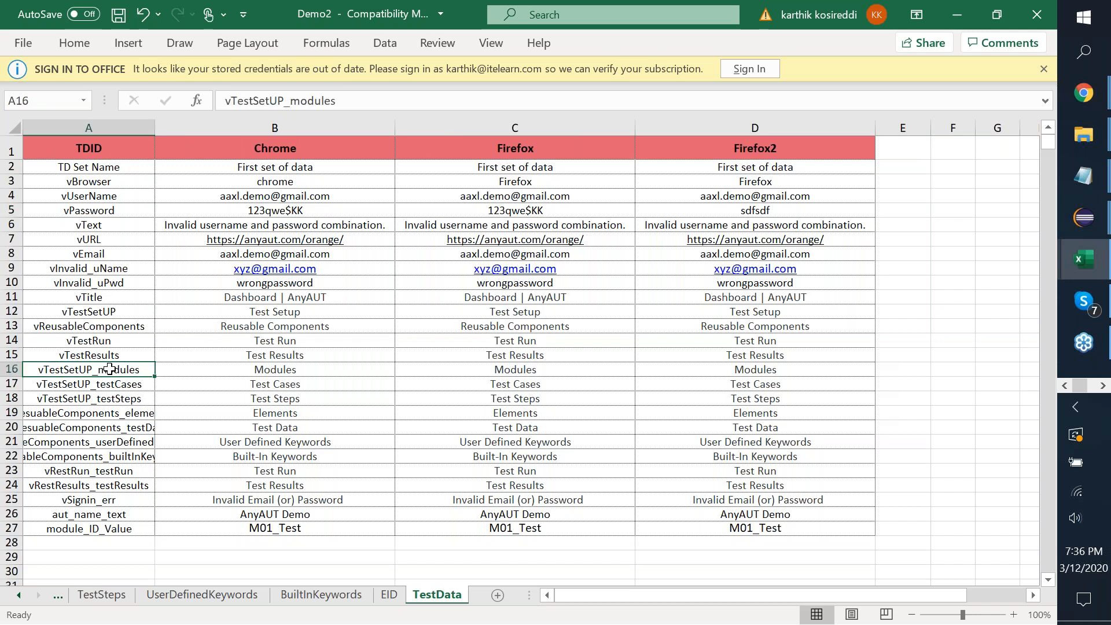
{"action": "left_click", "coordinate": [365, 368]}
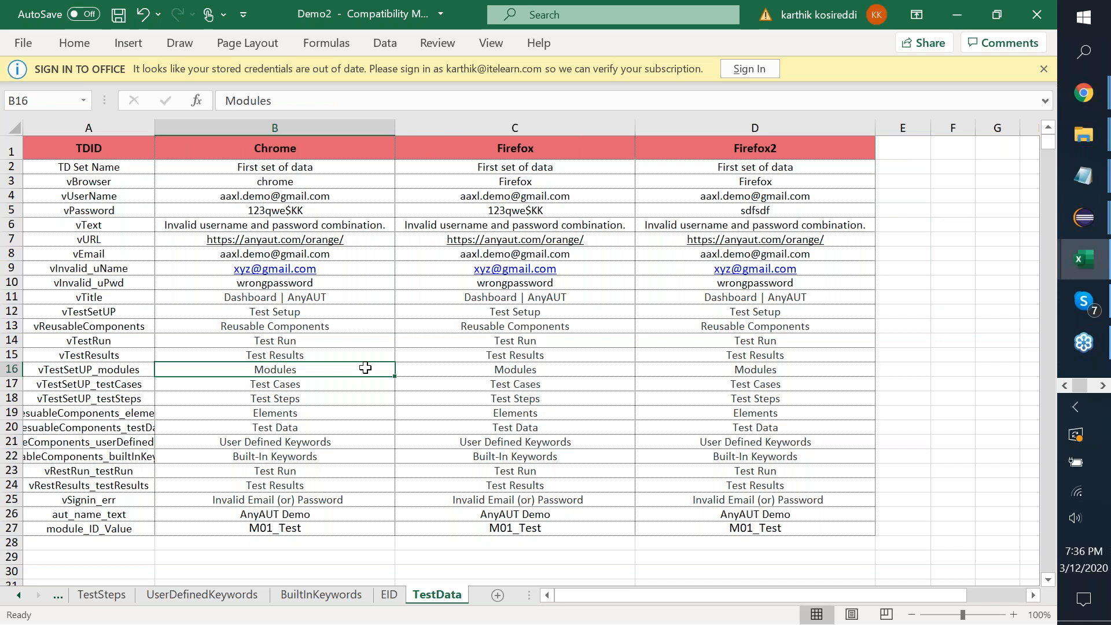
{"action": "double_click", "coordinate": [365, 368]}
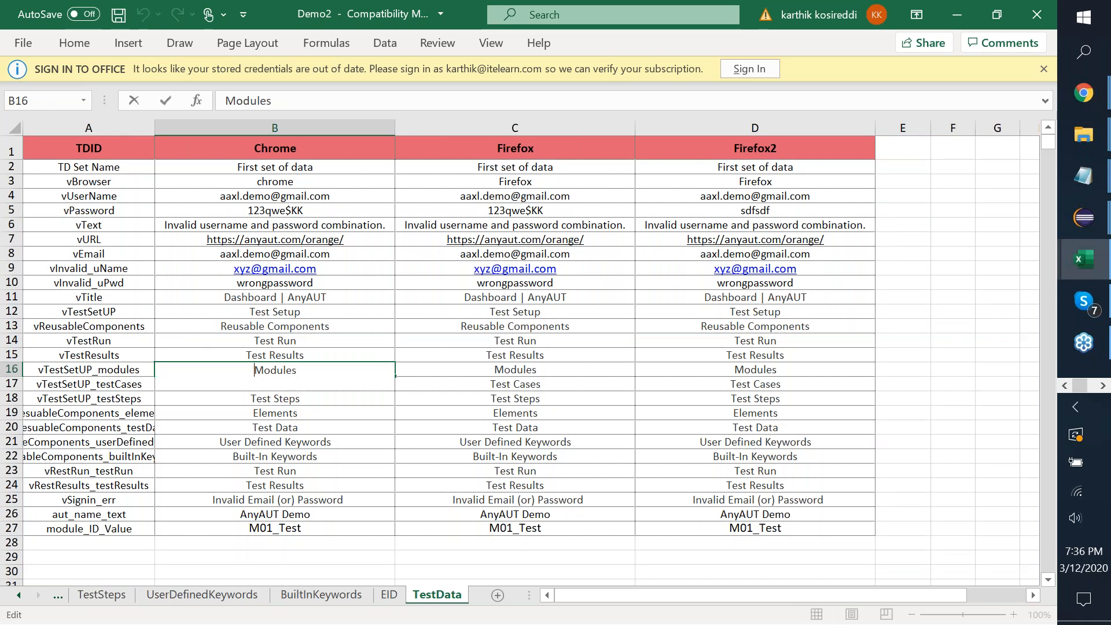
{"action": "type", "text": "New"}
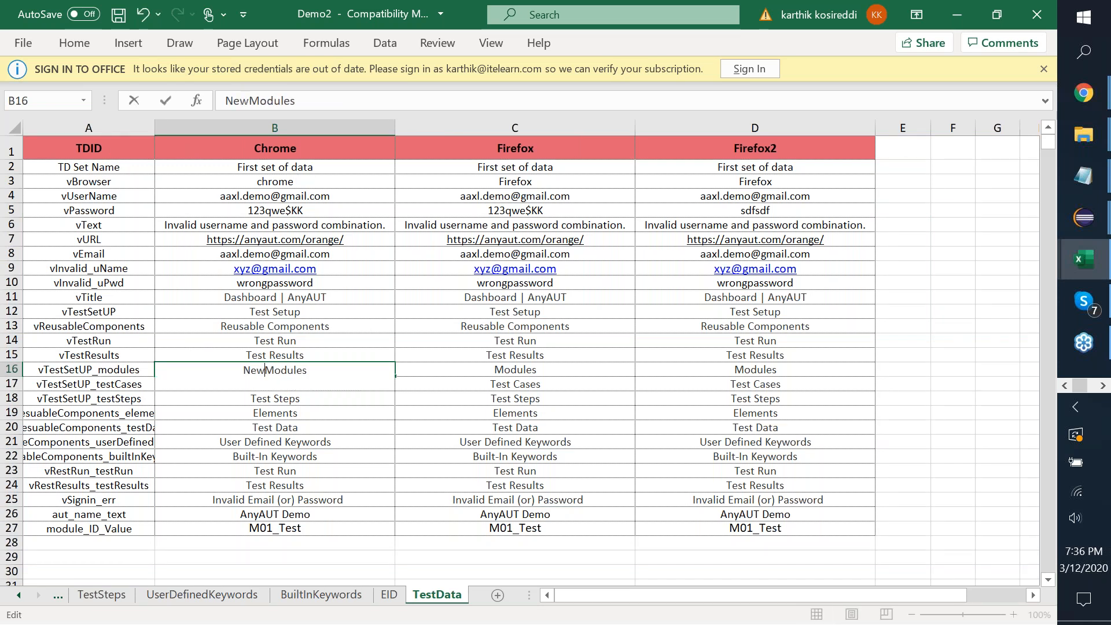
{"action": "key", "text": "ctrl+Return"}
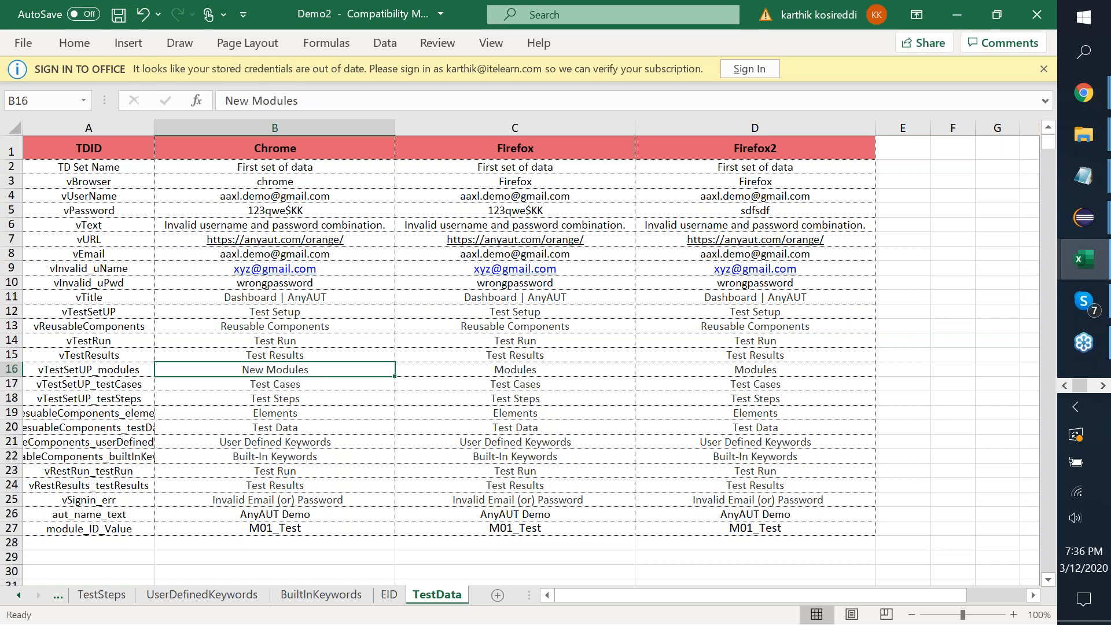
{"action": "key", "text": "ctrl+c"}
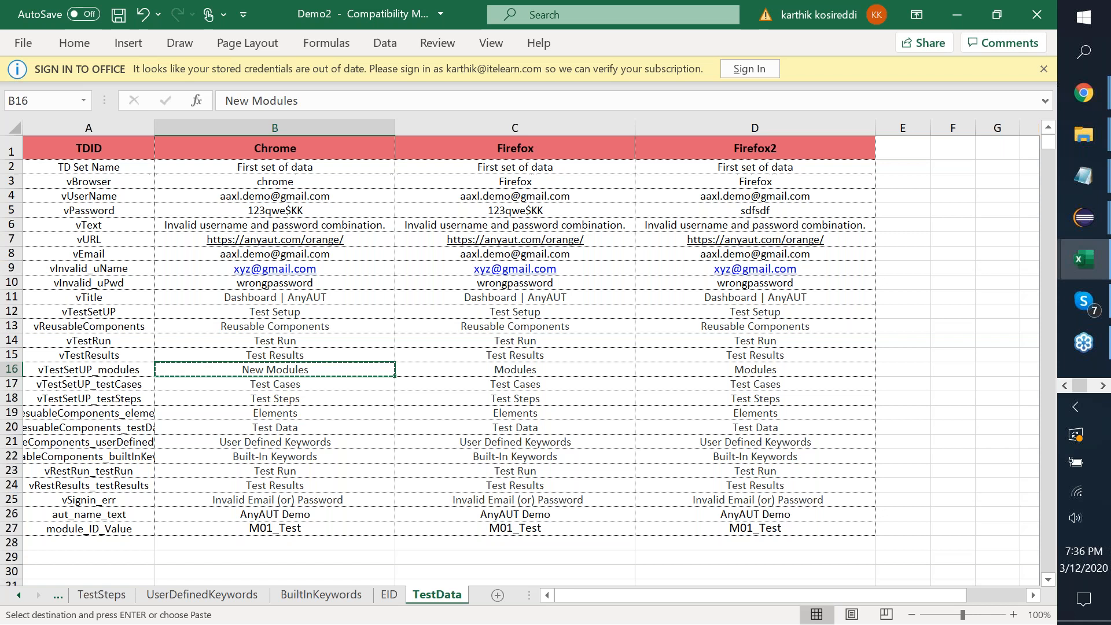
{"action": "left_click", "coordinate": [515, 370]}
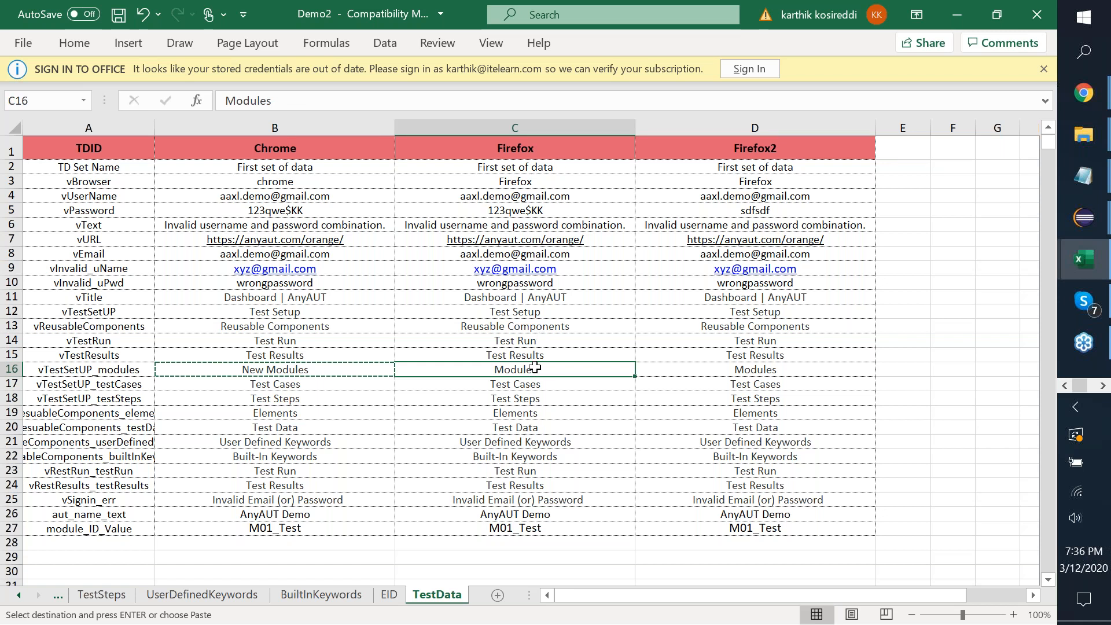
On the TestCases sheet, set the TC09 Execute flag in D7 to N.
{"action": "left_click", "coordinate": [56, 594]}
{"action": "left_click", "coordinate": [95, 594]}
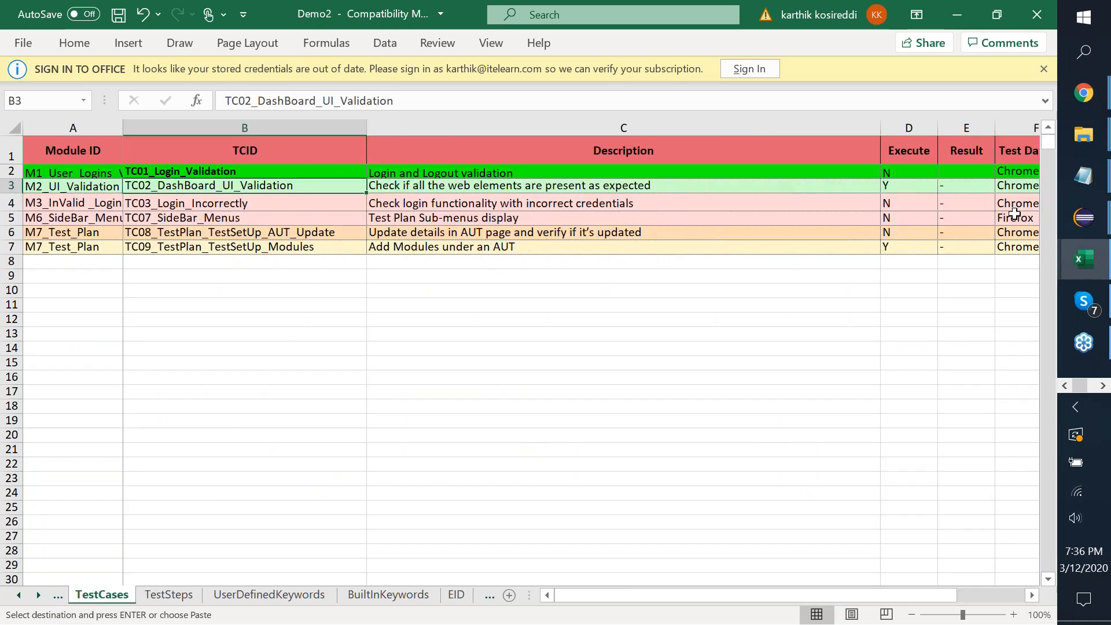
{"action": "left_click", "coordinate": [928, 223]}
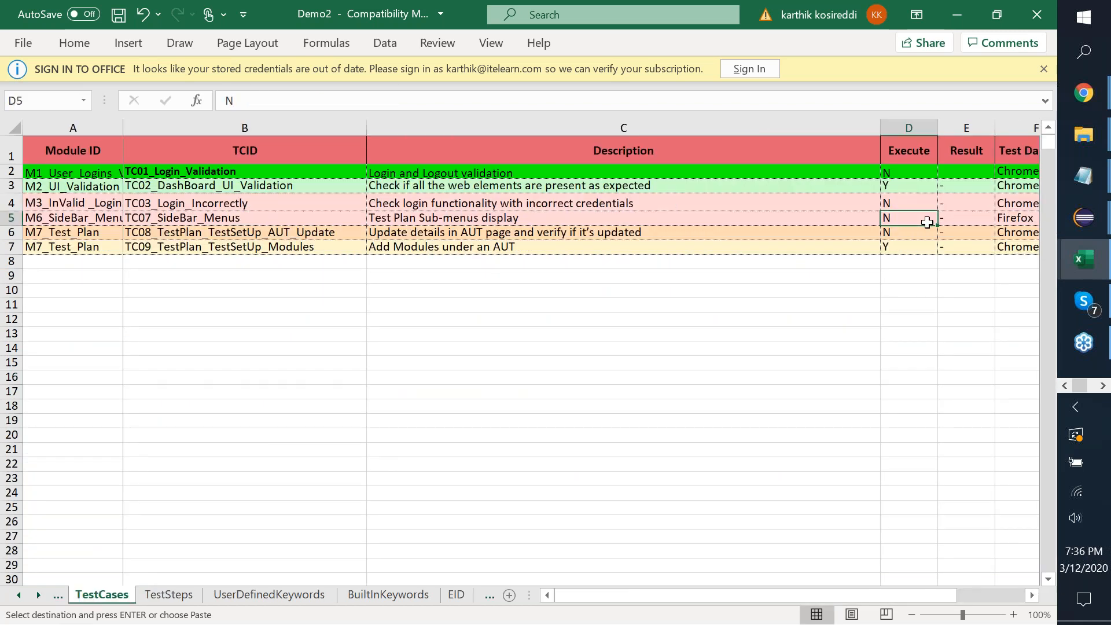
{"action": "key", "text": "Right"}
{"action": "key", "text": "Right"}
{"action": "key", "text": "Down"}
{"action": "key", "text": "Down"}
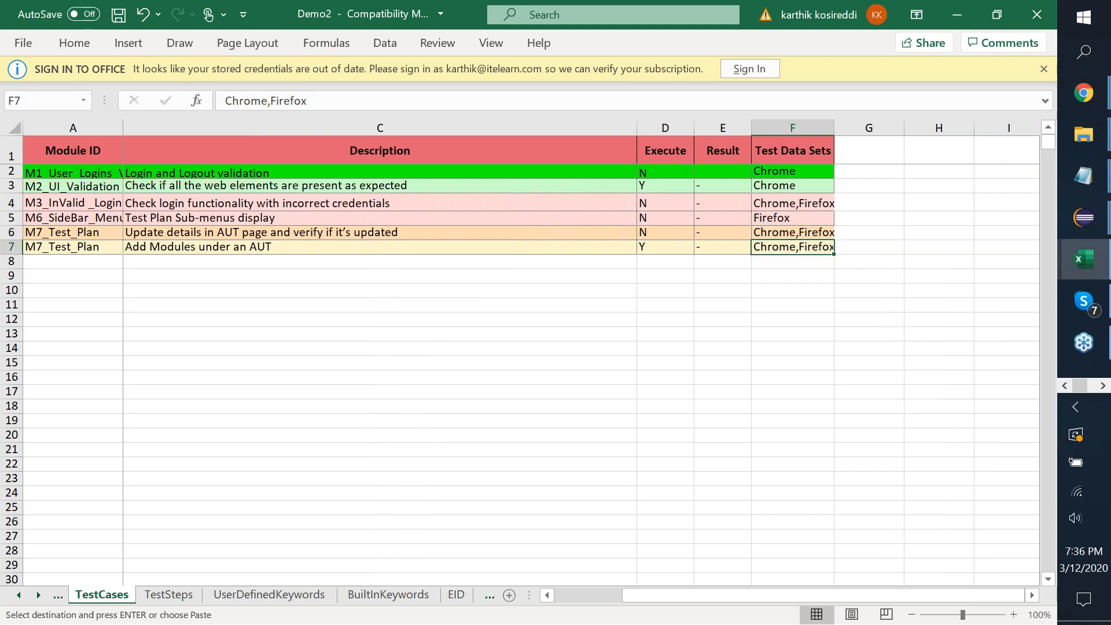
{"action": "key", "text": "Left"}
{"action": "key", "text": "Left"}
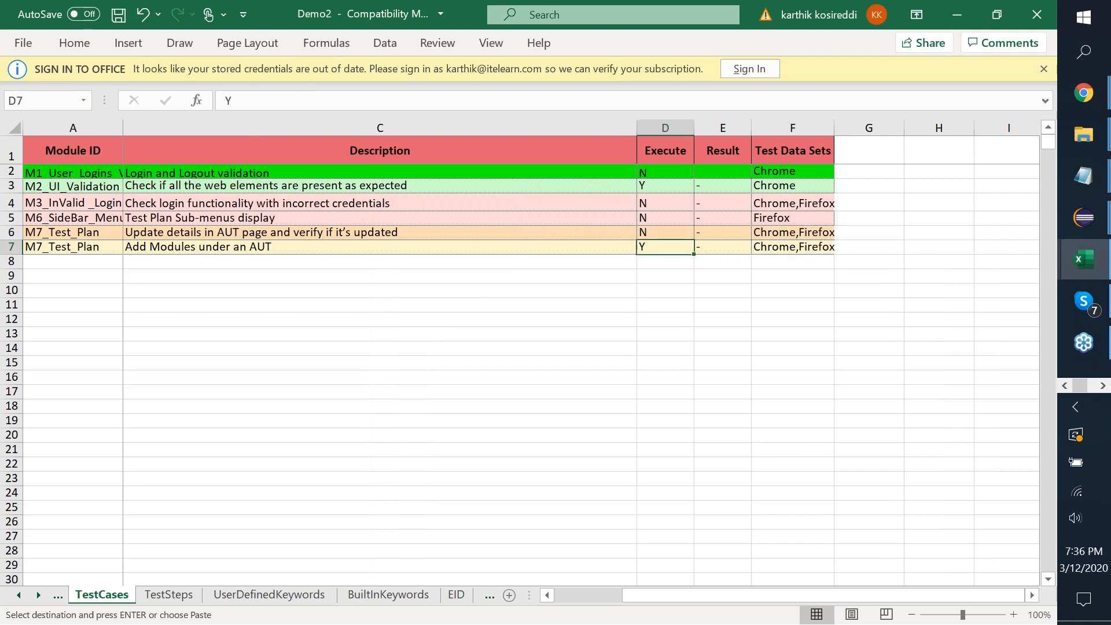
{"action": "type", "text": "N"}
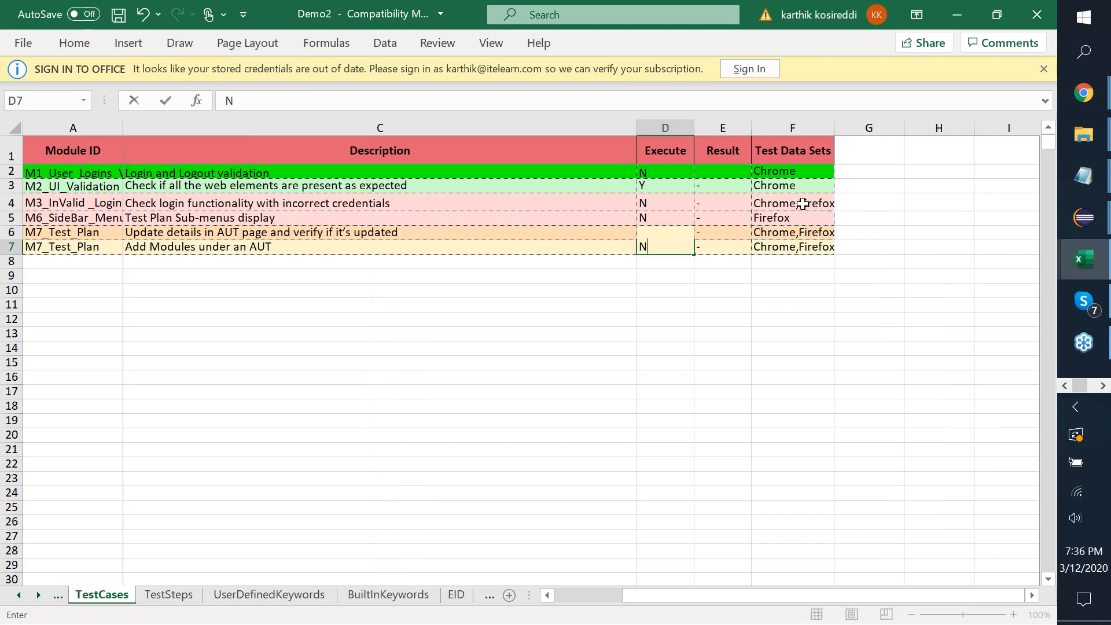
{"action": "left_click", "coordinate": [786, 237]}
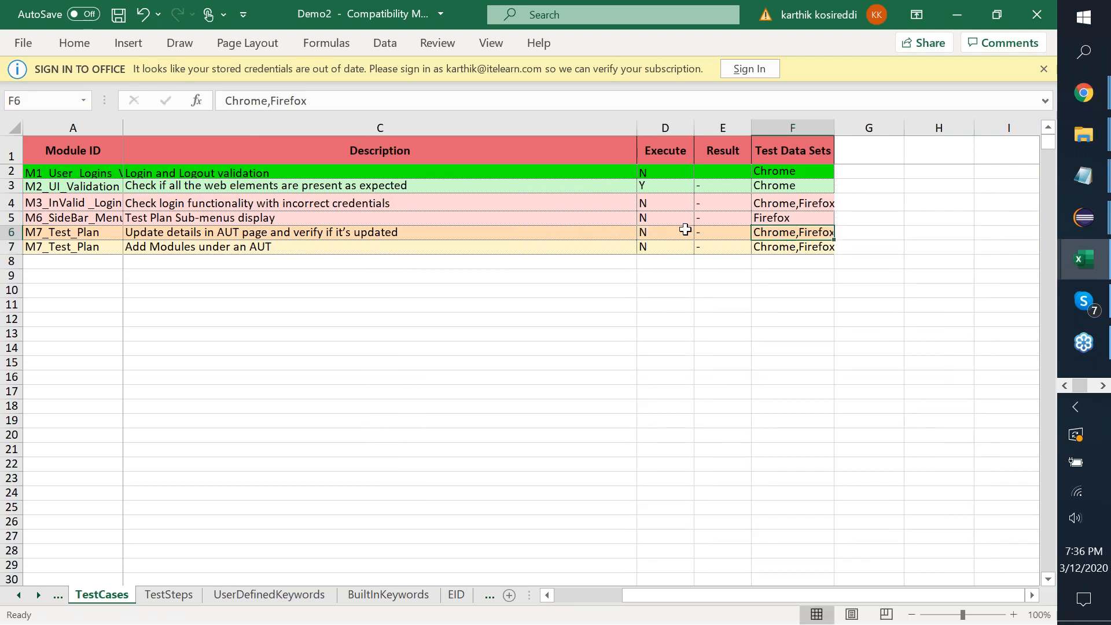
Set TC07_SideBar_Menus Execute to Y in D5 and close the workbook.
{"action": "left_click", "coordinate": [657, 217]}
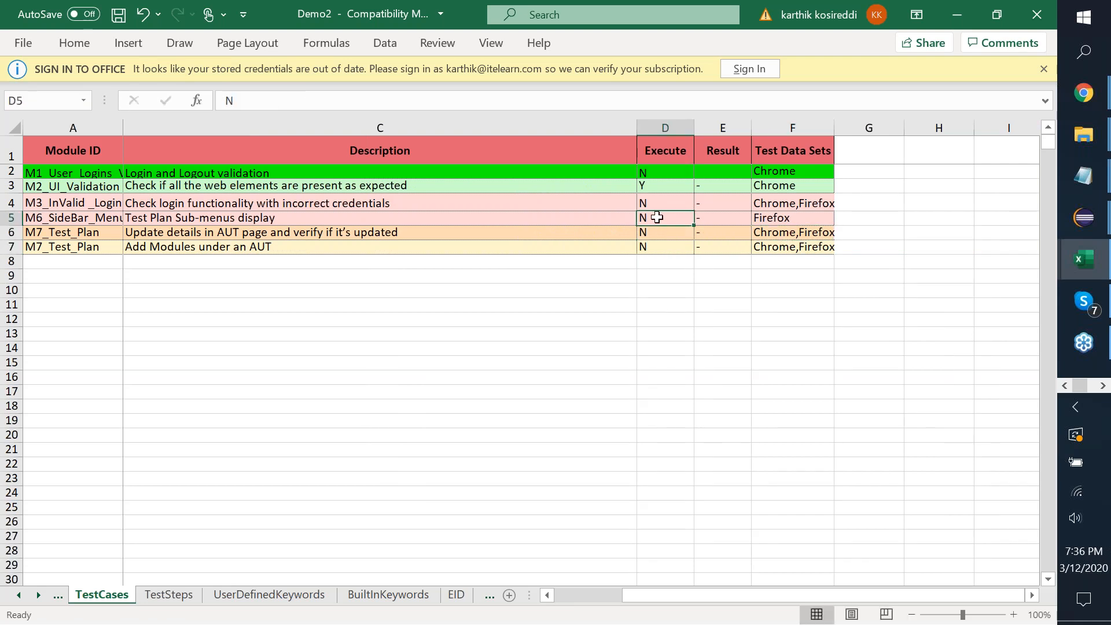
{"action": "type", "text": "Y"}
{"action": "key", "text": "Return"}
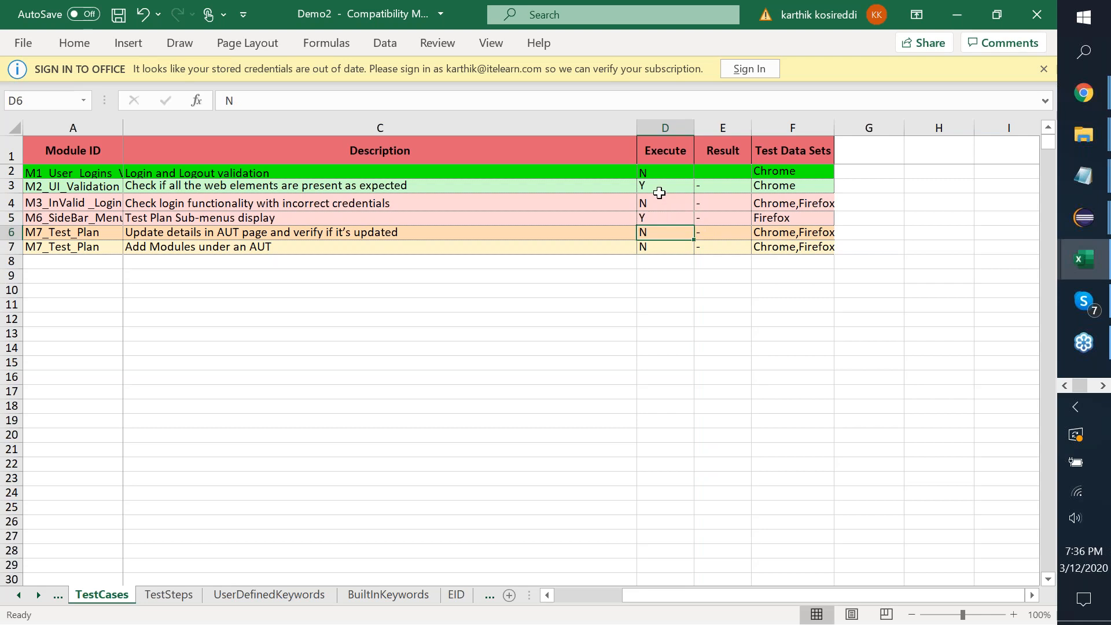
{"action": "left_click", "coordinate": [1036, 14]}
Save Demo2.xls, minimize Excel and the report, and return to the AAXL-v1.4 folder.
{"action": "left_click", "coordinate": [455, 342]}
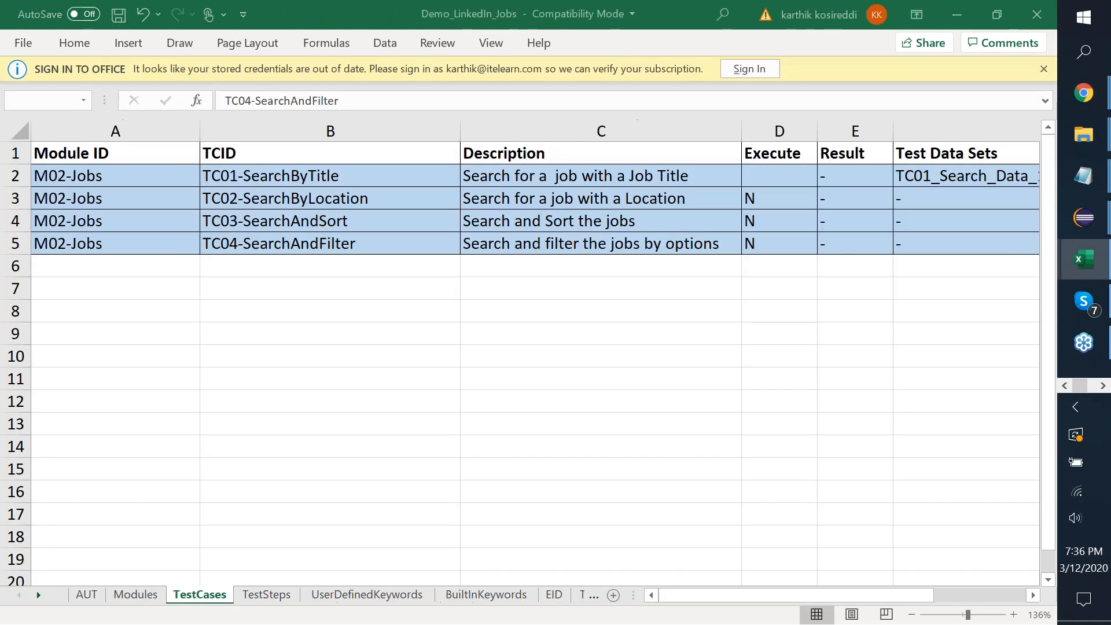
{"action": "left_click", "coordinate": [956, 14]}
{"action": "left_click", "coordinate": [953, 16]}
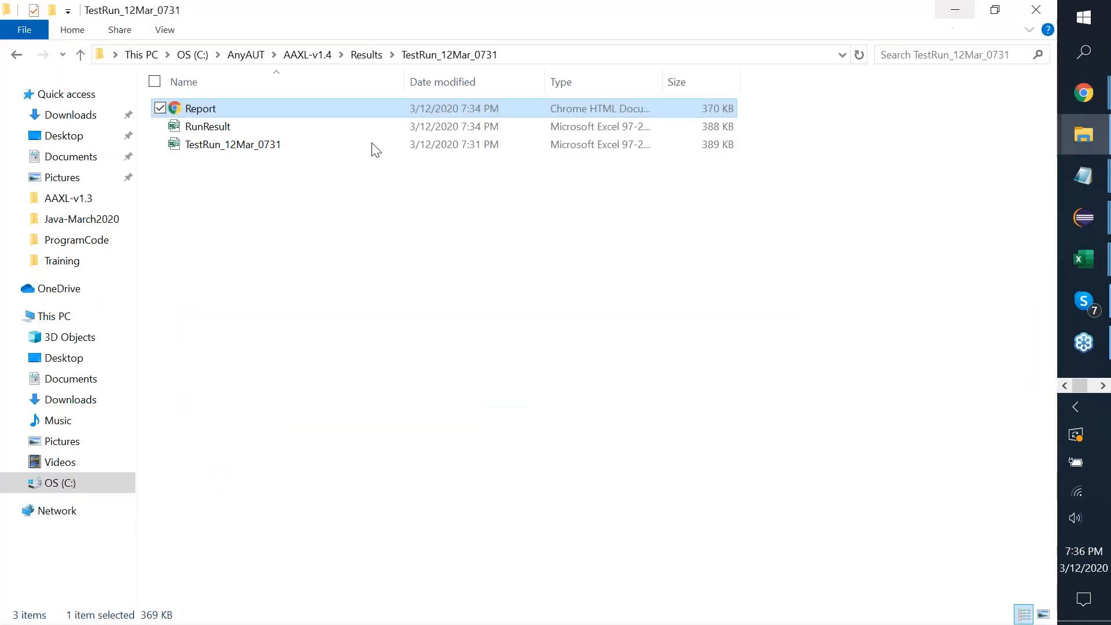
{"action": "left_click", "coordinate": [367, 55]}
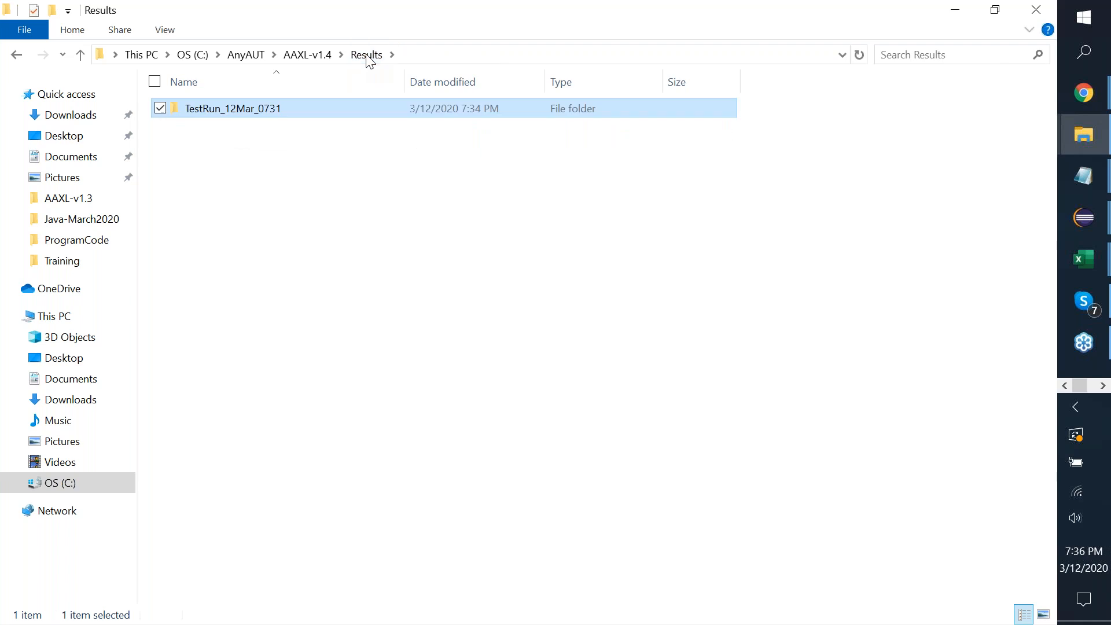
{"action": "left_click", "coordinate": [325, 56]}
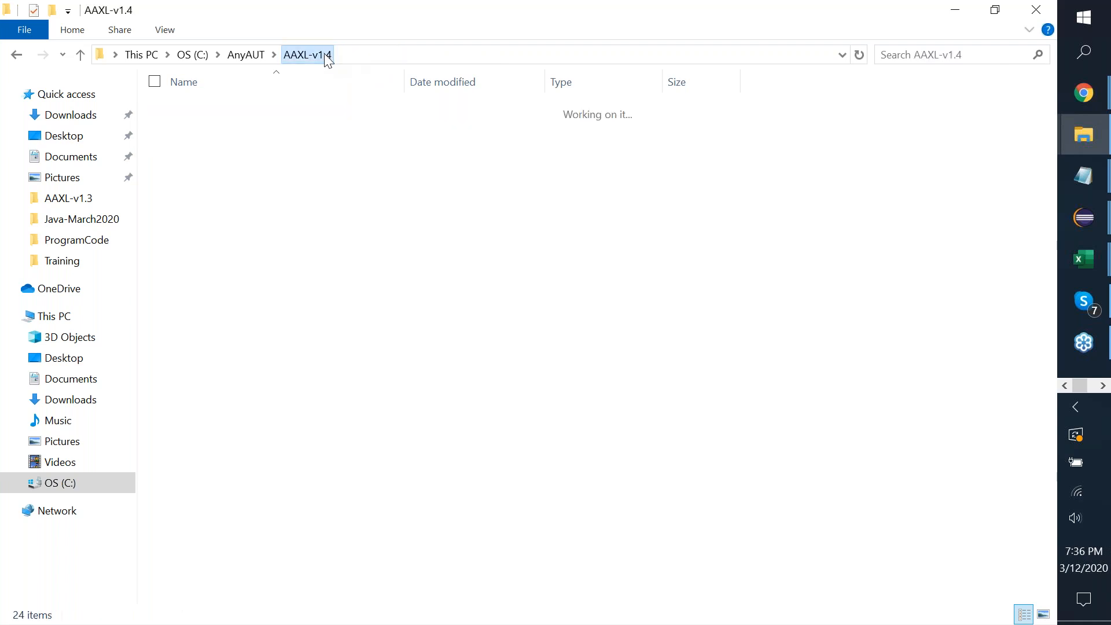
Launch aaxl.v1.4, change the test Excel from Demo.xls to Demo2.xls, and run the automation.
{"action": "left_click", "coordinate": [220, 324]}
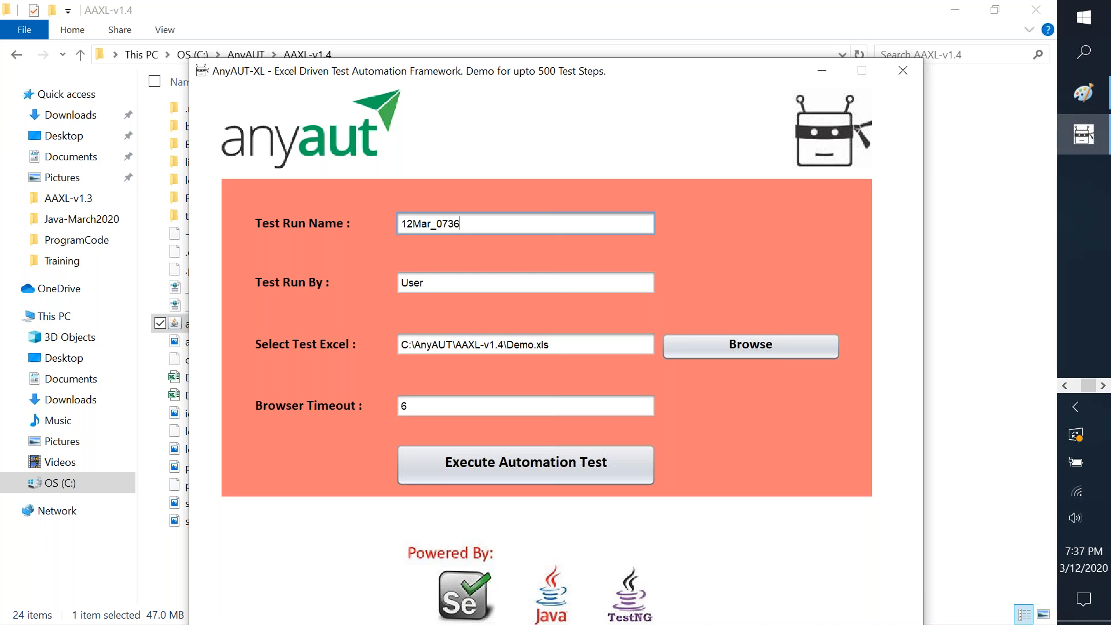
{"action": "left_click", "coordinate": [630, 345]}
{"action": "key", "text": "Left"}
{"action": "key", "text": "Left"}
{"action": "type", "text": "2"}
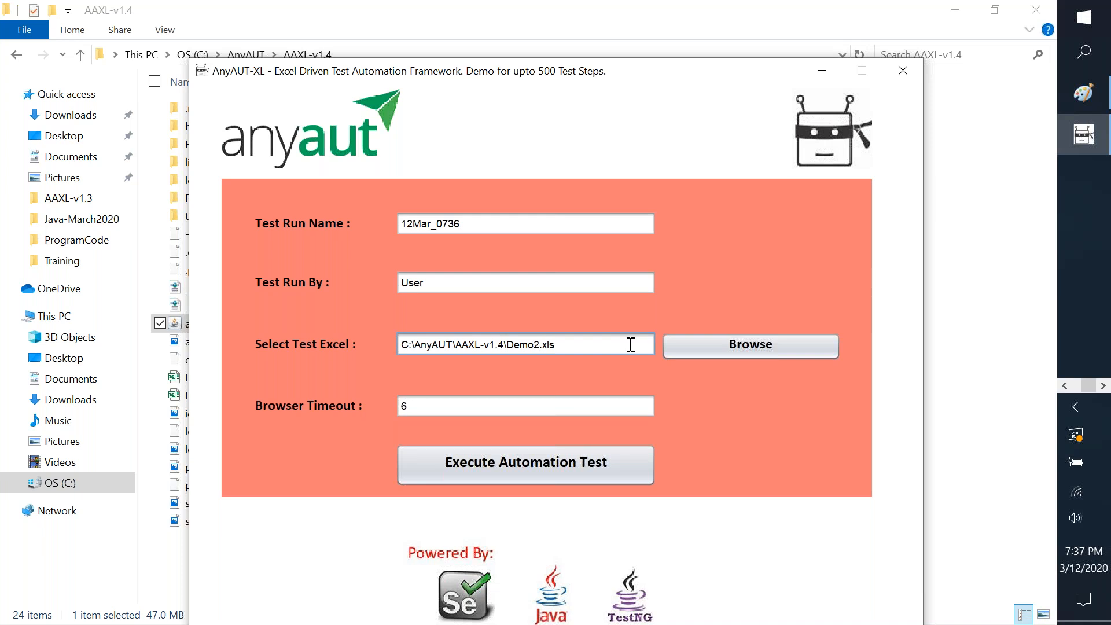
{"action": "left_click", "coordinate": [504, 460]}
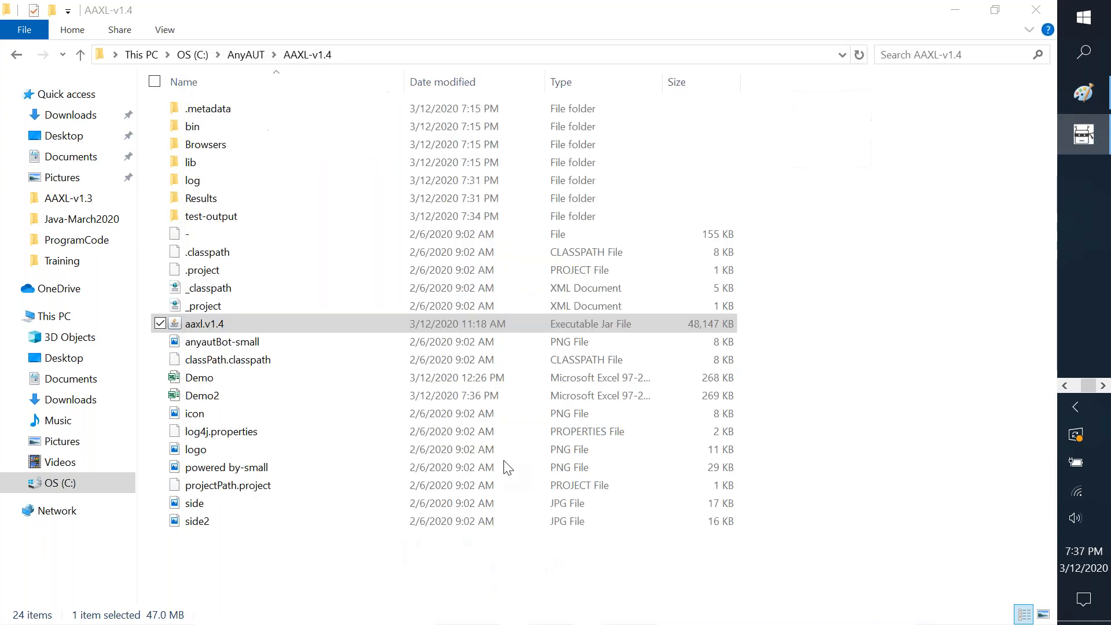
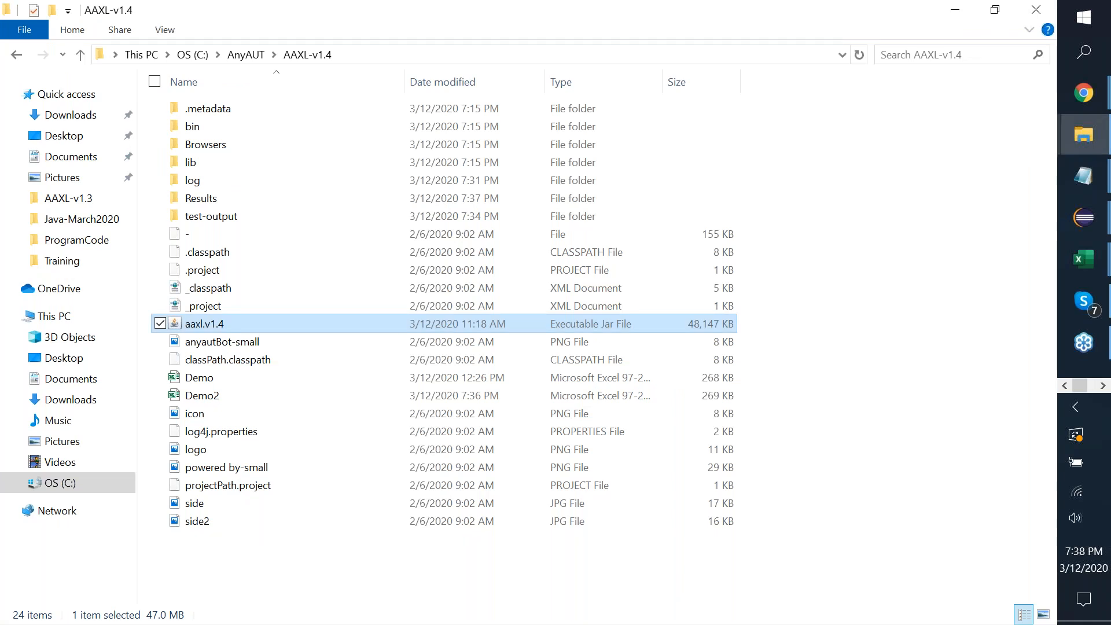
Open Report.html from Results\TestRun_12Mar_0736 in Chrome, showing TC02_DashBoard_UI_Validation as Fail.
{"action": "double_click", "coordinate": [206, 199]}
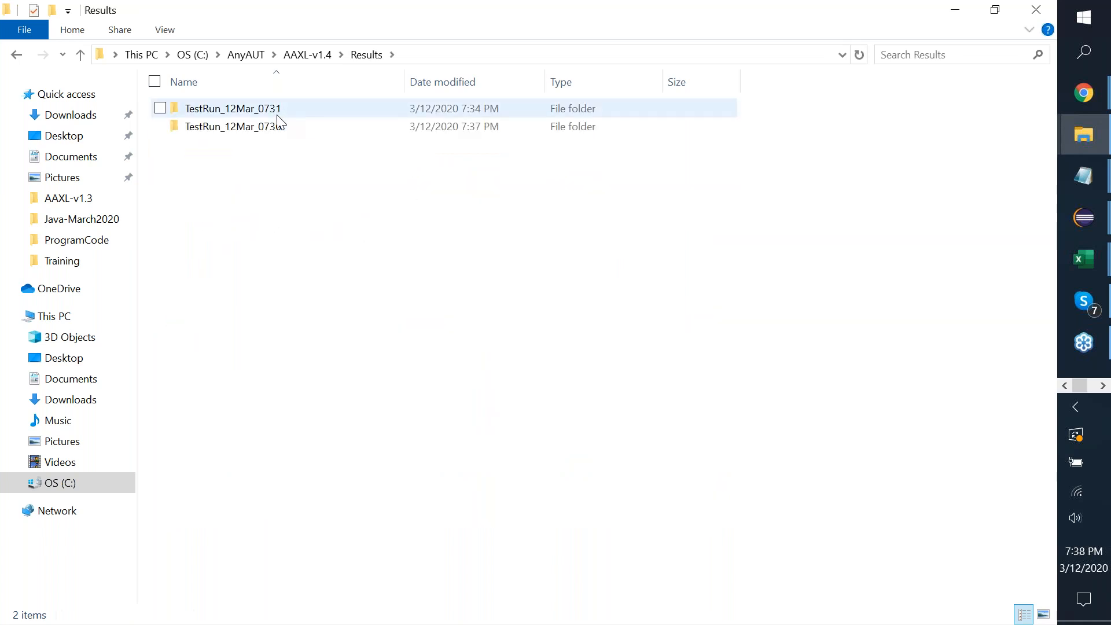
{"action": "double_click", "coordinate": [282, 127]}
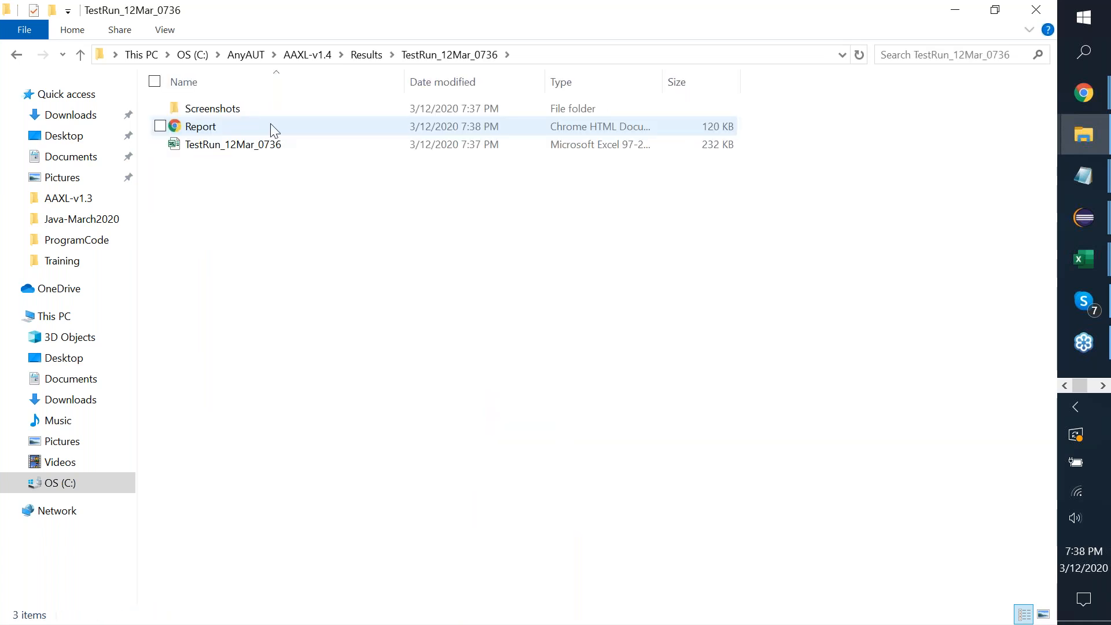
{"action": "double_click", "coordinate": [191, 127]}
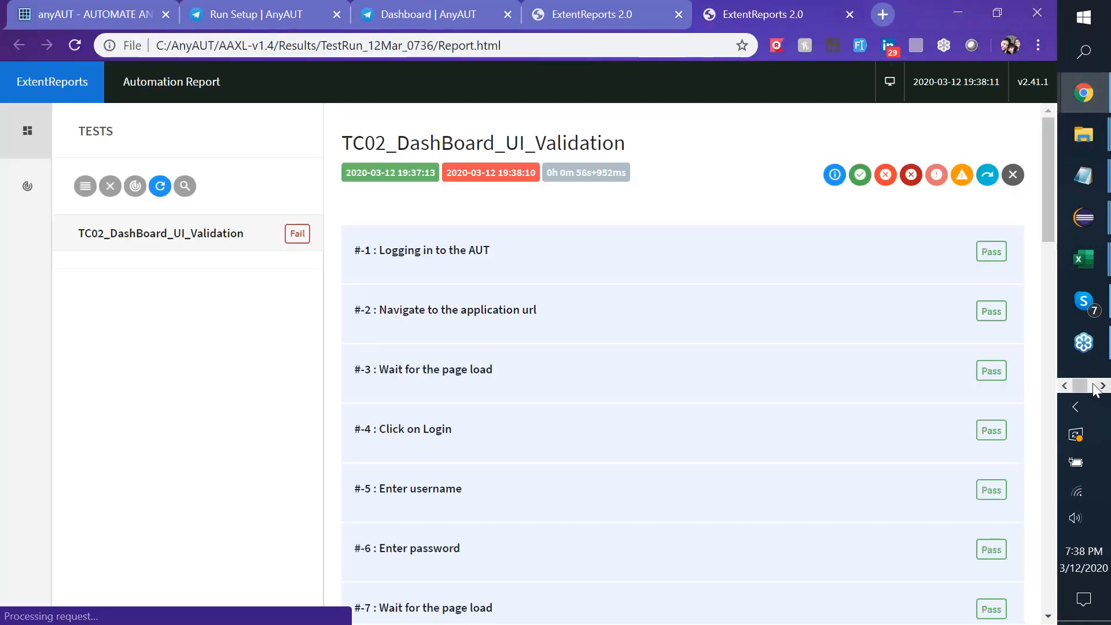
{"action": "left_click", "coordinate": [1094, 179]}
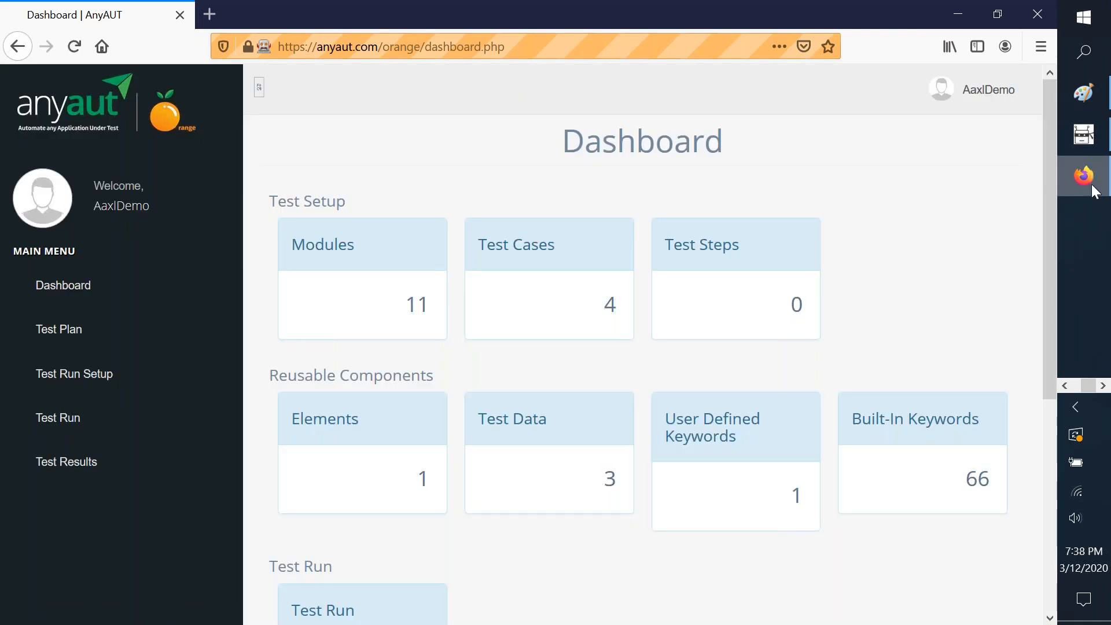
{"action": "left_click", "coordinate": [1065, 385]}
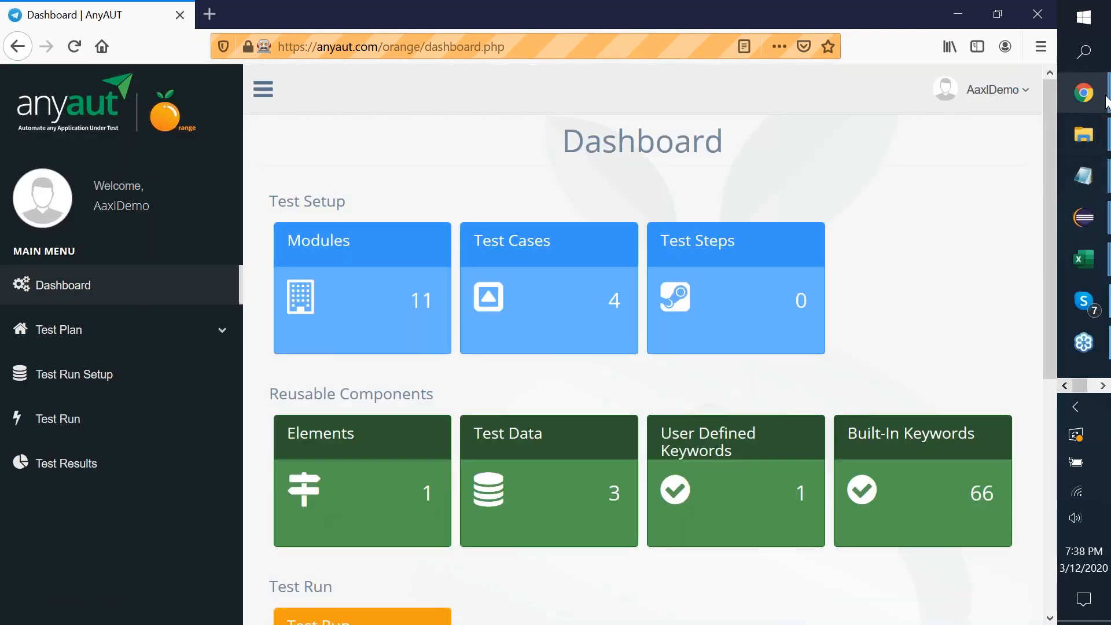
{"action": "mouse_move", "coordinate": [1102, 97]}
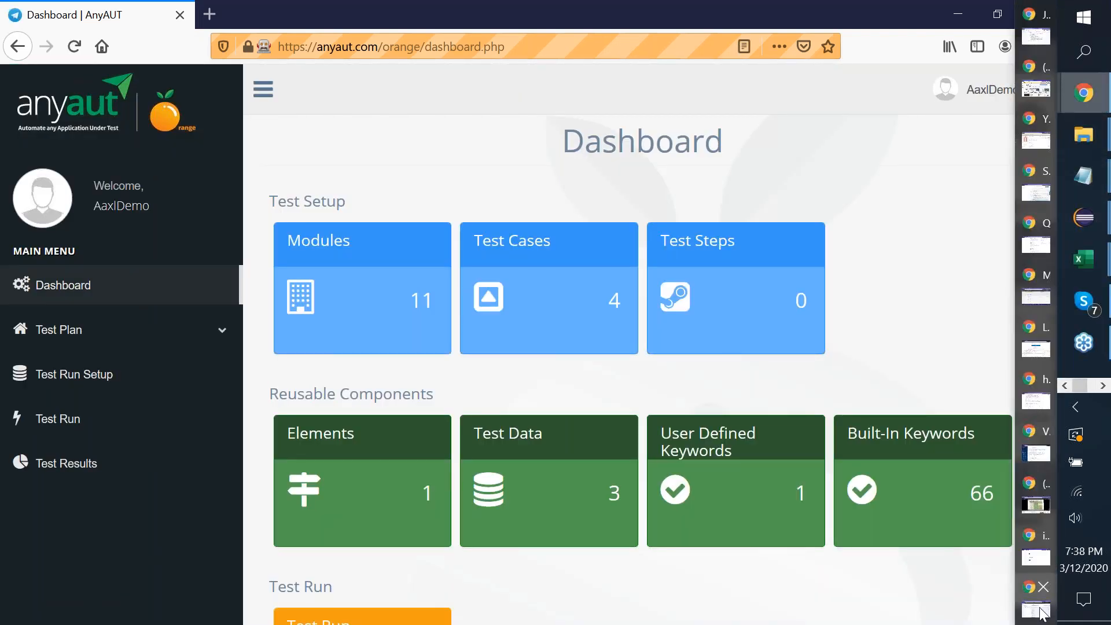
{"action": "left_click", "coordinate": [1038, 610]}
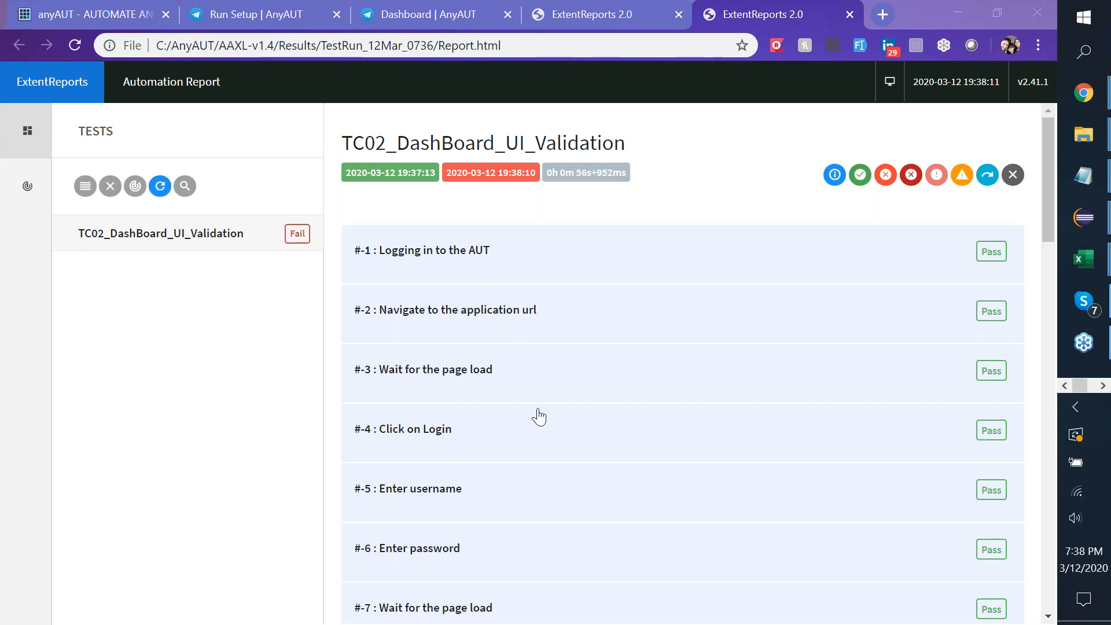
{"action": "scroll", "coordinate": [539, 417], "scroll_direction": "down", "scroll_amount": 20}
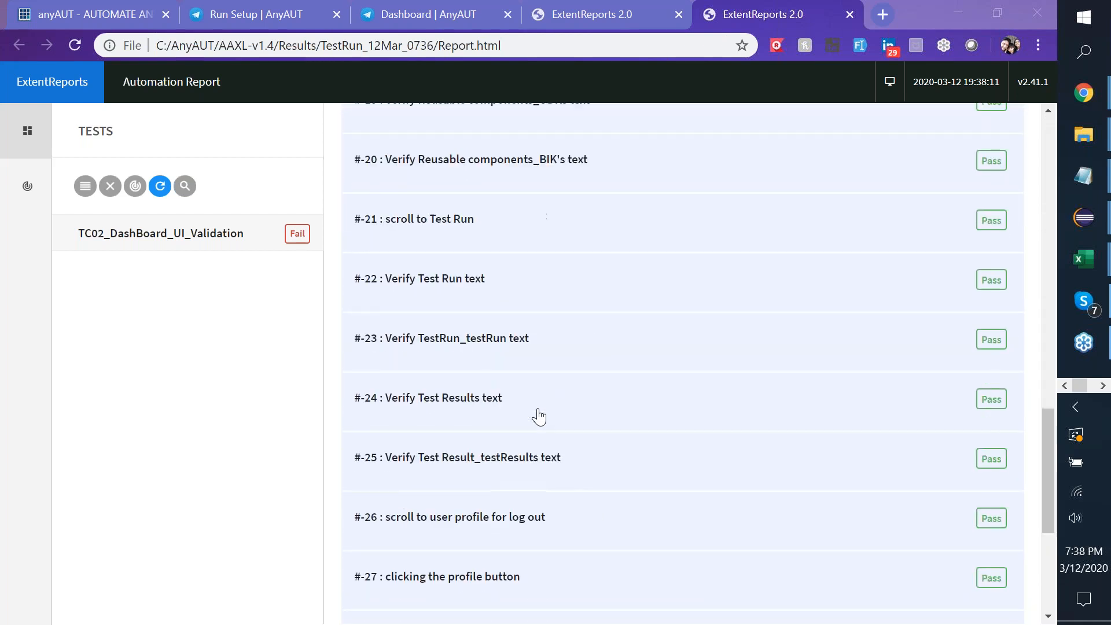
{"action": "scroll", "coordinate": [539, 416], "scroll_direction": "down", "scroll_amount": 6}
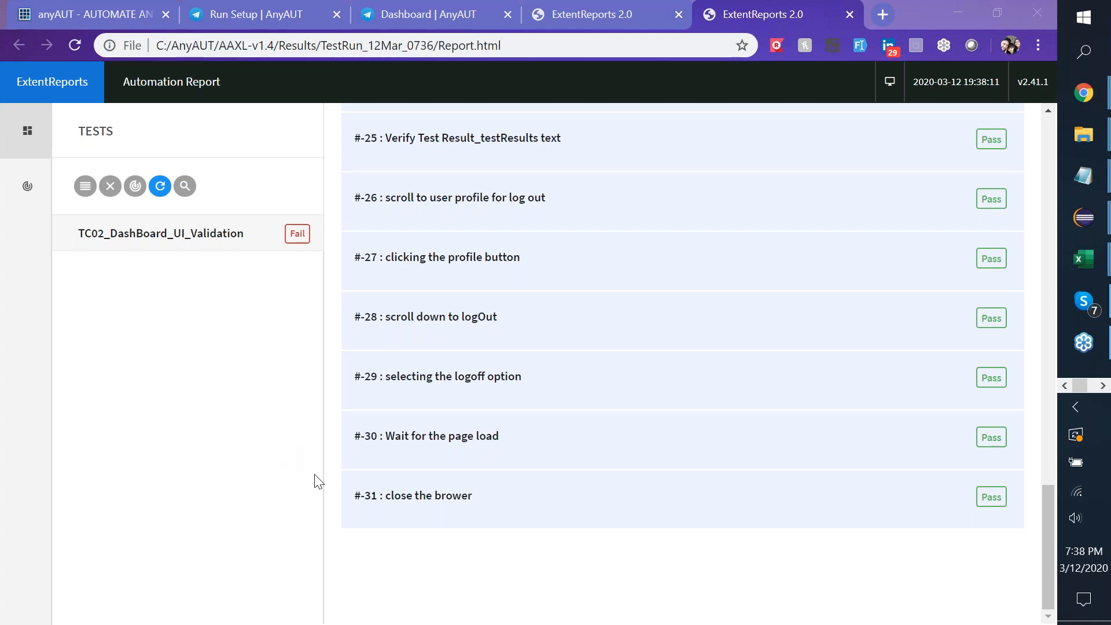
{"action": "left_click", "coordinate": [825, 18]}
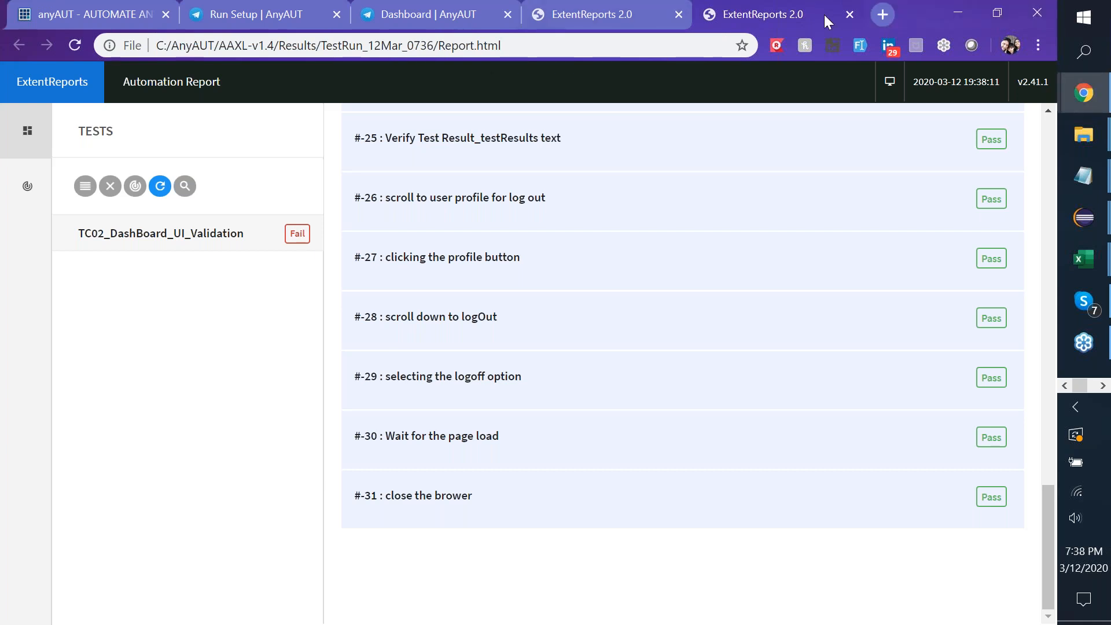
Load github.com/anyautXL/anyaut in a new tab (404), then return to the TestRun_12Mar_0736 folder.
{"action": "left_click", "coordinate": [882, 15]}
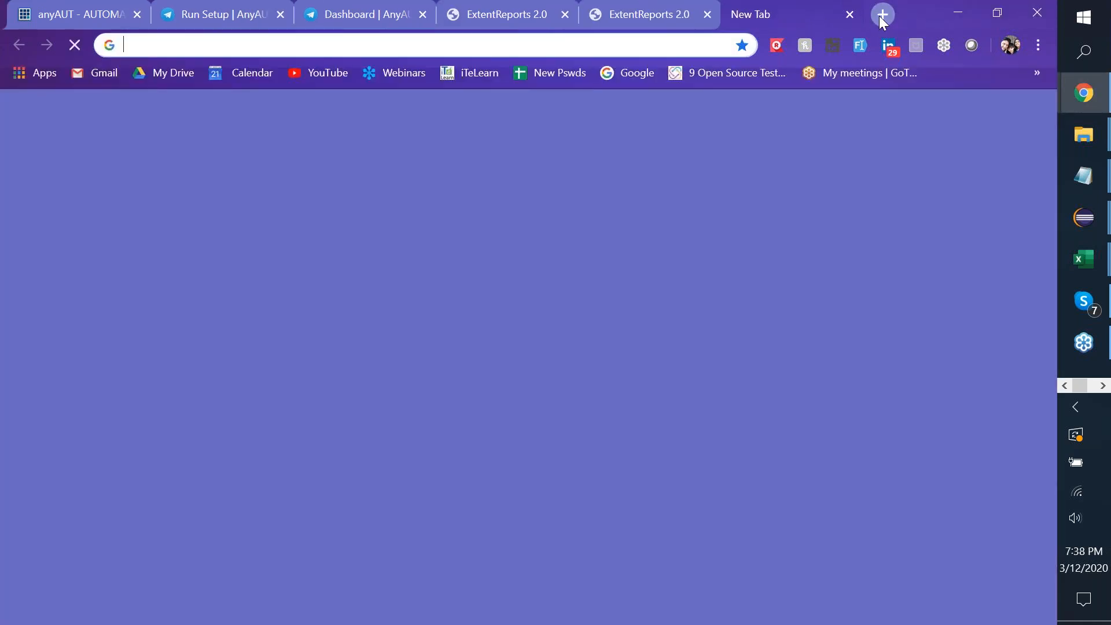
{"action": "type", "text": "git"}
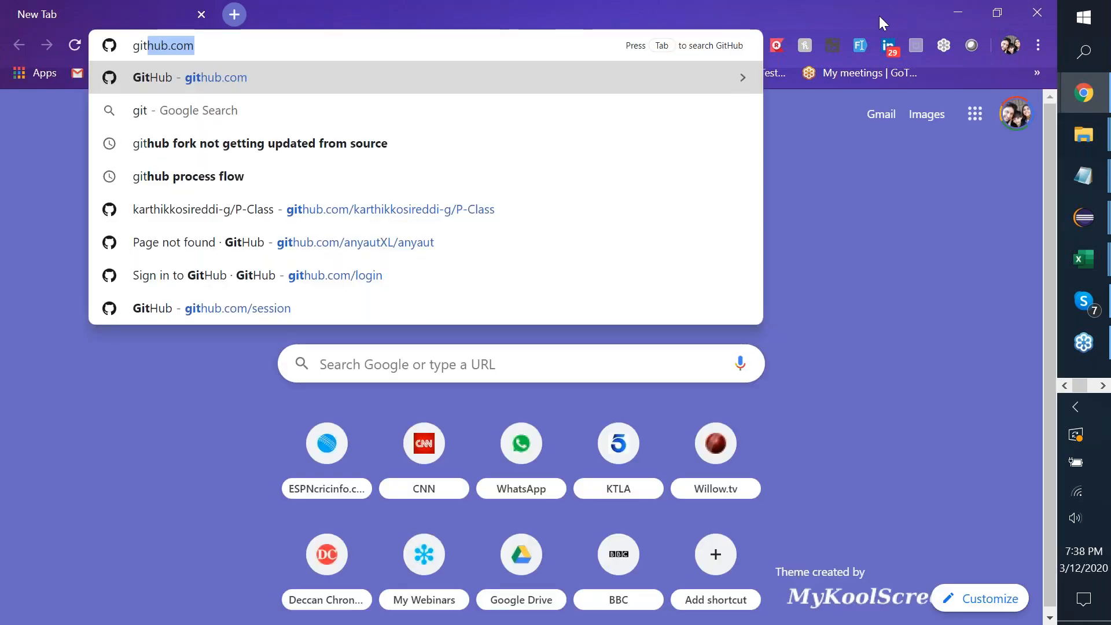
{"action": "key", "text": "Down"}
{"action": "key", "text": "Down"}
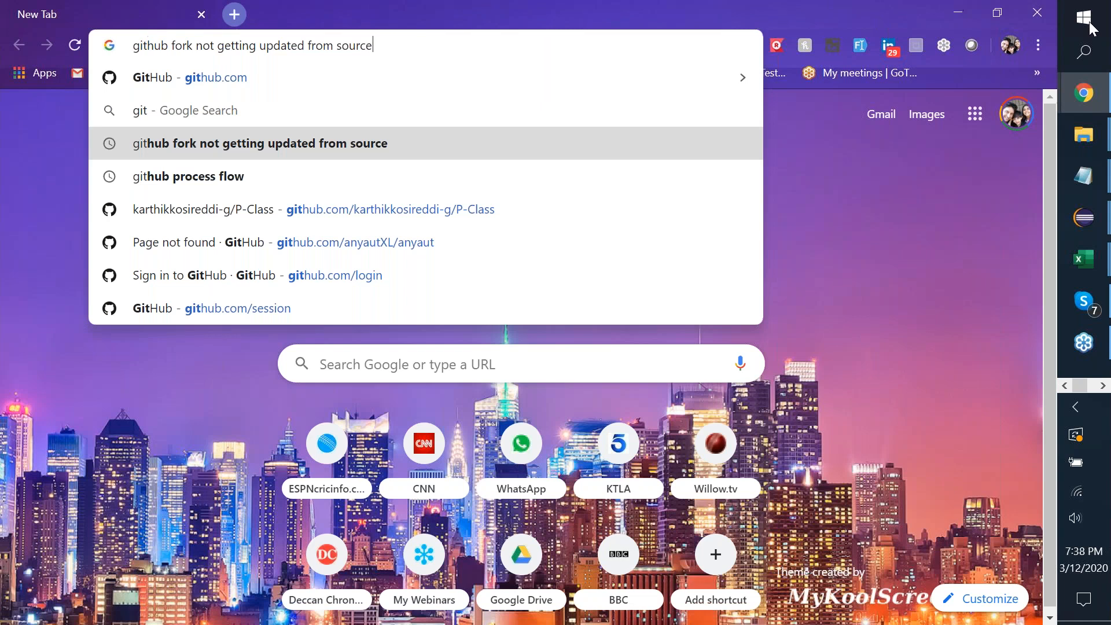
{"action": "key", "text": "Down"}
{"action": "key", "text": "Down"}
{"action": "key", "text": "Down"}
{"action": "key", "text": "Return"}
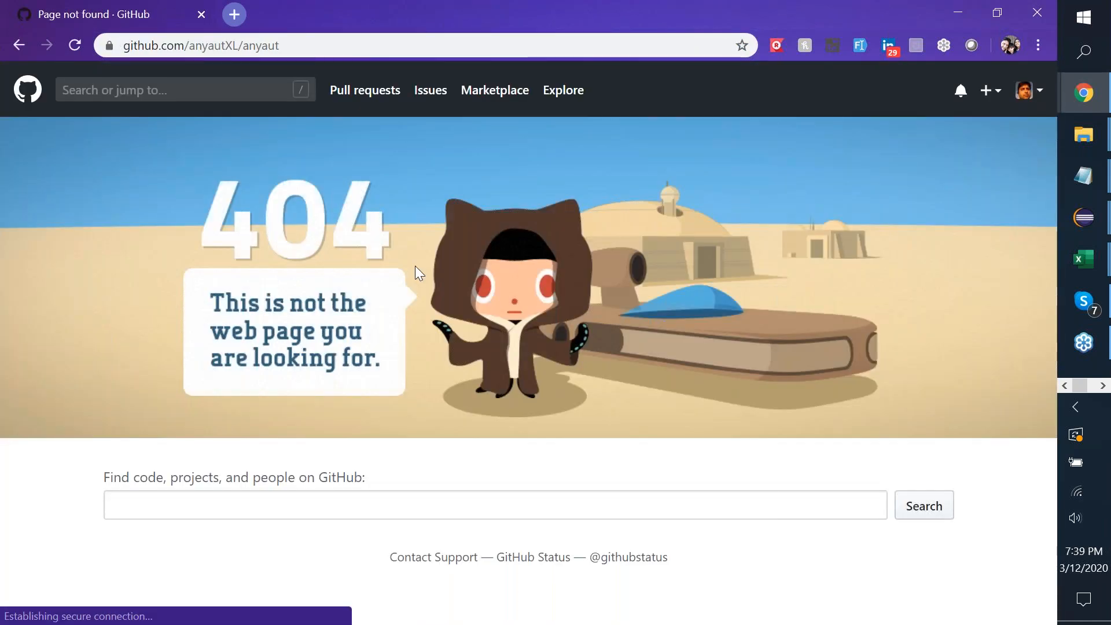
{"action": "left_click", "coordinate": [589, 45]}
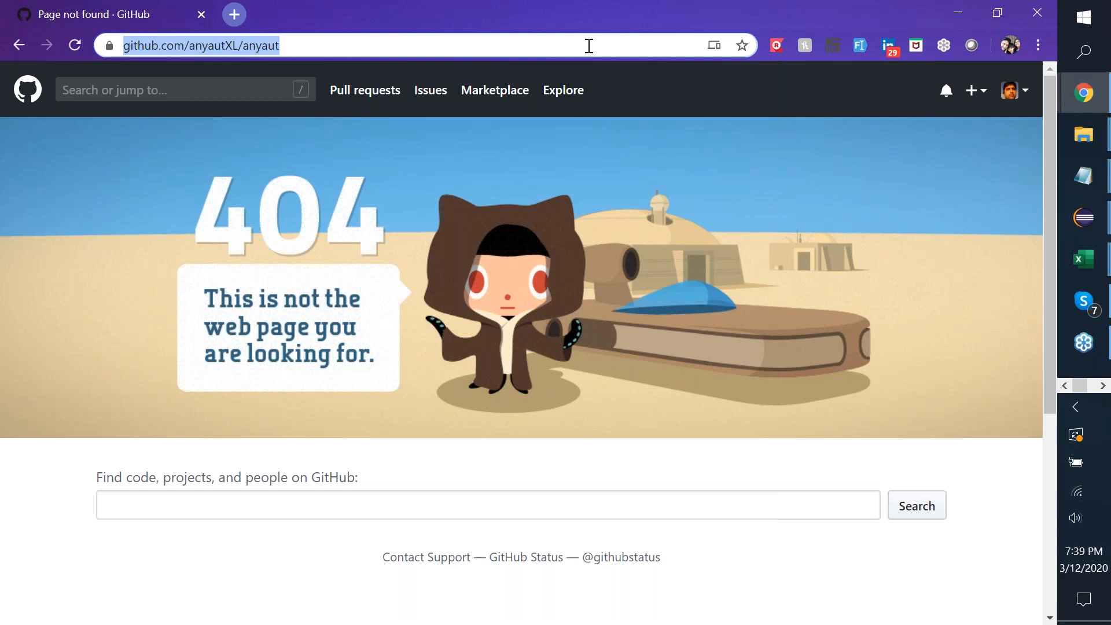
{"action": "key", "text": "alt+Tab"}
{"action": "key", "text": "alt+Tab"}
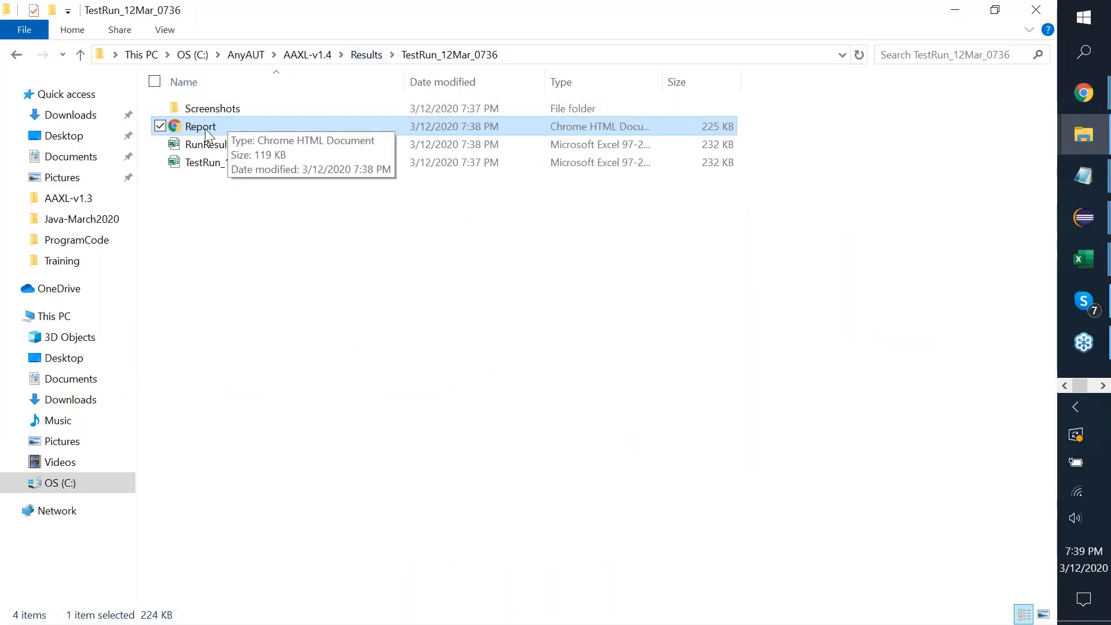
Reopen Report.html and expand failed step #-13 (expected 'New Modules', actual 'Modules') to view its error snapshot.
{"action": "double_click", "coordinate": [205, 134]}
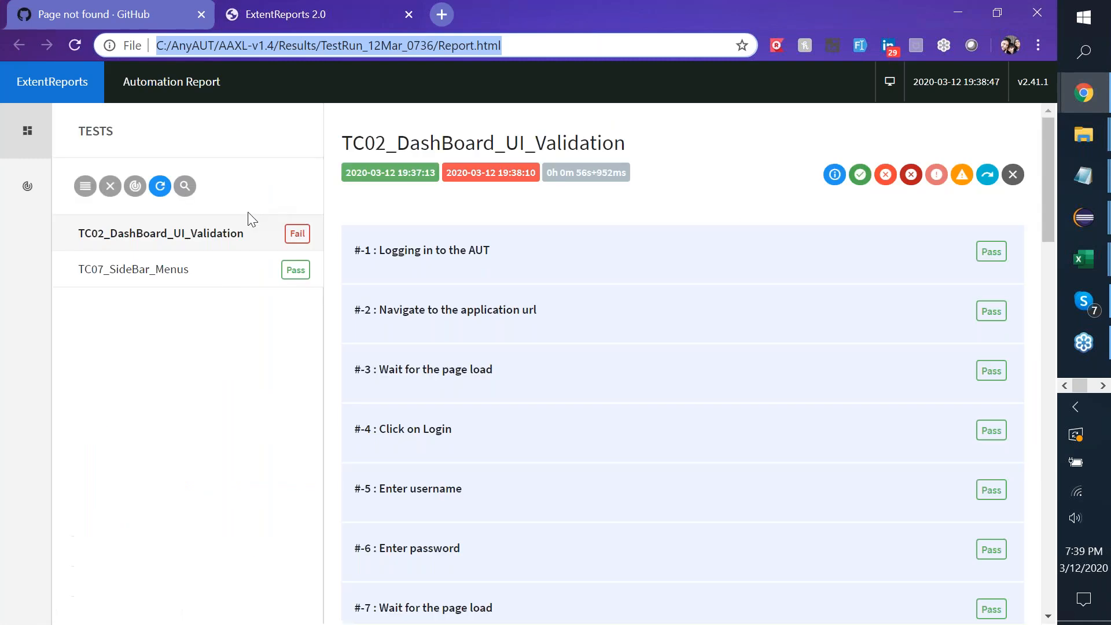
{"action": "left_click", "coordinate": [794, 53]}
{"action": "scroll", "coordinate": [479, 289], "scroll_direction": "down", "scroll_amount": 10}
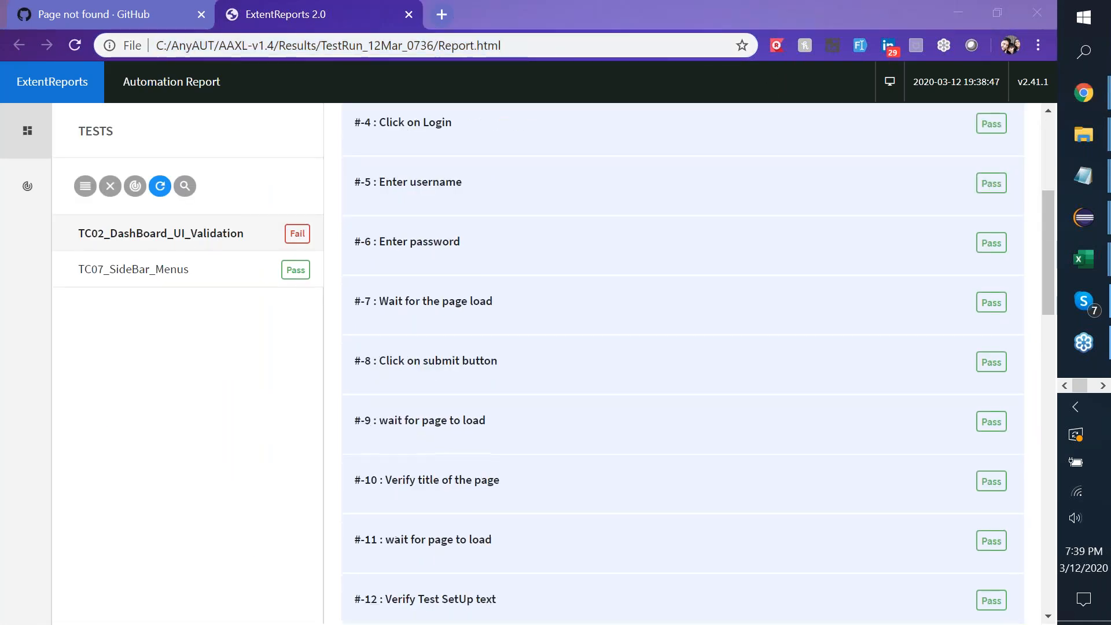
{"action": "left_click", "coordinate": [446, 238]}
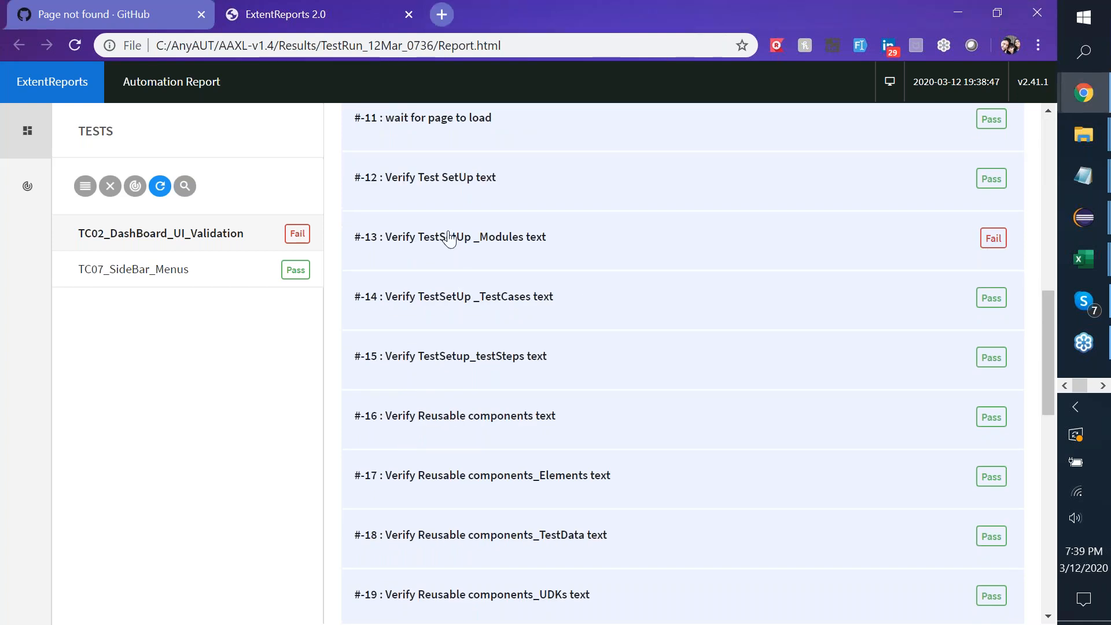
{"action": "scroll", "coordinate": [542, 466], "scroll_direction": "down", "scroll_amount": 5}
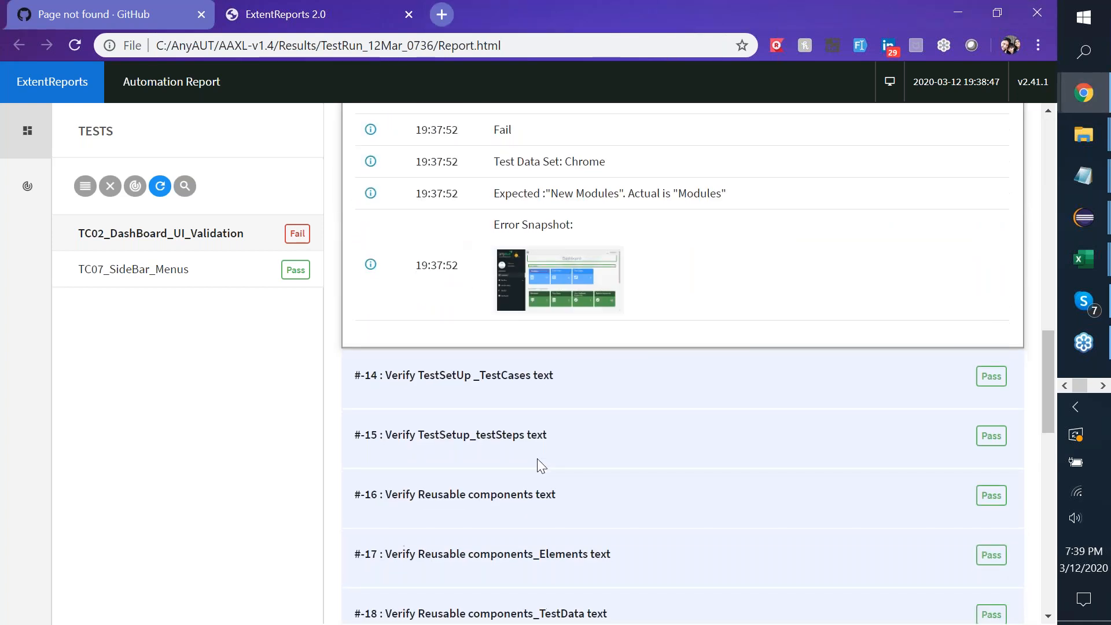
{"action": "left_click", "coordinate": [545, 269]}
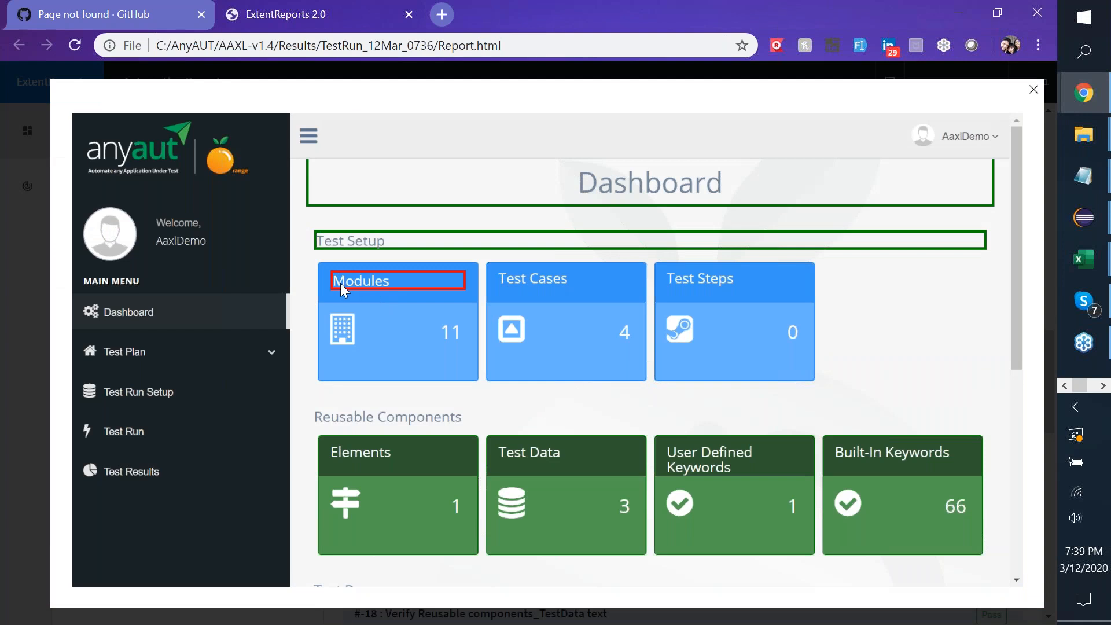
{"action": "left_click", "coordinate": [433, 283]}
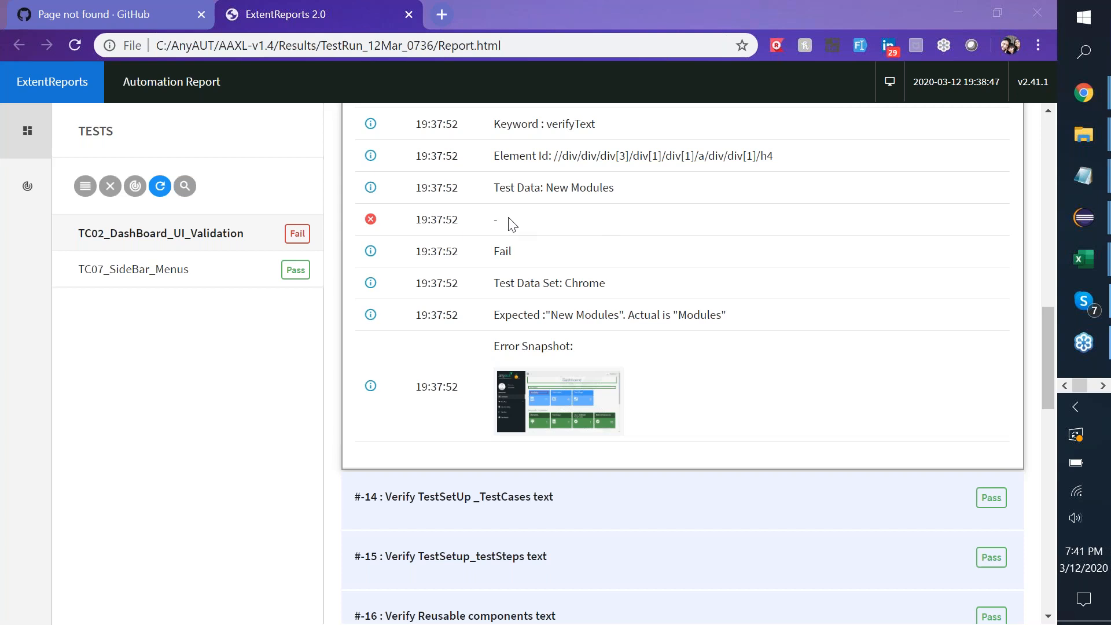
{"action": "mouse_move", "coordinate": [1097, 263]}
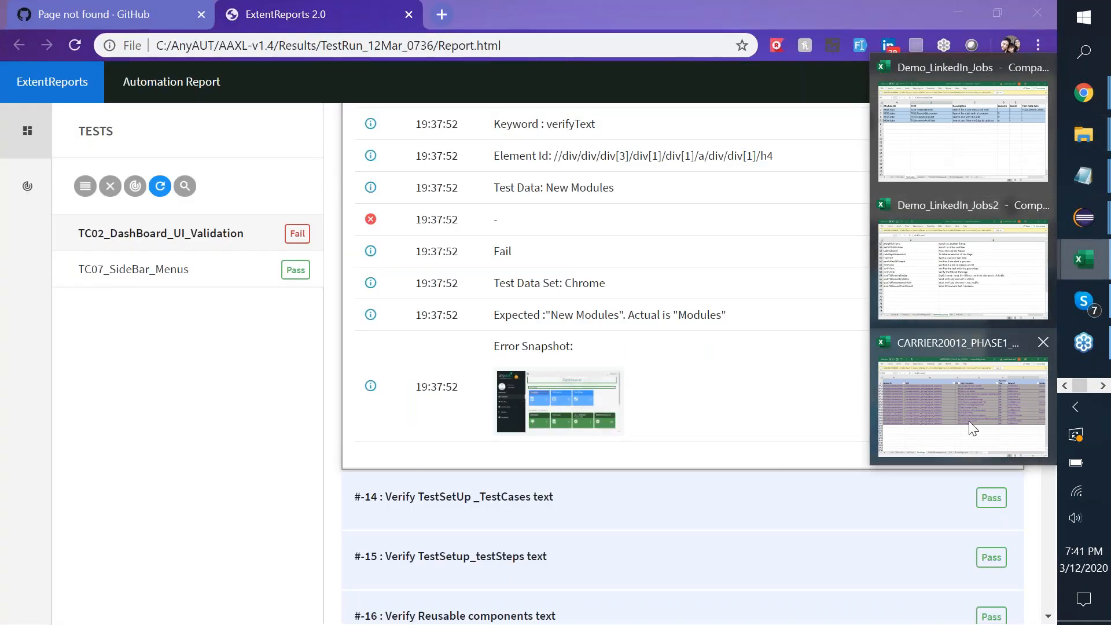
Bring up CARRIER20012_PHASE1_SA_CHROME and move from its TestSteps sheet to the TestCases sheet.
{"action": "left_click", "coordinate": [968, 421]}
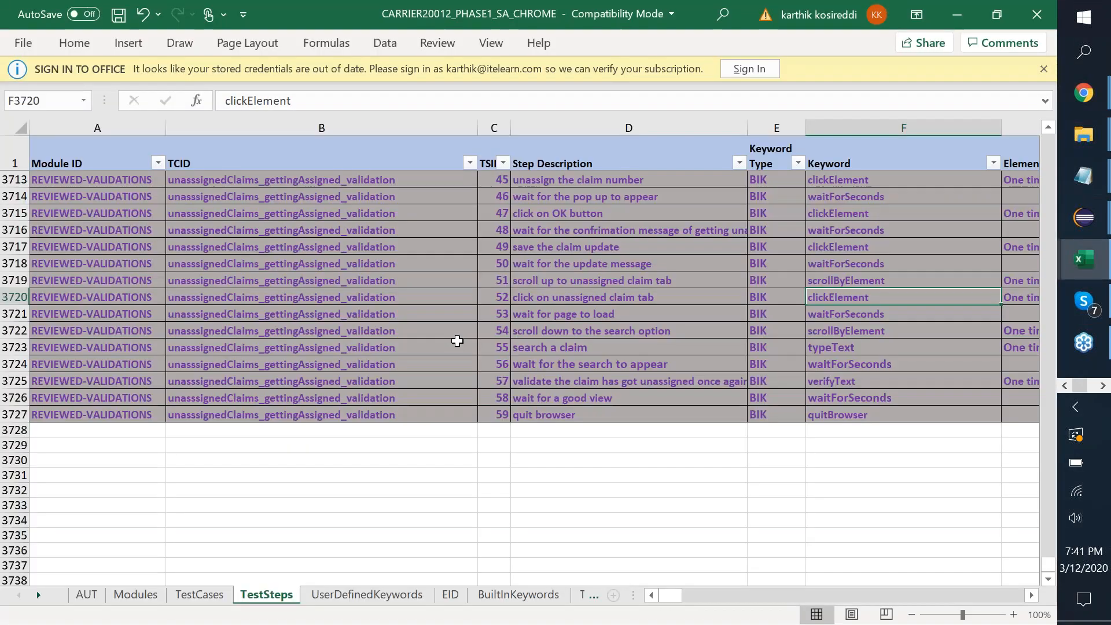
{"action": "left_click", "coordinate": [457, 341]}
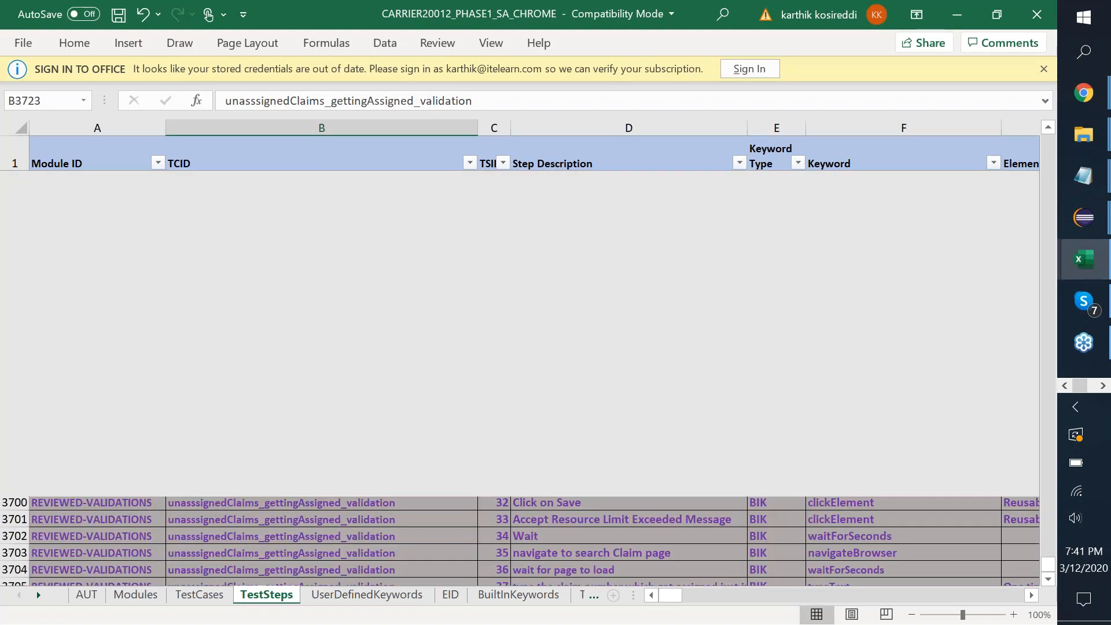
{"action": "scroll", "coordinate": [456, 341], "scroll_direction": "up", "scroll_amount": 20}
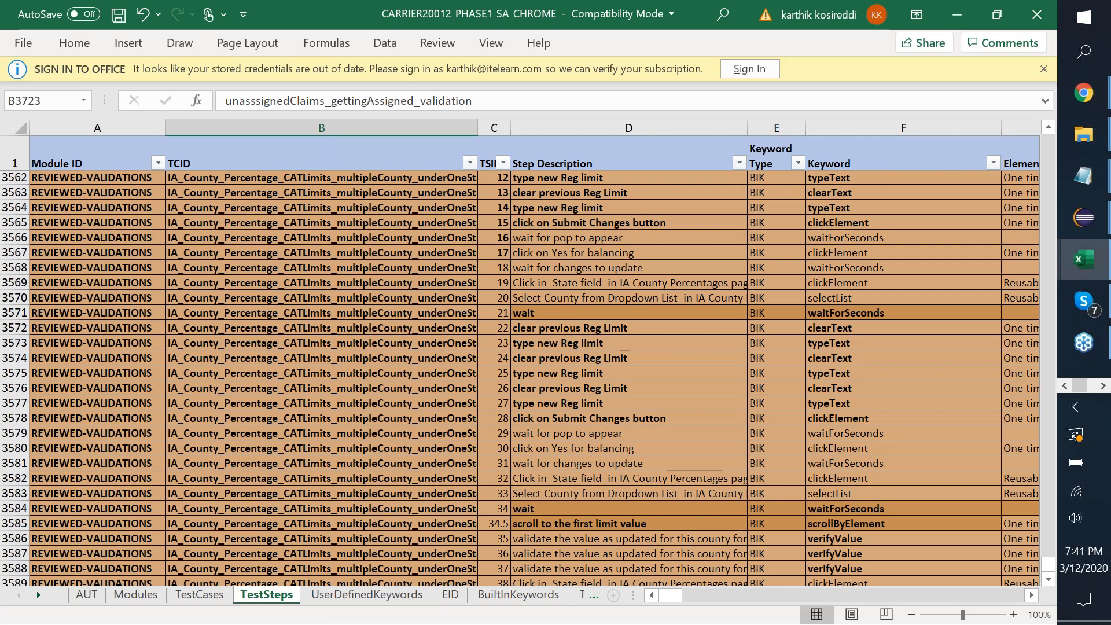
{"action": "scroll", "coordinate": [456, 340], "scroll_direction": "up", "scroll_amount": 20}
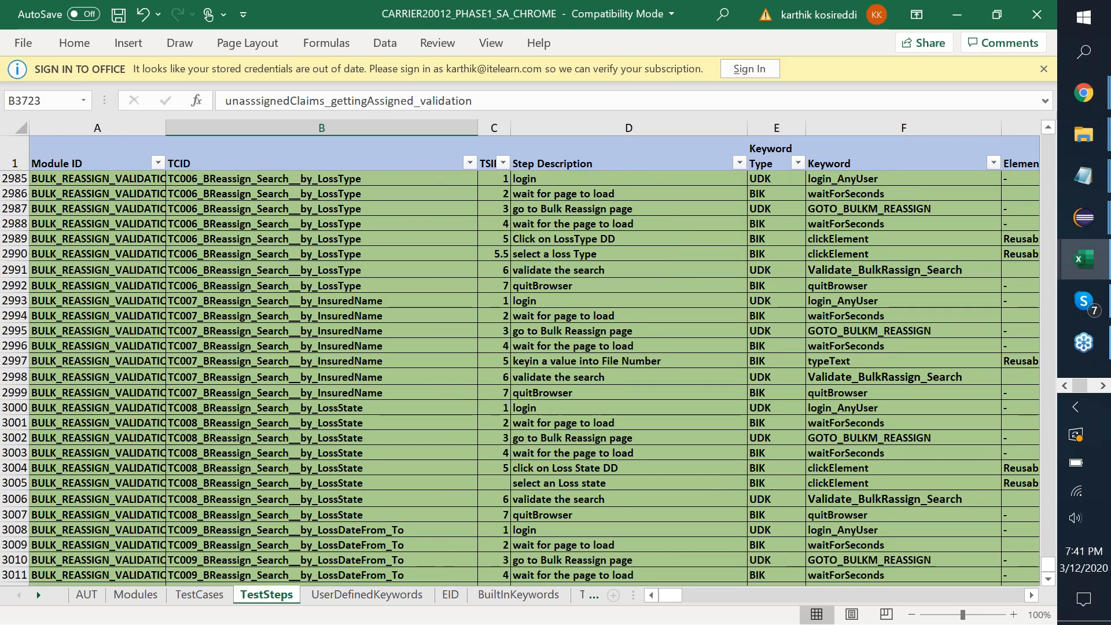
{"action": "scroll", "coordinate": [317, 293], "scroll_direction": "up", "scroll_amount": 20}
{"action": "key", "text": "ctrl+Page_Up"}
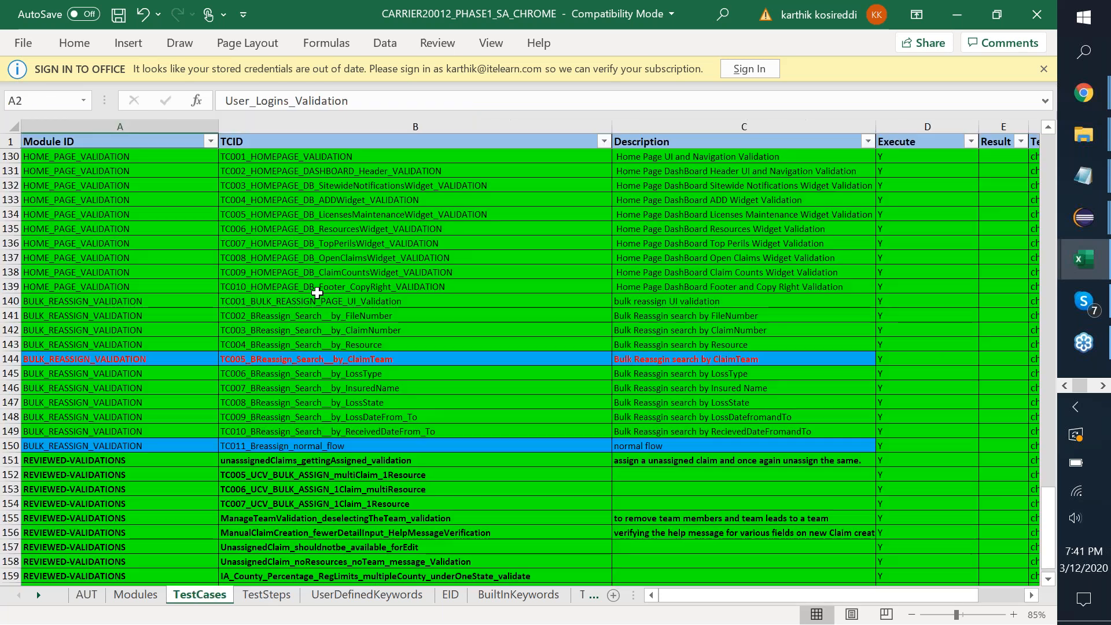
{"action": "scroll", "coordinate": [318, 292], "scroll_direction": "down", "scroll_amount": 17}
{"action": "scroll", "coordinate": [317, 292], "scroll_direction": "up", "scroll_amount": 15}
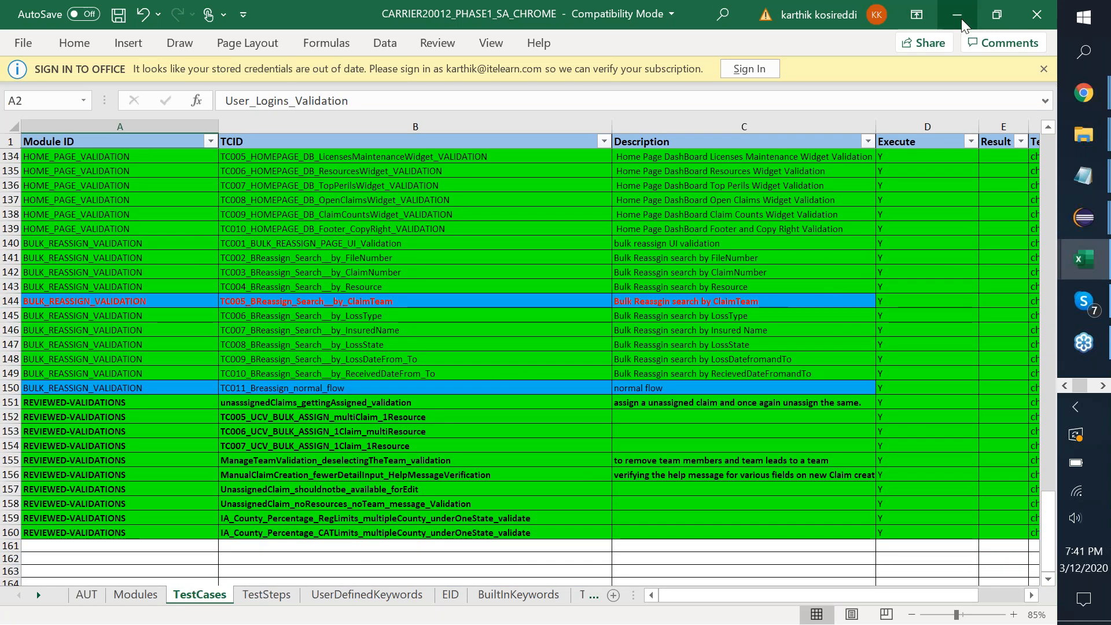
Bring the TestRun_12Mar_0736 Explorer window forward and go up to the AAXL-v1.4 folder.
{"action": "left_click", "coordinate": [958, 14]}
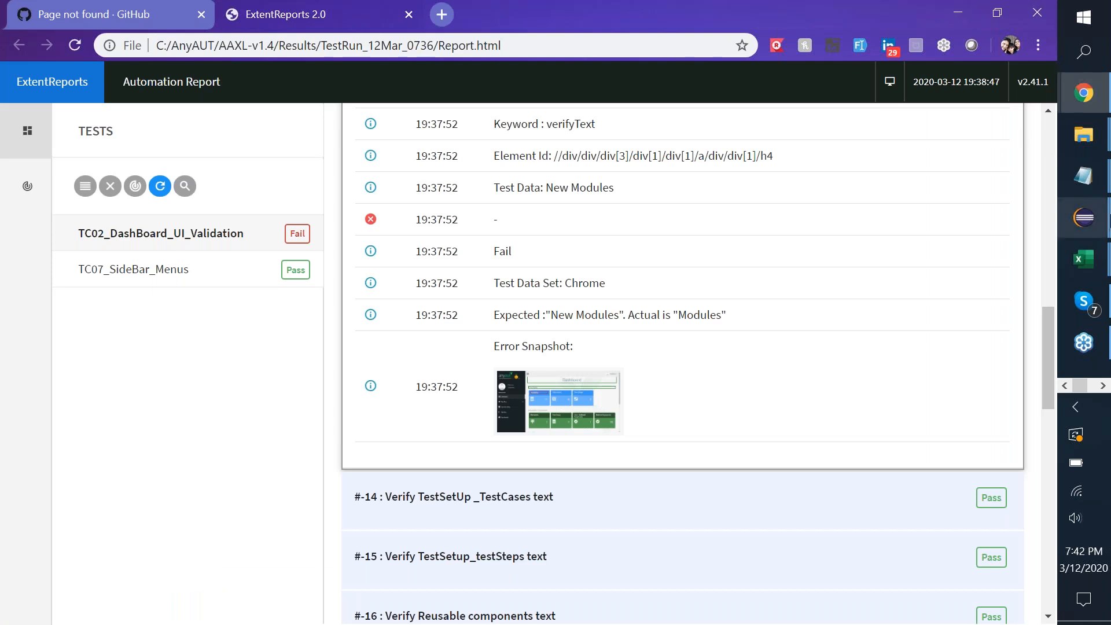
{"action": "left_click", "coordinate": [1099, 149]}
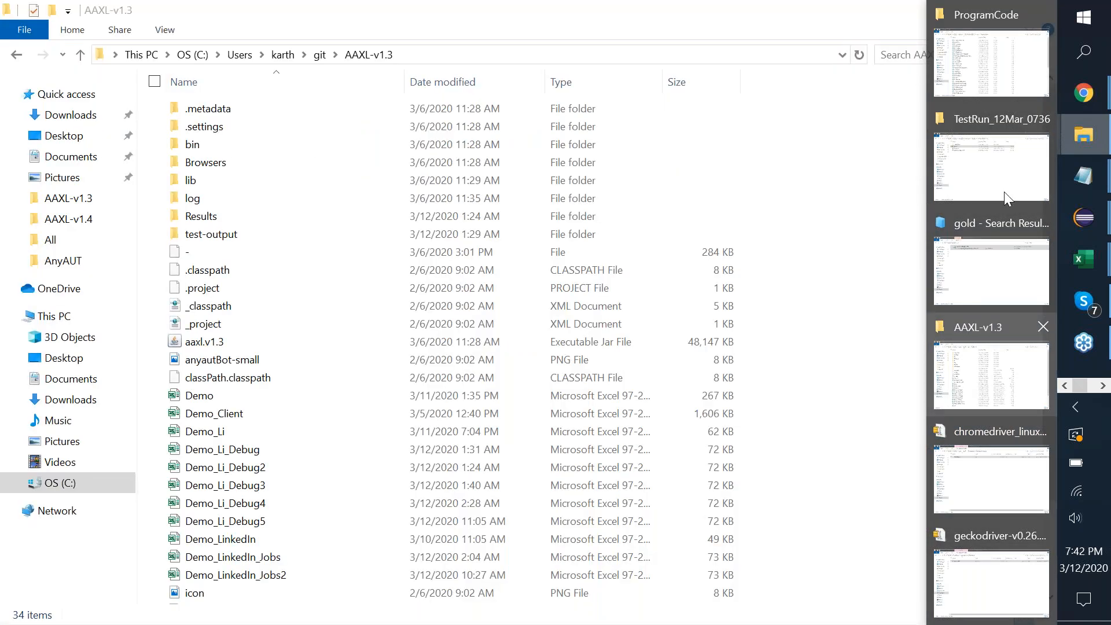
{"action": "left_click", "coordinate": [1020, 164]}
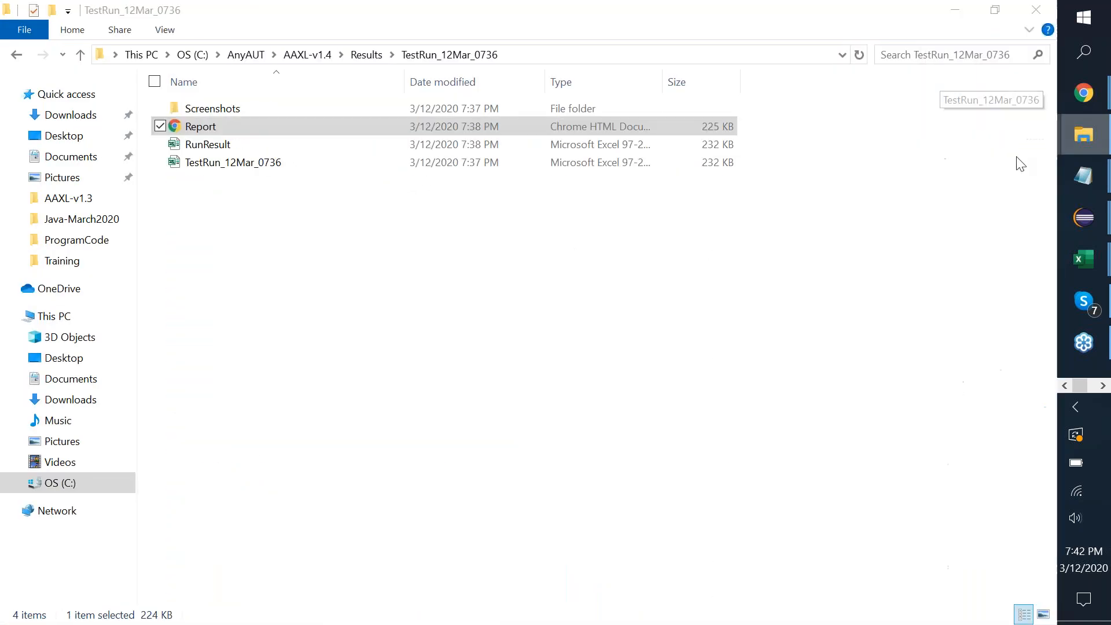
{"action": "left_click", "coordinate": [310, 54]}
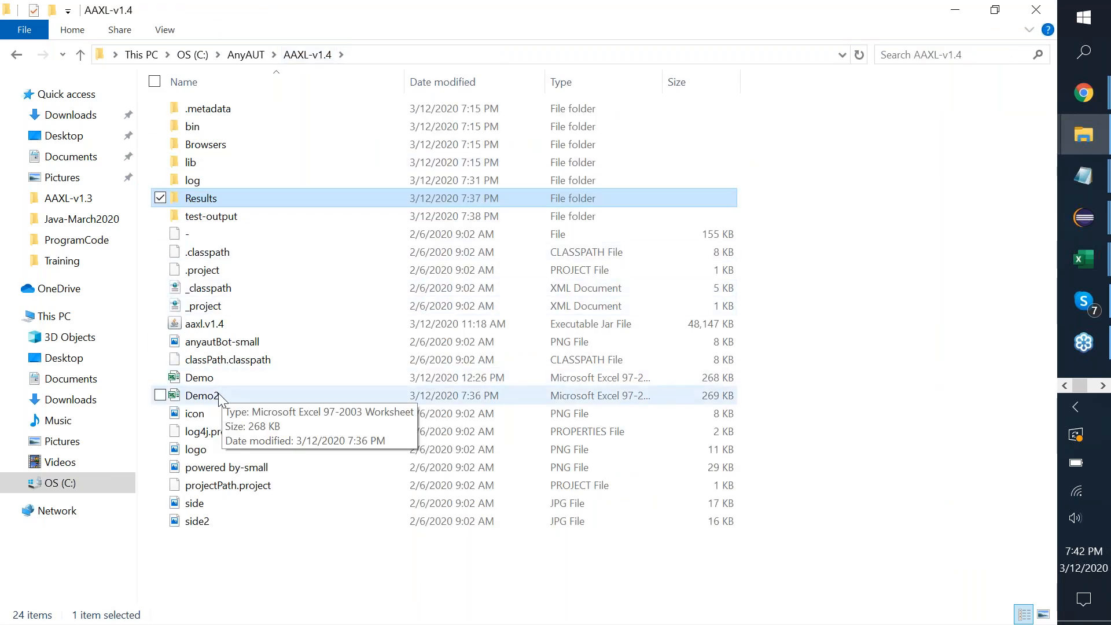
Open Demo2.xls to confirm only the UI validation and sidebar menu tests execute, then return to AAXL-v1.4.
{"action": "double_click", "coordinate": [220, 397]}
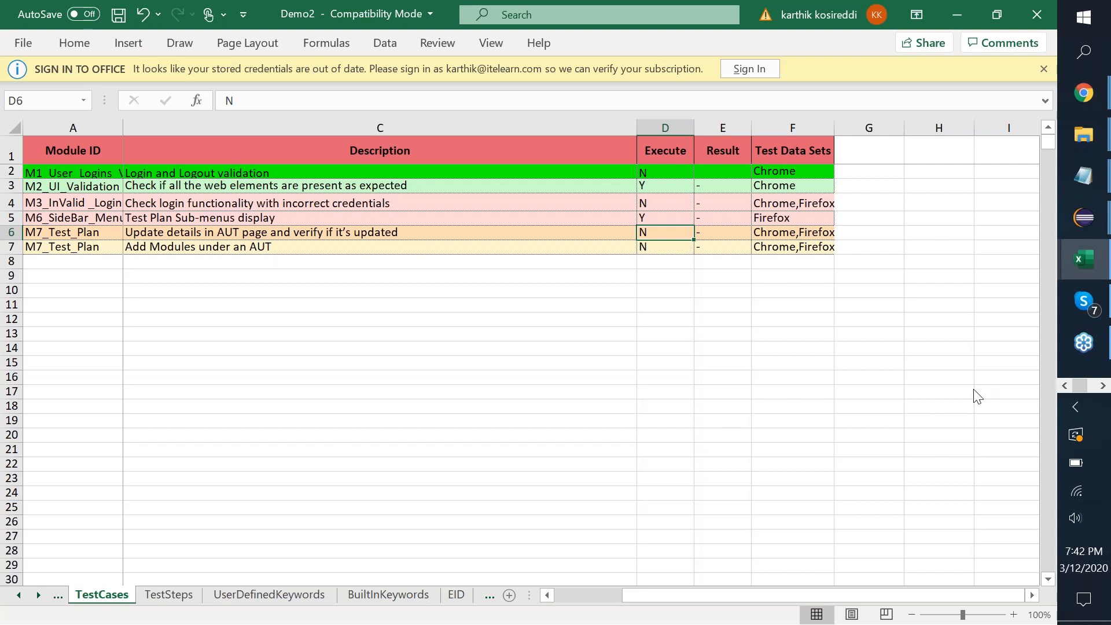
{"action": "left_click", "coordinate": [1036, 518]}
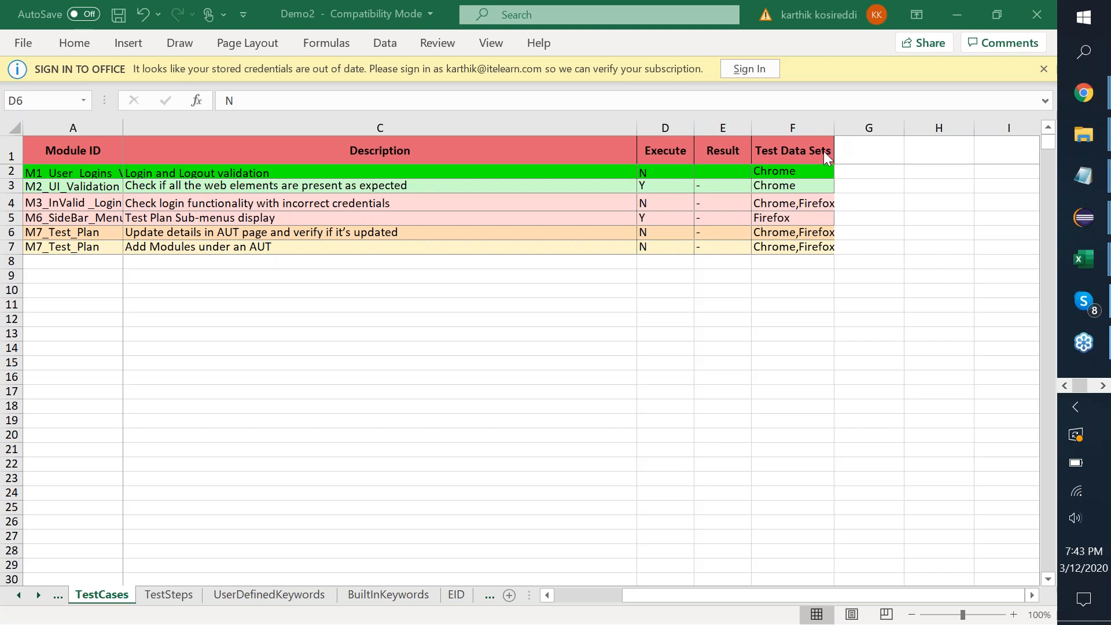
{"action": "mouse_move", "coordinate": [1093, 98]}
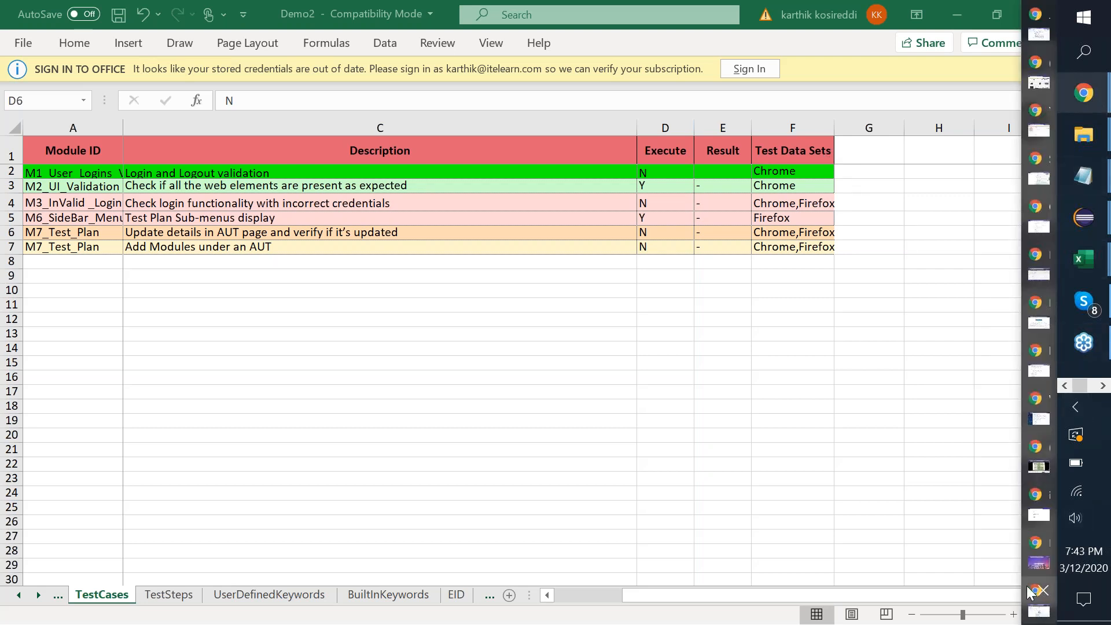
{"action": "mouse_move", "coordinate": [1031, 591]}
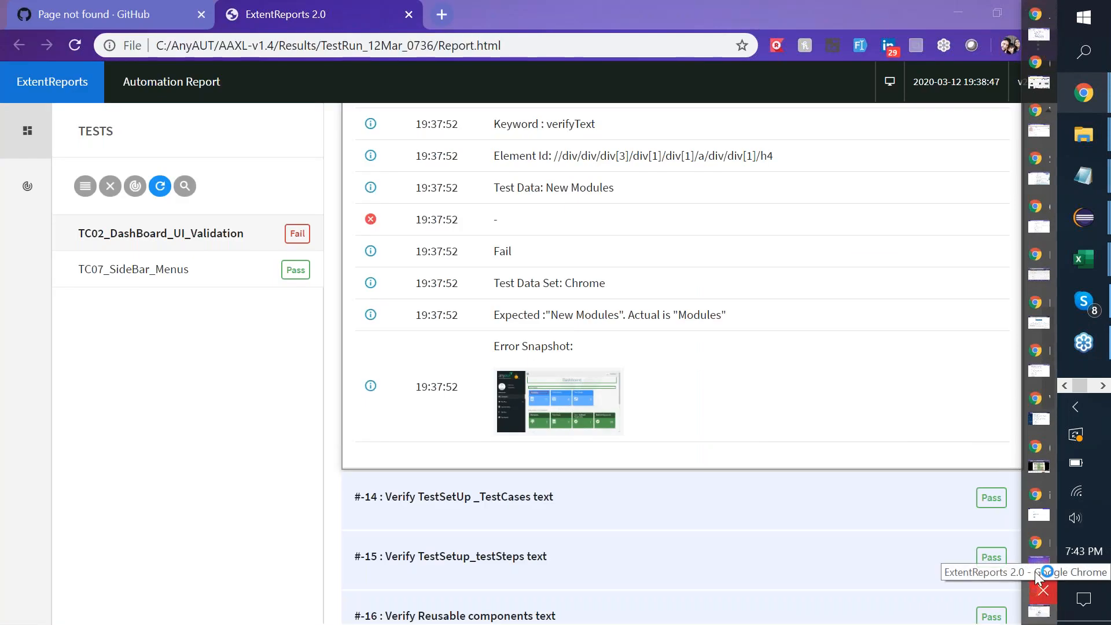
{"action": "mouse_move", "coordinate": [1042, 543]}
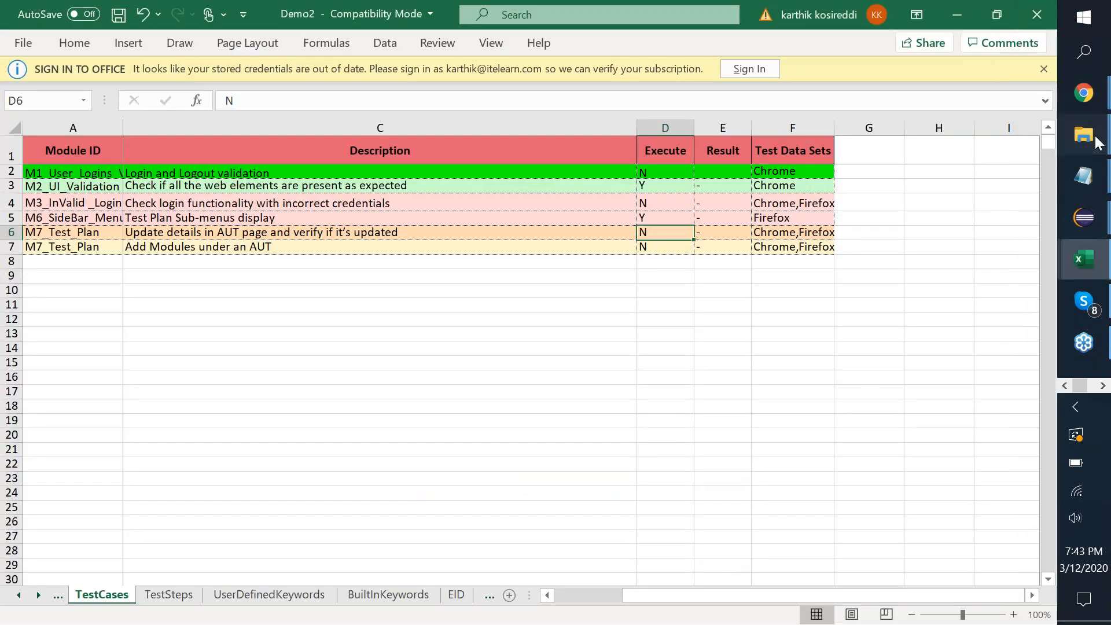
{"action": "left_click", "coordinate": [1088, 138]}
{"action": "left_click", "coordinate": [1013, 153]}
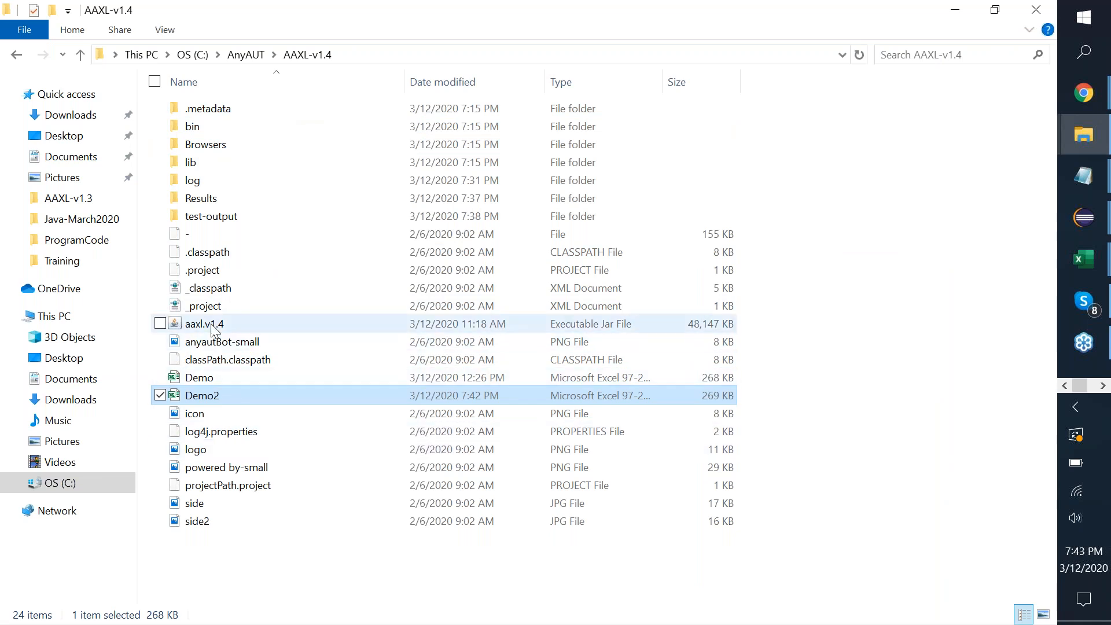
Start aaxl.v1.4 with run name 12Mar_0743, run by User, and Demo.xls preselected.
{"action": "left_click", "coordinate": [213, 329]}
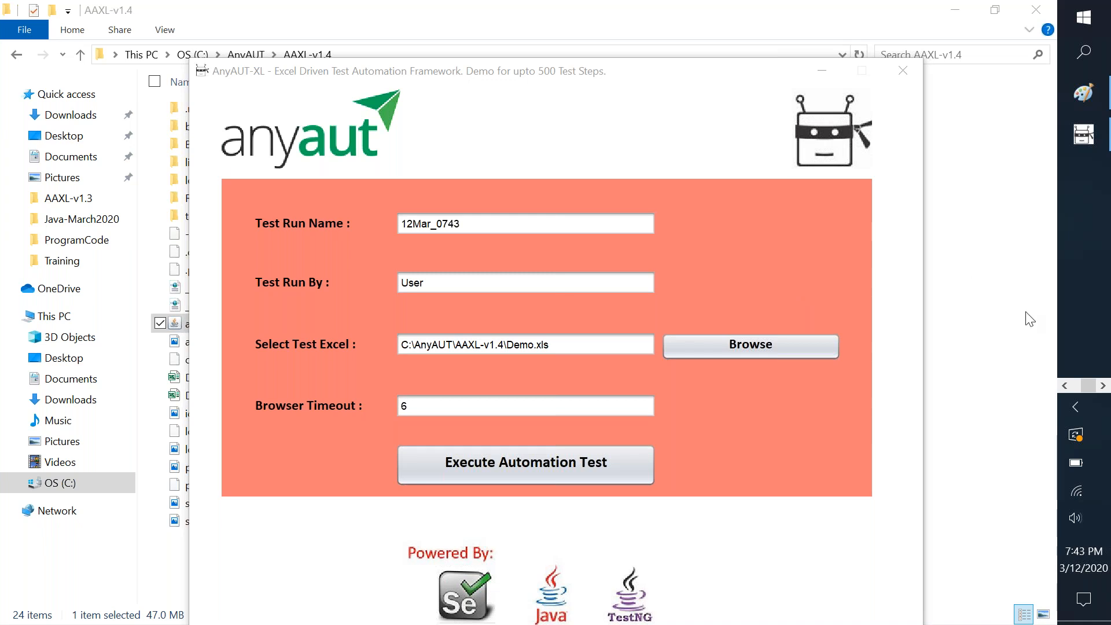
{"action": "left_click", "coordinate": [1064, 386]}
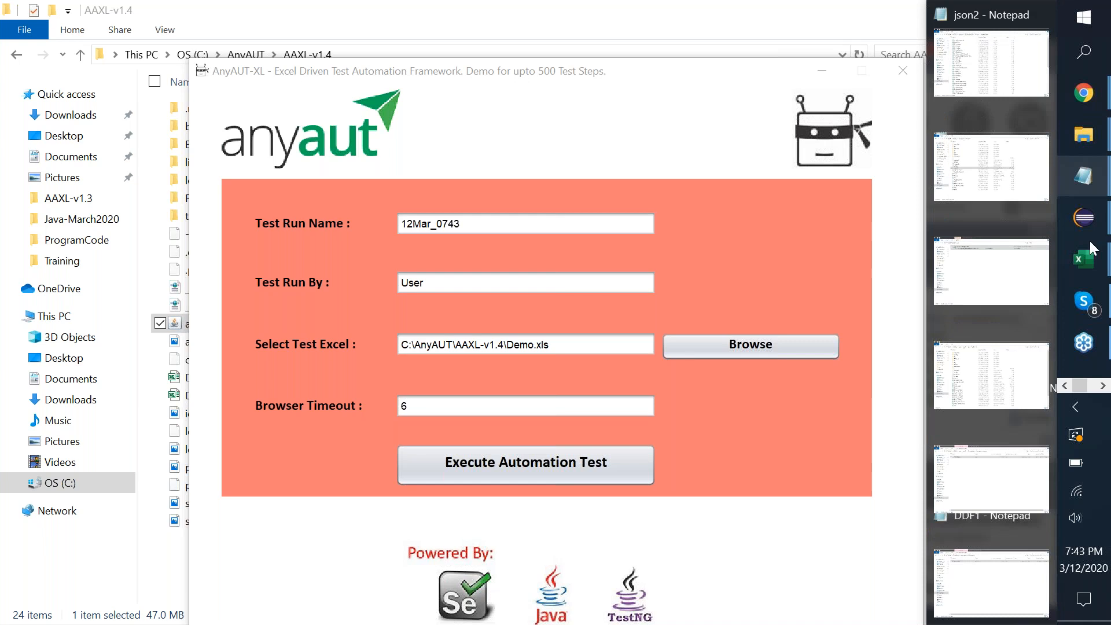
{"action": "mouse_move", "coordinate": [1084, 93]}
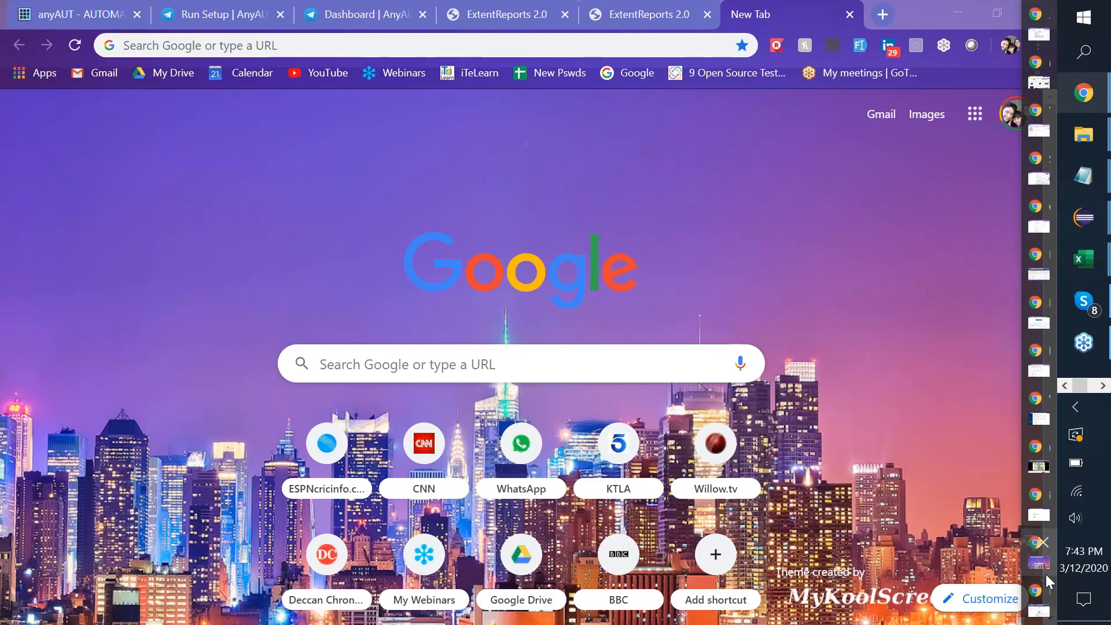
Show the Dashboard | AnyAUT tab in Chrome: 4 modules, 41 test cases, 291 steps, 129 runs.
{"action": "mouse_move", "coordinate": [1039, 575]}
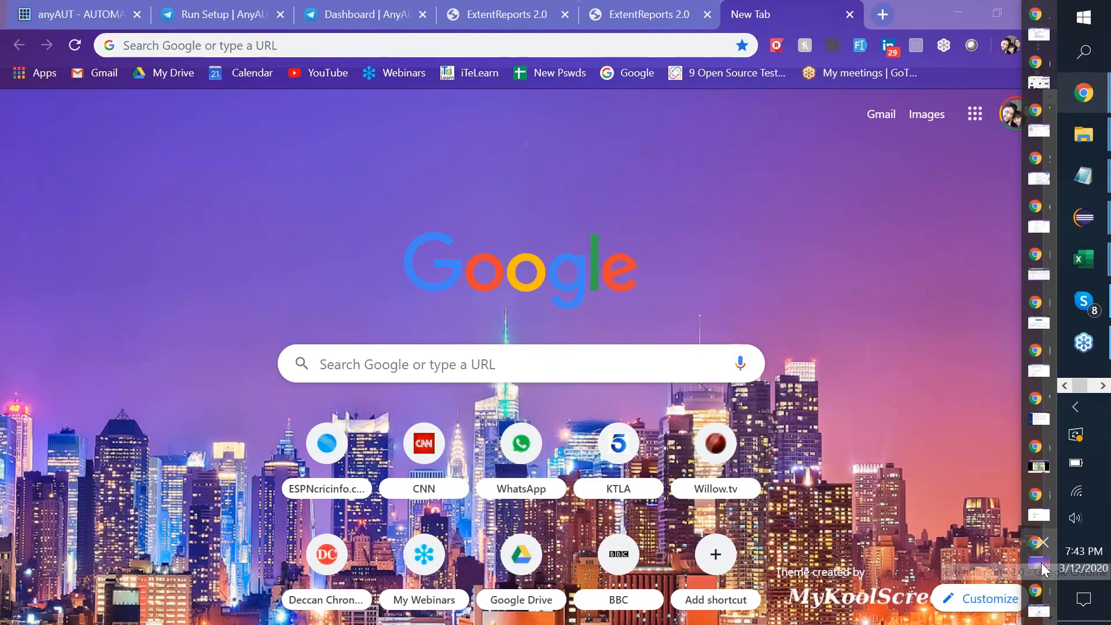
{"action": "left_click", "coordinate": [1041, 563]}
{"action": "key", "text": "ctrl+3"}
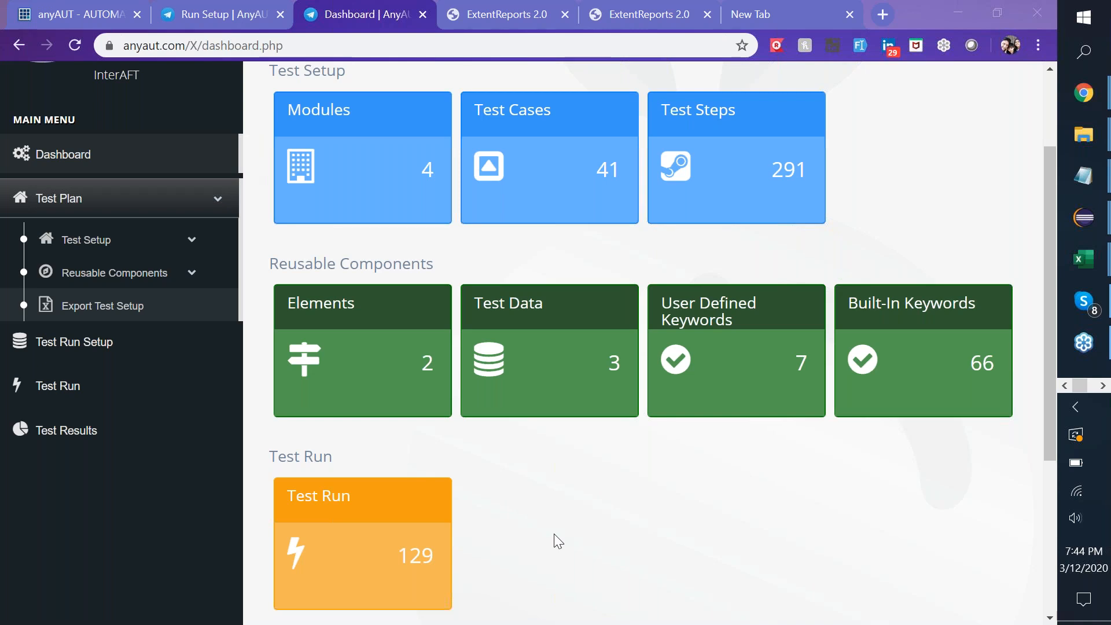
Under Test Setup > Test Steps, create a step using the Built-In Keyword clearText.
{"action": "left_click", "coordinate": [120, 244]}
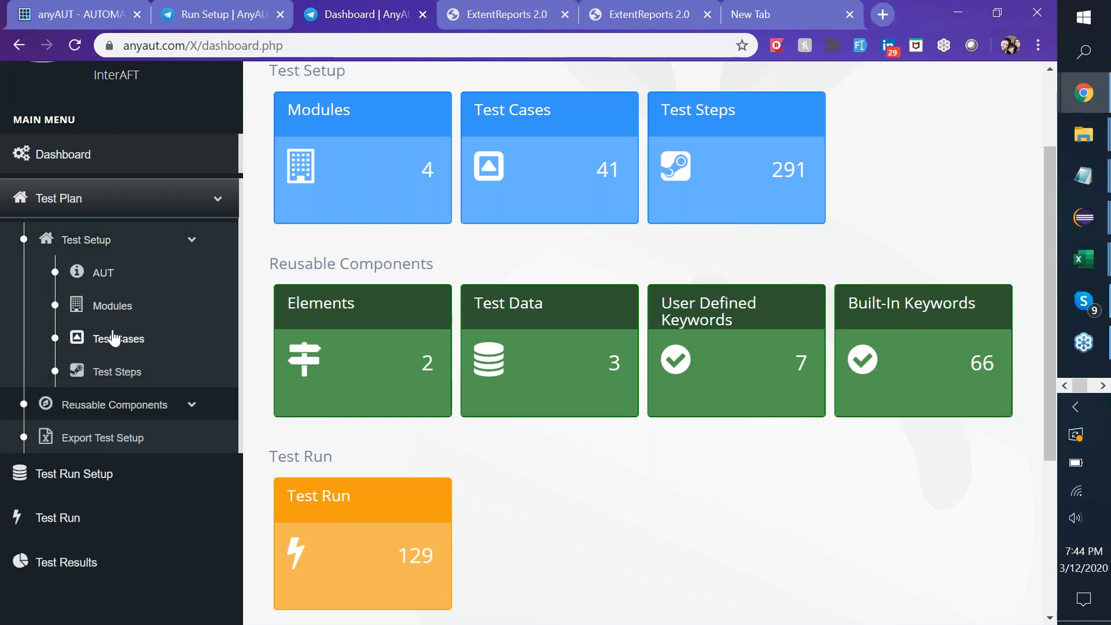
{"action": "left_click", "coordinate": [128, 372]}
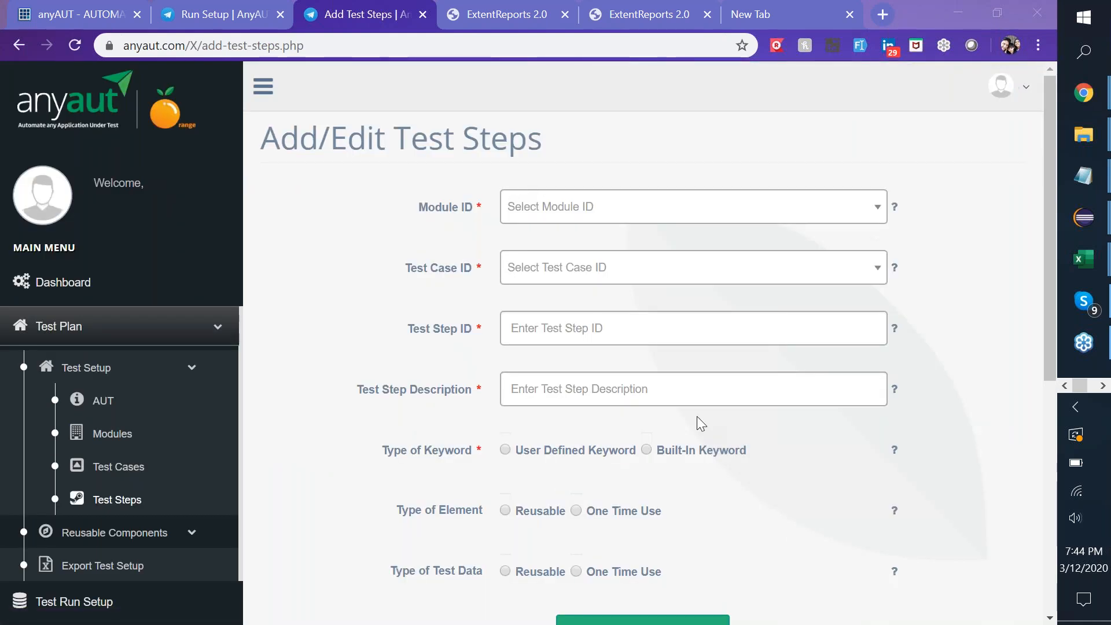
{"action": "scroll", "coordinate": [697, 416], "scroll_direction": "down", "scroll_amount": 3}
{"action": "left_click", "coordinate": [646, 307]}
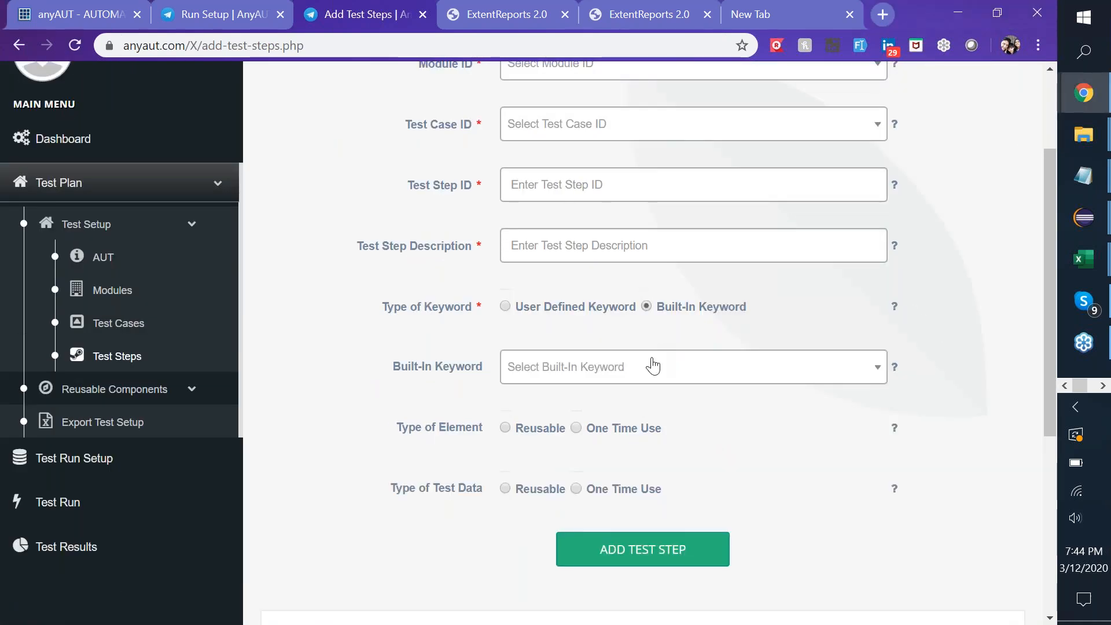
{"action": "left_click", "coordinate": [642, 370]}
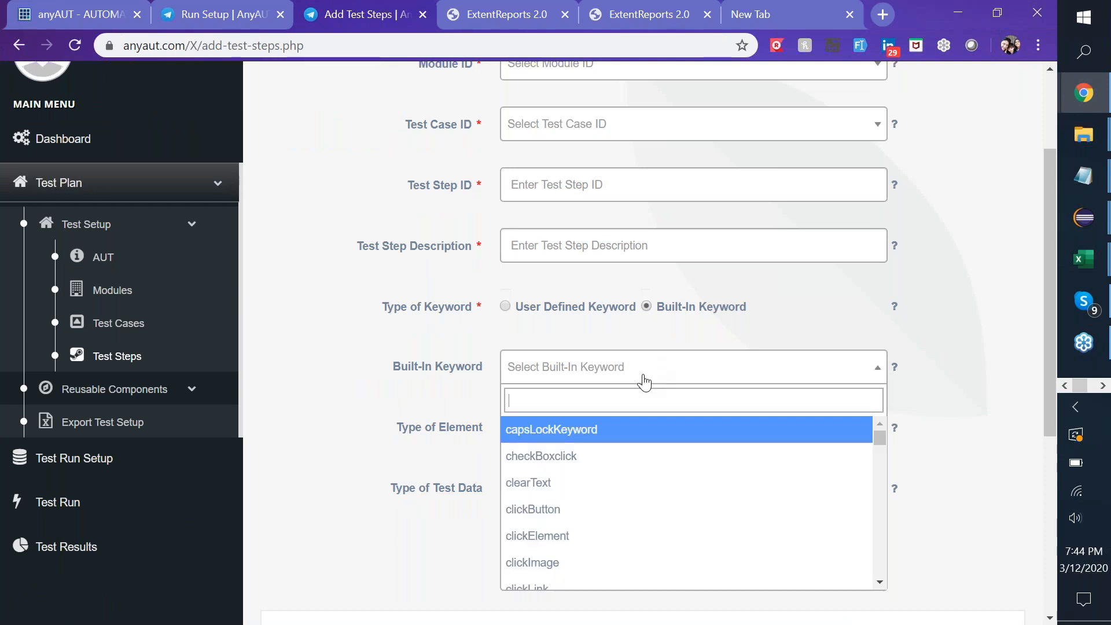
{"action": "left_click", "coordinate": [550, 484]}
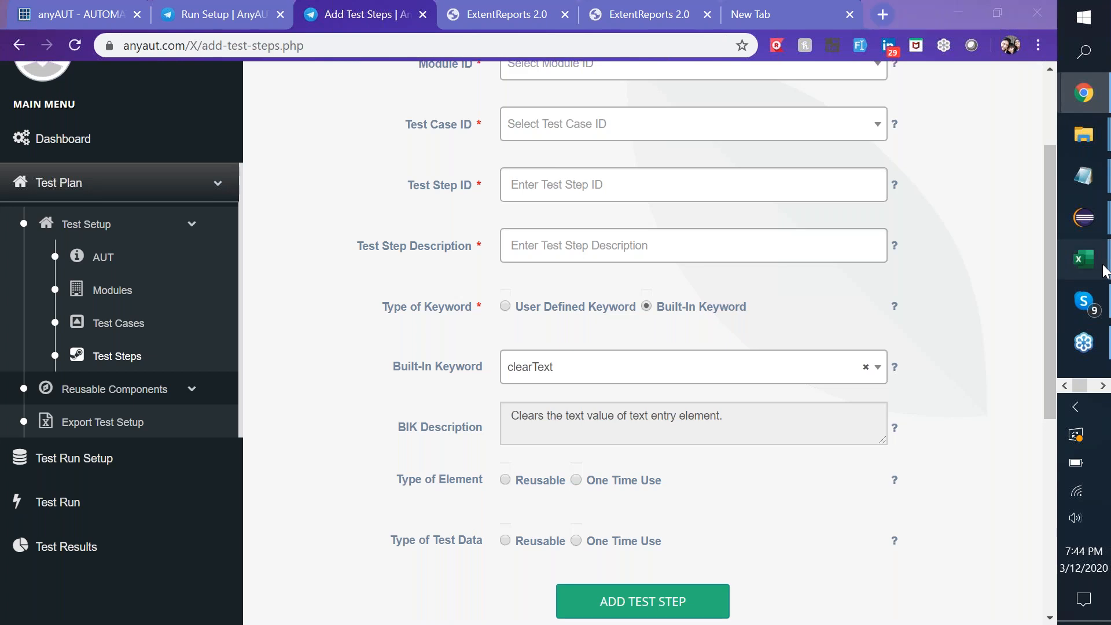
{"action": "mouse_move", "coordinate": [1104, 271]}
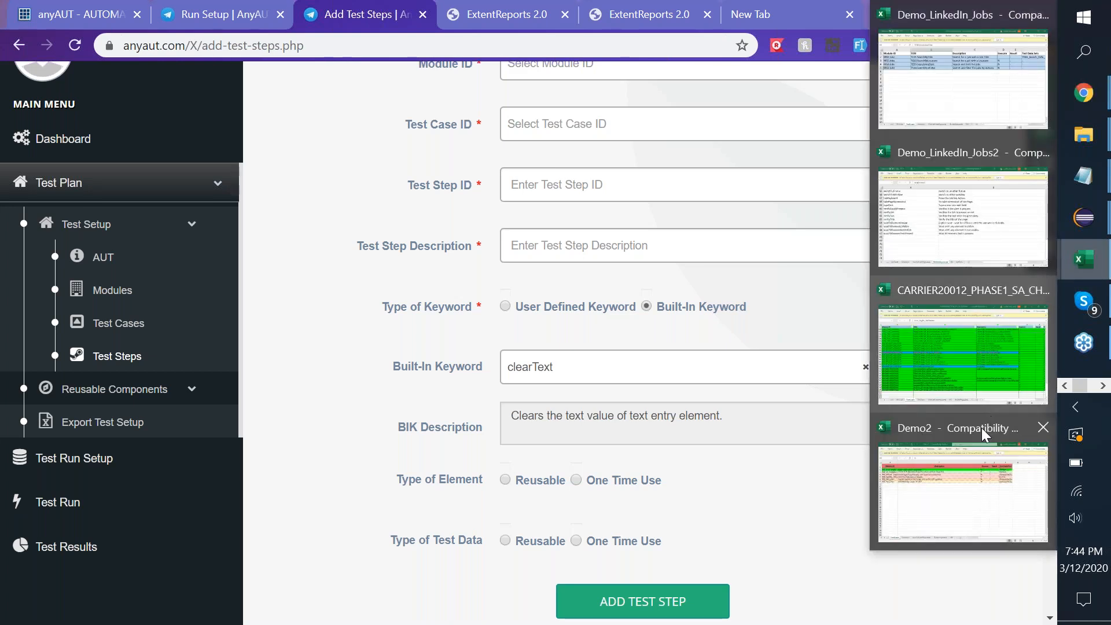
Compare Demo2's TestSteps sheet with the anyAUT test-step form.
{"action": "left_click", "coordinate": [906, 474]}
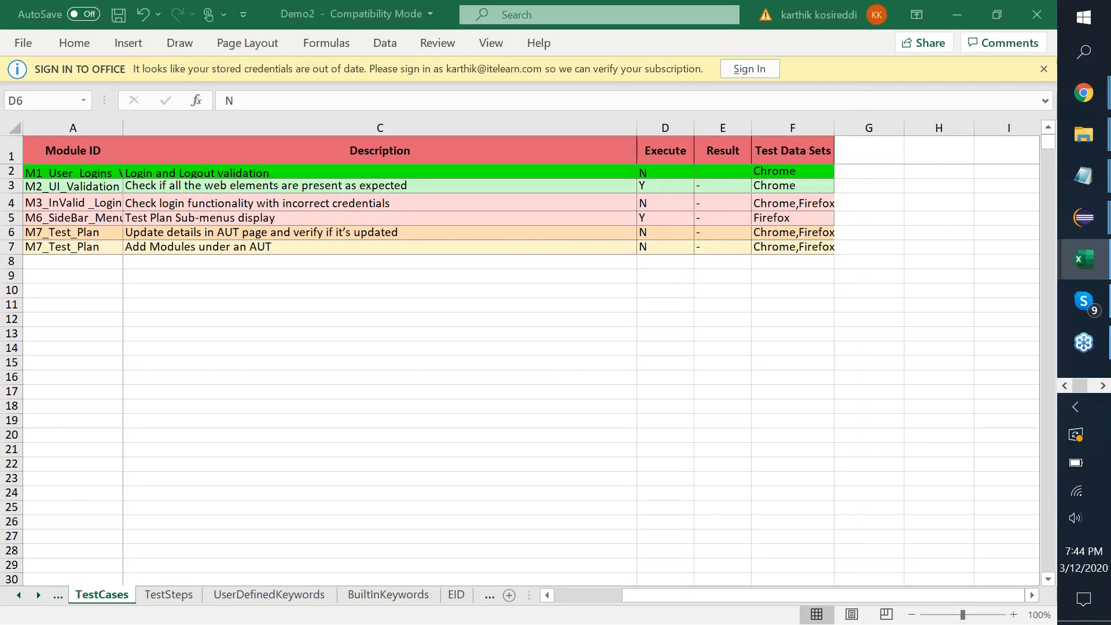
{"action": "left_click", "coordinate": [172, 595]}
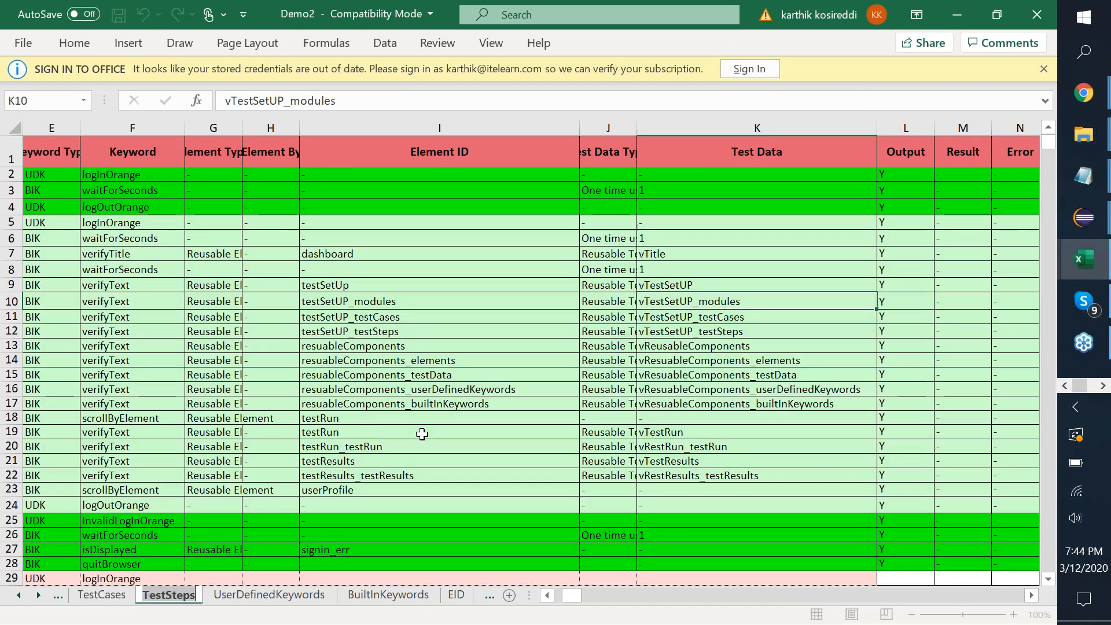
{"action": "scroll", "coordinate": [422, 434], "scroll_direction": "left", "scroll_amount": 3}
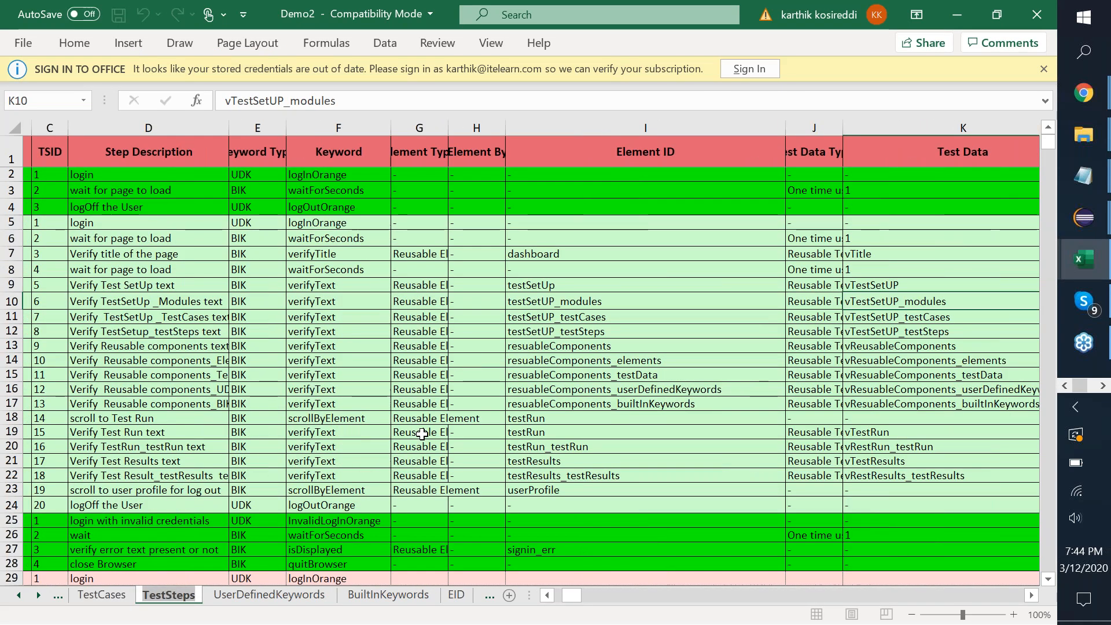
{"action": "scroll", "coordinate": [422, 435], "scroll_direction": "right", "scroll_amount": 1}
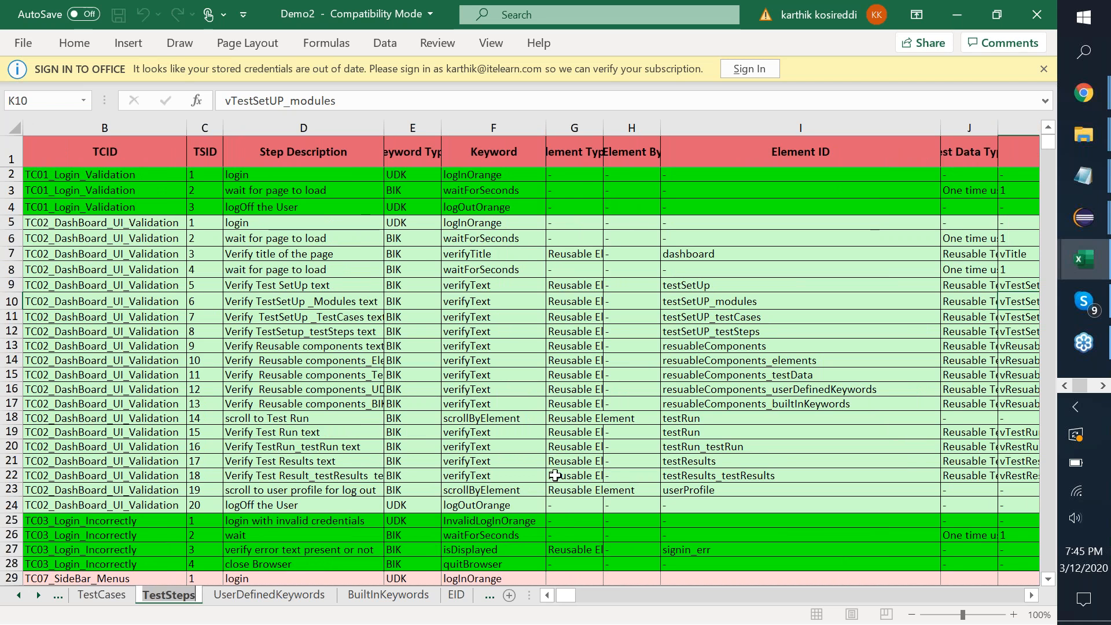
{"action": "left_click", "coordinate": [958, 15]}
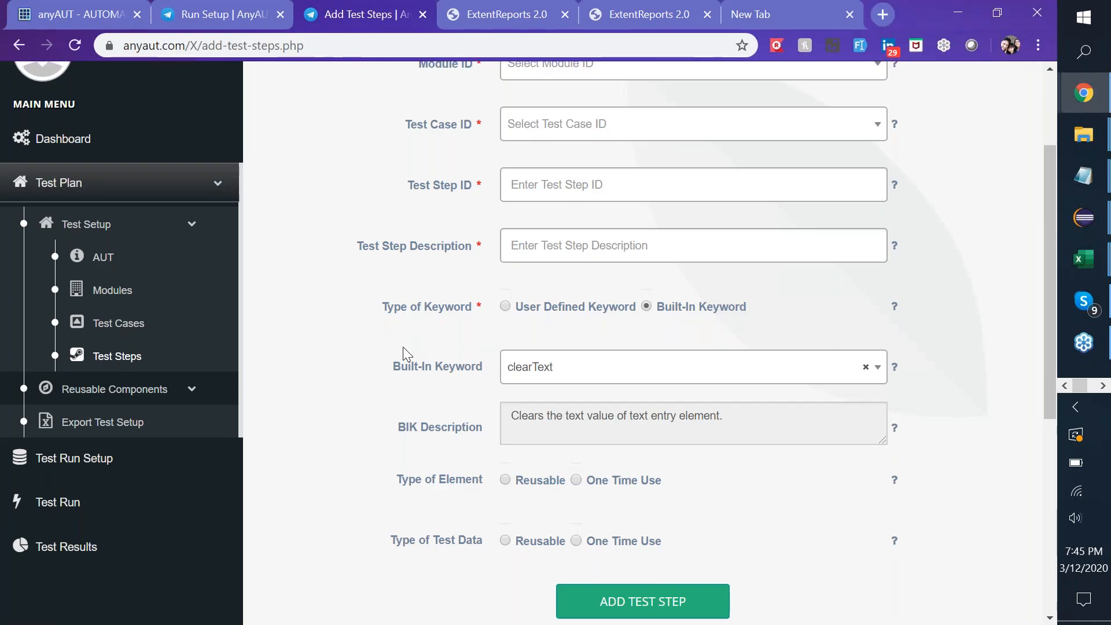
{"action": "scroll", "coordinate": [407, 392], "scroll_direction": "down", "scroll_amount": 2}
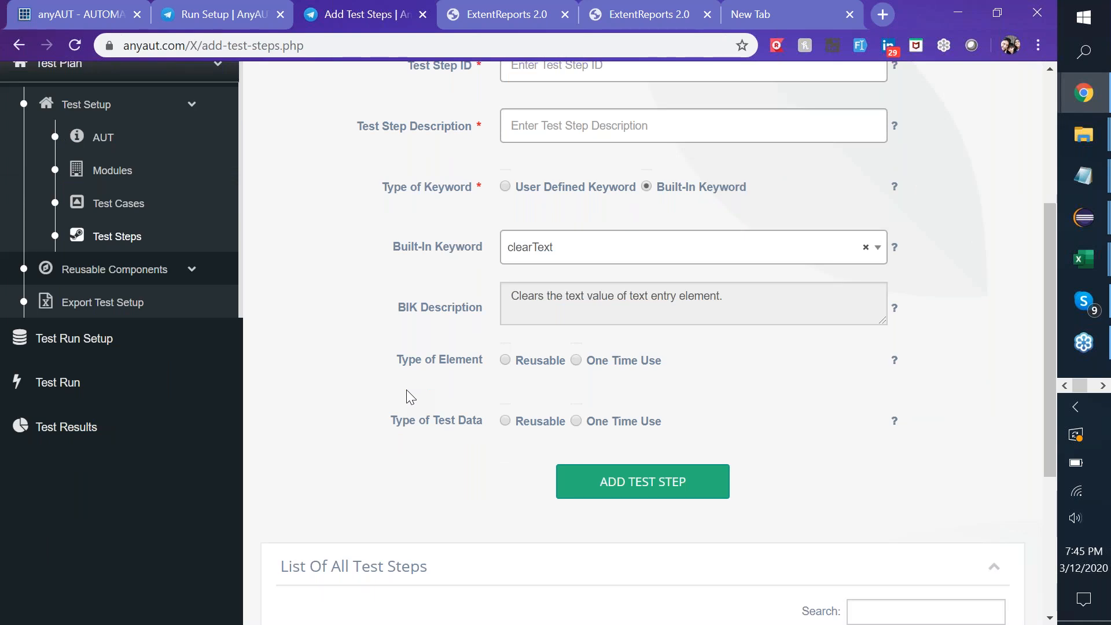
{"action": "mouse_move", "coordinate": [1088, 257]}
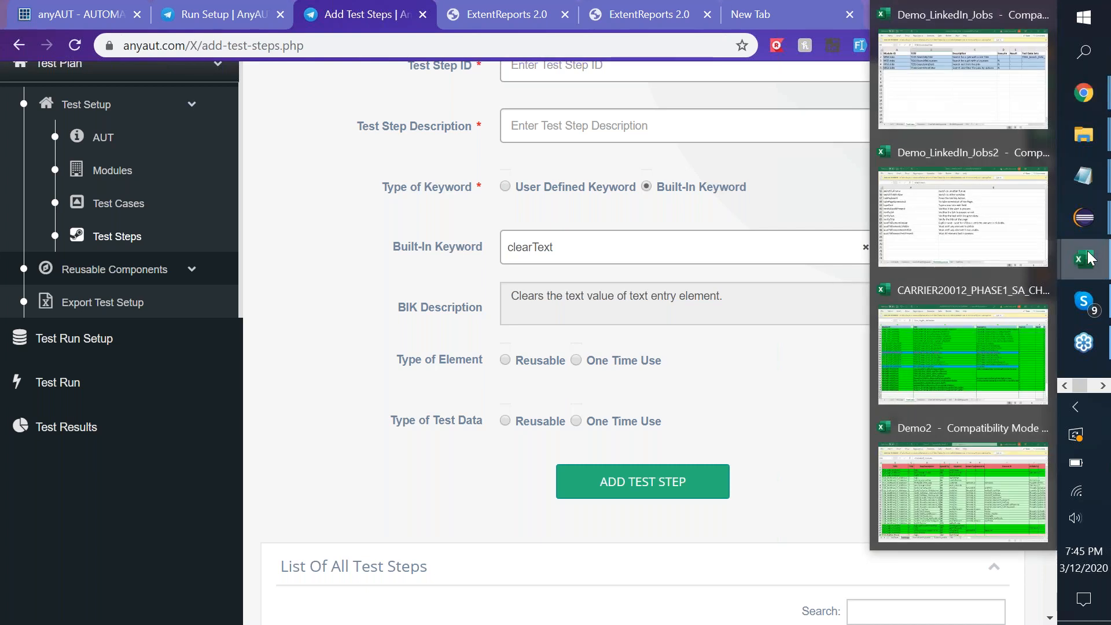
Select the 20 TC02 step rows 5–24 on Demo2's TestSteps sheet for copying.
{"action": "left_click", "coordinate": [908, 501]}
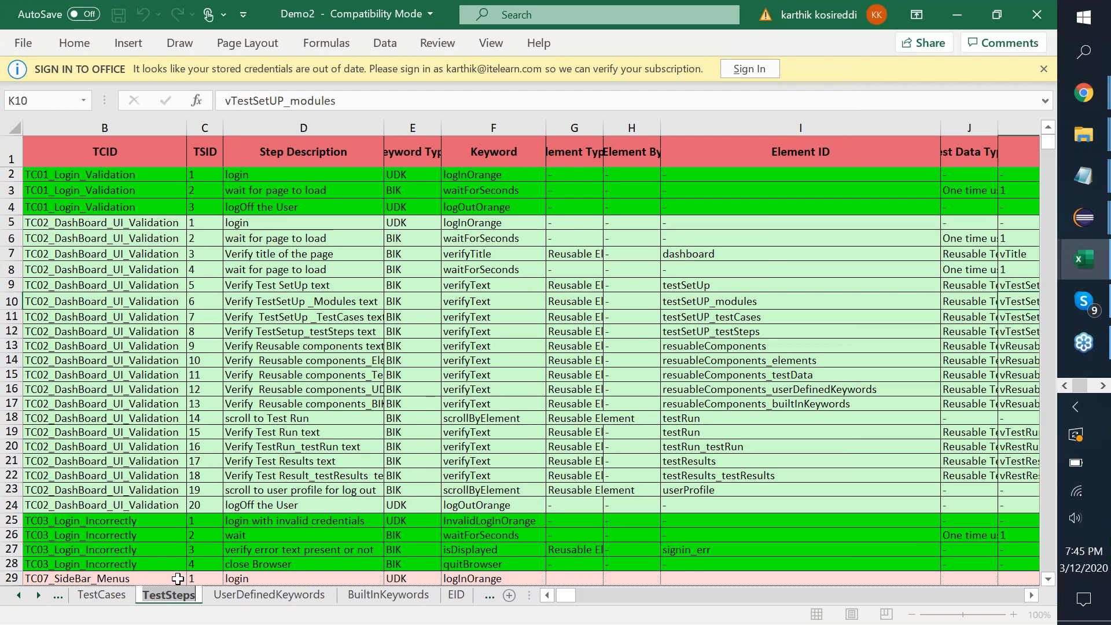
{"action": "scroll", "coordinate": [309, 445], "scroll_direction": "down", "scroll_amount": 5}
{"action": "scroll", "coordinate": [310, 445], "scroll_direction": "left", "scroll_amount": 2}
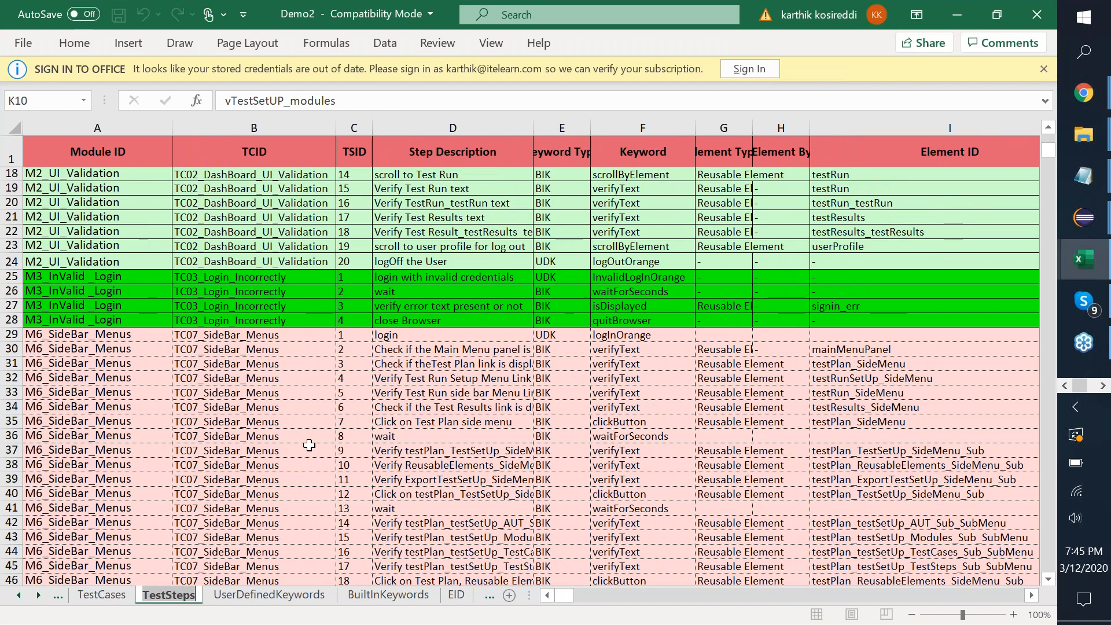
{"action": "scroll", "coordinate": [310, 445], "scroll_direction": "down", "scroll_amount": 2}
{"action": "scroll", "coordinate": [309, 445], "scroll_direction": "down", "scroll_amount": 5}
{"action": "scroll", "coordinate": [310, 445], "scroll_direction": "up", "scroll_amount": 12}
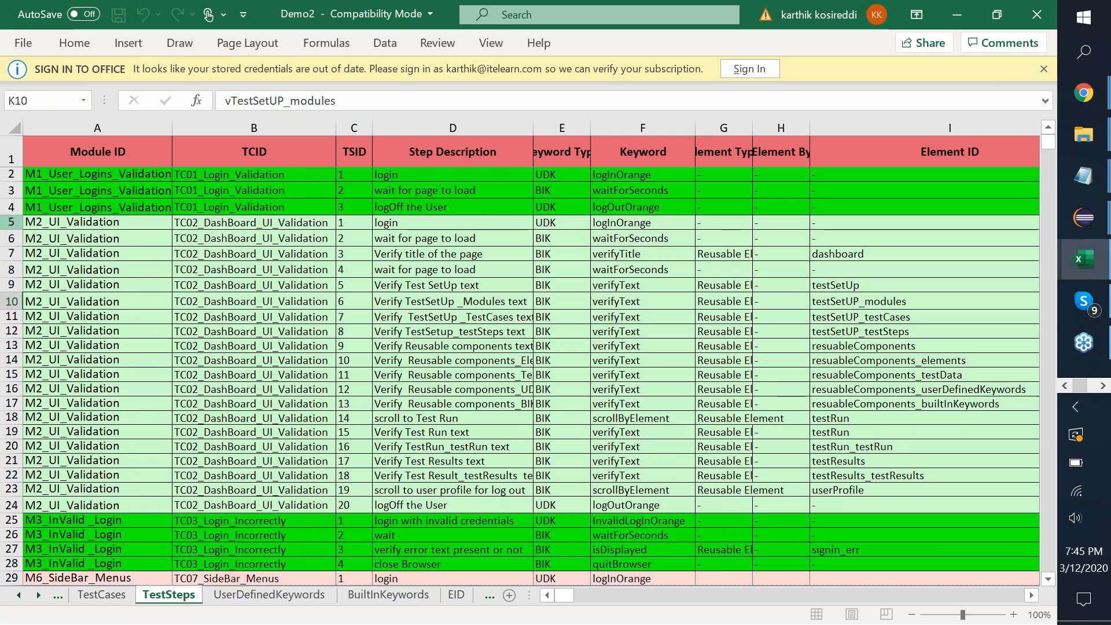
{"action": "left_click_drag", "start_coordinate": [12, 221], "coordinate": [6, 511]}
Paste the copied TC02 step rows into TestSteps starting at row 83.
{"action": "key", "text": "ctrl+c"}
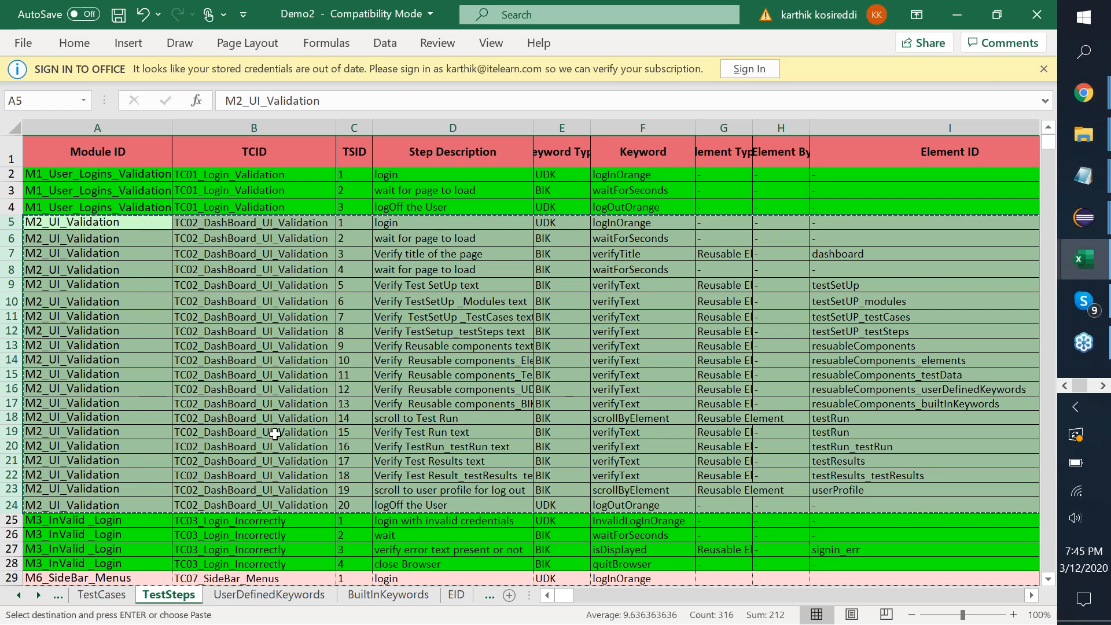
{"action": "scroll", "coordinate": [275, 434], "scroll_direction": "down", "scroll_amount": 2}
{"action": "scroll", "coordinate": [275, 434], "scroll_direction": "down", "scroll_amount": 14}
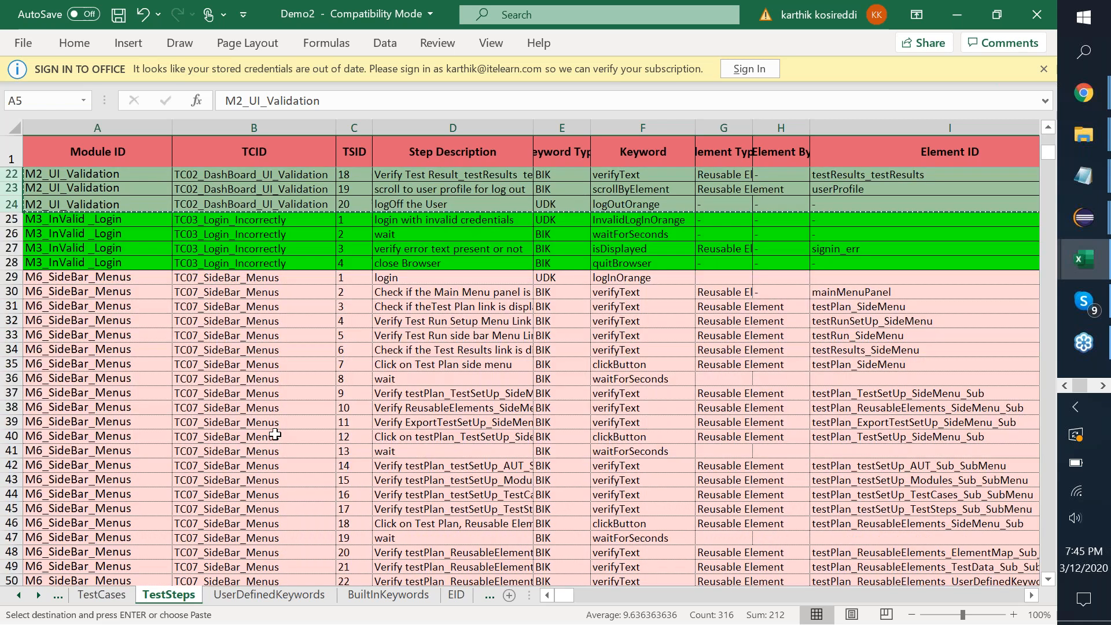
{"action": "scroll", "coordinate": [275, 434], "scroll_direction": "down", "scroll_amount": 5}
{"action": "left_click", "coordinate": [149, 449]}
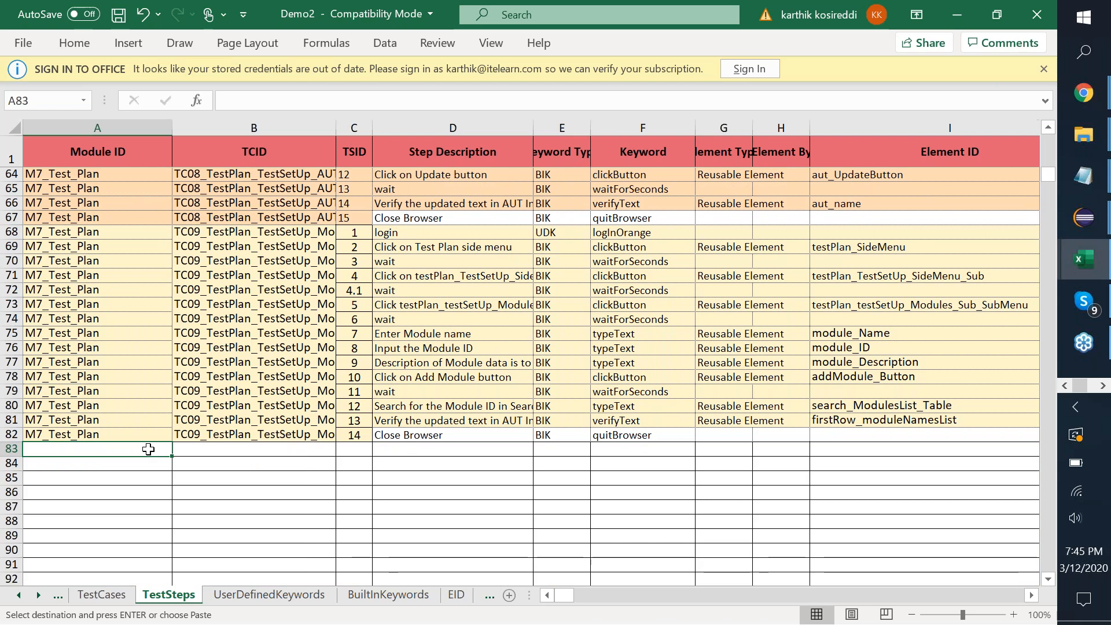
{"action": "key", "text": "ctrl+v"}
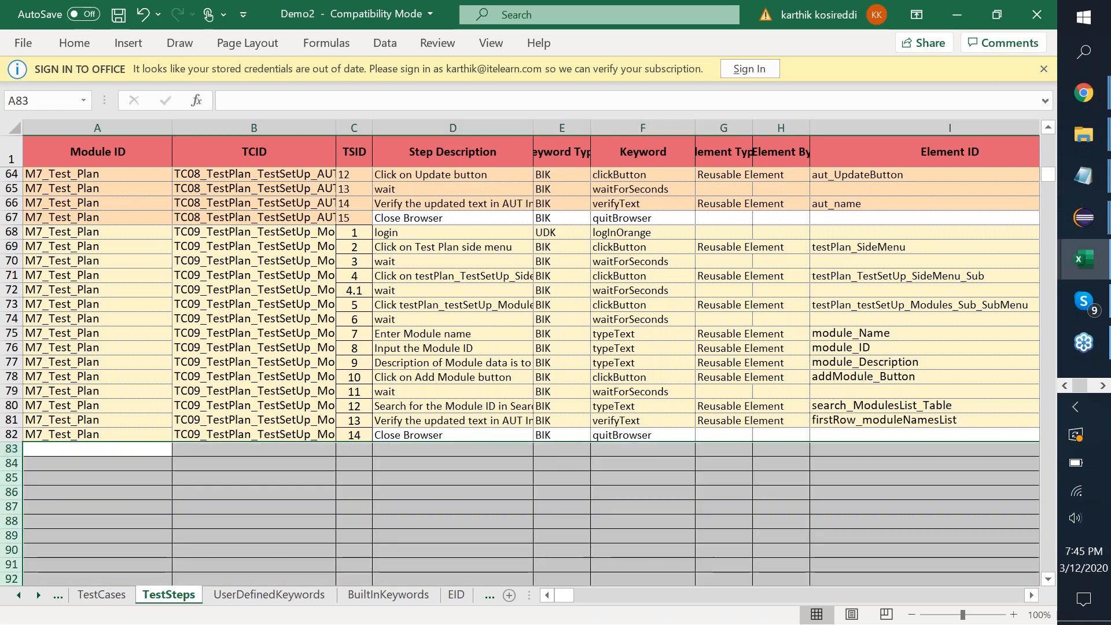
Rename the TCID of pasted rows B83:B102 to TC10_DashBoard_UI_Validation.
{"action": "left_click", "coordinate": [199, 451]}
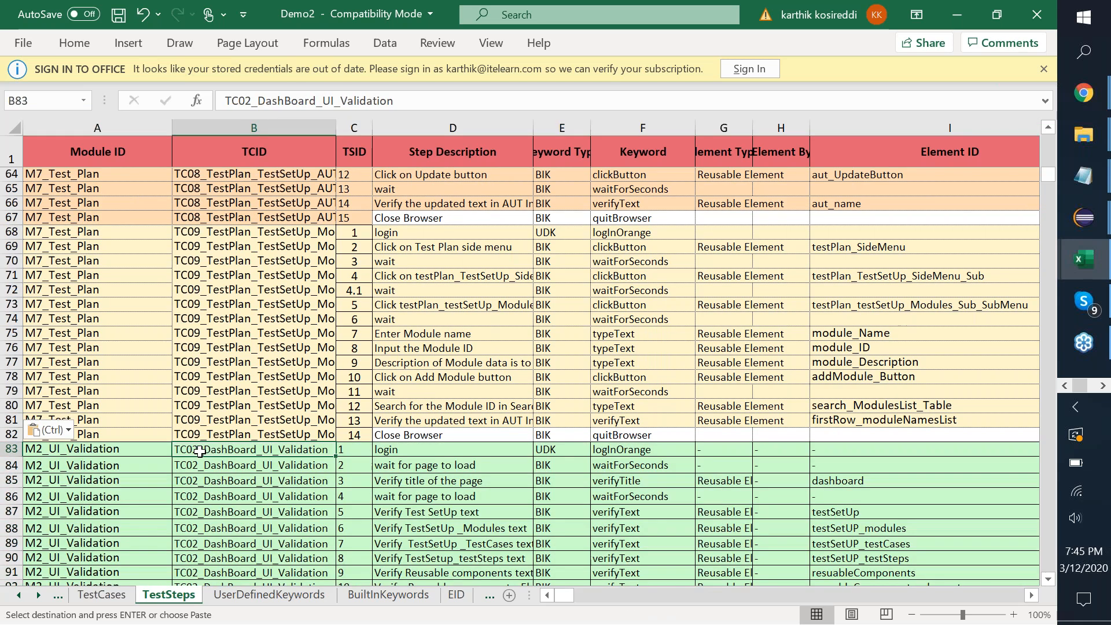
{"action": "double_click", "coordinate": [199, 451]}
{"action": "key", "text": "BackSpace"}
{"action": "key", "text": "BackSpace"}
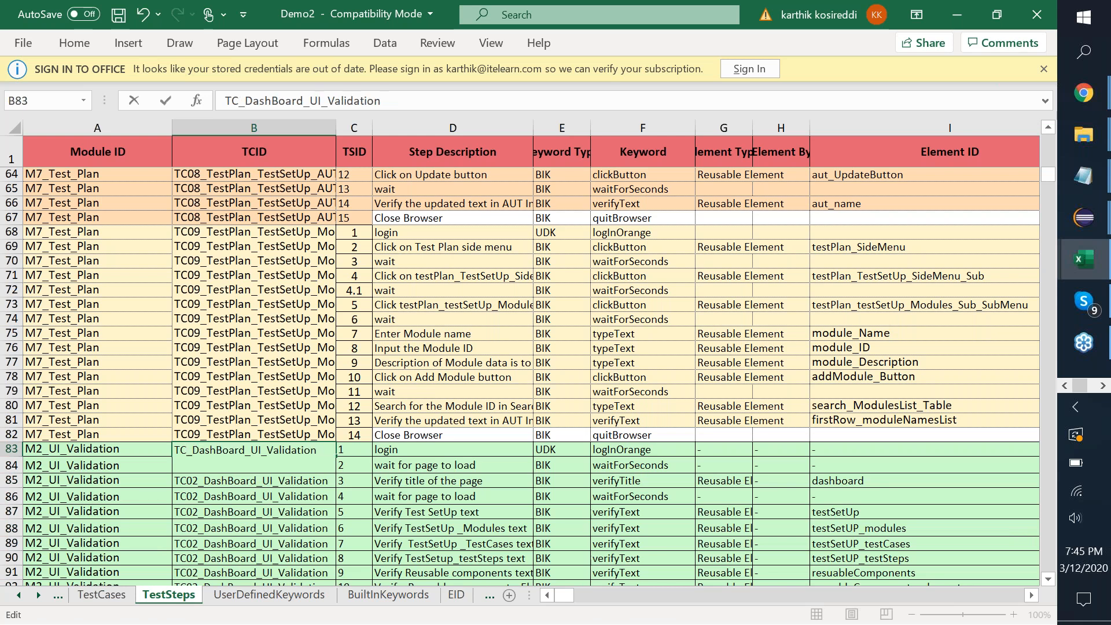
{"action": "type", "text": "10"}
{"action": "key", "text": "ctrl+Return"}
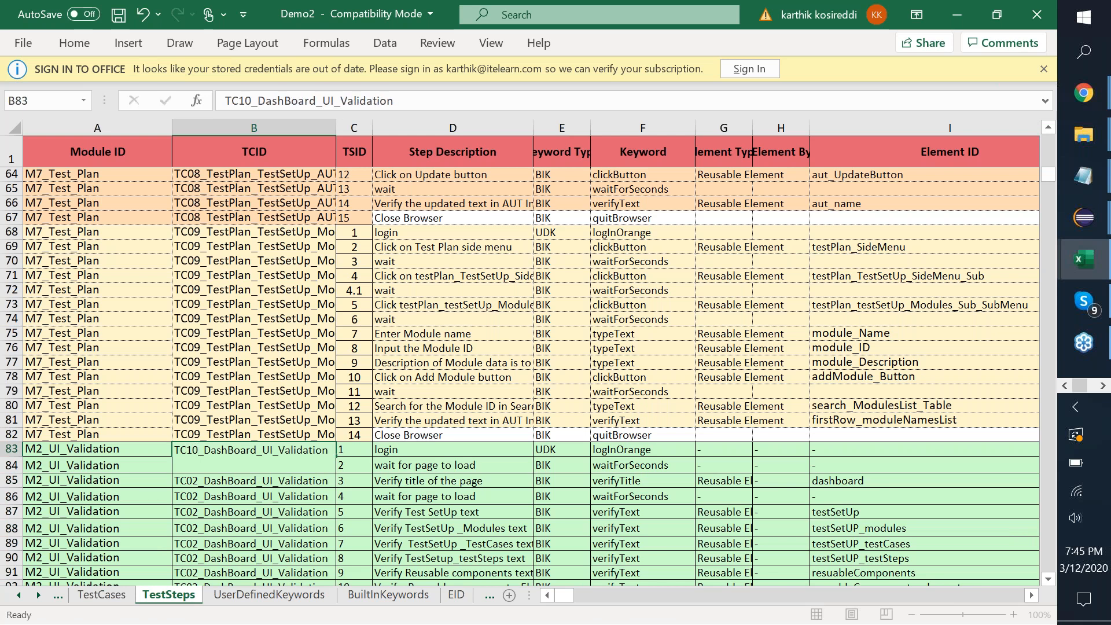
{"action": "key", "text": "Up"}
{"action": "key", "text": "ctrl+c"}
{"action": "key", "text": "Down"}
{"action": "key", "text": "shift+Down"}
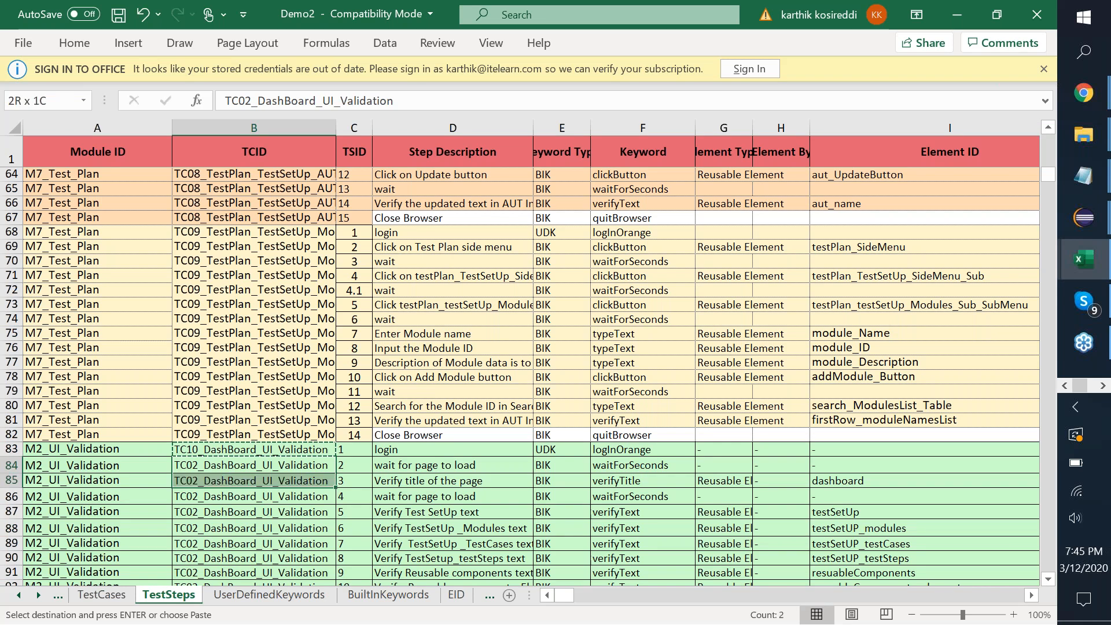
{"action": "key", "text": "ctrl+shift+Down"}
{"action": "key", "text": "ctrl+v"}
{"action": "key", "text": "Left"}
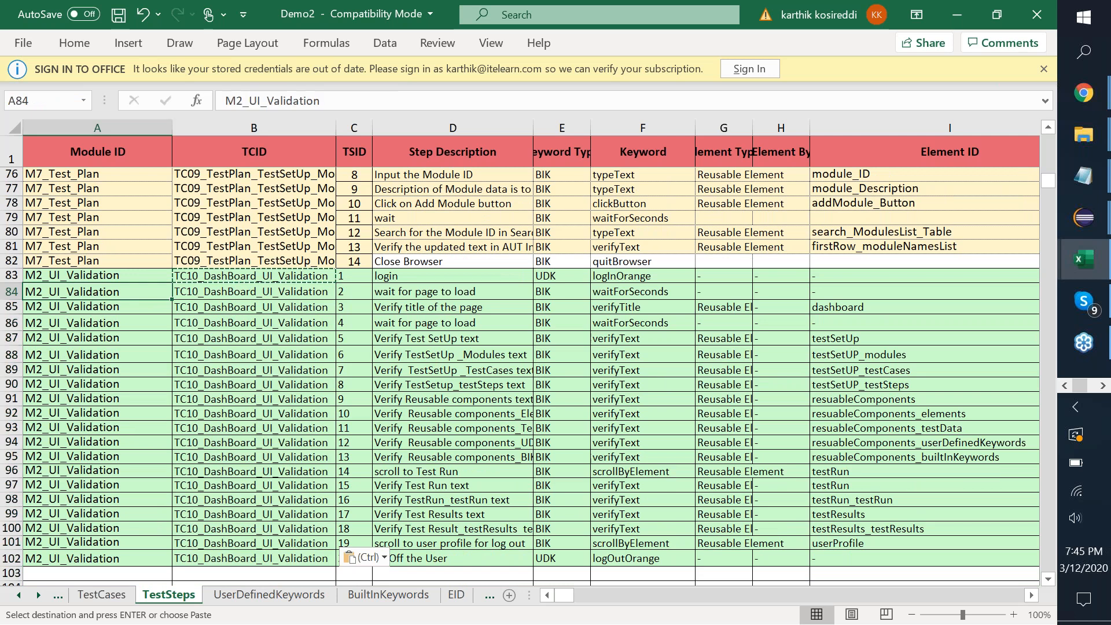
Review the columns of the TC10 copy's steps 2 through 5.
{"action": "key", "text": "Right"}
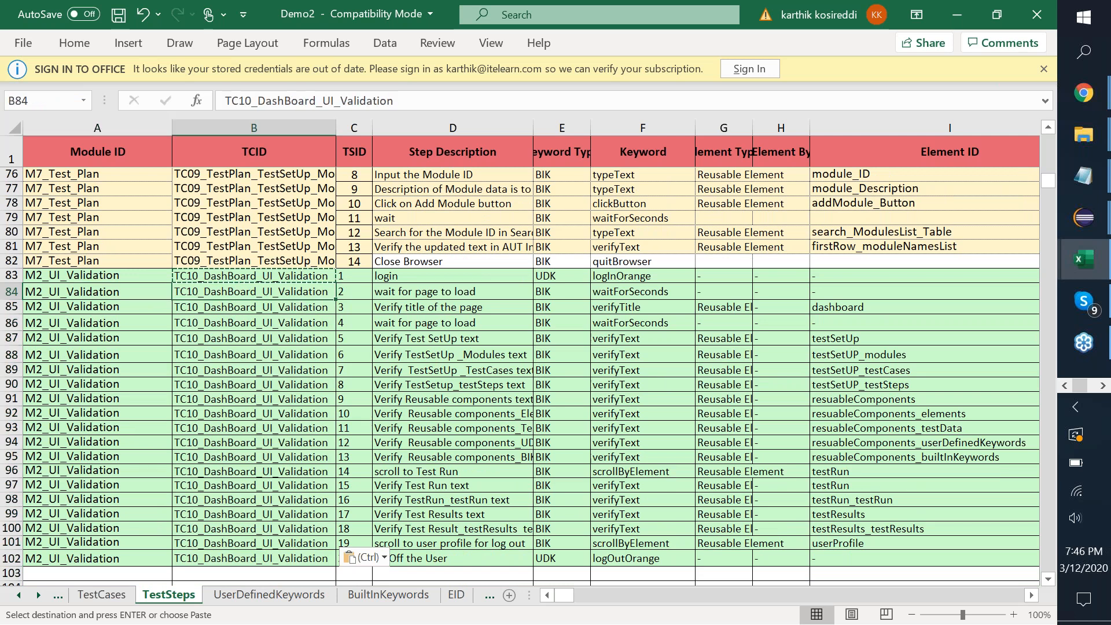
{"action": "key", "text": "Right"}
{"action": "key", "text": "Right"}
{"action": "key", "text": "Right"}
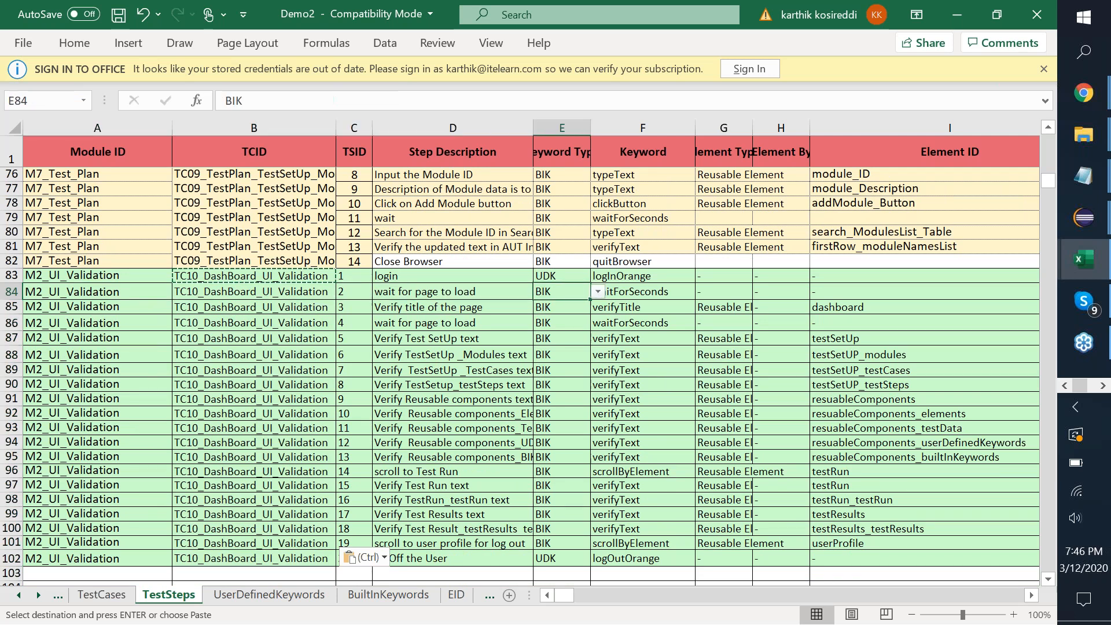
{"action": "key", "text": "Right"}
{"action": "key", "text": "Right"}
{"action": "key", "text": "Right"}
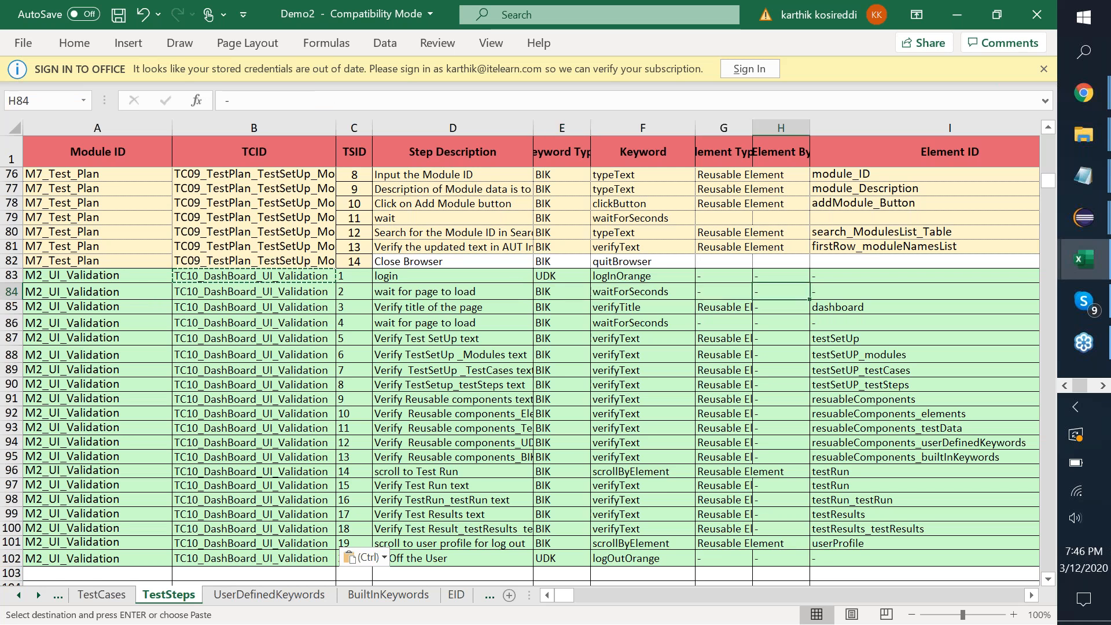
{"action": "key", "text": "Right"}
{"action": "key", "text": "Right"}
{"action": "key", "text": "Down"}
{"action": "key", "text": "Down"}
{"action": "key", "text": "Down"}
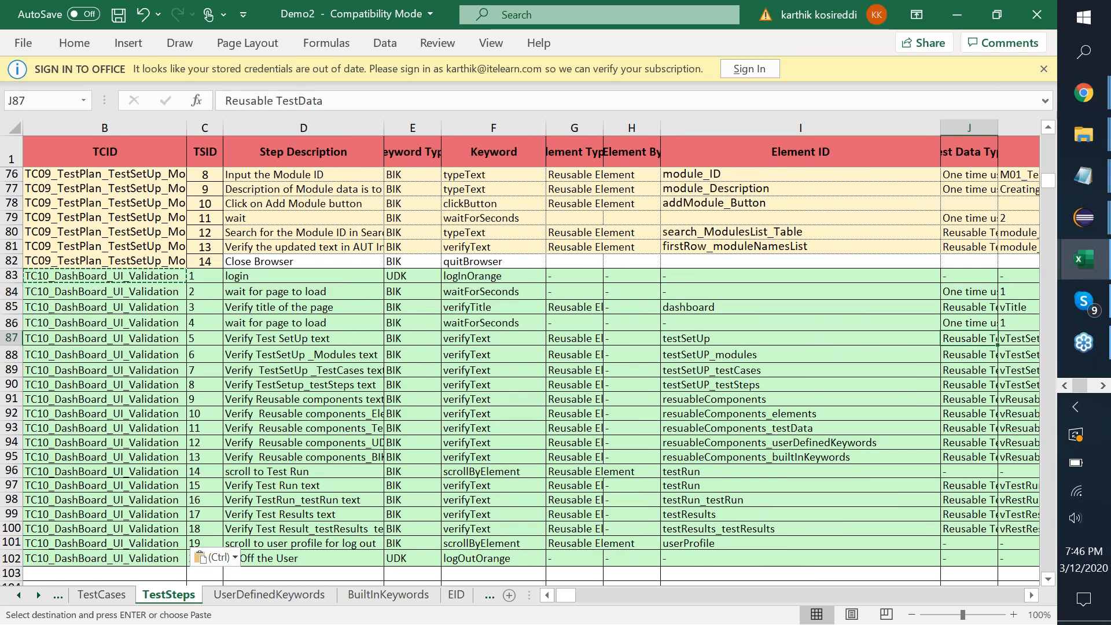
{"action": "key", "text": "Left"}
{"action": "key", "text": "Left"}
{"action": "key", "text": "Left"}
{"action": "key", "text": "Left"}
{"action": "key", "text": "Up"}
{"action": "key", "text": "Right"}
{"action": "key", "text": "Right"}
{"action": "key", "text": "Right"}
{"action": "key", "text": "Right"}
{"action": "key", "text": "Right"}
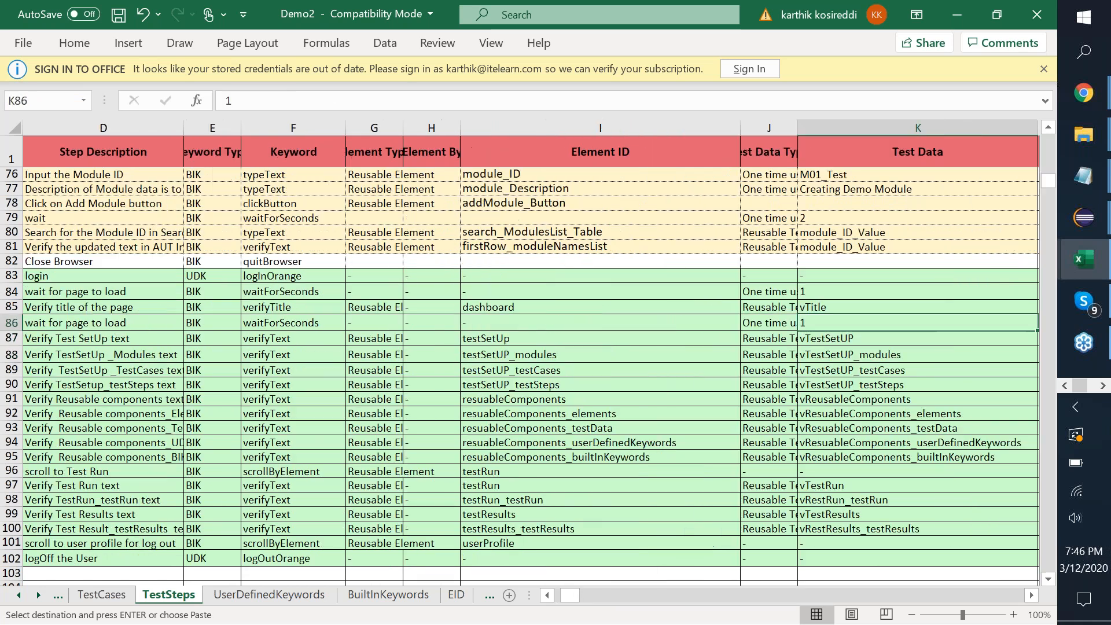
{"action": "key", "text": "Right"}
{"action": "key", "text": "Left"}
{"action": "key", "text": "Left"}
{"action": "key", "text": "Left"}
{"action": "key", "text": "Left"}
{"action": "key", "text": "Left"}
{"action": "key", "text": "Left"}
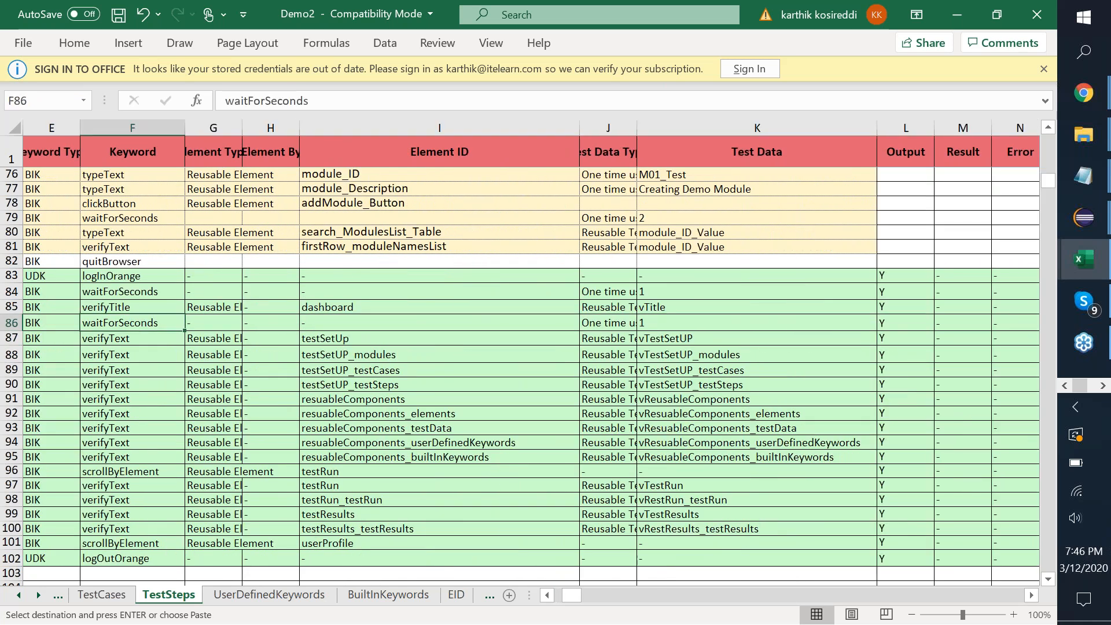
{"action": "key", "text": "Left"}
{"action": "key", "text": "Left"}
{"action": "key", "text": "Left"}
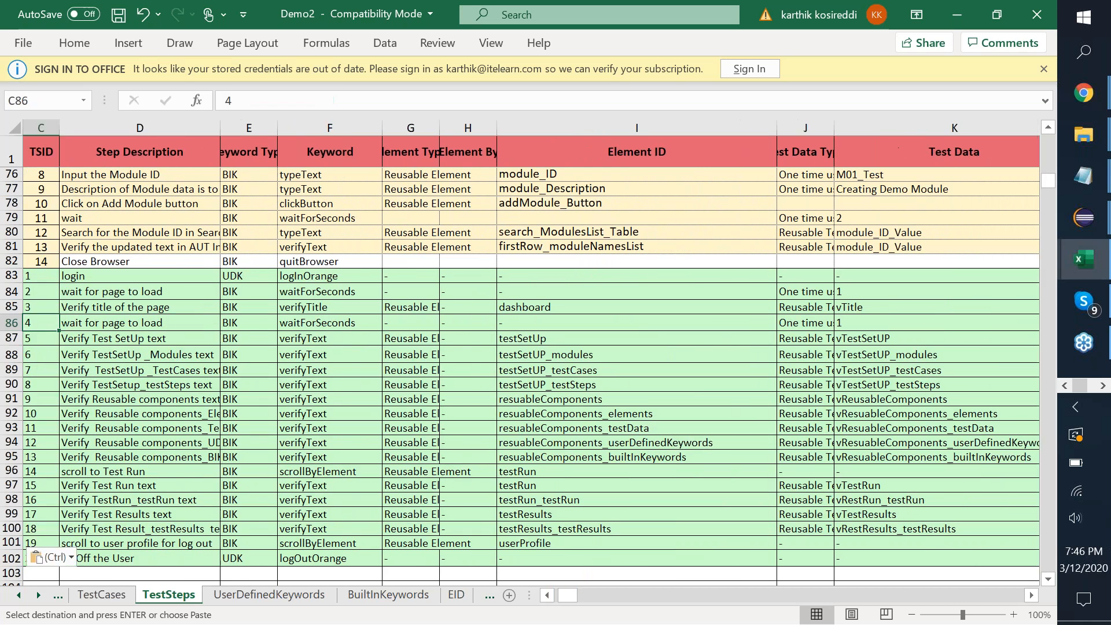
{"action": "key", "text": "Down"}
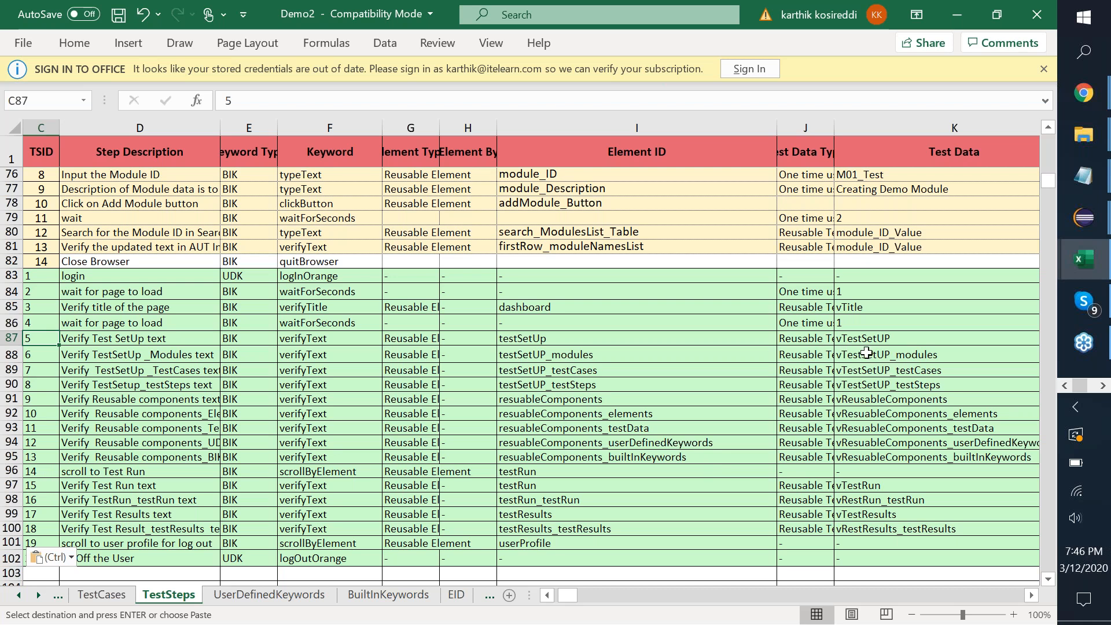
Set row 88's data type to One time use and test data to 'Modules', then go to TestCases.
{"action": "left_click", "coordinate": [826, 354]}
{"action": "type", "text": "One"}
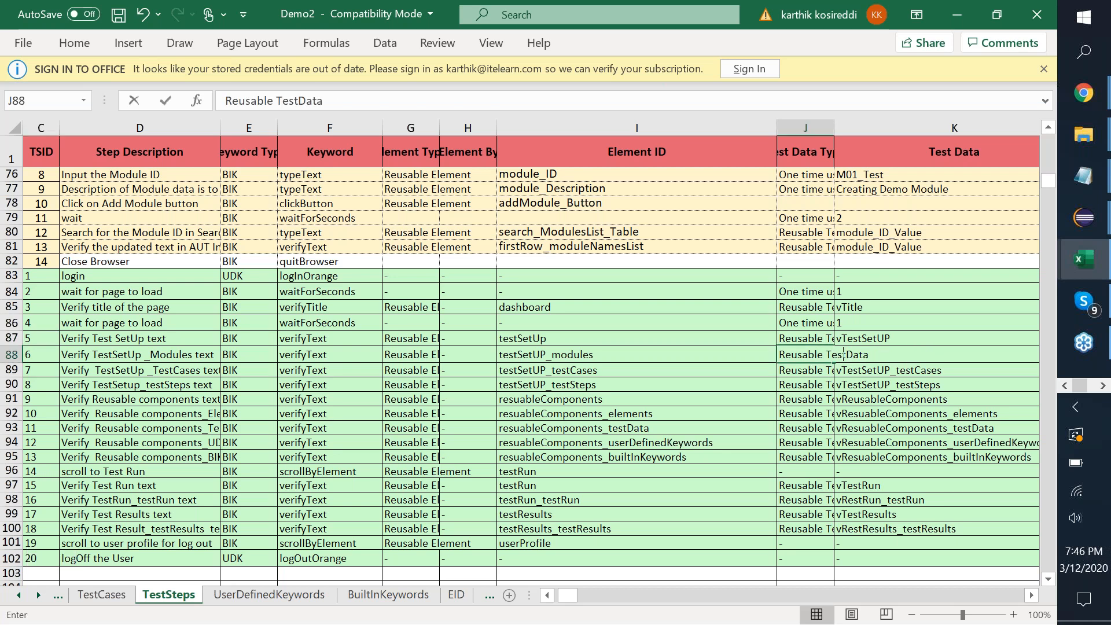
{"action": "key", "text": "BackSpace"}
{"action": "key", "text": "BackSpace"}
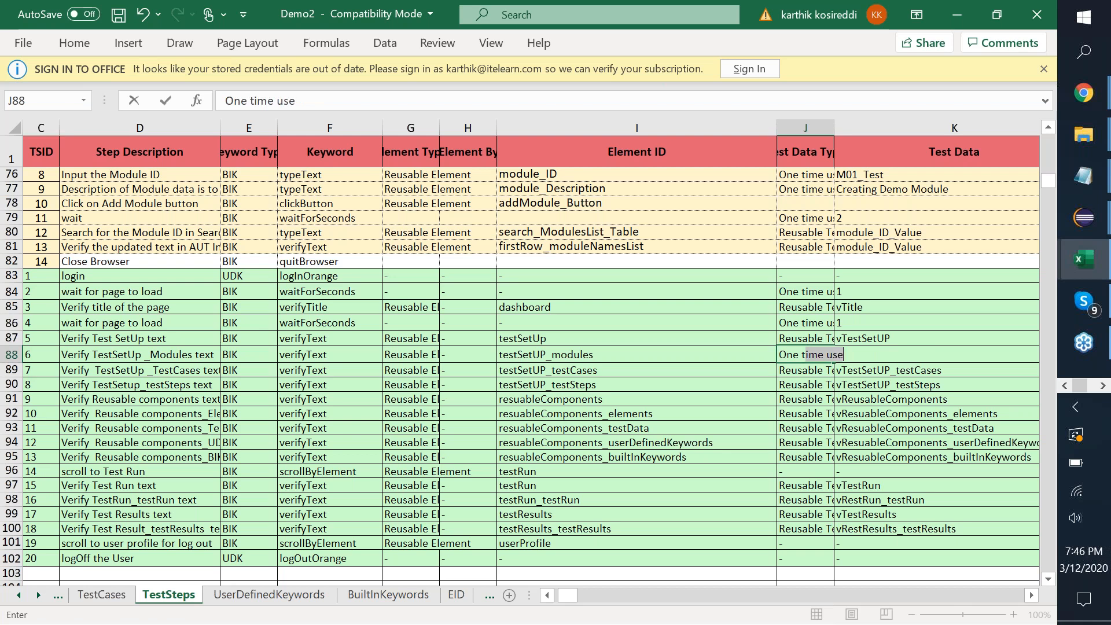
{"action": "key", "text": "Tab"}
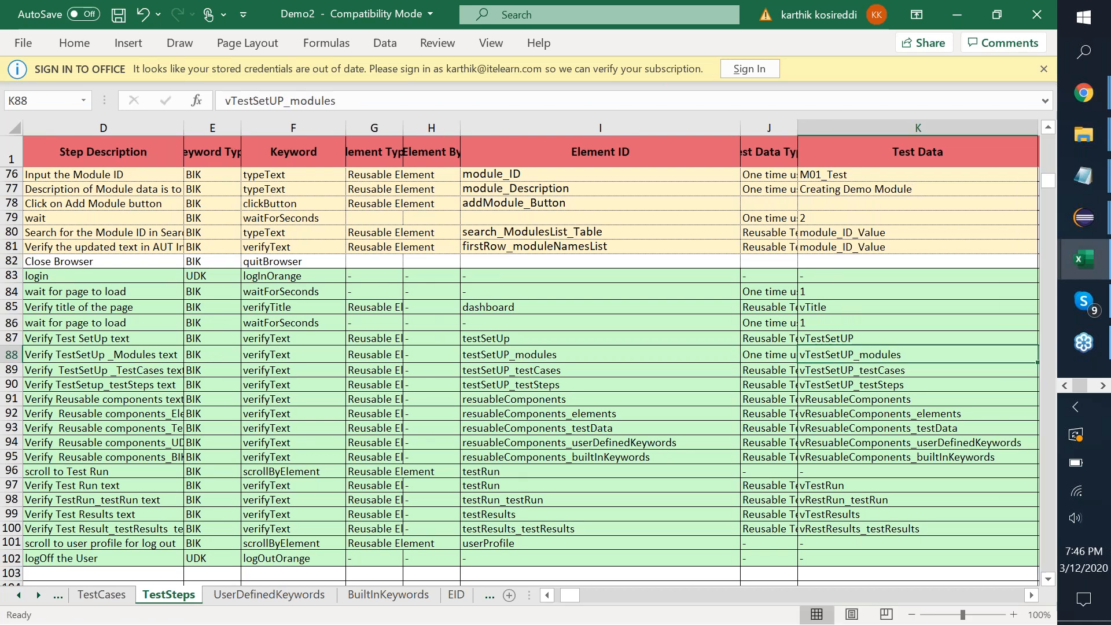
{"action": "type", "text": "Modules"}
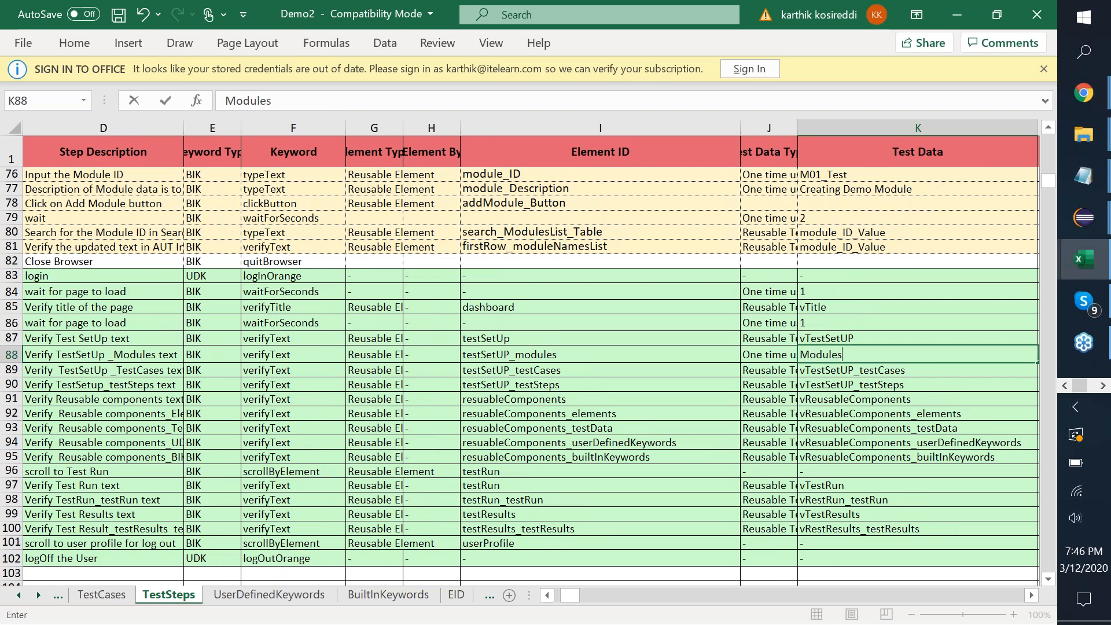
{"action": "key", "text": "ctrl+Return"}
{"action": "key", "text": "Return"}
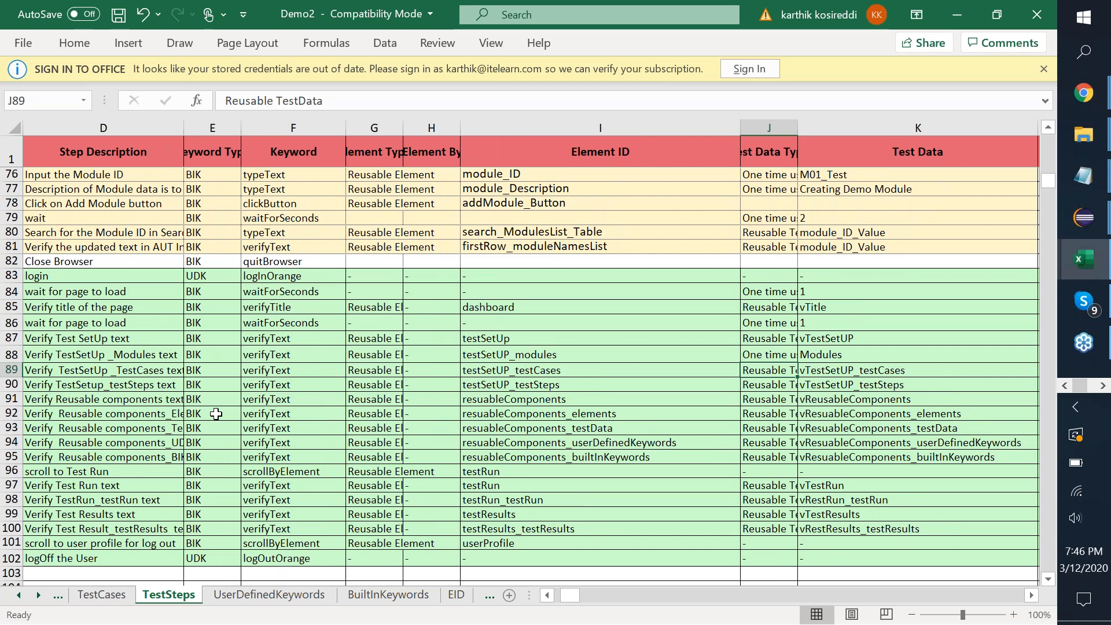
{"action": "scroll", "coordinate": [216, 414], "scroll_direction": "left", "scroll_amount": 3}
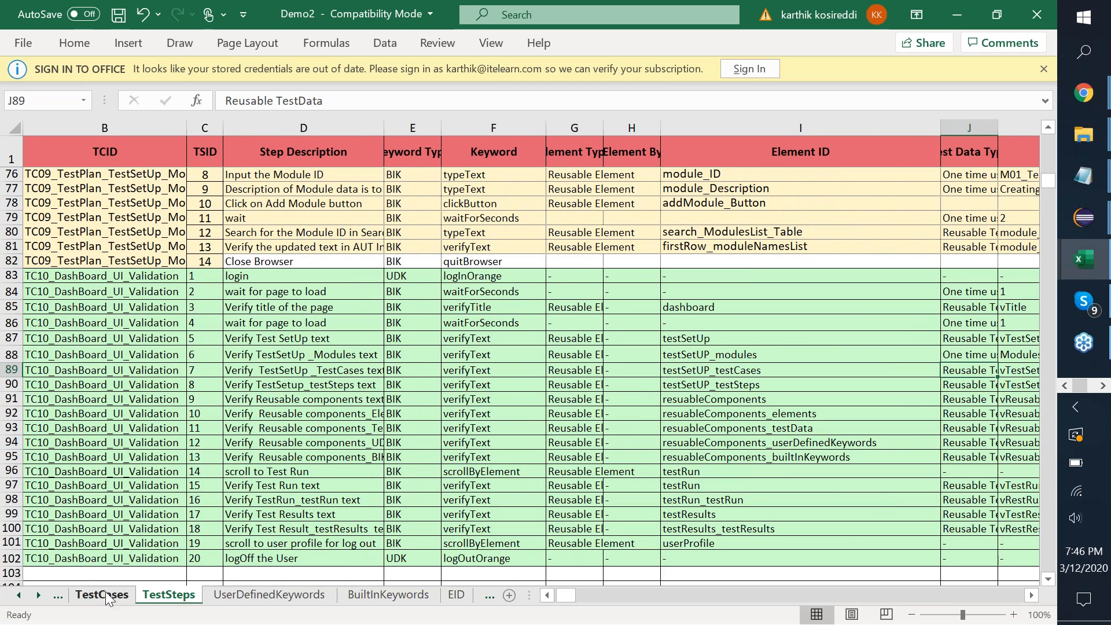
{"action": "left_click", "coordinate": [107, 599]}
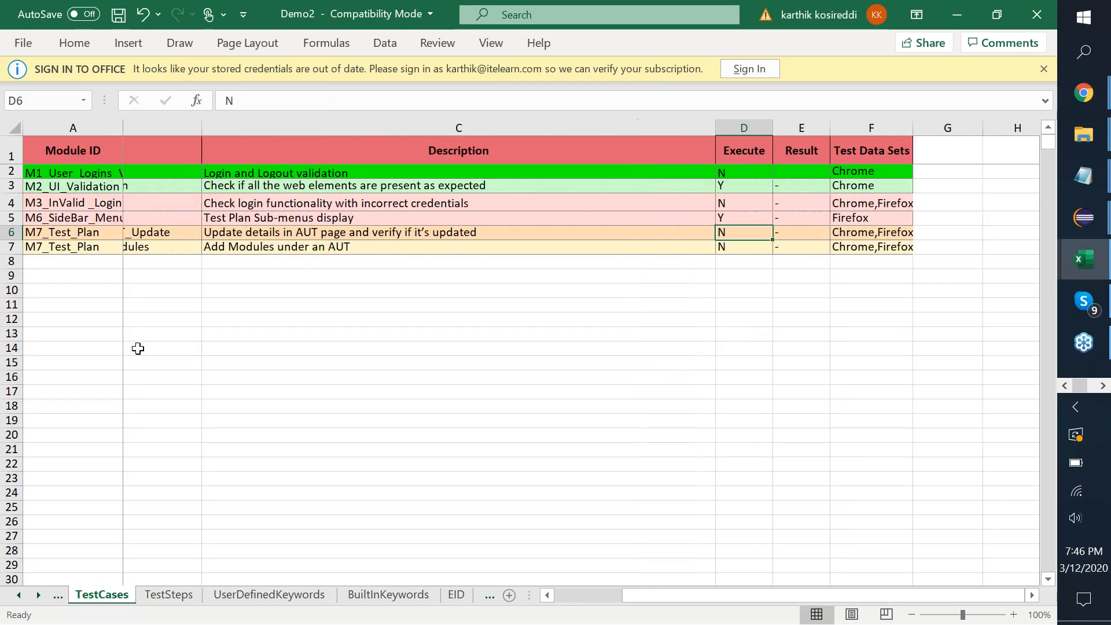
Copy the TC02 test case into row 8, renamed TC10_DashBoard_UI_Validation.
{"action": "left_click", "coordinate": [11, 185]}
{"action": "key", "text": "ctrl+c"}
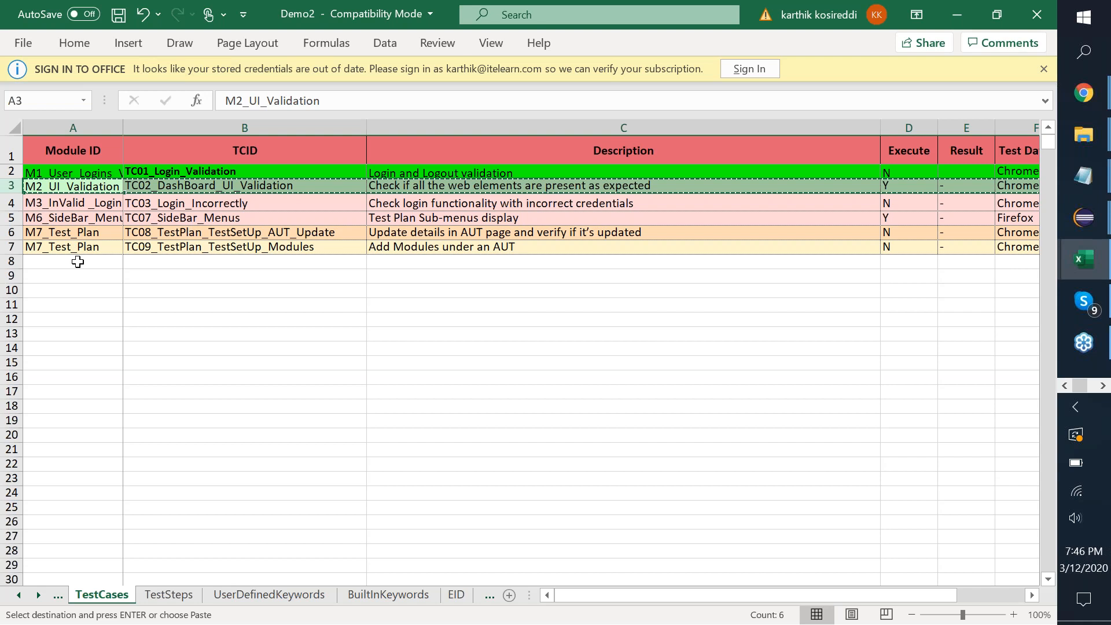
{"action": "left_click", "coordinate": [78, 262]}
{"action": "key", "text": "ctrl+v"}
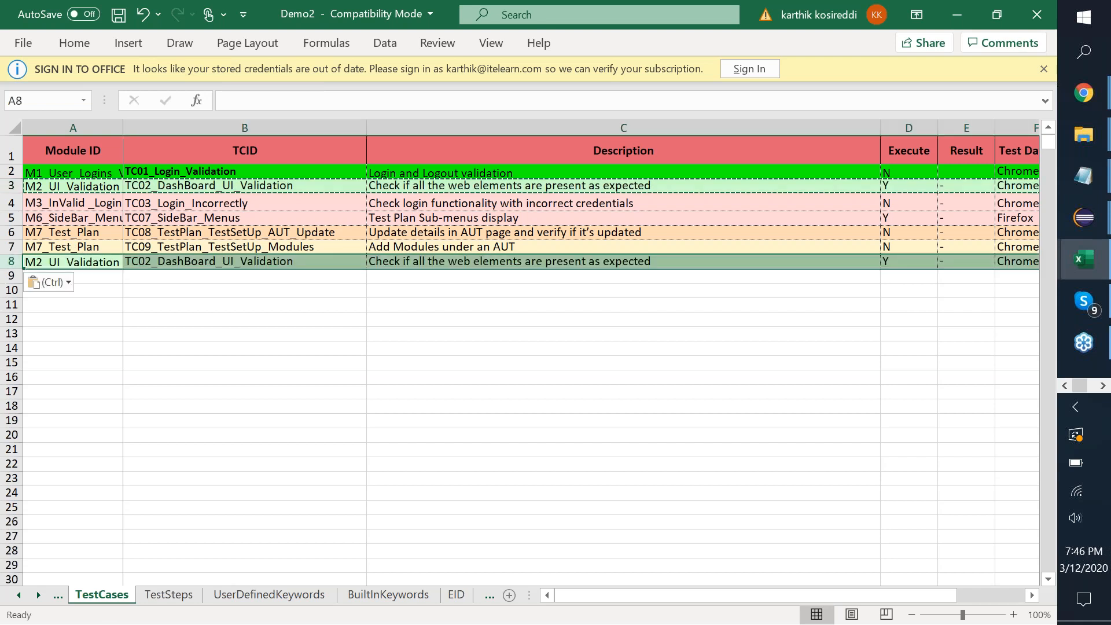
{"action": "double_click", "coordinate": [153, 265]}
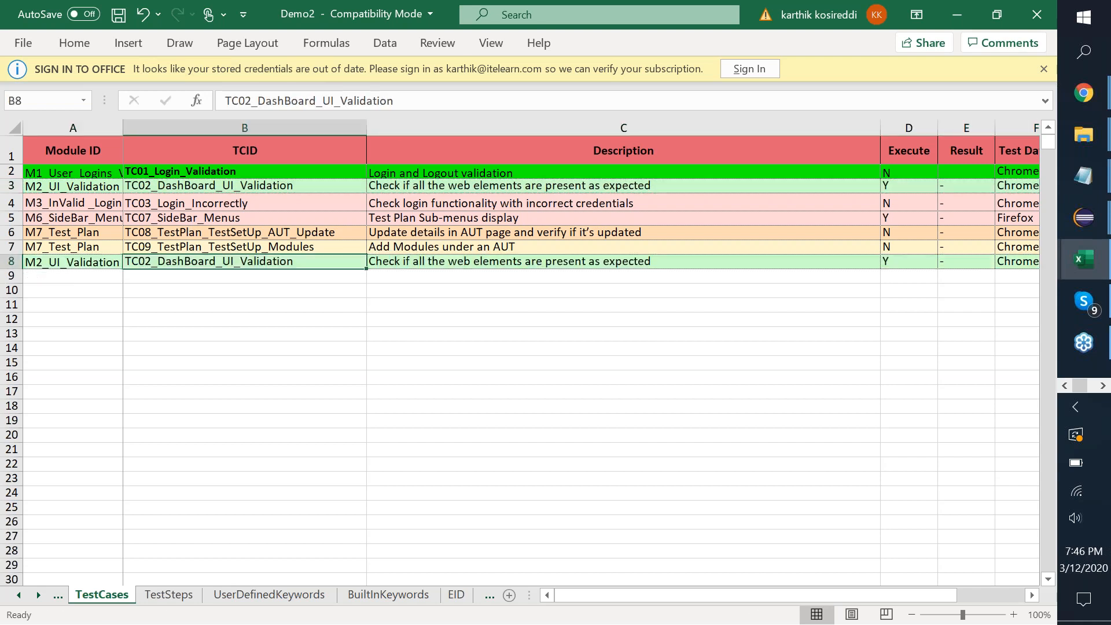
{"action": "key", "text": "BackSpace"}
{"action": "key", "text": "BackSpace"}
{"action": "type", "text": "10"}
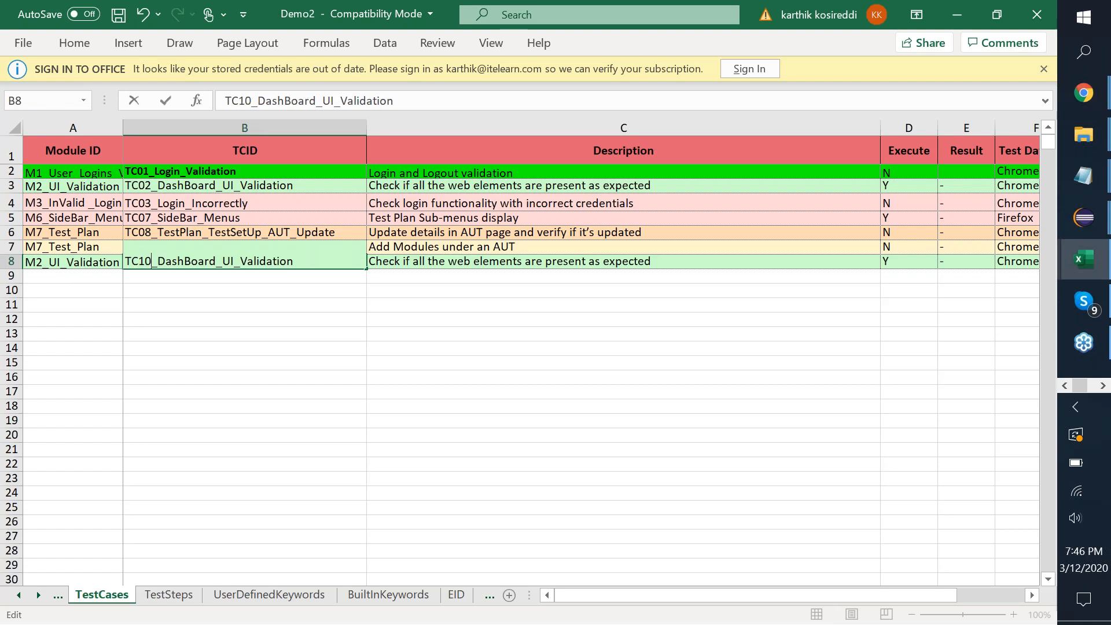
{"action": "key", "text": "ctrl+Return"}
Set TC07's Execute value to N, then save and close the workbook.
{"action": "key", "text": "Right"}
{"action": "key", "text": "Right"}
{"action": "key", "text": "Right"}
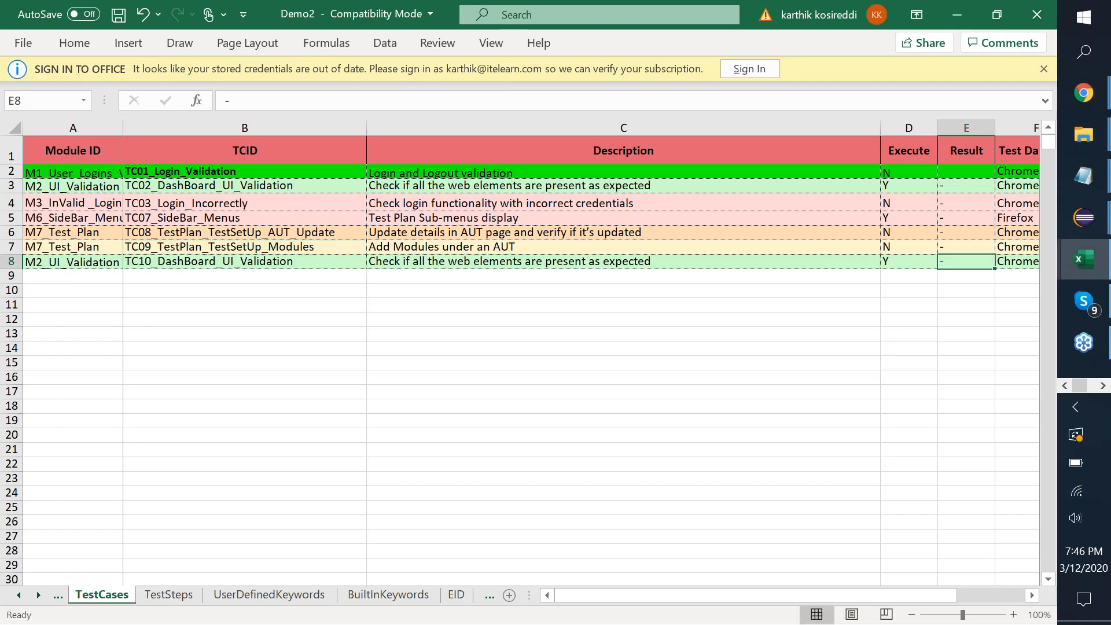
{"action": "key", "text": "Right"}
{"action": "key", "text": "Left"}
{"action": "key", "text": "Left"}
{"action": "key", "text": "Up"}
{"action": "key", "text": "Up"}
{"action": "key", "text": "Up"}
{"action": "type", "text": "N"}
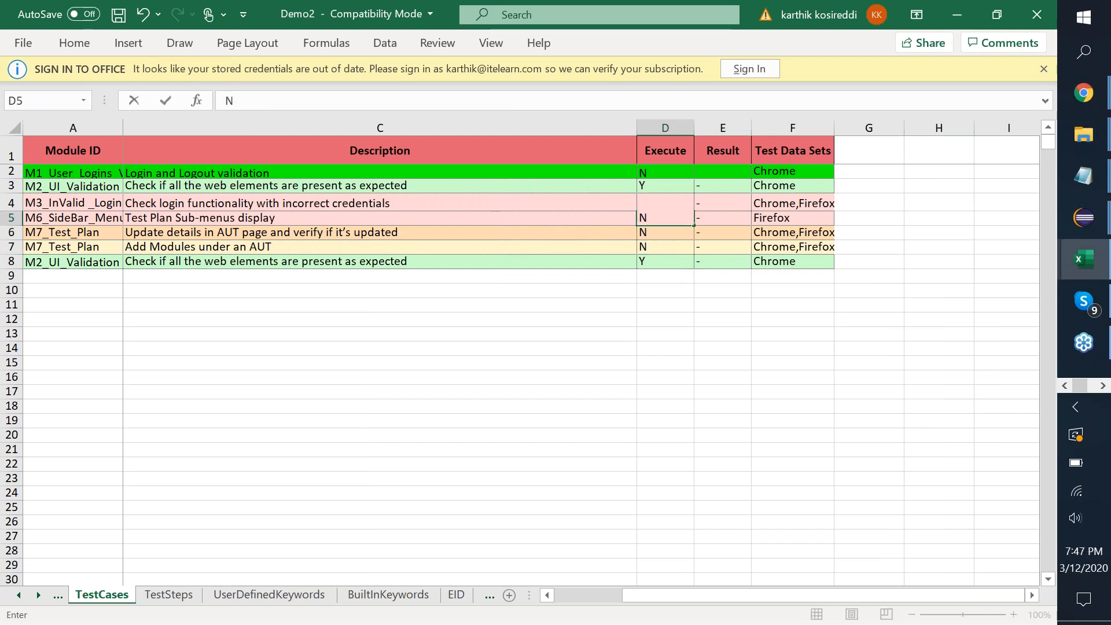
{"action": "key", "text": "Return"}
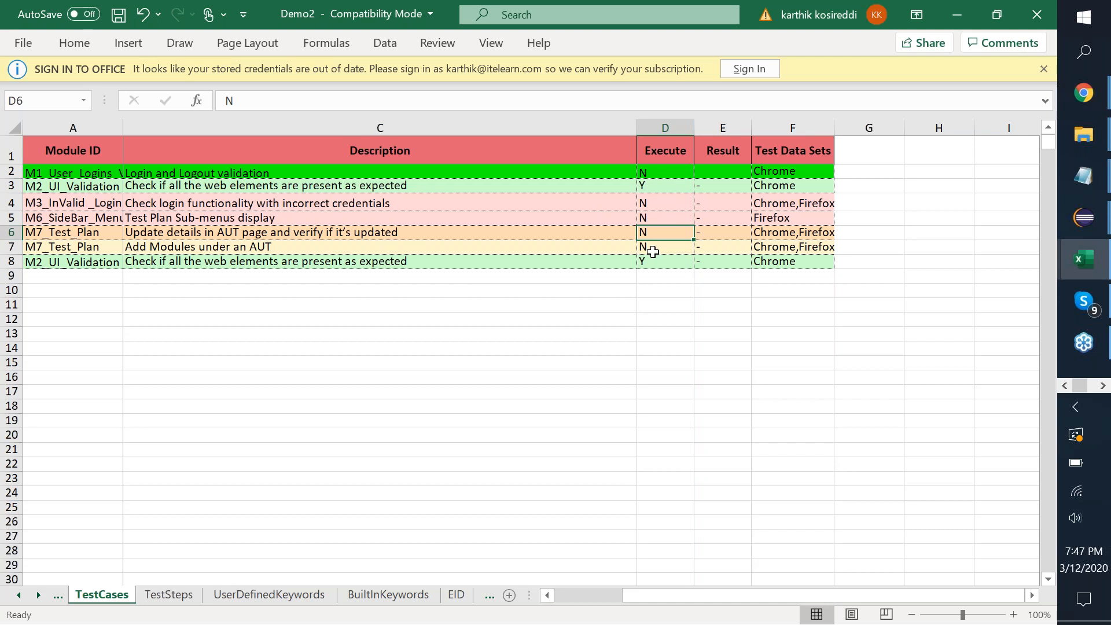
{"action": "left_click", "coordinate": [1036, 14]}
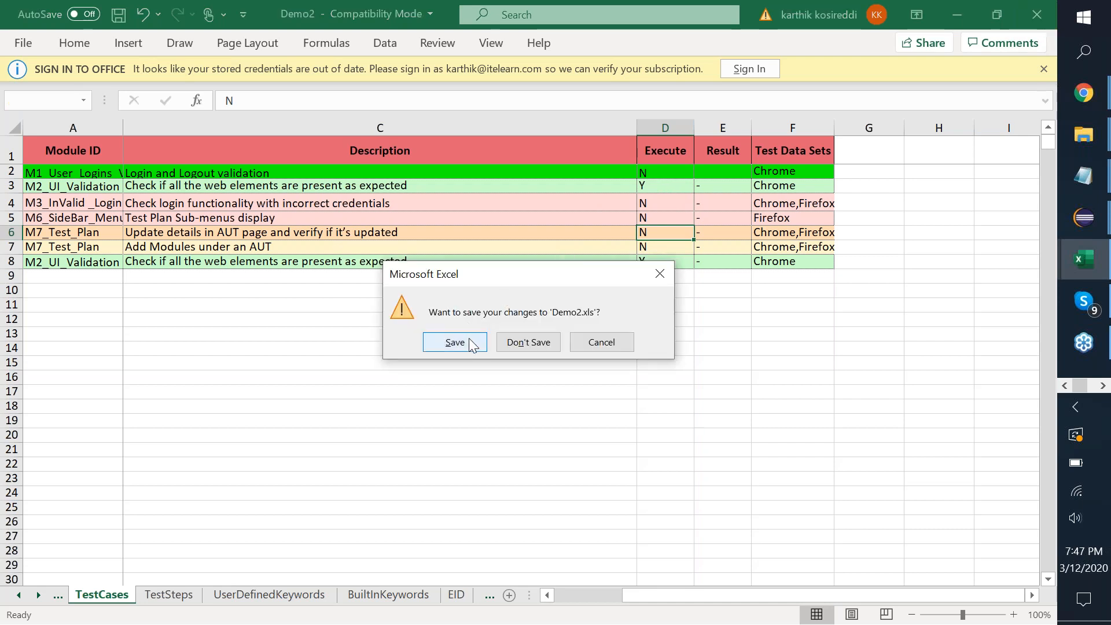
{"action": "left_click", "coordinate": [462, 341]}
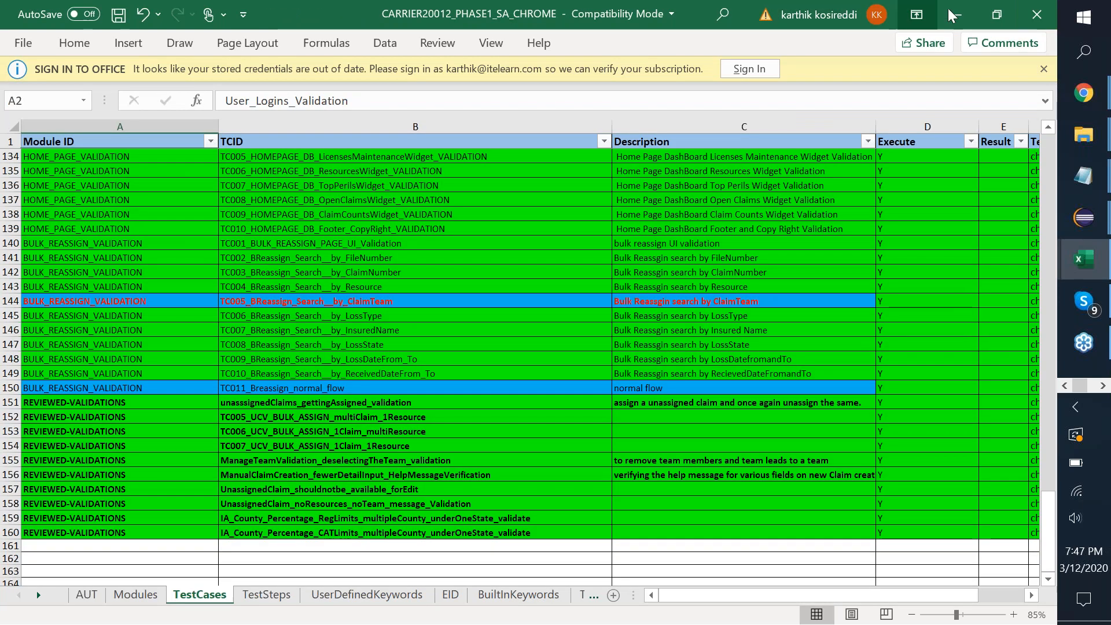
Relaunch AnyAUT-XL with the test workbook path changed to Demo2.xls and run the automation.
{"action": "left_click", "coordinate": [956, 17]}
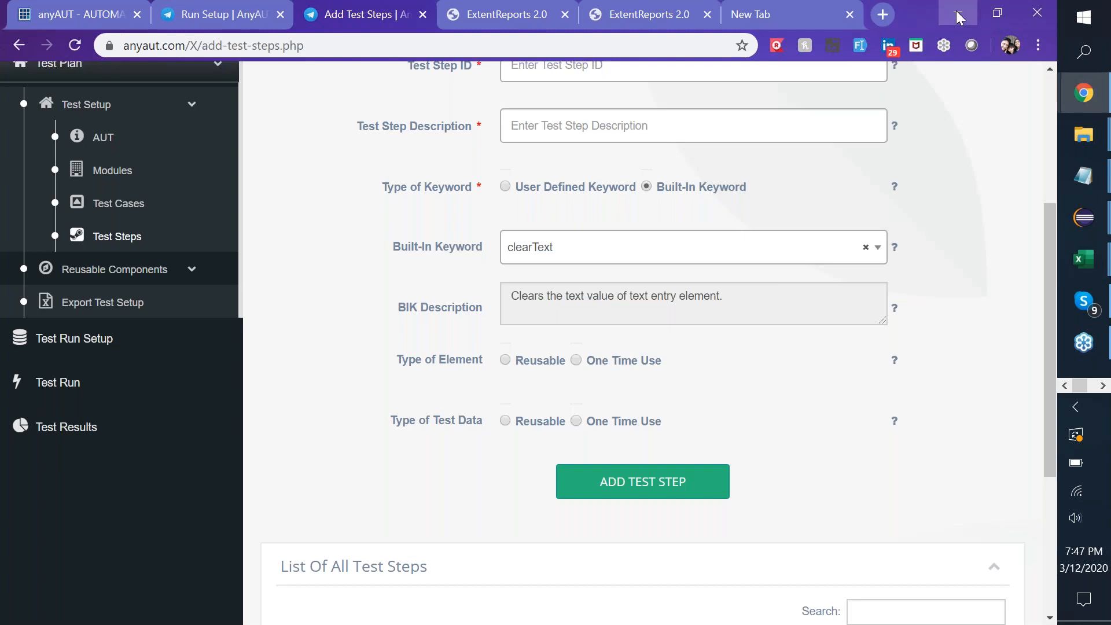
{"action": "left_click", "coordinate": [958, 12]}
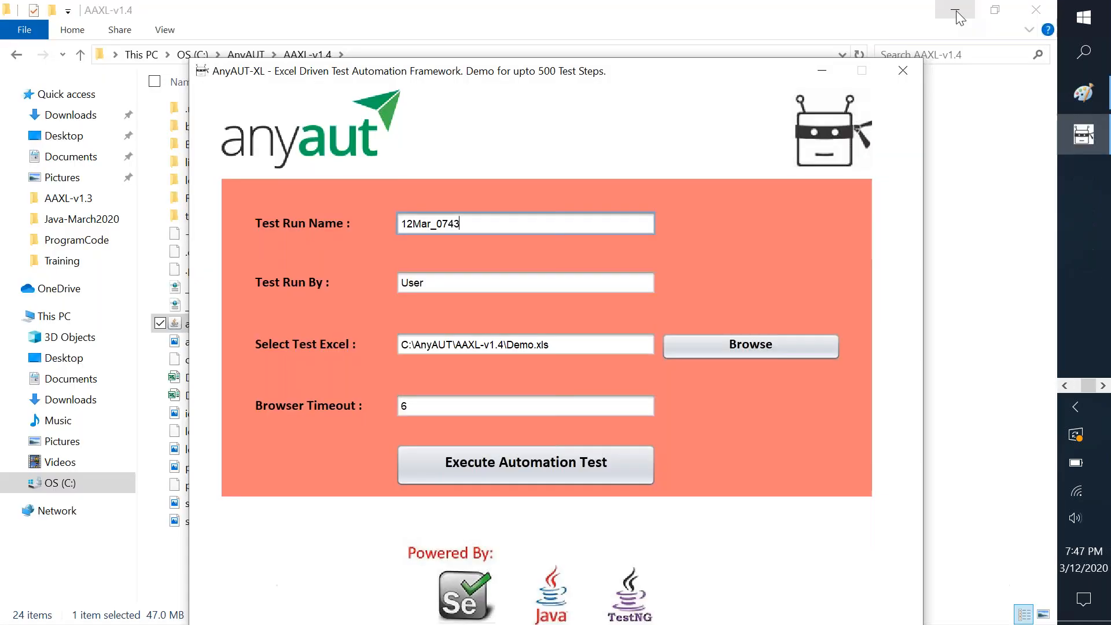
{"action": "left_click", "coordinate": [908, 74]}
{"action": "left_click", "coordinate": [274, 325]}
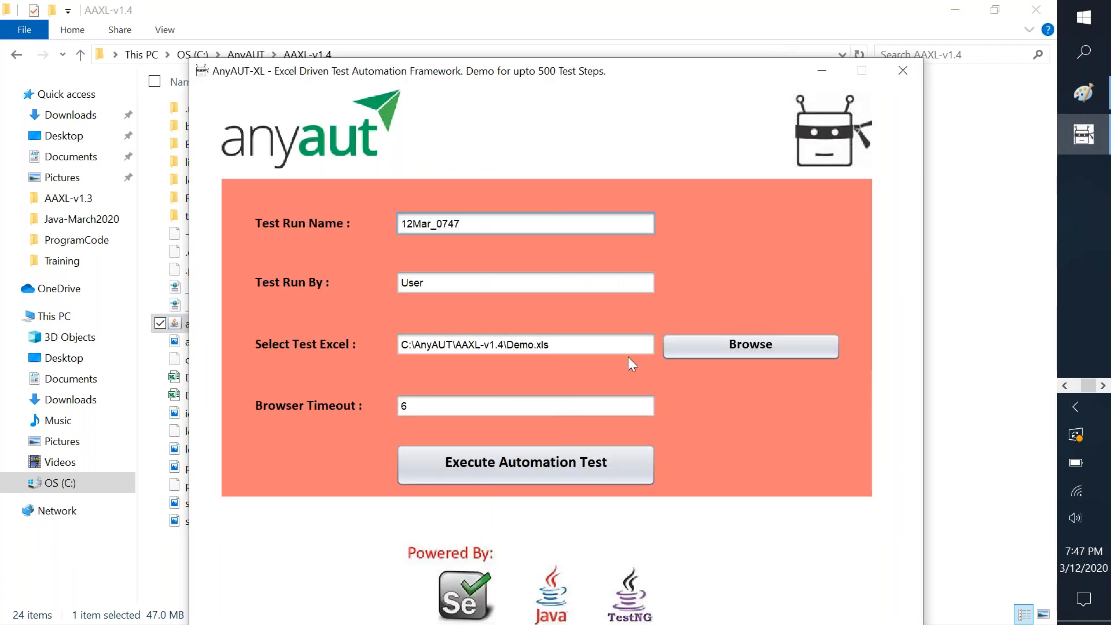
{"action": "left_click", "coordinate": [537, 344]}
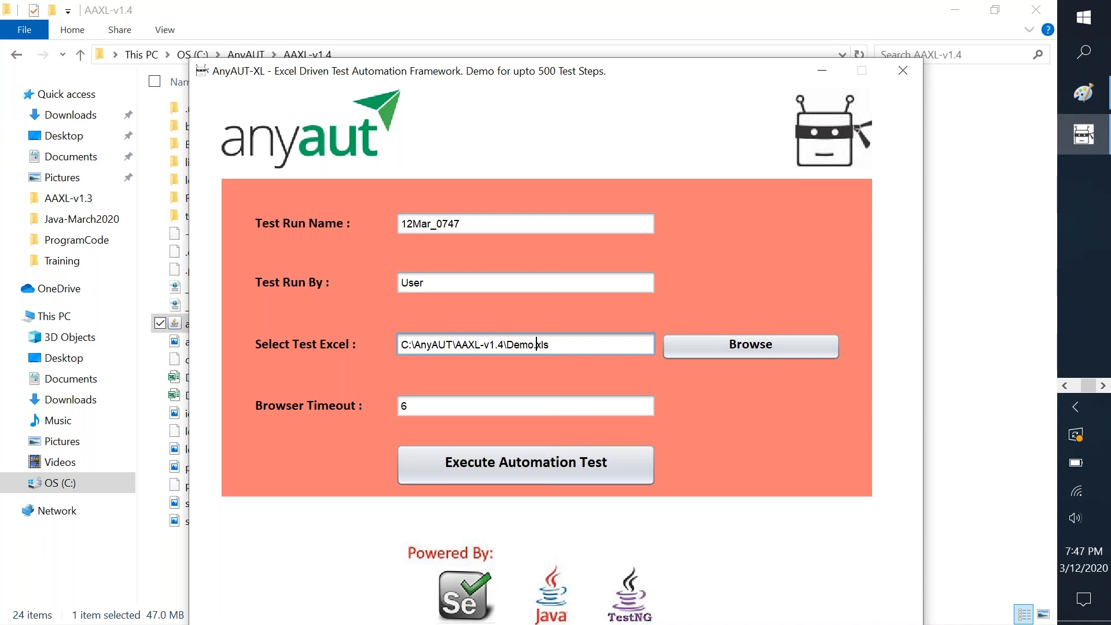
{"action": "type", "text": "2"}
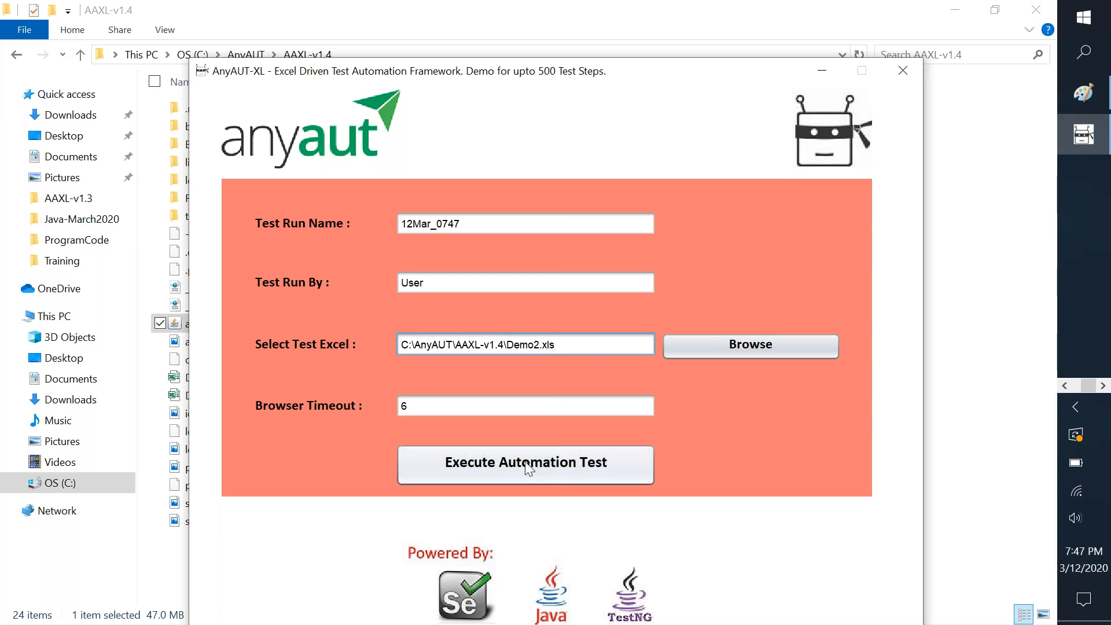
{"action": "left_click", "coordinate": [508, 471]}
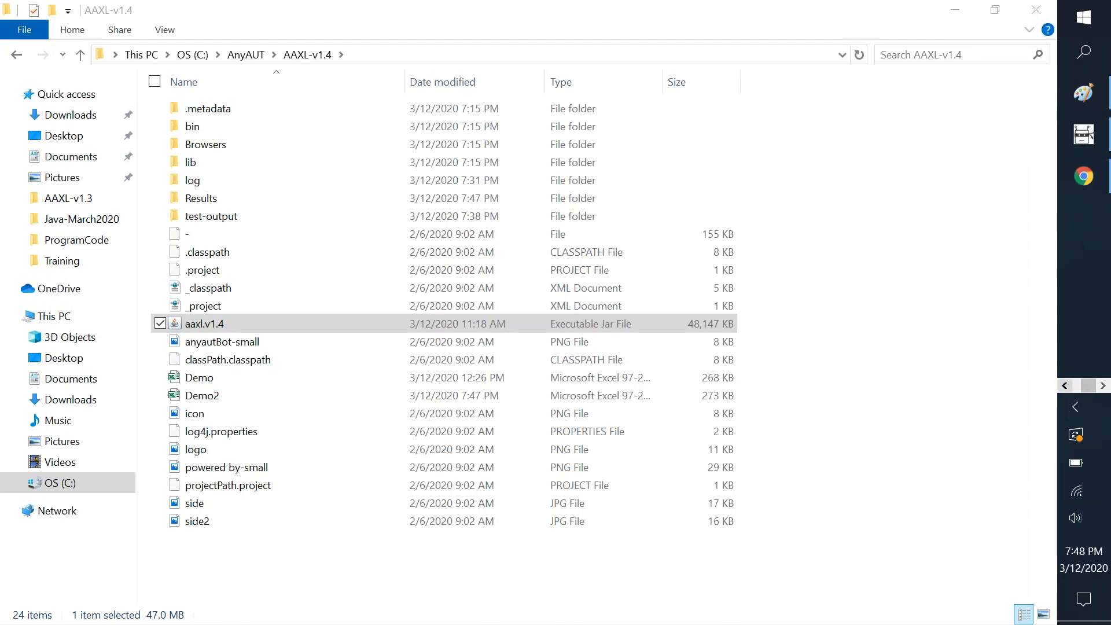
After the run, open Results > TestRun_12Mar_0747 > Report in the browser.
{"action": "left_click", "coordinate": [1080, 179]}
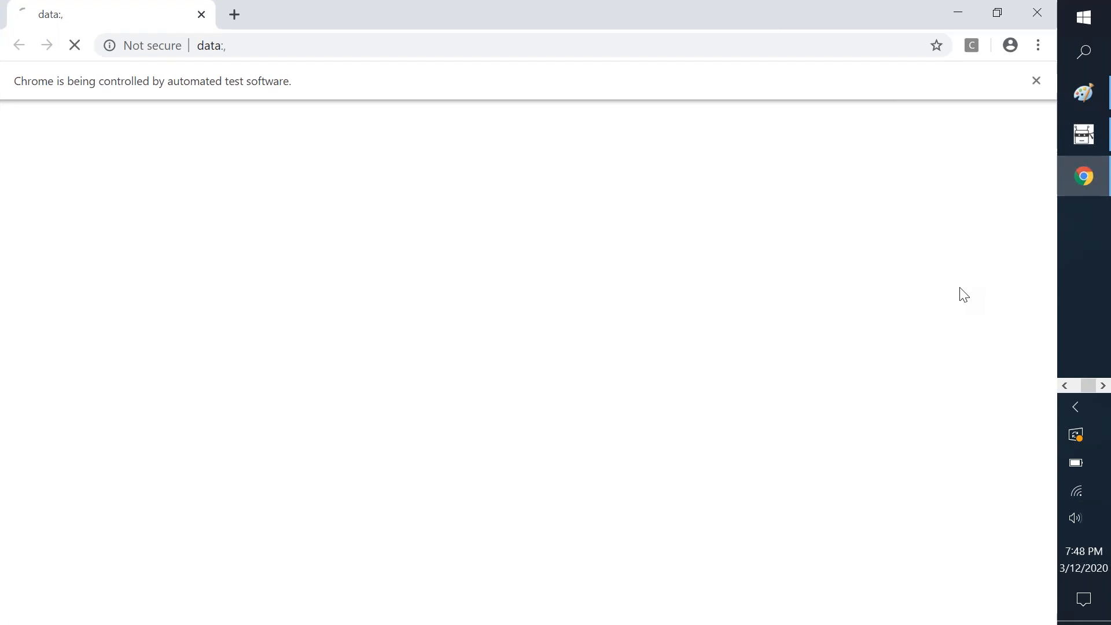
{"action": "left_click", "coordinate": [1072, 381]}
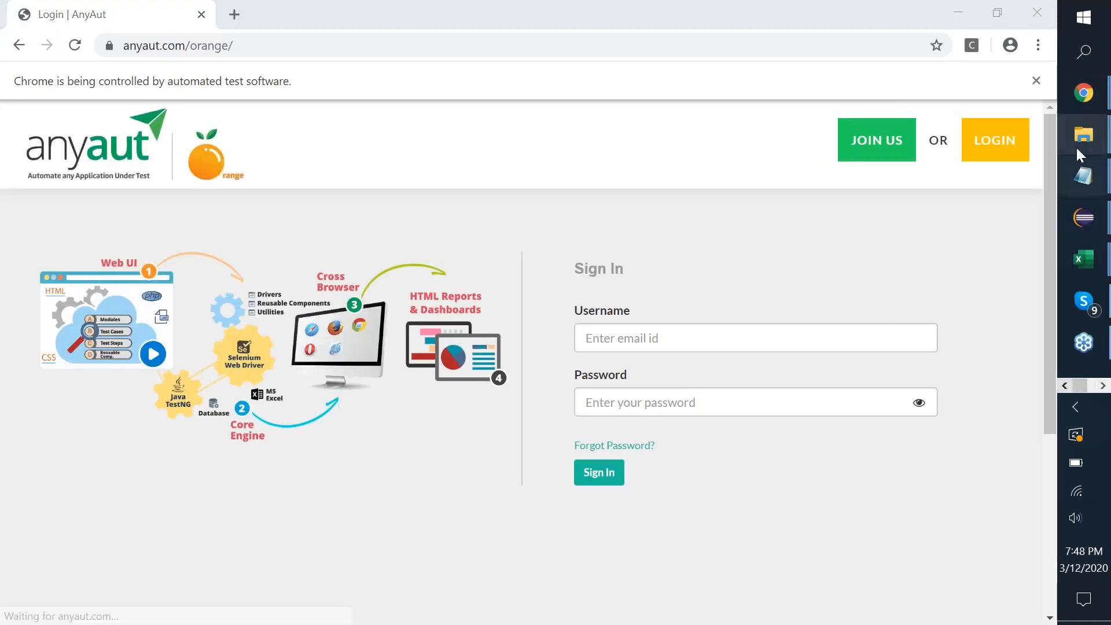
{"action": "mouse_move", "coordinate": [1062, 139]}
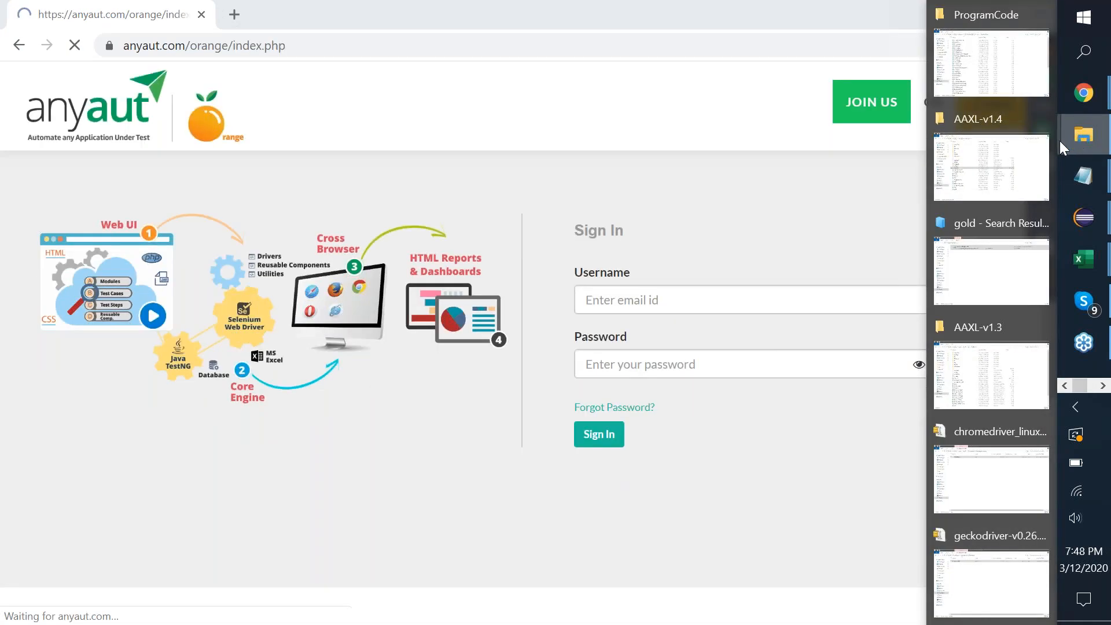
{"action": "left_click", "coordinate": [981, 193]}
{"action": "double_click", "coordinate": [240, 196]}
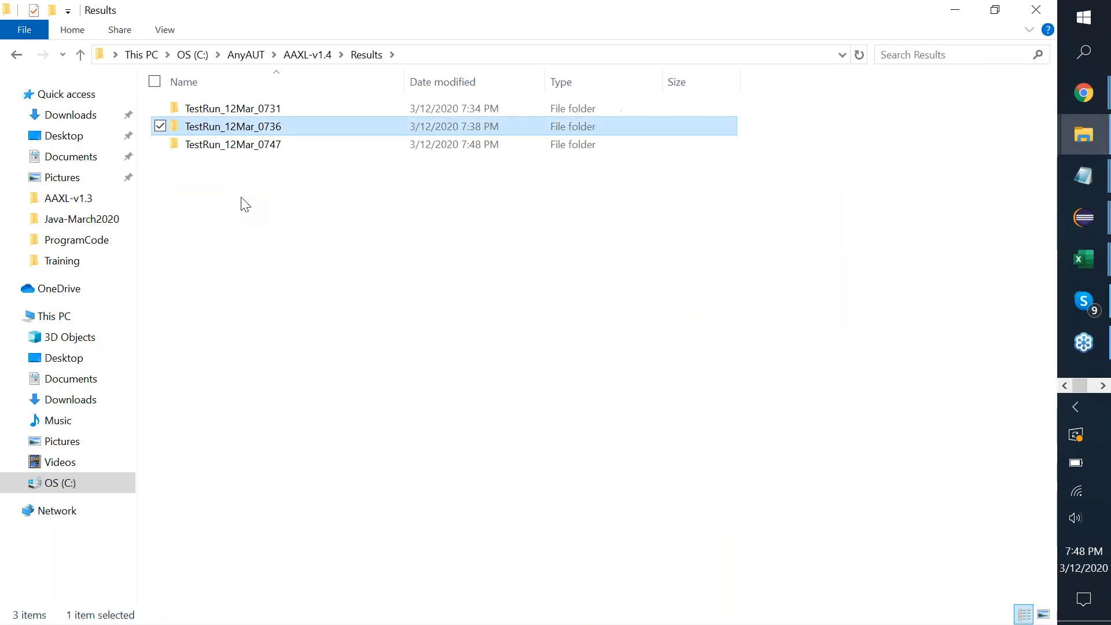
{"action": "key", "text": "Down"}
{"action": "key", "text": "Return"}
{"action": "key", "text": "Down"}
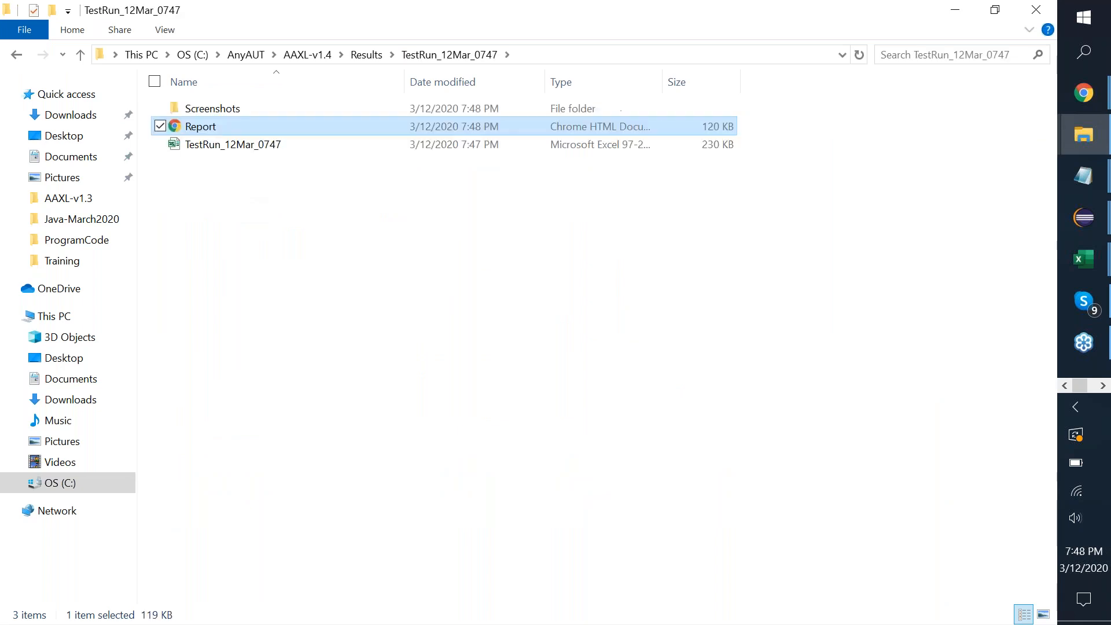
{"action": "key", "text": "Return"}
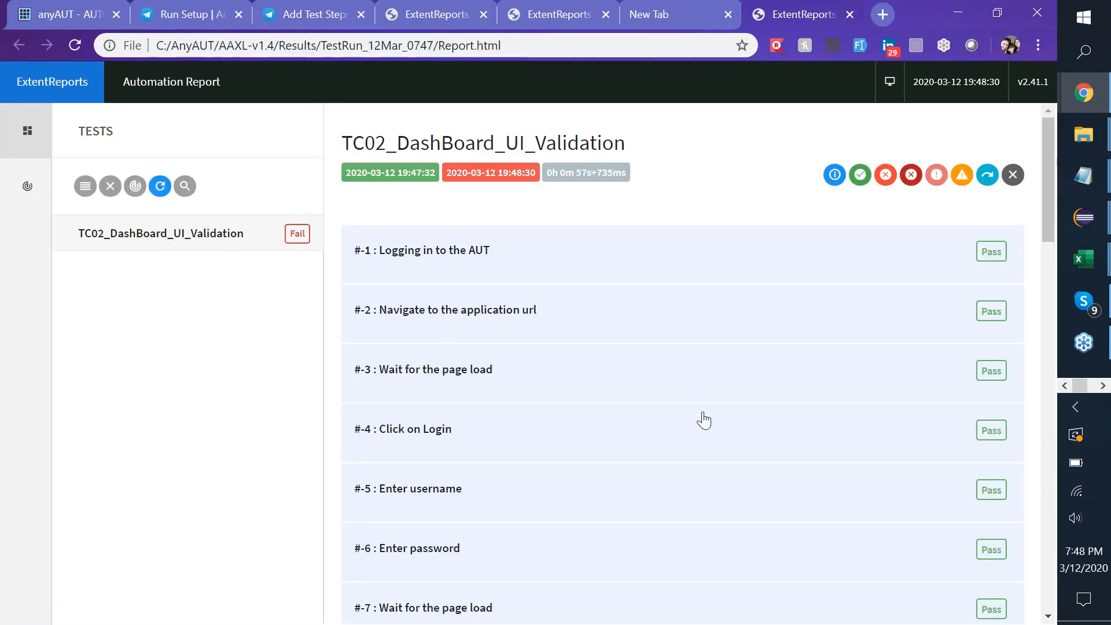
Expand TC02 step #13 and view its enlarged error snapshot, then close it.
{"action": "scroll", "coordinate": [704, 420], "scroll_direction": "down", "scroll_amount": 10}
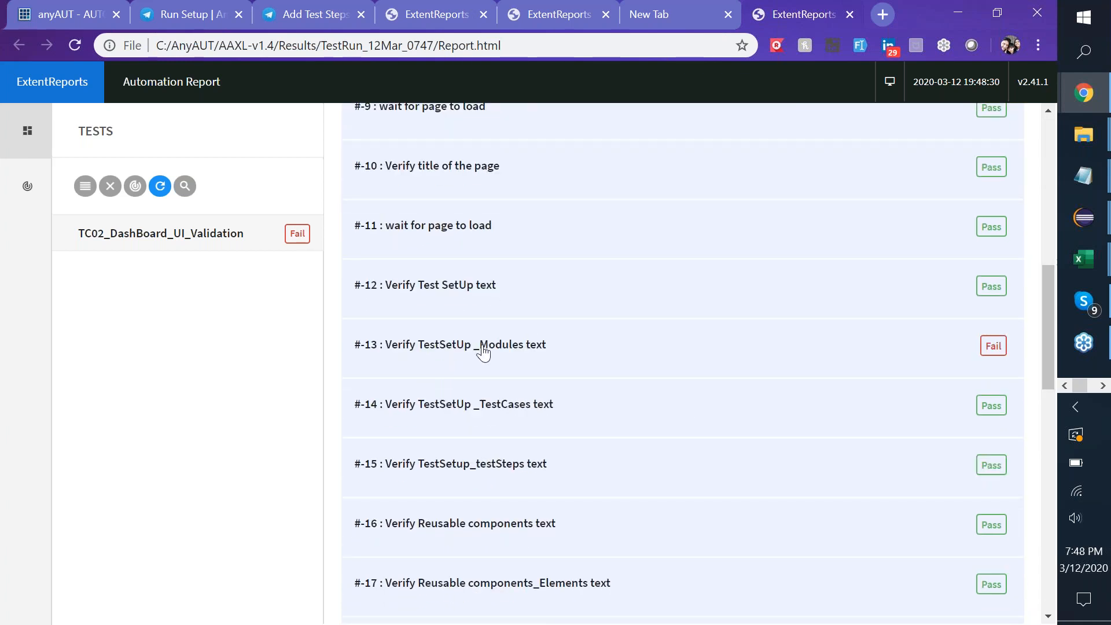
{"action": "left_click", "coordinate": [482, 351]}
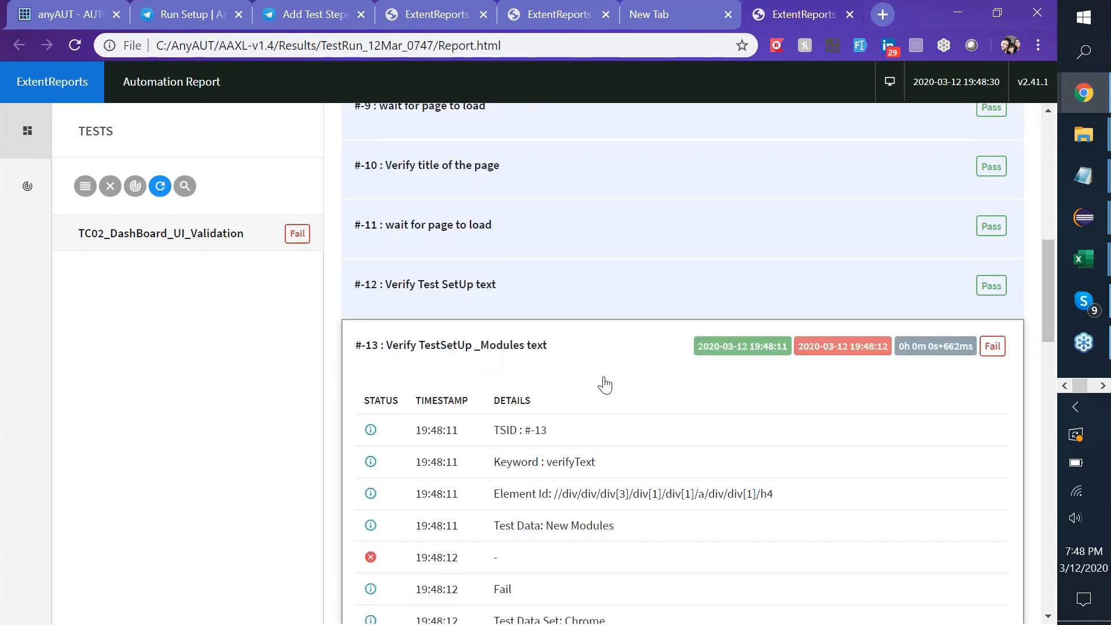
{"action": "scroll", "coordinate": [605, 385], "scroll_direction": "down", "scroll_amount": 5}
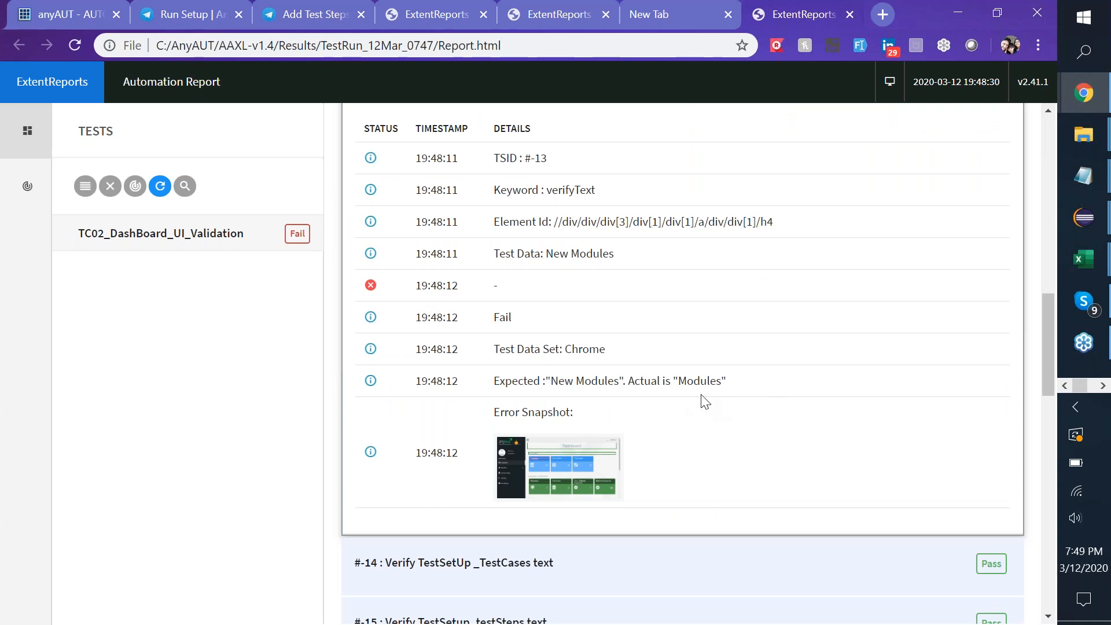
{"action": "left_click", "coordinate": [580, 475]}
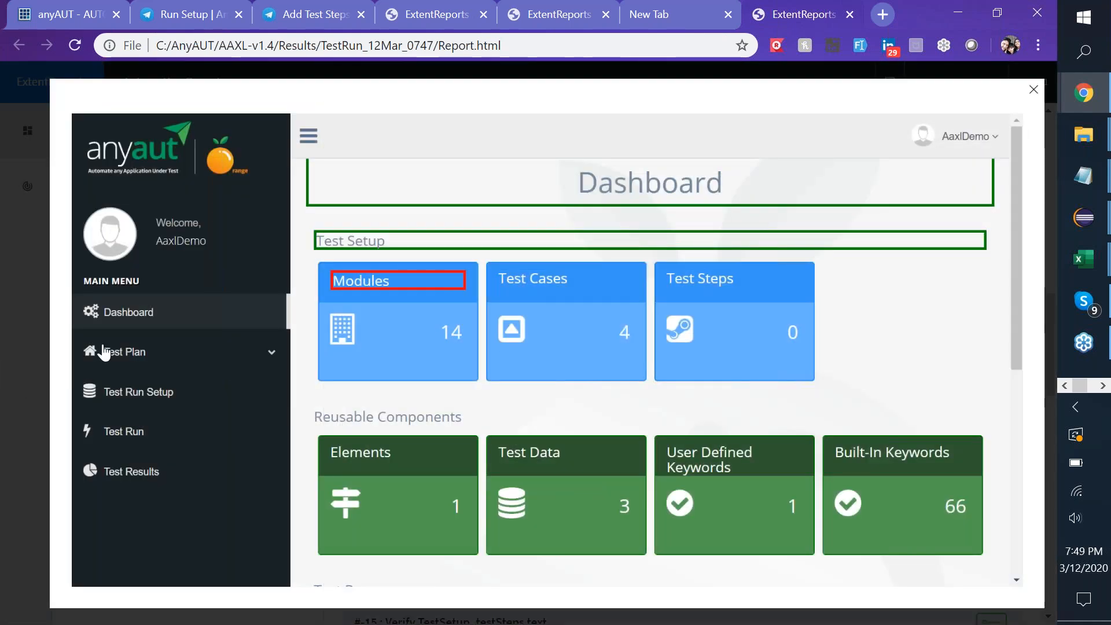
{"action": "left_click", "coordinate": [109, 352]}
{"action": "mouse_move", "coordinate": [1086, 145]}
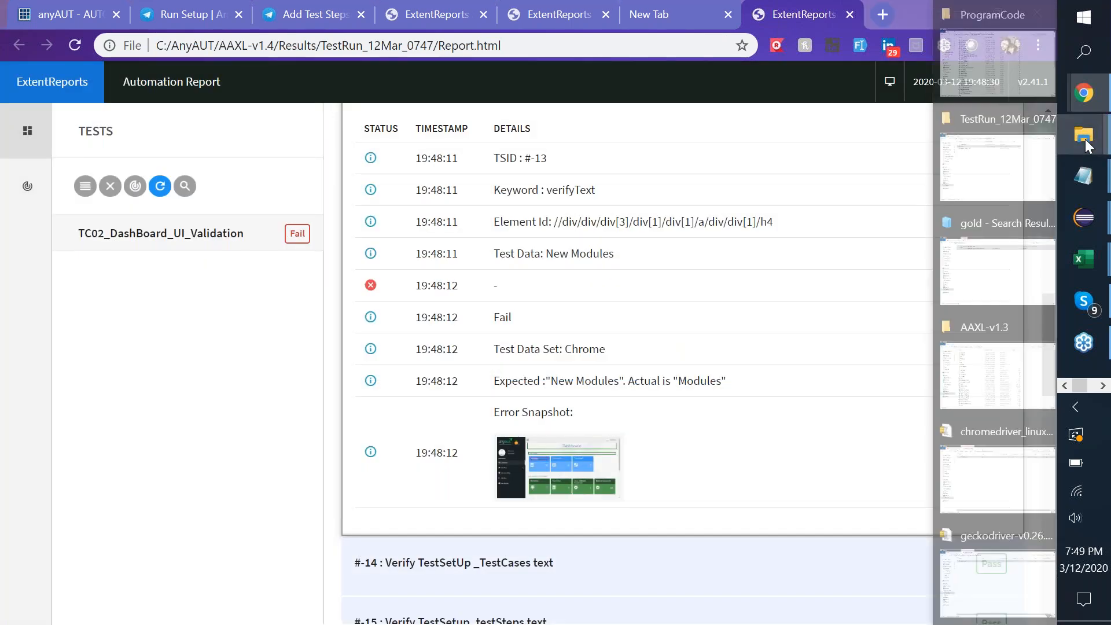
Reopen Report from the TestRun_12Mar_0747 folder in the browser.
{"action": "left_click", "coordinate": [998, 173]}
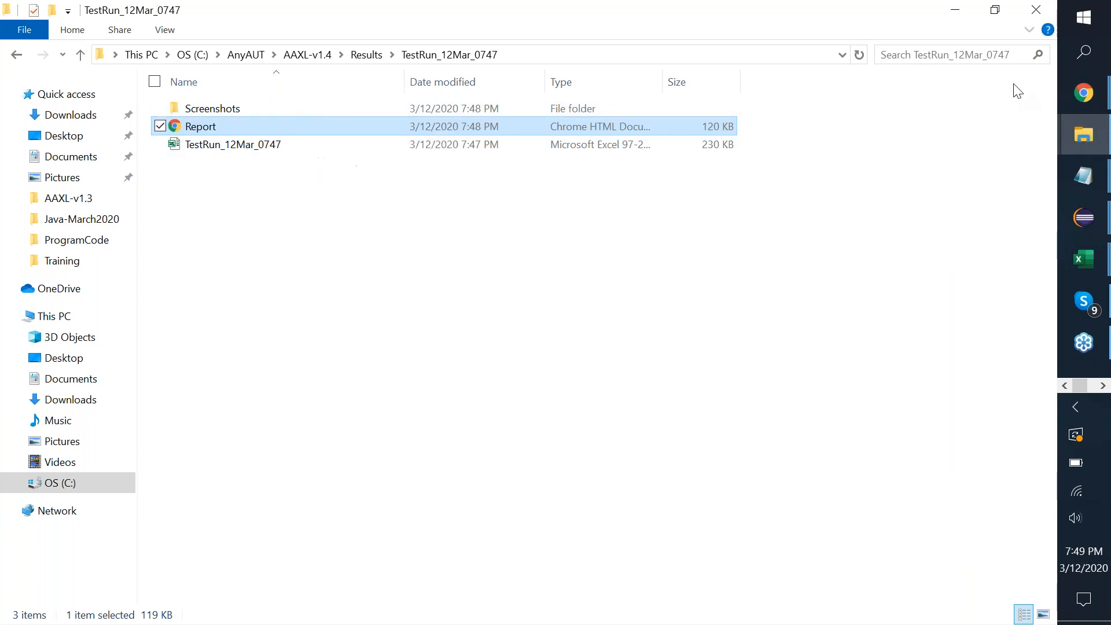
{"action": "double_click", "coordinate": [253, 131]}
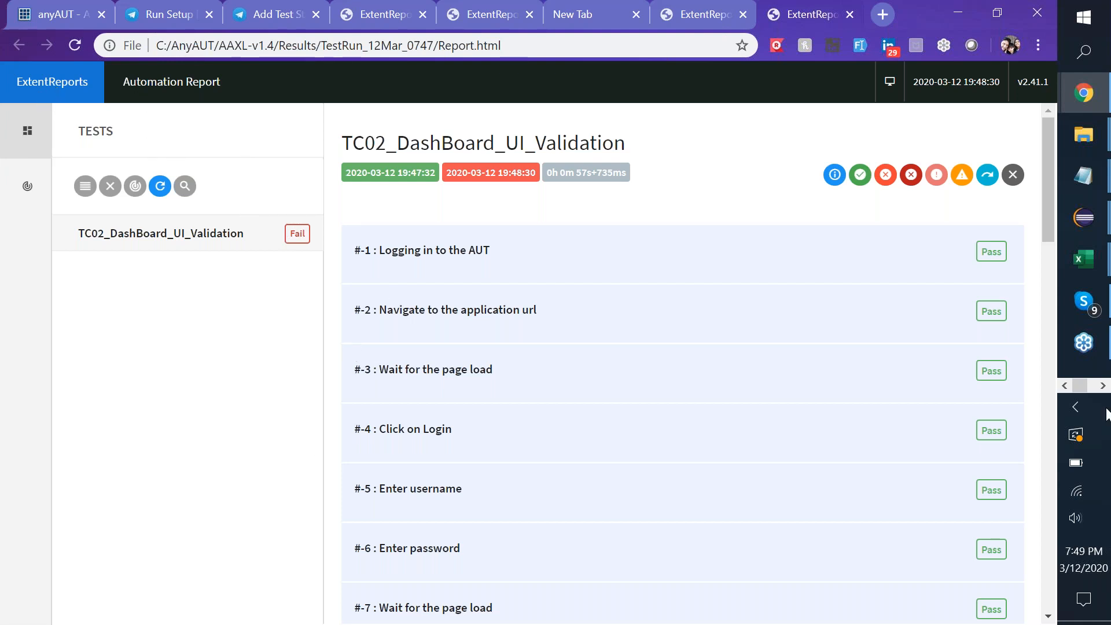
Reload the report and expand step #13 for passing TC10 and failing TC02 to compare.
{"action": "left_click", "coordinate": [1102, 386]}
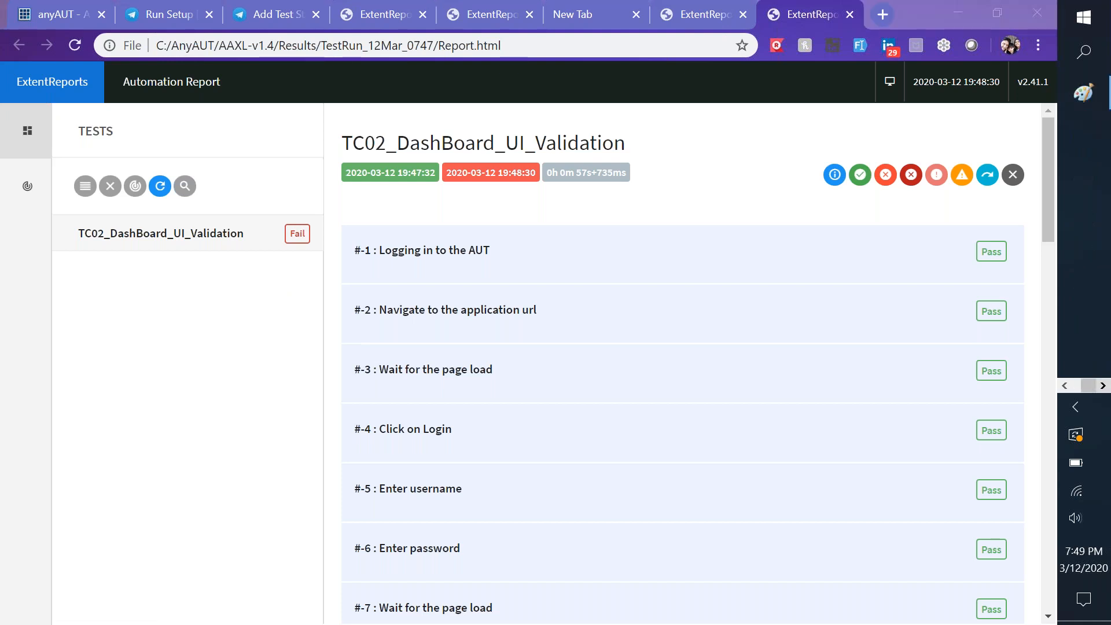
{"action": "left_click", "coordinate": [81, 47]}
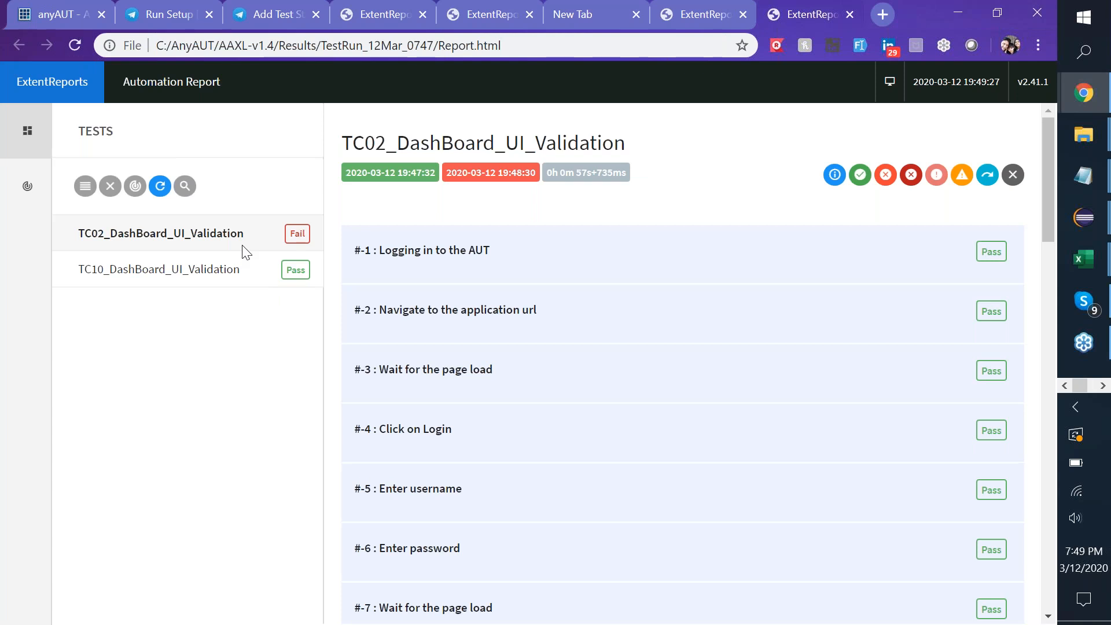
{"action": "left_click", "coordinate": [172, 271]}
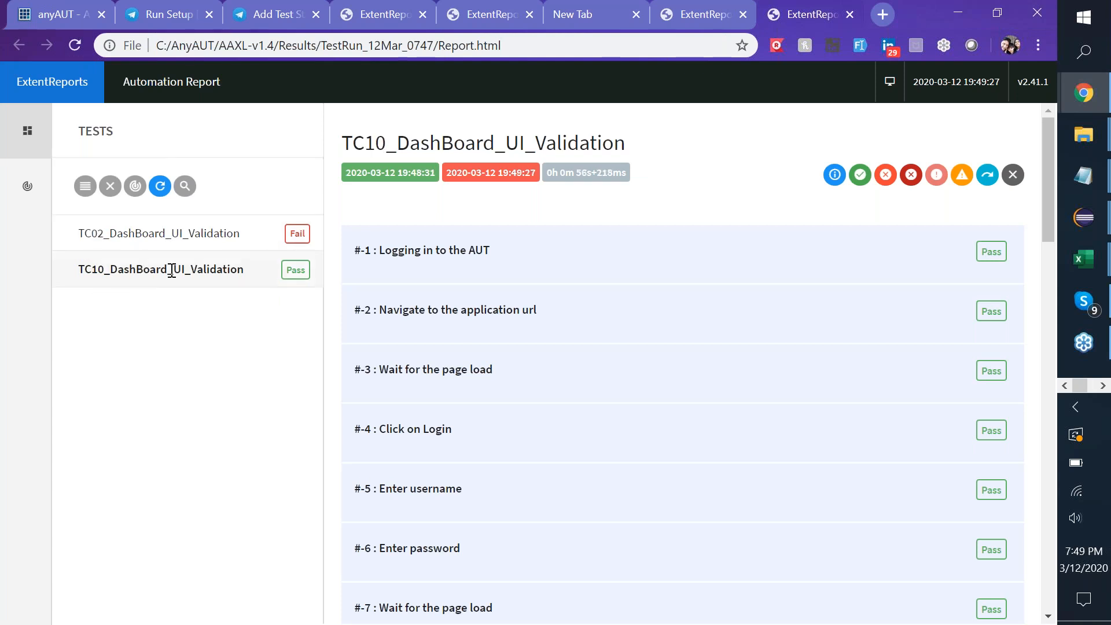
{"action": "scroll", "coordinate": [642, 405], "scroll_direction": "down", "scroll_amount": 6}
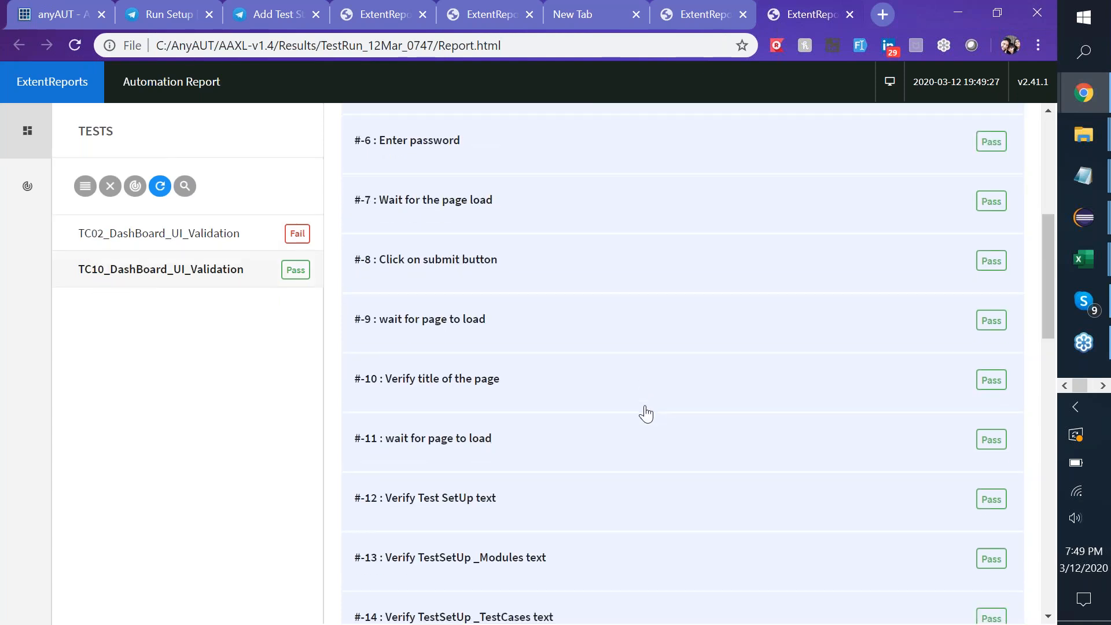
{"action": "scroll", "coordinate": [644, 412], "scroll_direction": "down", "scroll_amount": 3}
{"action": "left_click", "coordinate": [527, 367]}
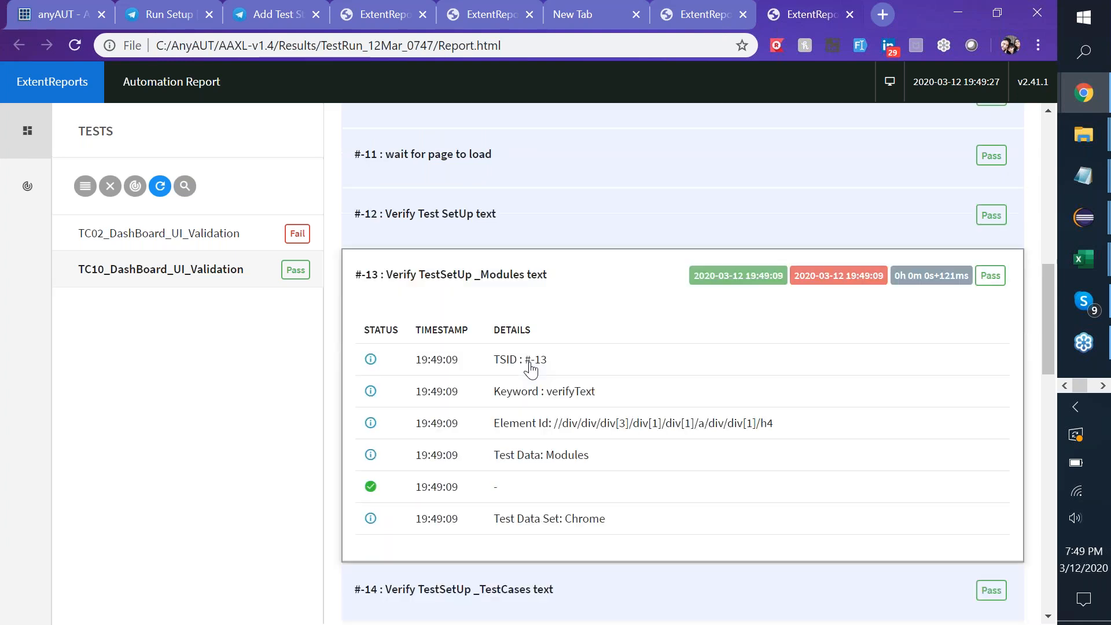
{"action": "scroll", "coordinate": [531, 368], "scroll_direction": "down", "scroll_amount": 3}
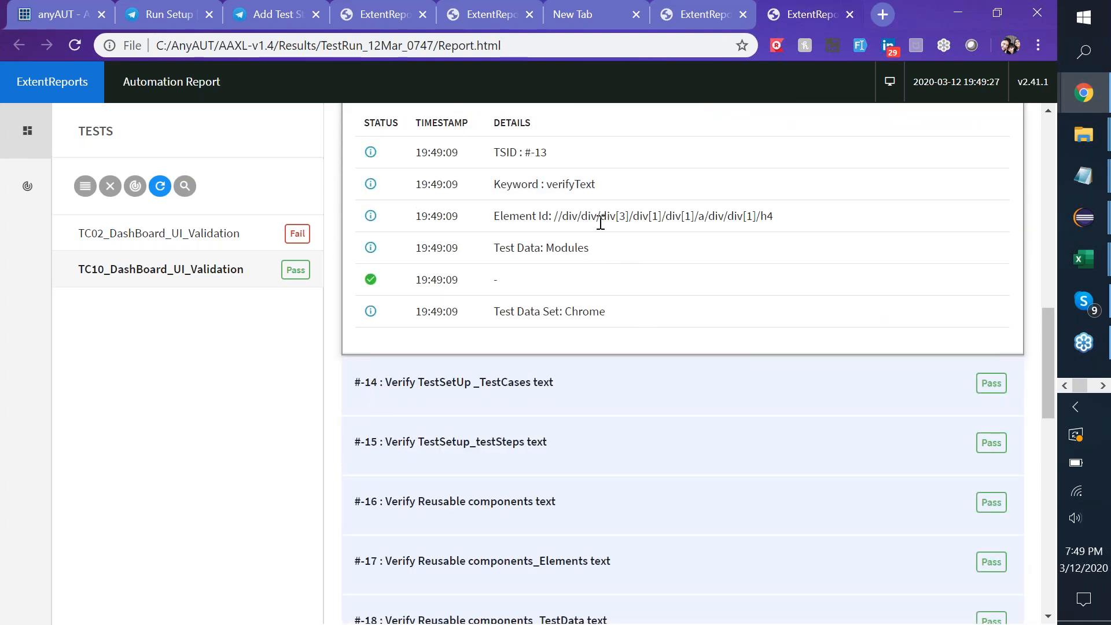
{"action": "scroll", "coordinate": [601, 223], "scroll_direction": "up", "scroll_amount": 1}
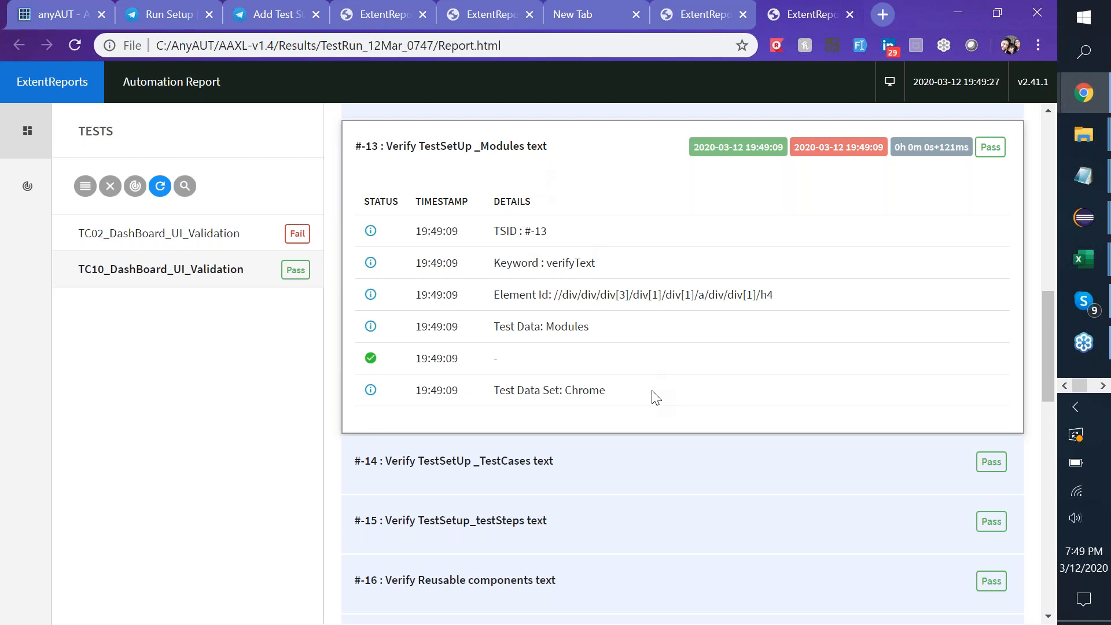
{"action": "left_click", "coordinate": [204, 238]}
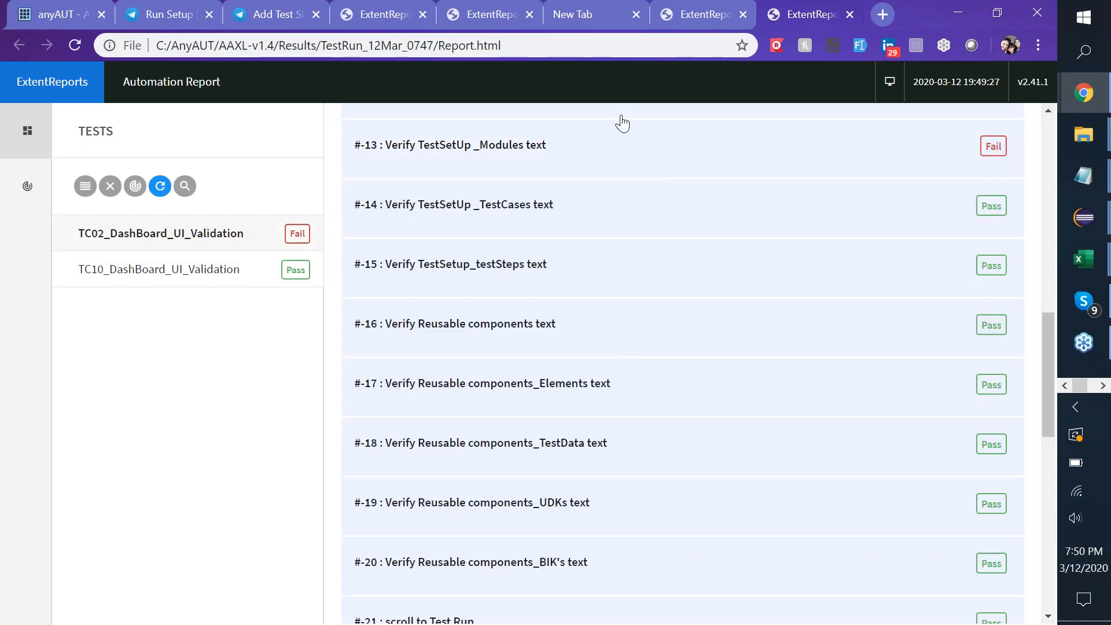
{"action": "left_click", "coordinate": [590, 159]}
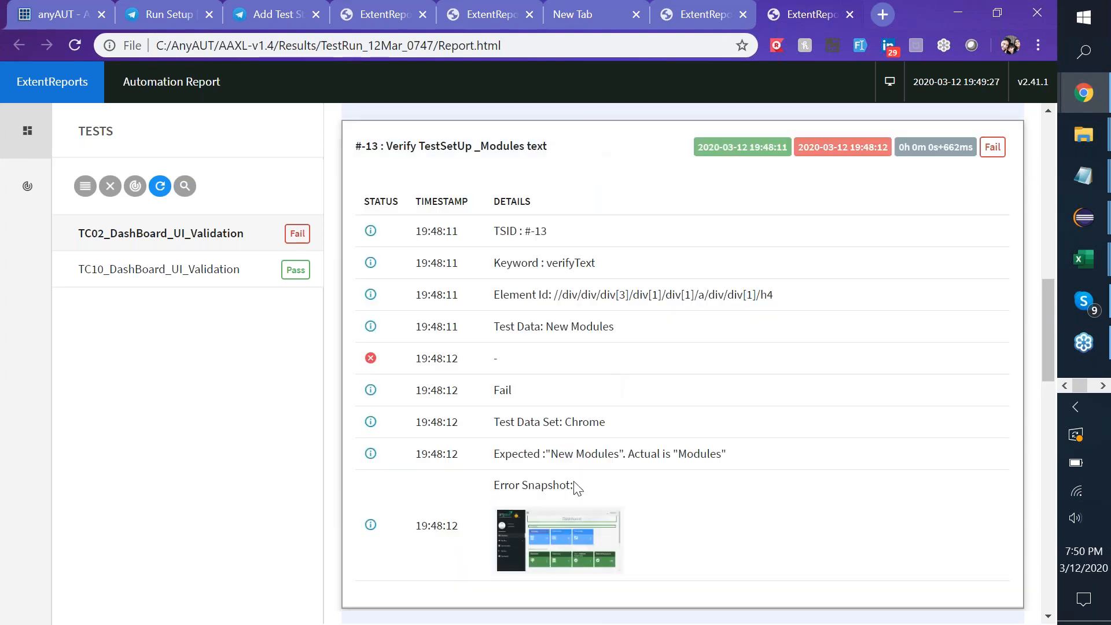